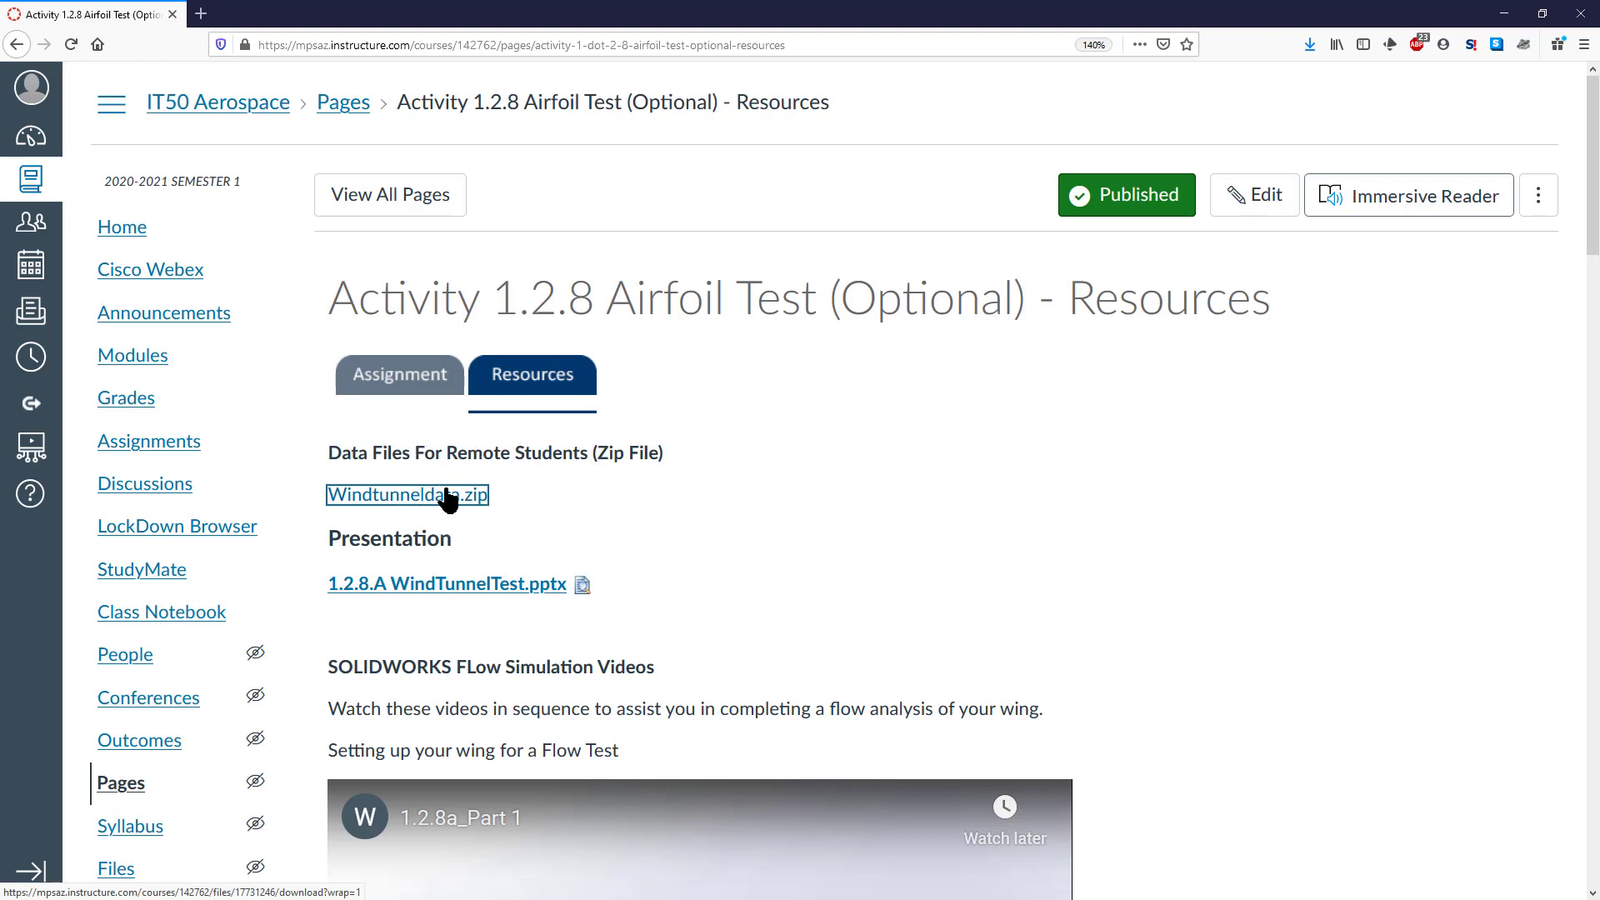
# Download Windtunneldata.zip from the activity's resources page and extract the archive on the desktop.
pyautogui.click(449, 496)
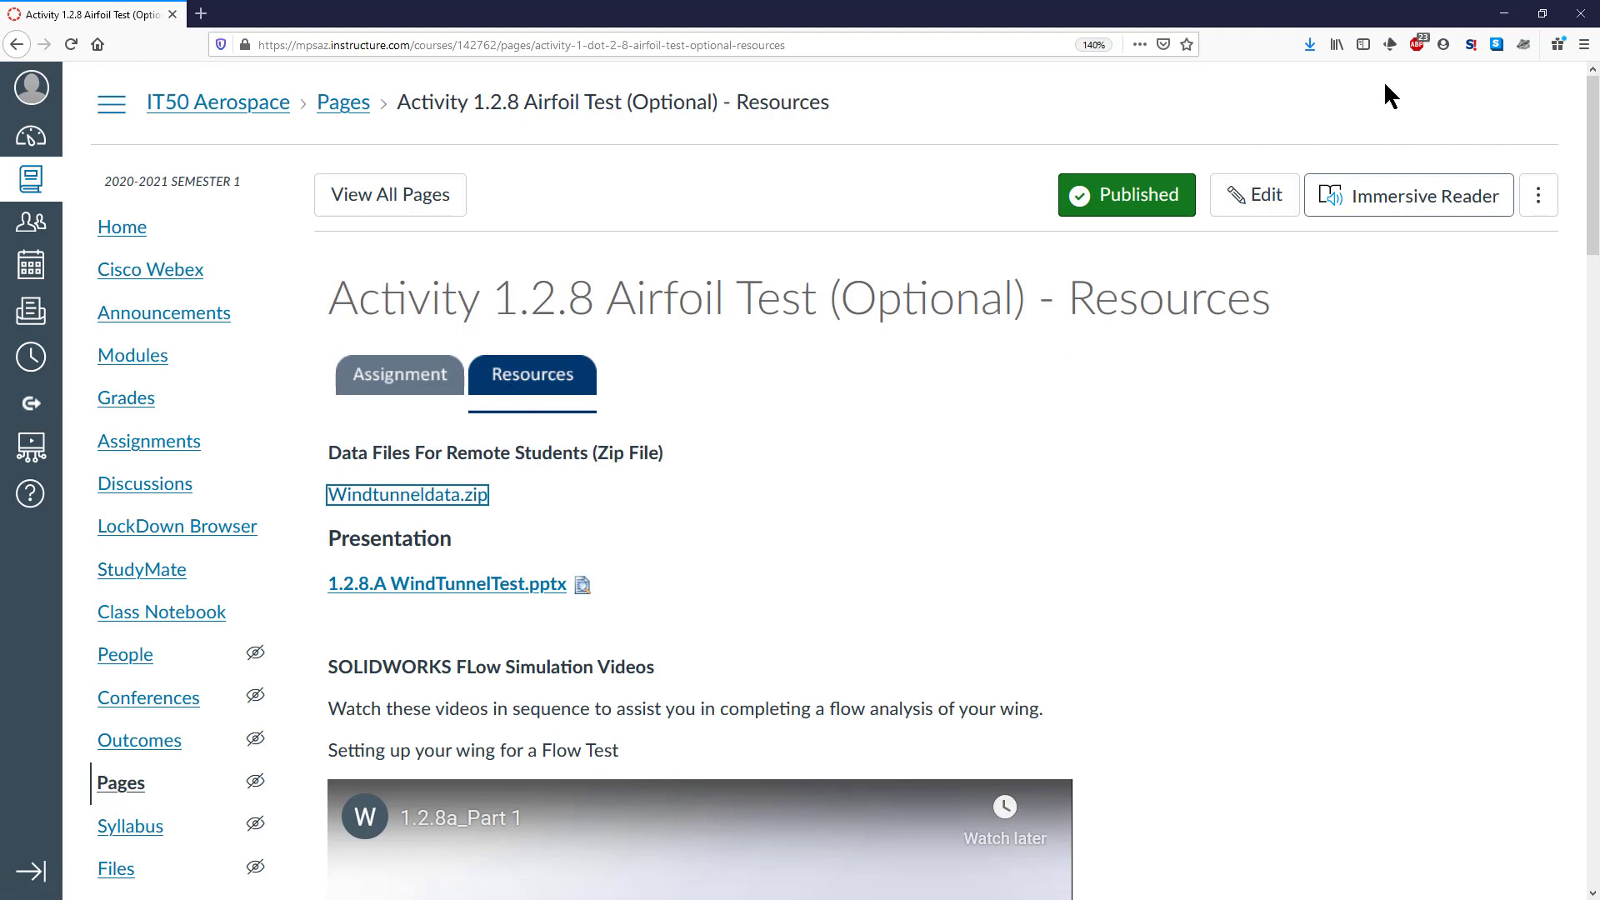
pyautogui.click(1502, 18)
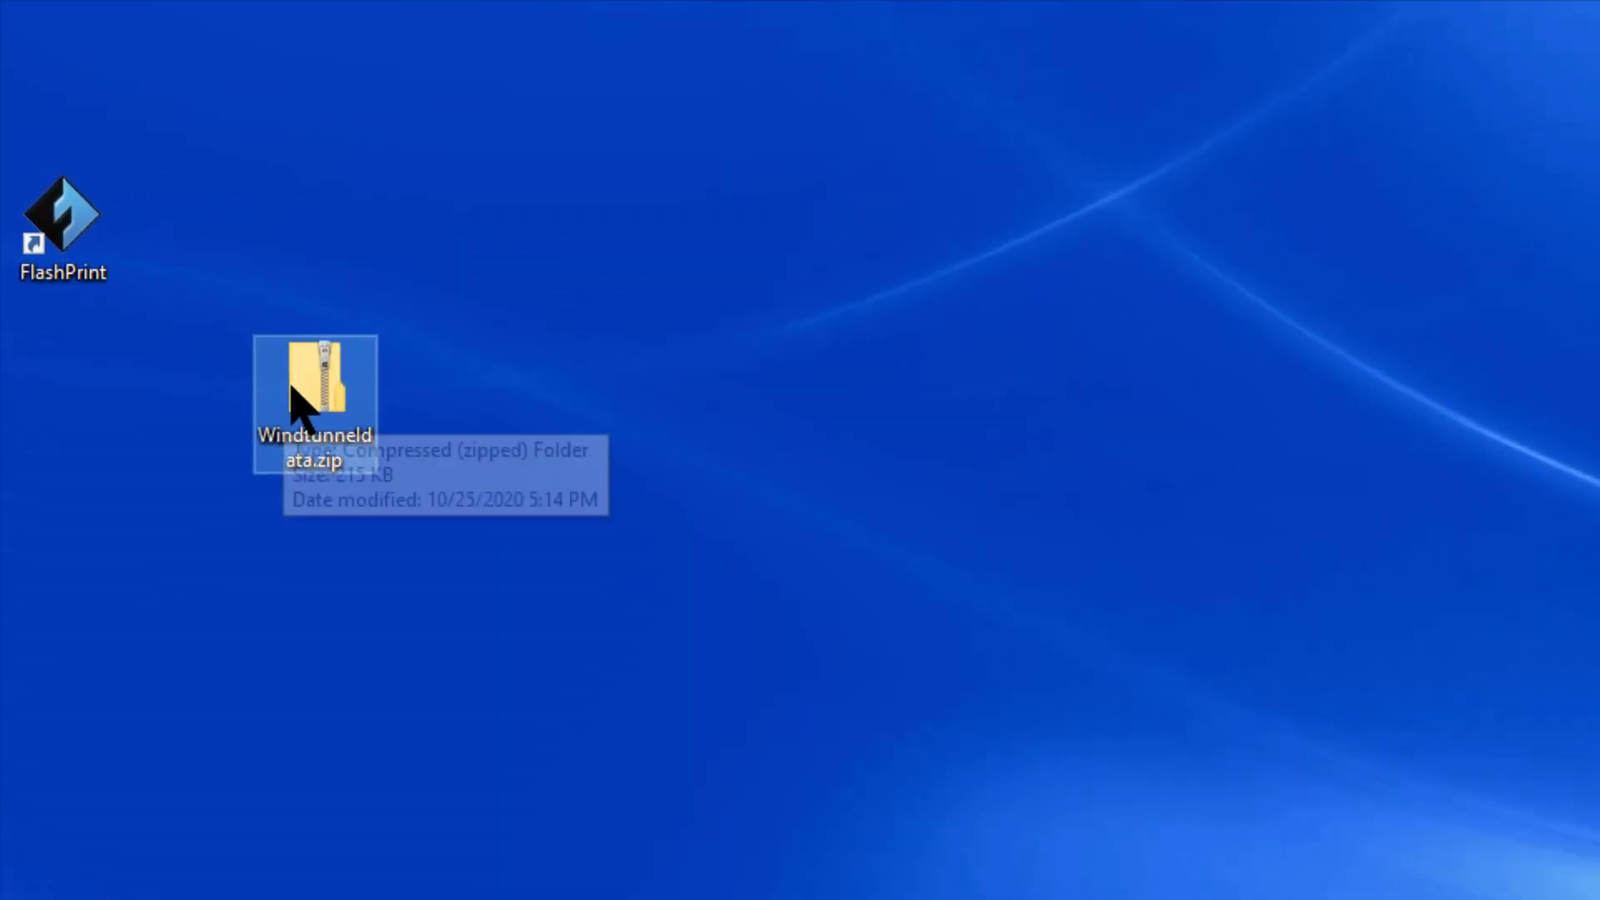
pyautogui.rightClick(219, 205)
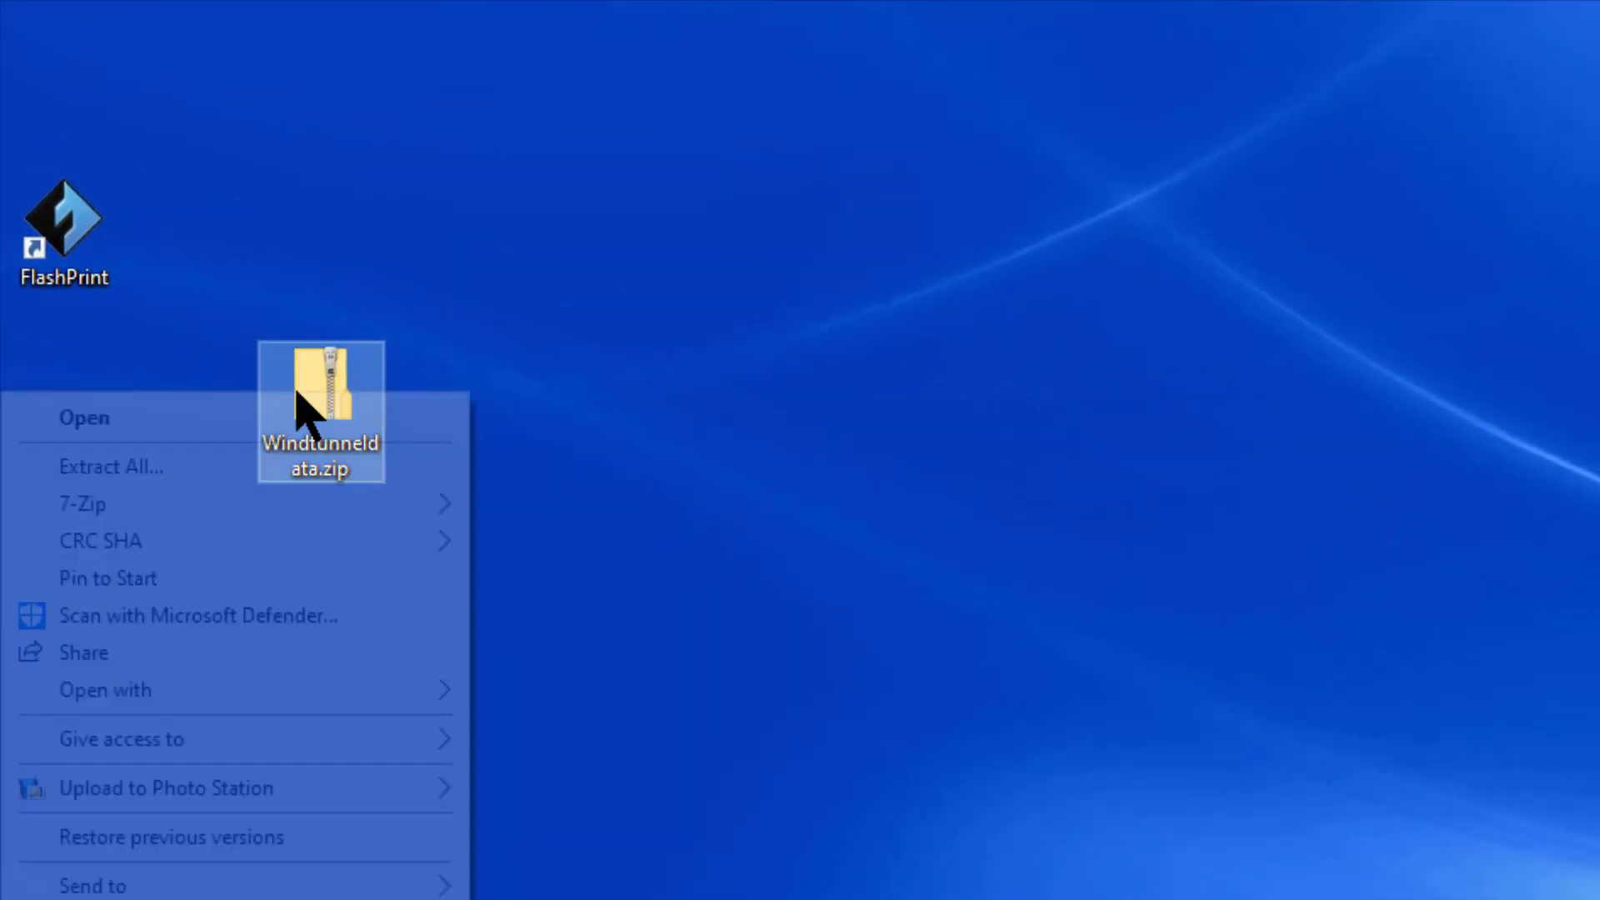
pyautogui.click(253, 464)
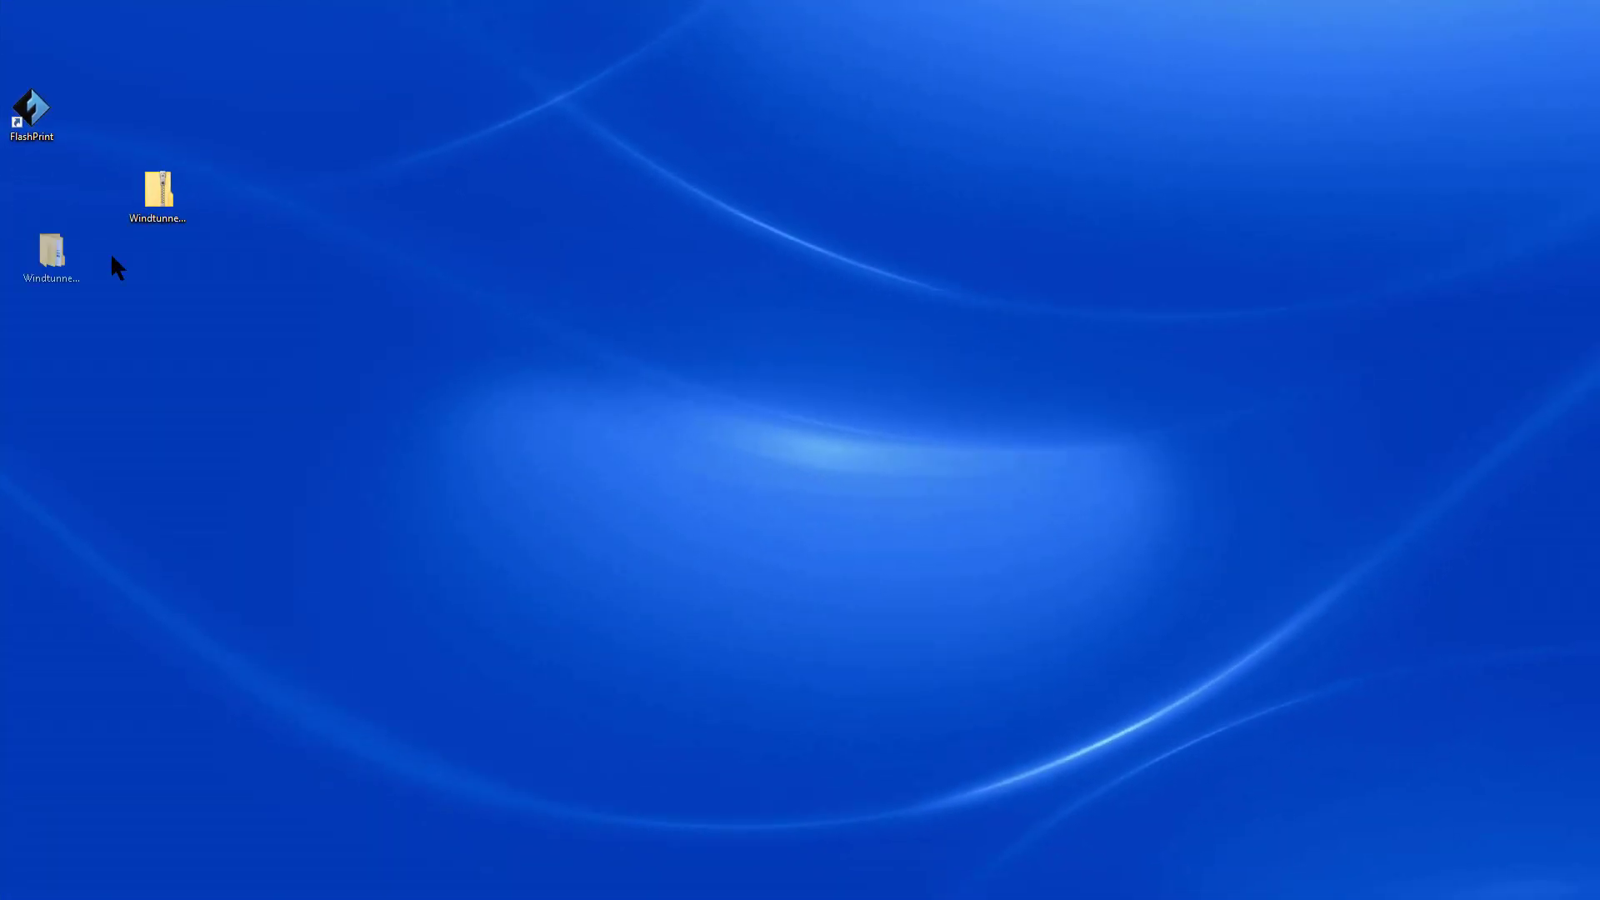
# Move the extracted Windtunneldata folder beside the zip file on the desktop and open the Windtunneldata folder nested inside it.
pyautogui.moveTo(52, 252); pyautogui.dragTo(266, 317)
pyautogui.doubleClick(288, 287)
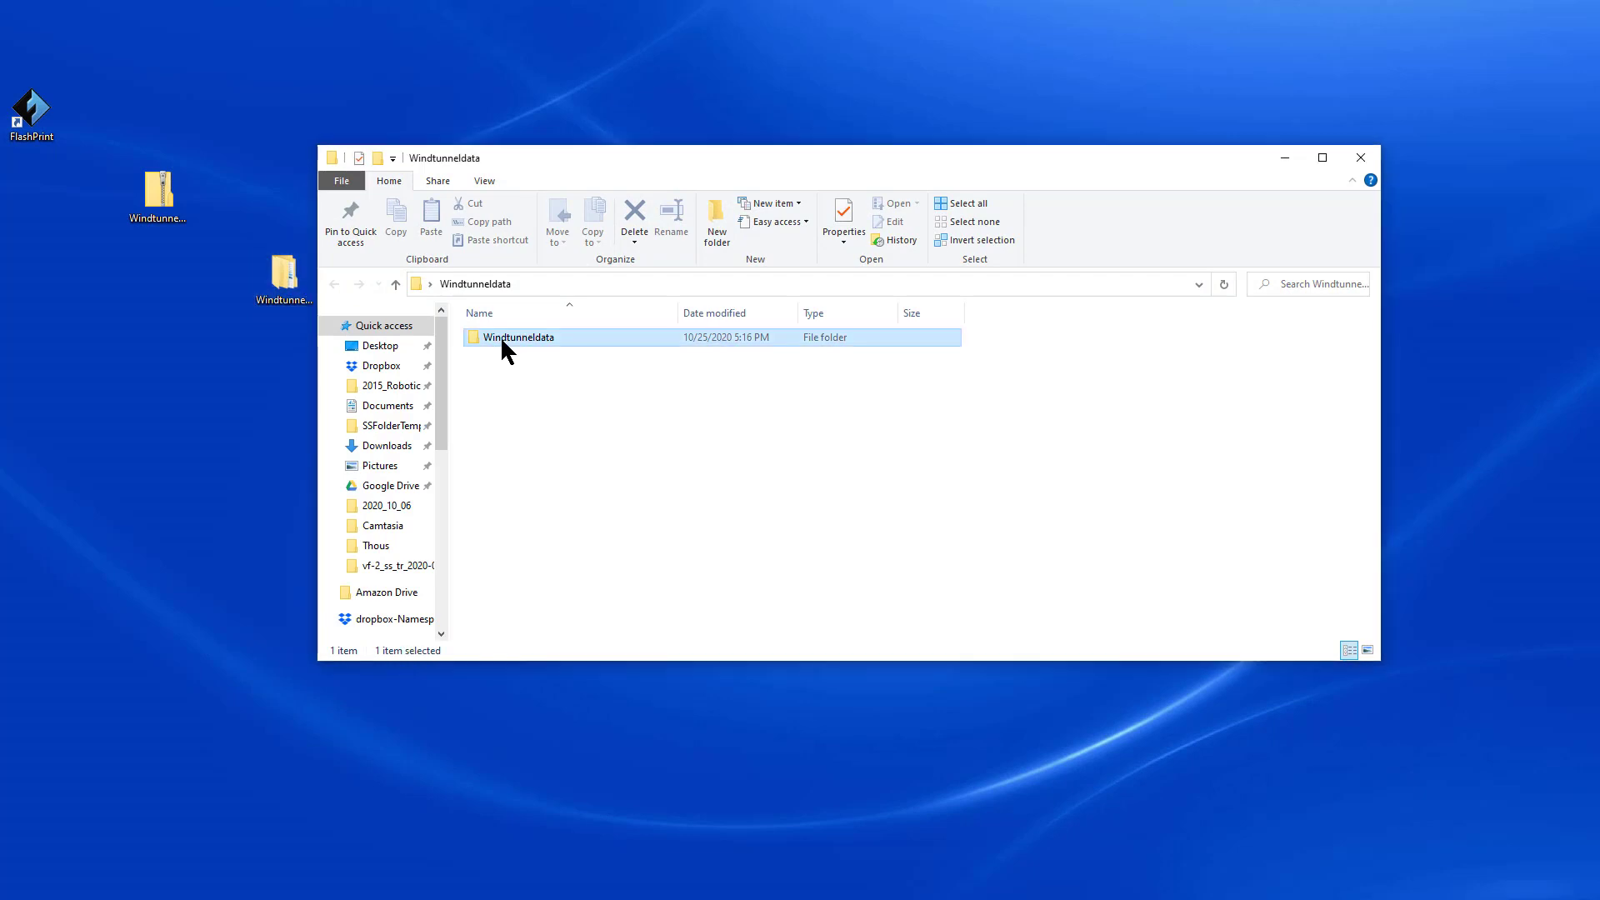
pyautogui.doubleClick(486, 337)
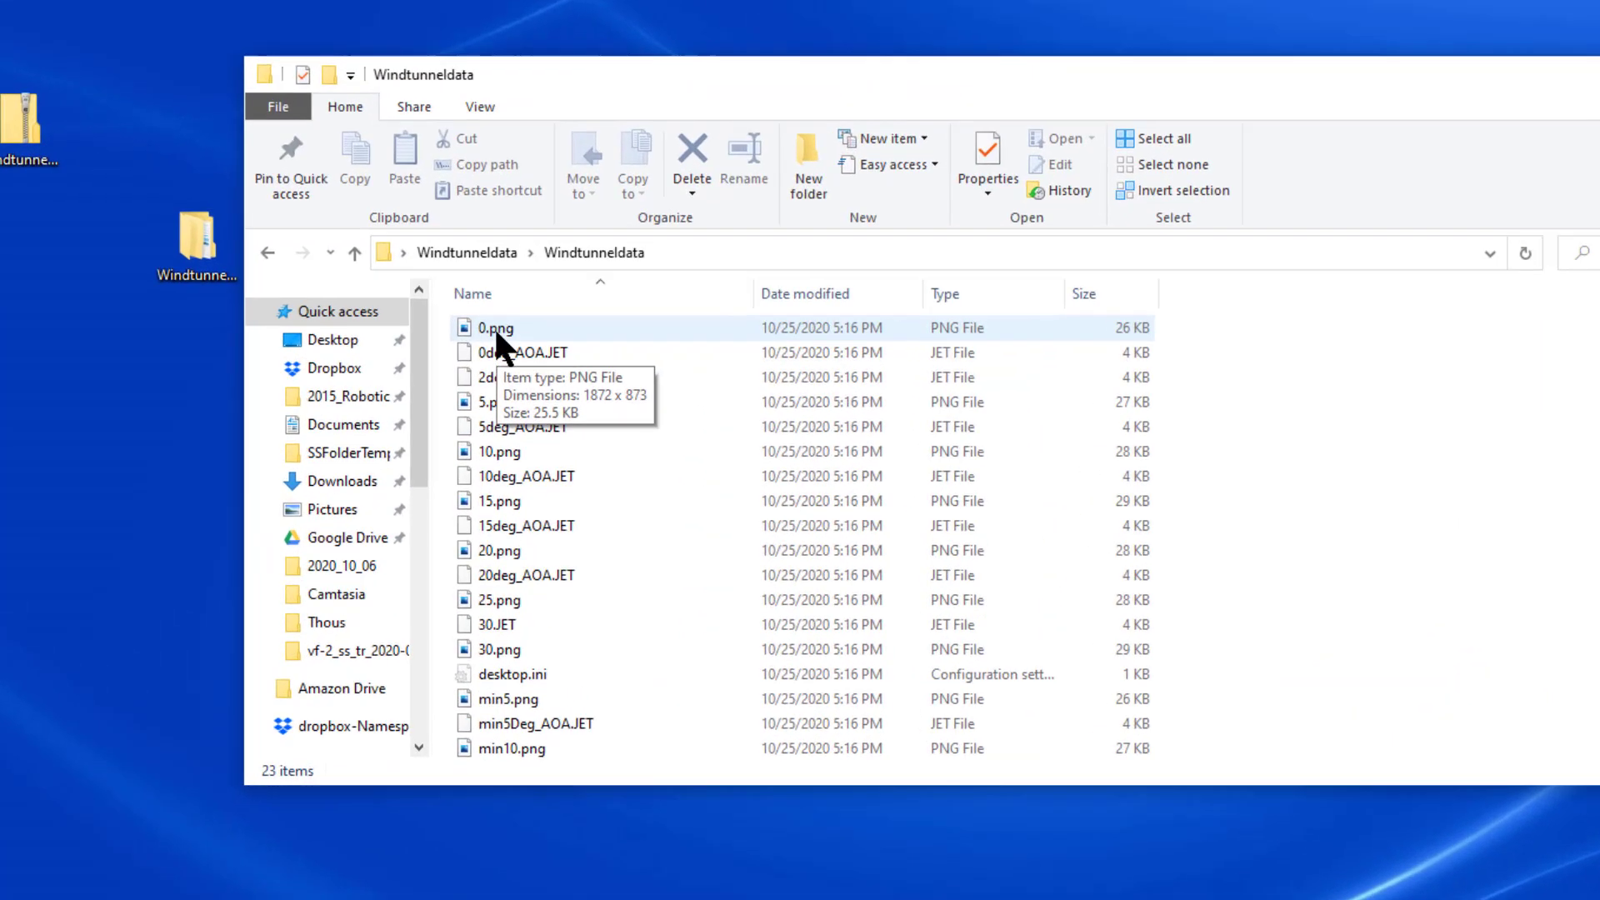
# View the 0.png image and look through the folder's PNG and JET files from 0deg_AOA.JET to min20Deg_AOA.JET.
pyautogui.doubleClick(495, 338)
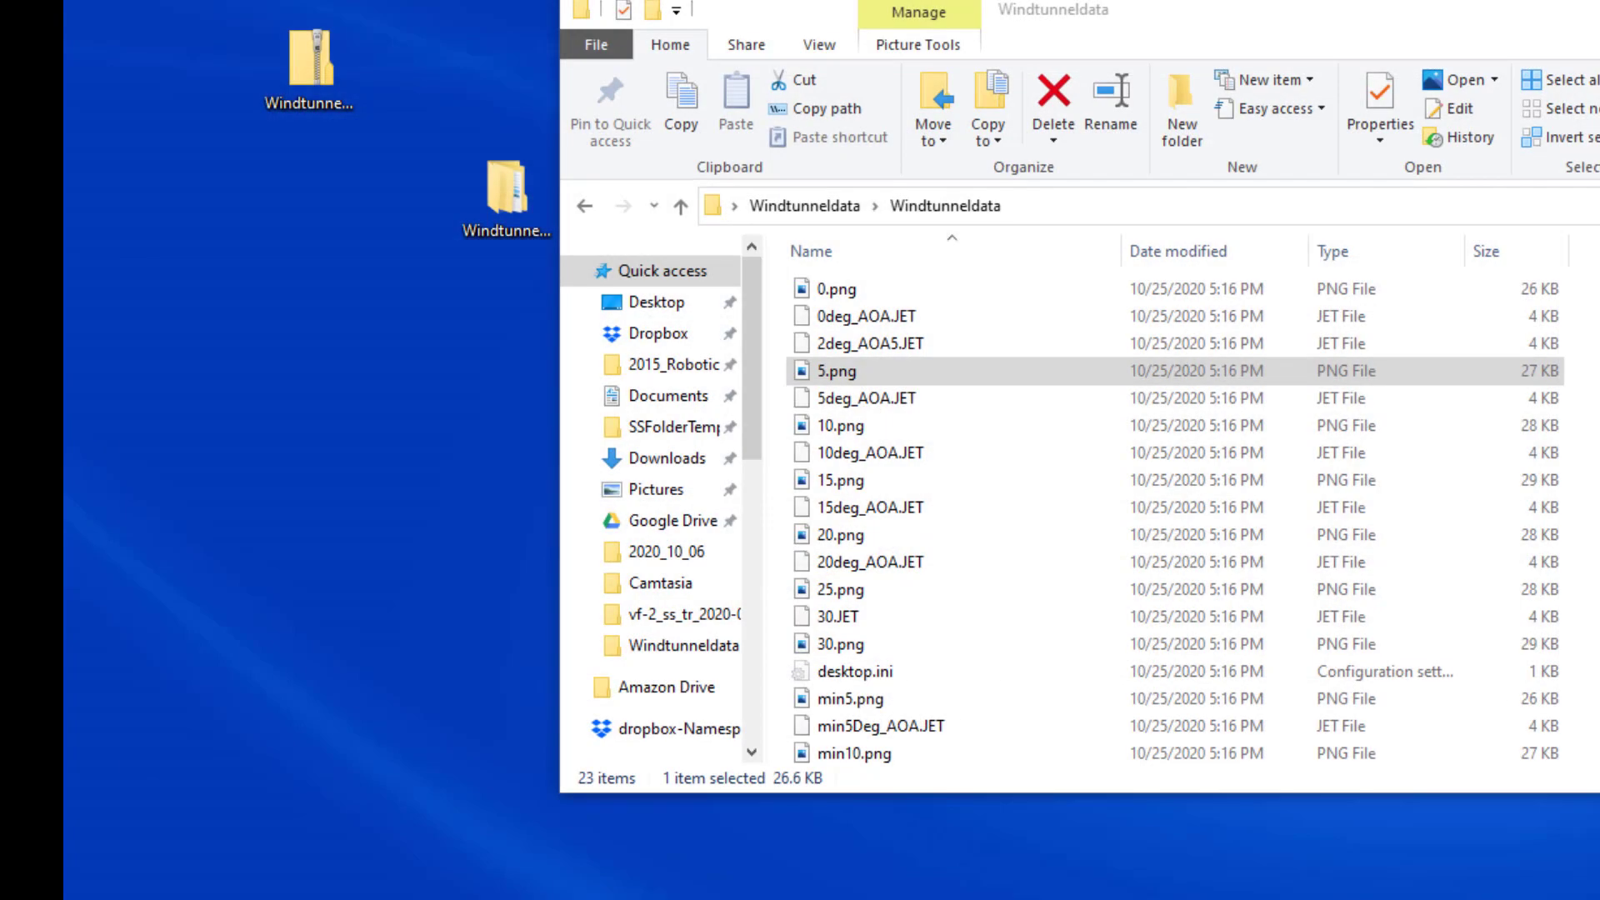
pyautogui.click(859, 316)
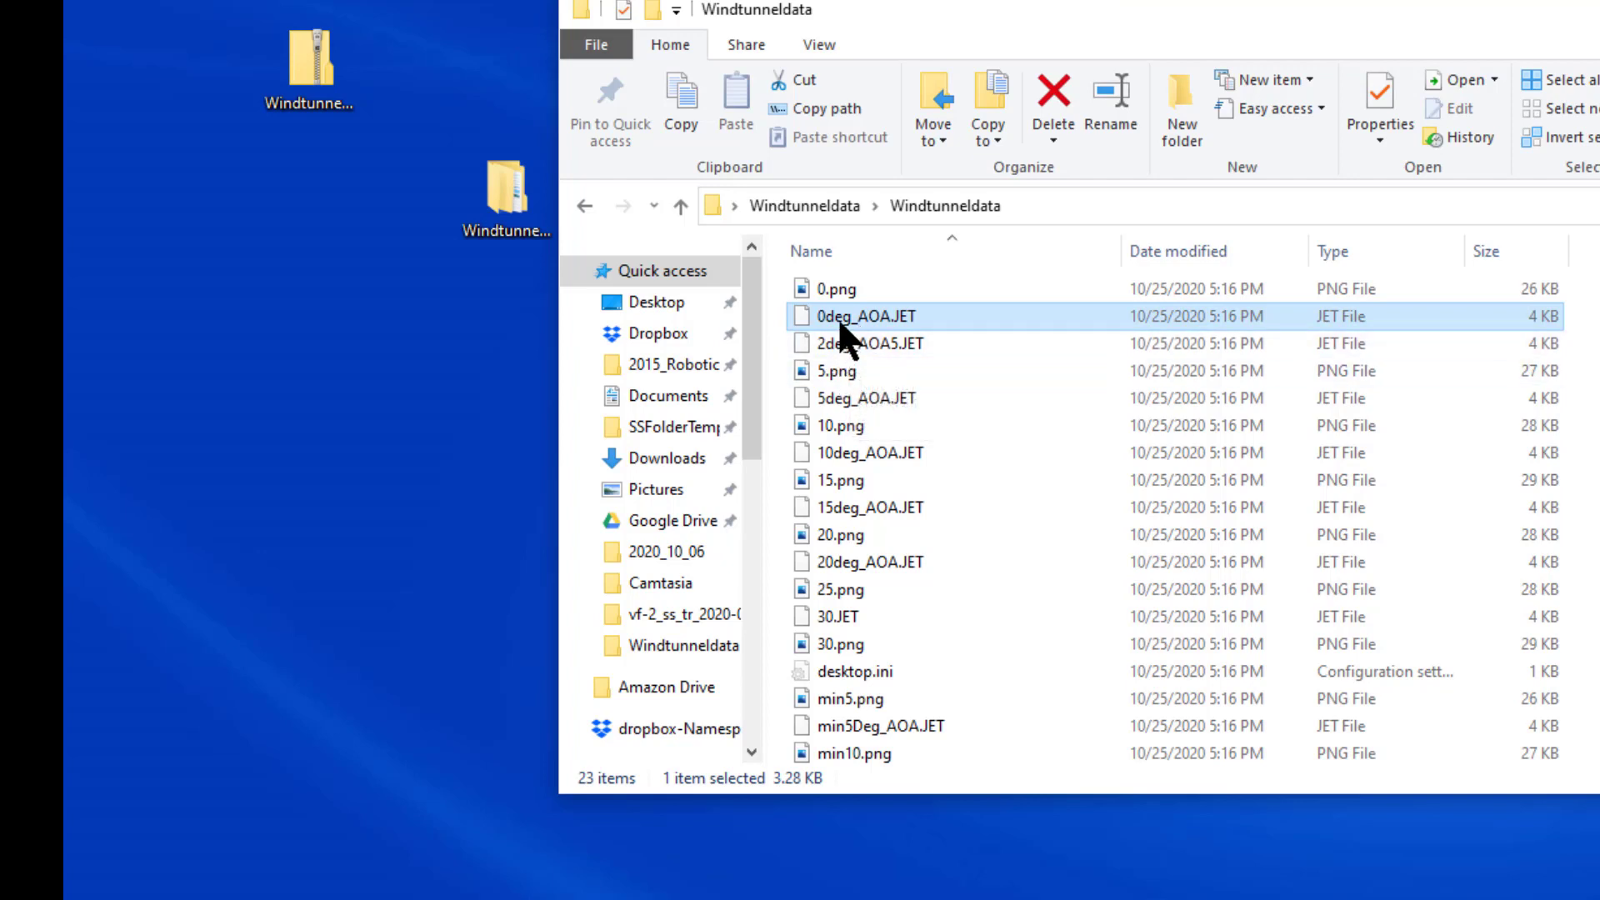
pyautogui.scroll(-2, 842, 500)
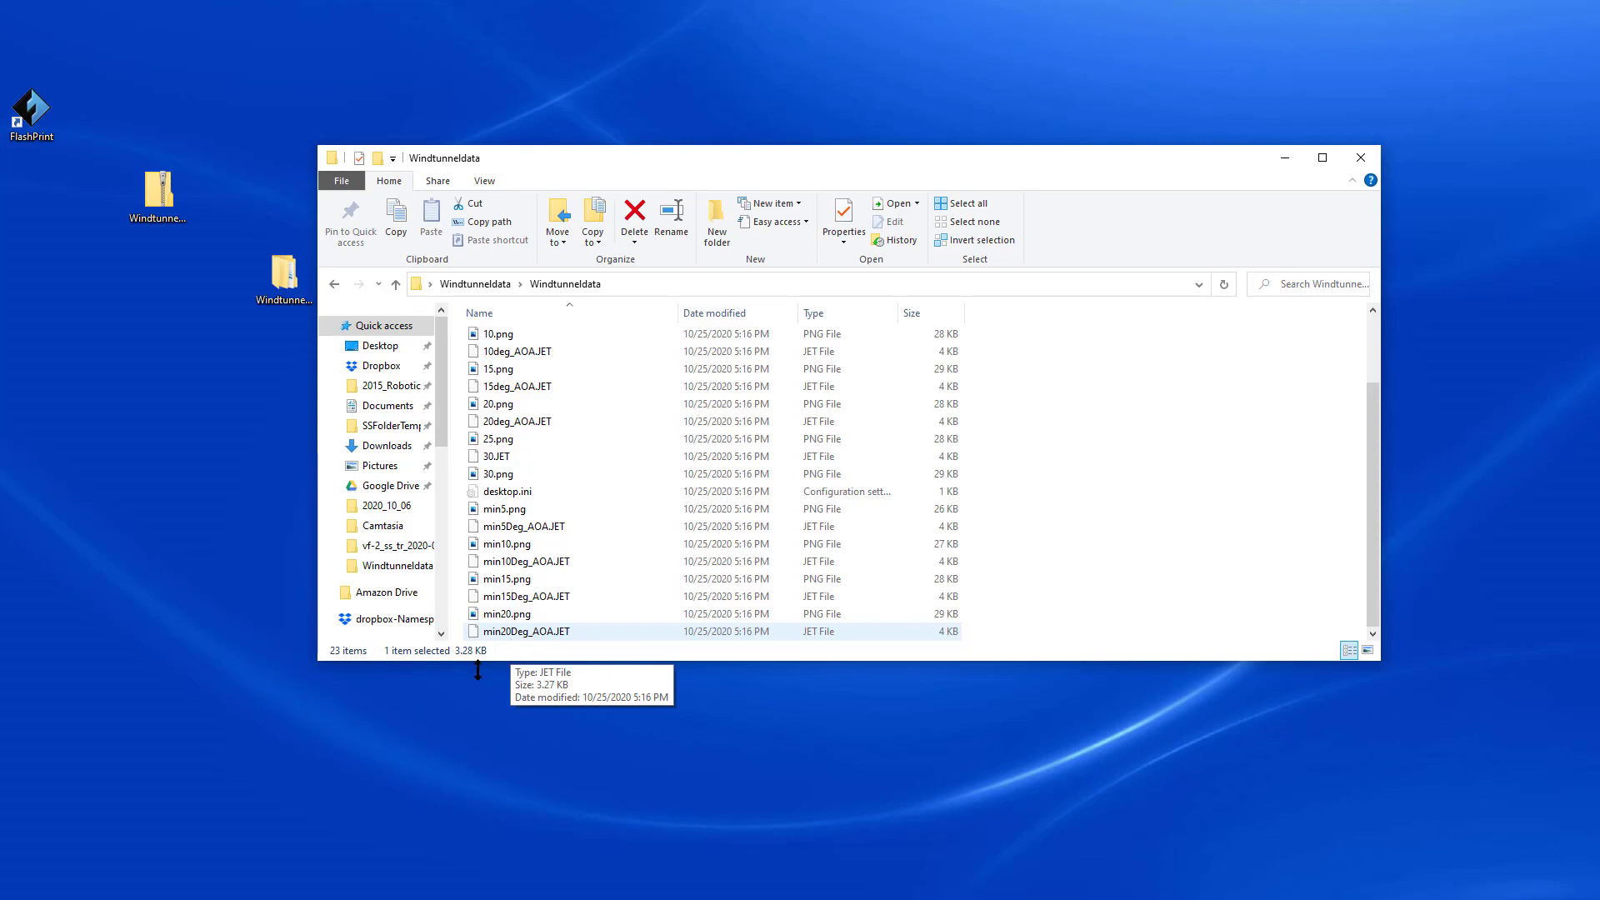
# Switch to Excel, start opening a file and browse to the nested Windtunneldata folder on the Desktop.
pyautogui.click(71, 898)
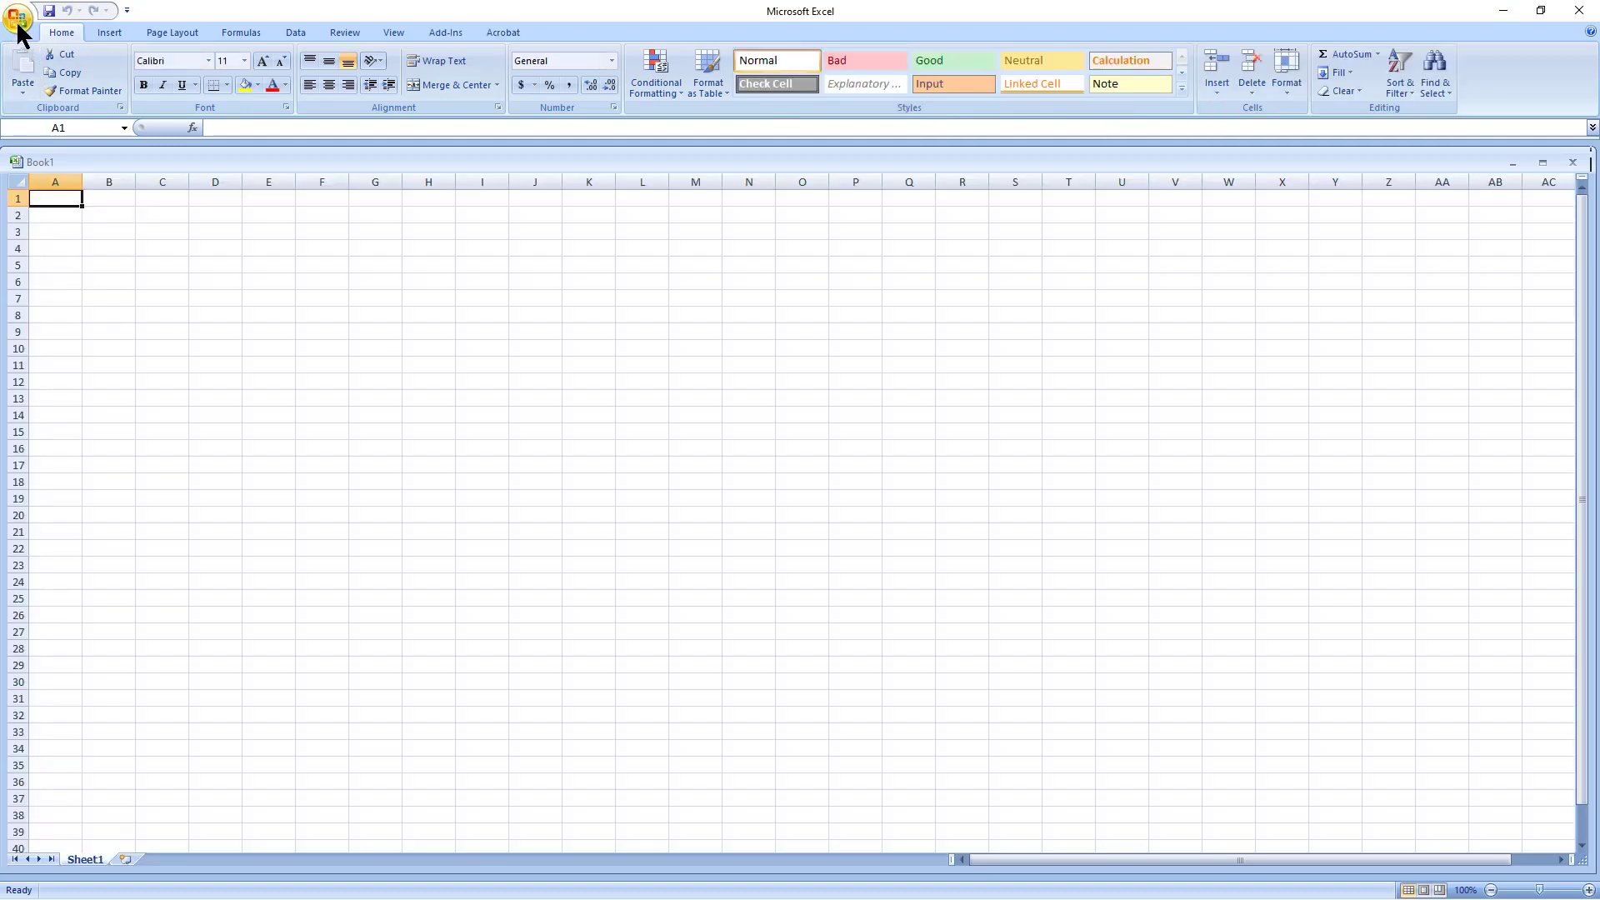
pyautogui.click(19, 25)
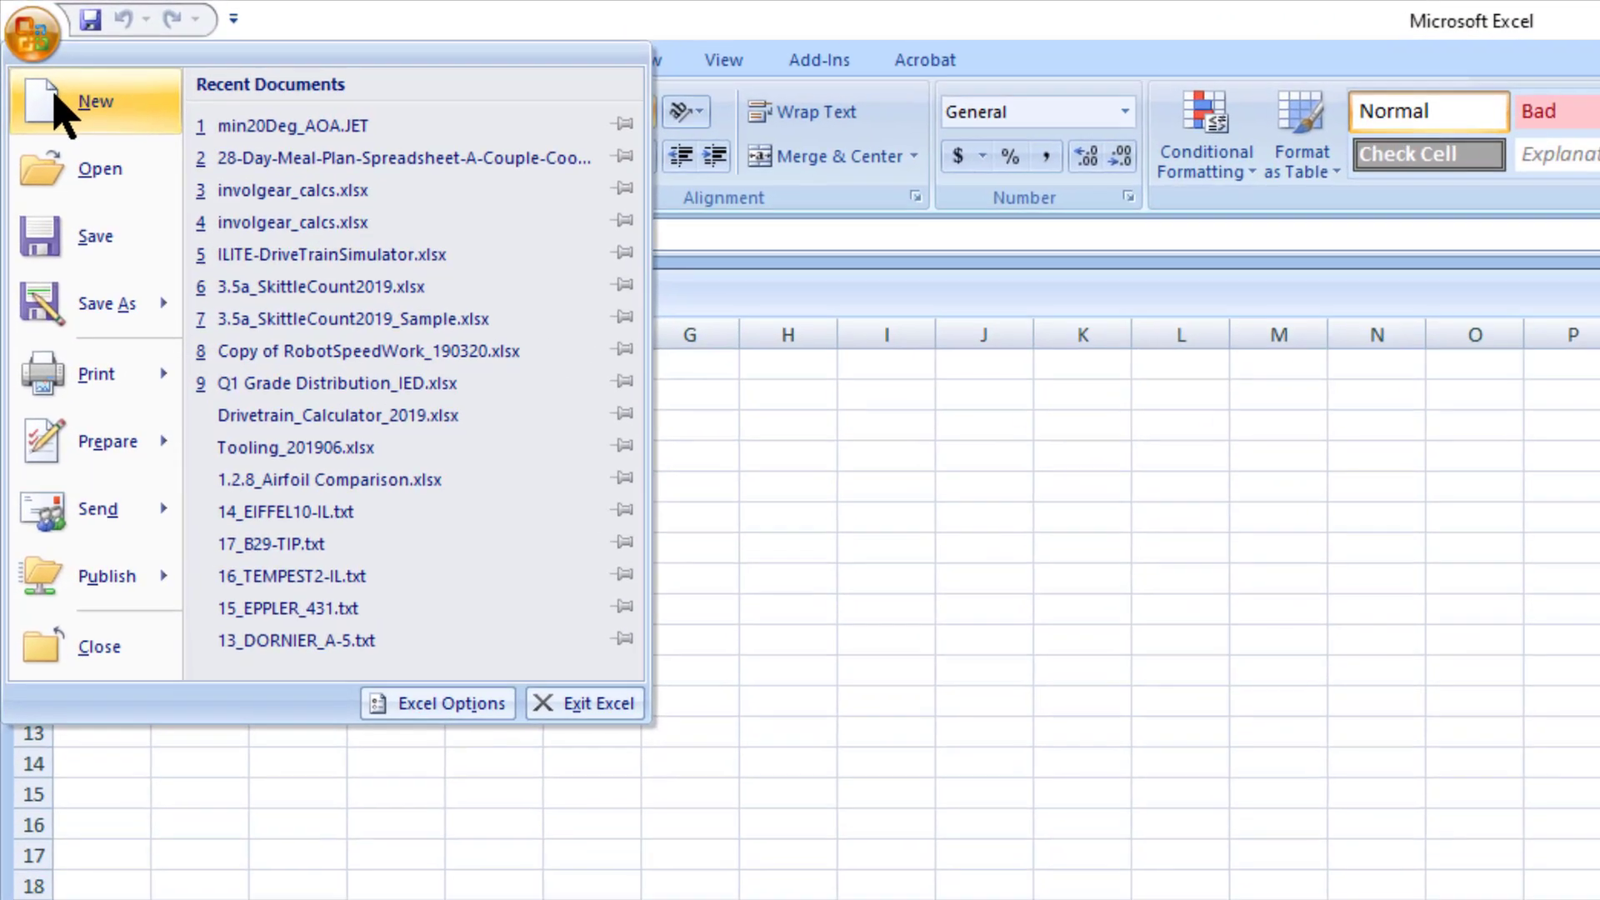
pyautogui.click(58, 175)
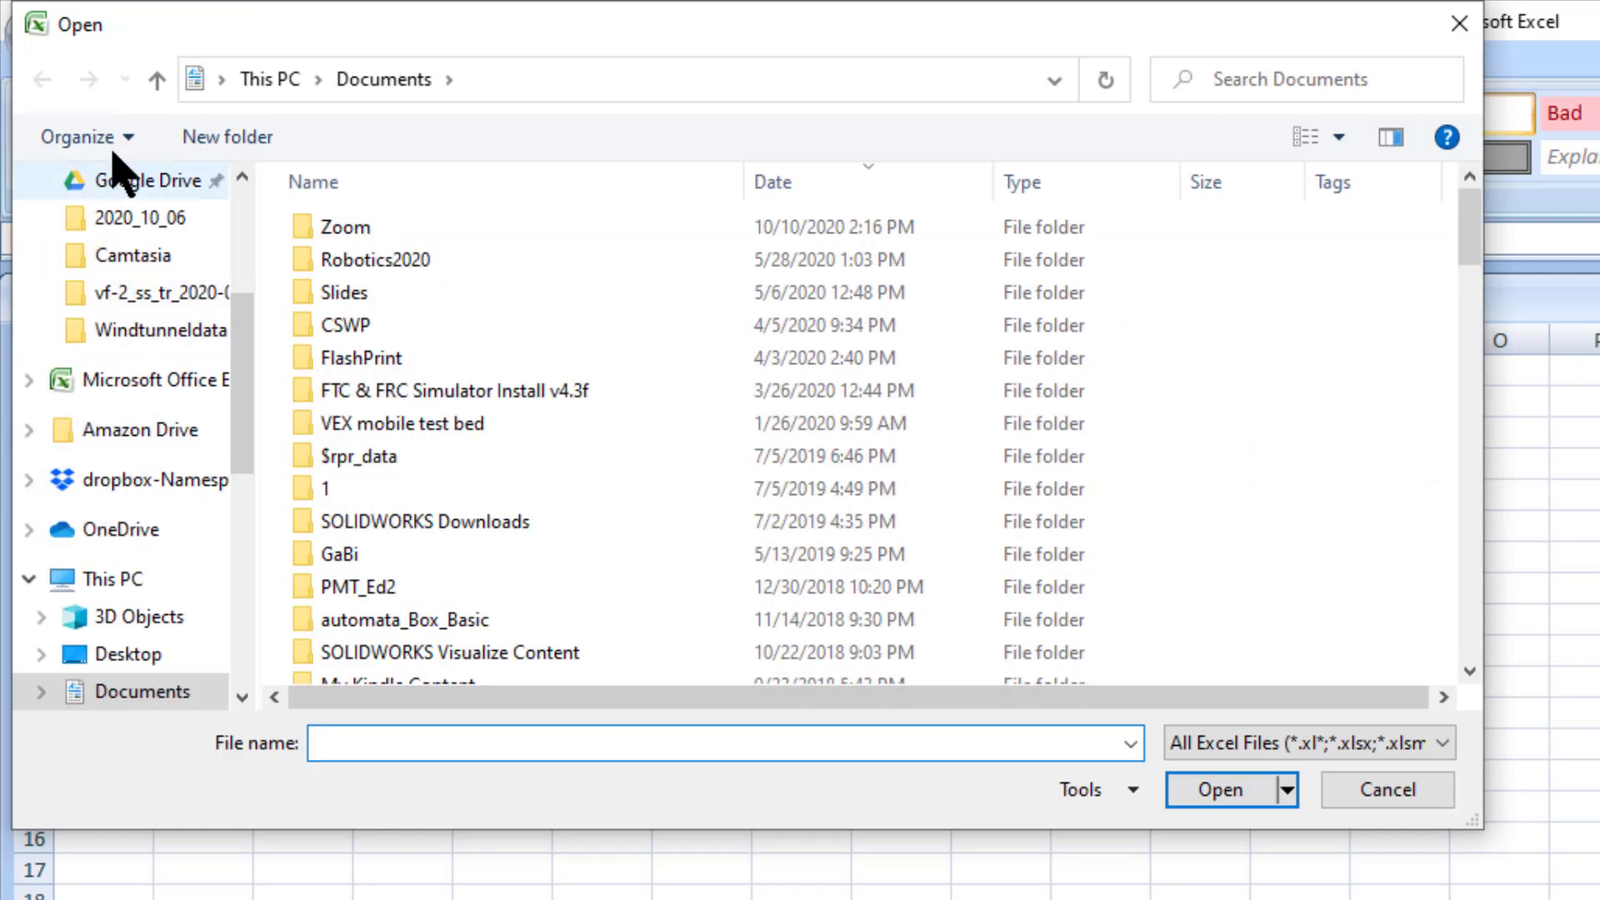
pyautogui.scroll(2, 193, 292)
pyautogui.scroll(1, 193, 292)
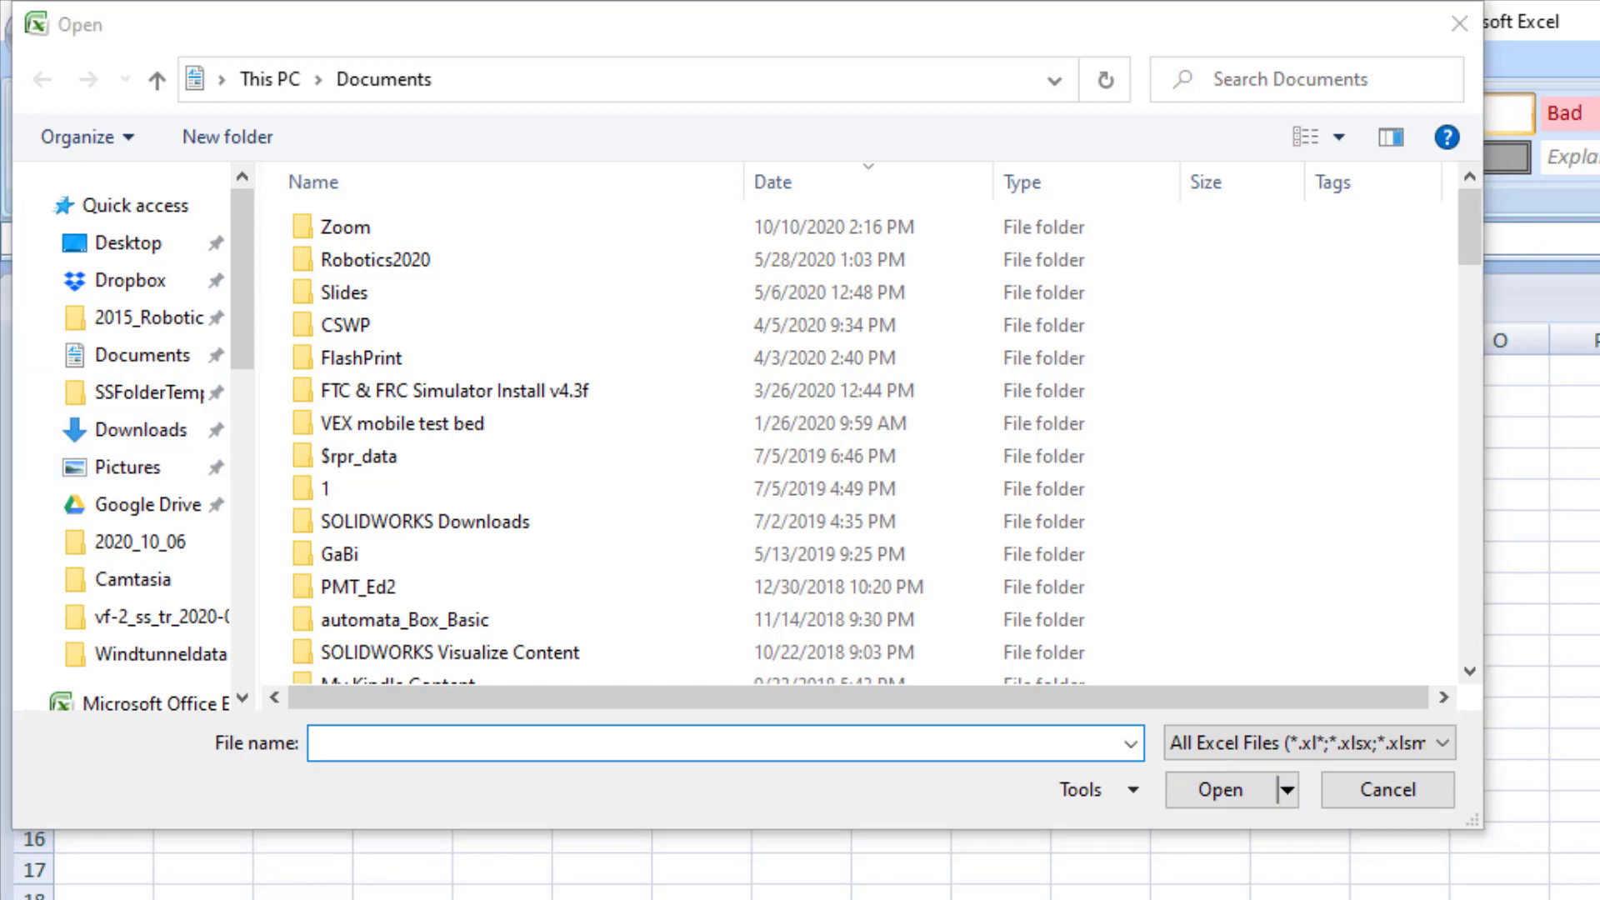
pyautogui.scroll(-5, 219, 684)
pyautogui.click(149, 615)
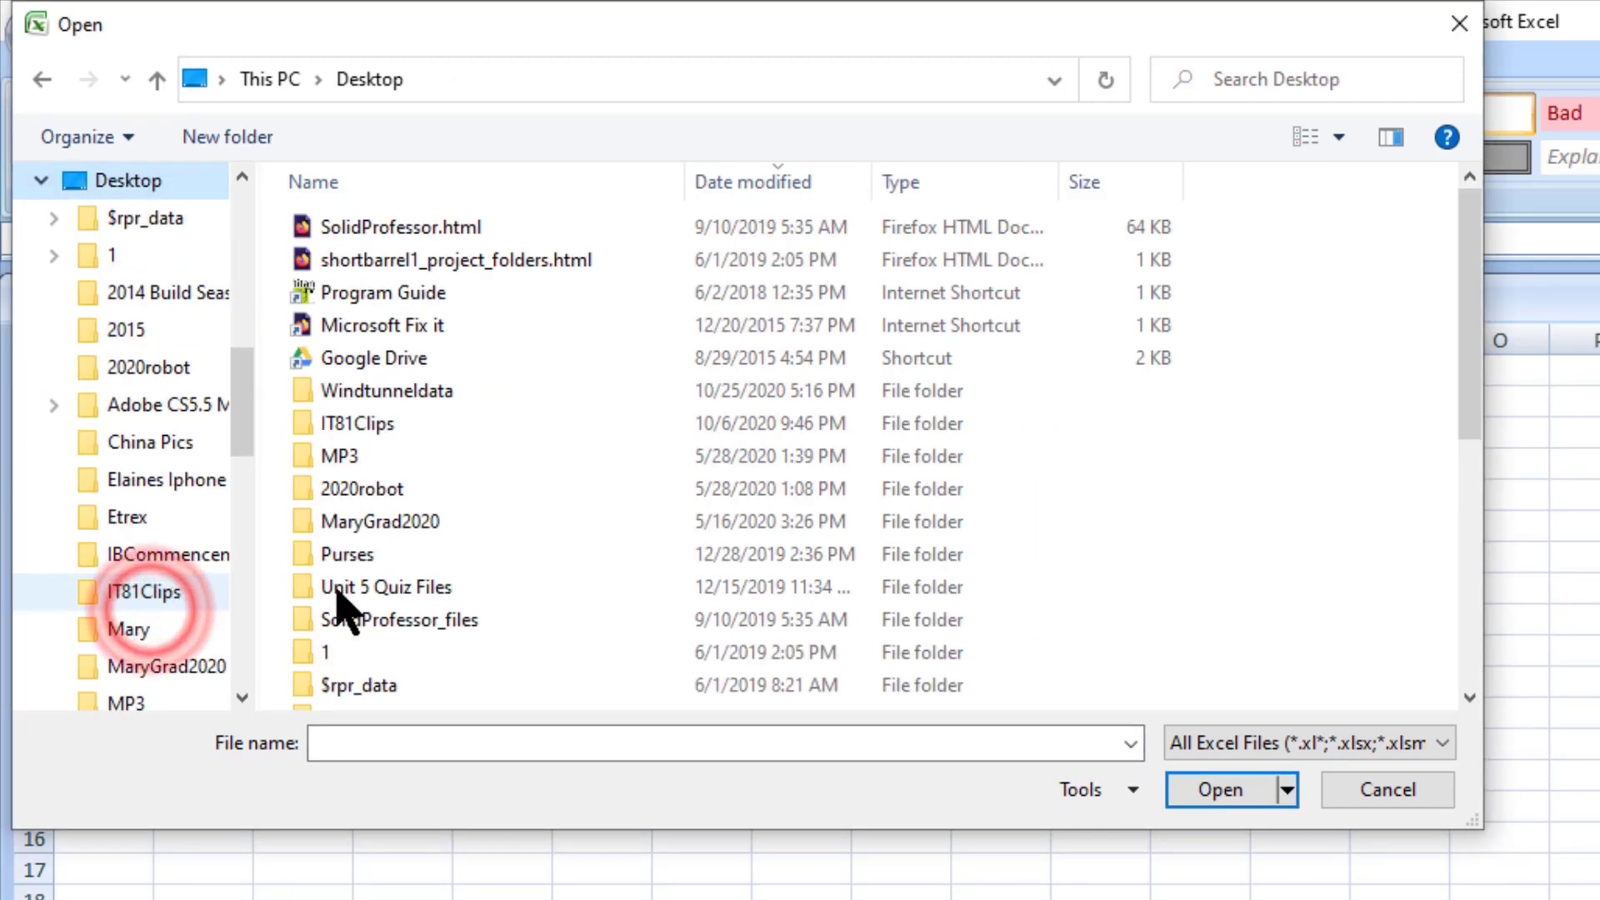
pyautogui.doubleClick(421, 393)
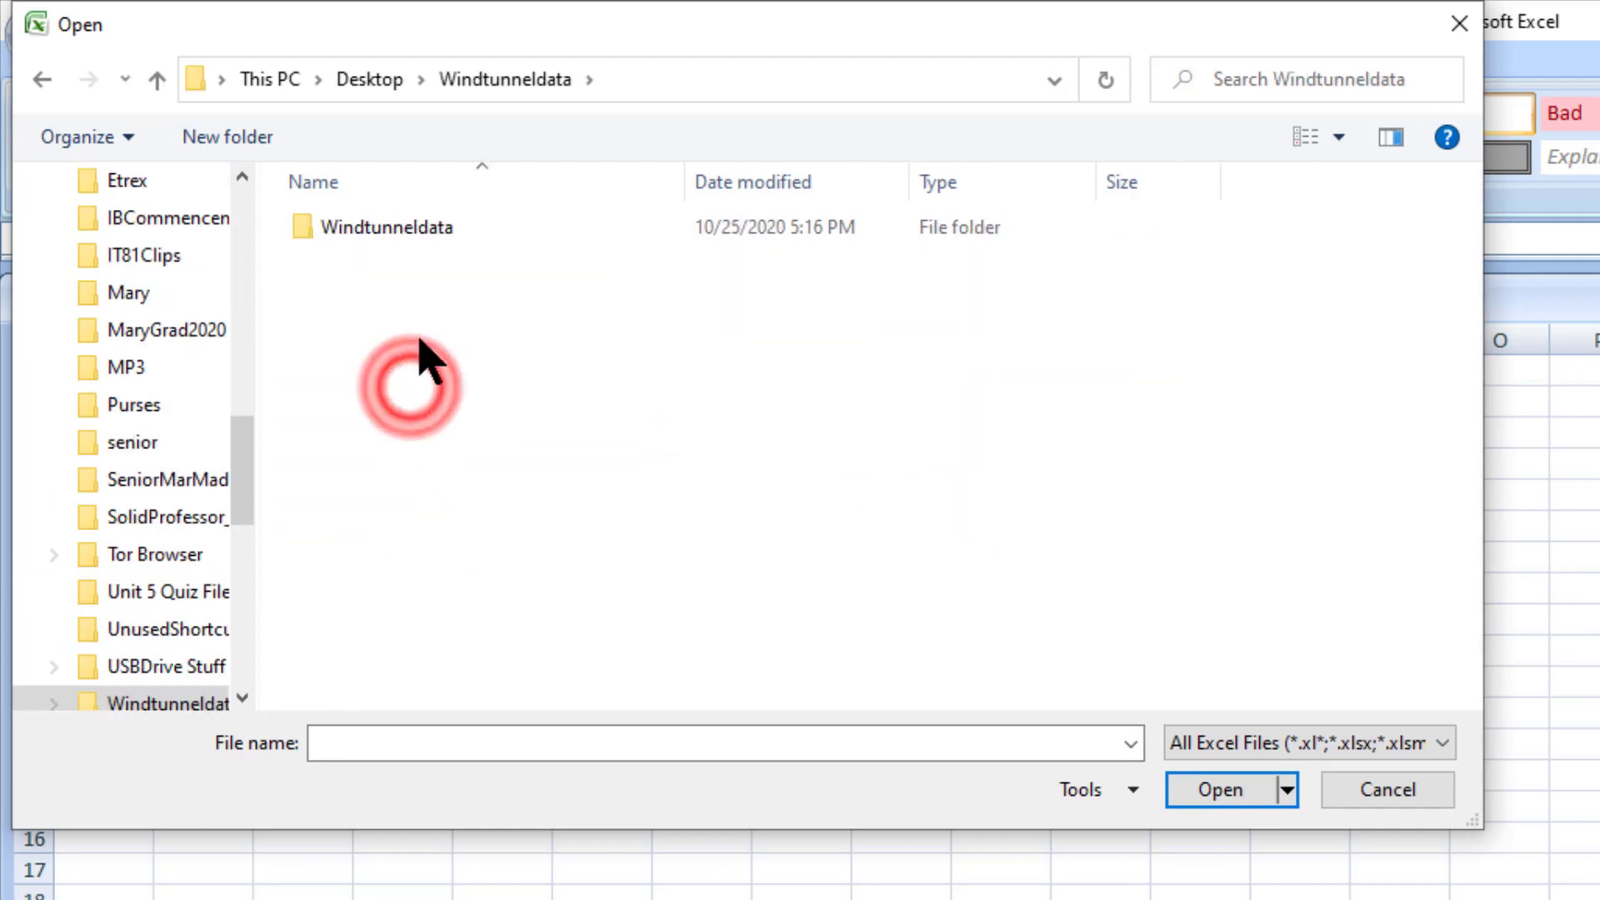
pyautogui.doubleClick(393, 223)
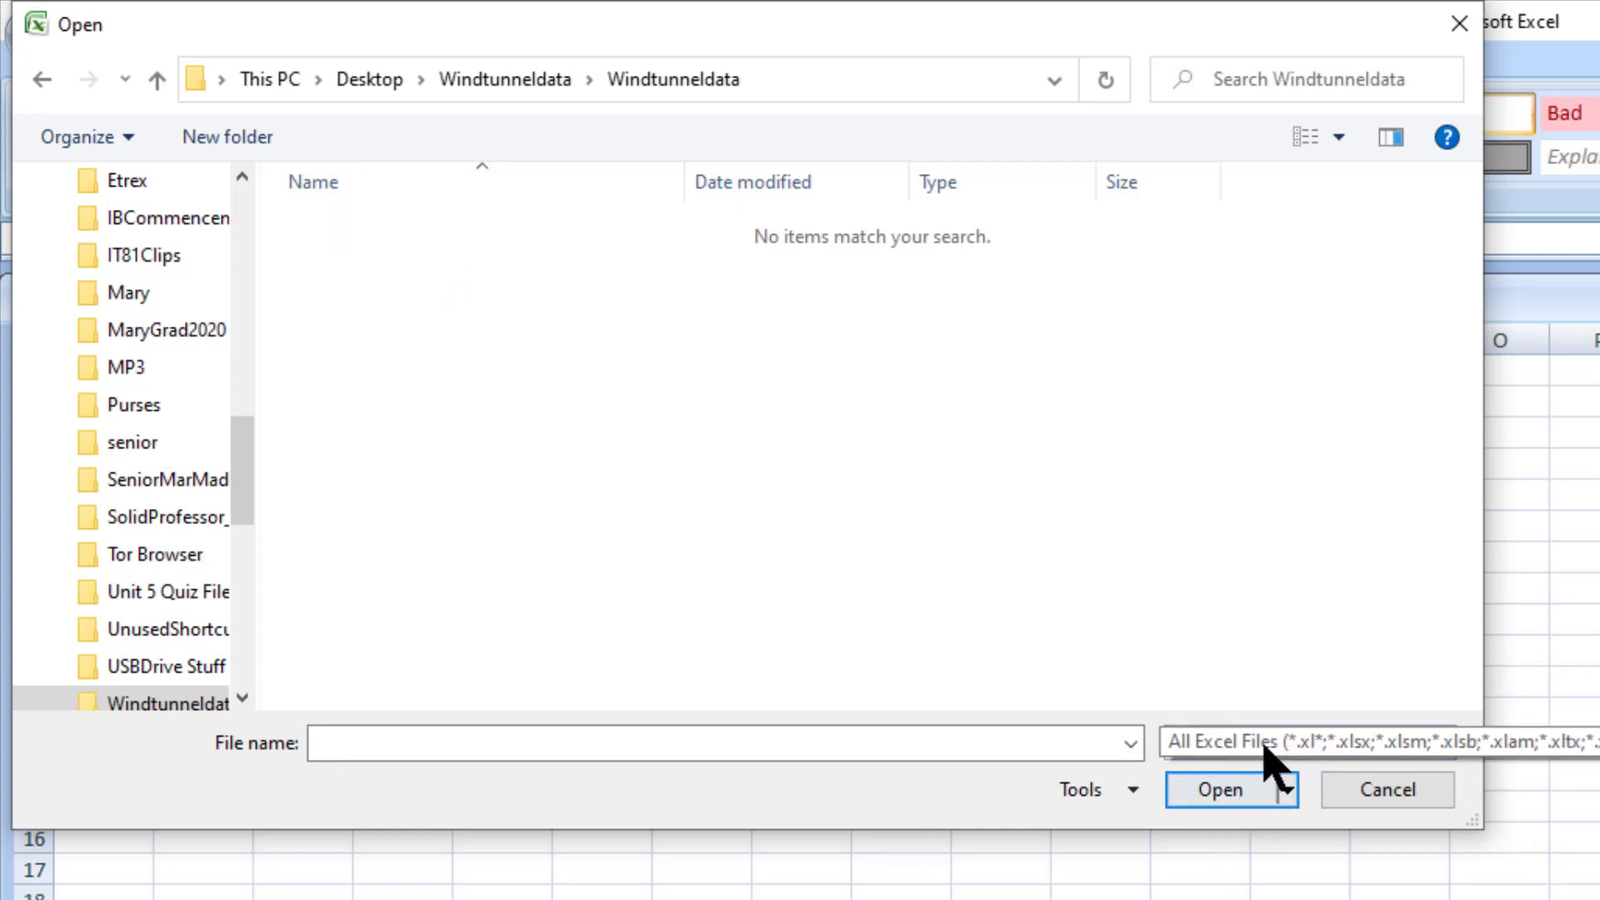
# Show all file types in the folder and open min20Deg_AOA.JET.
pyautogui.click(1415, 741)
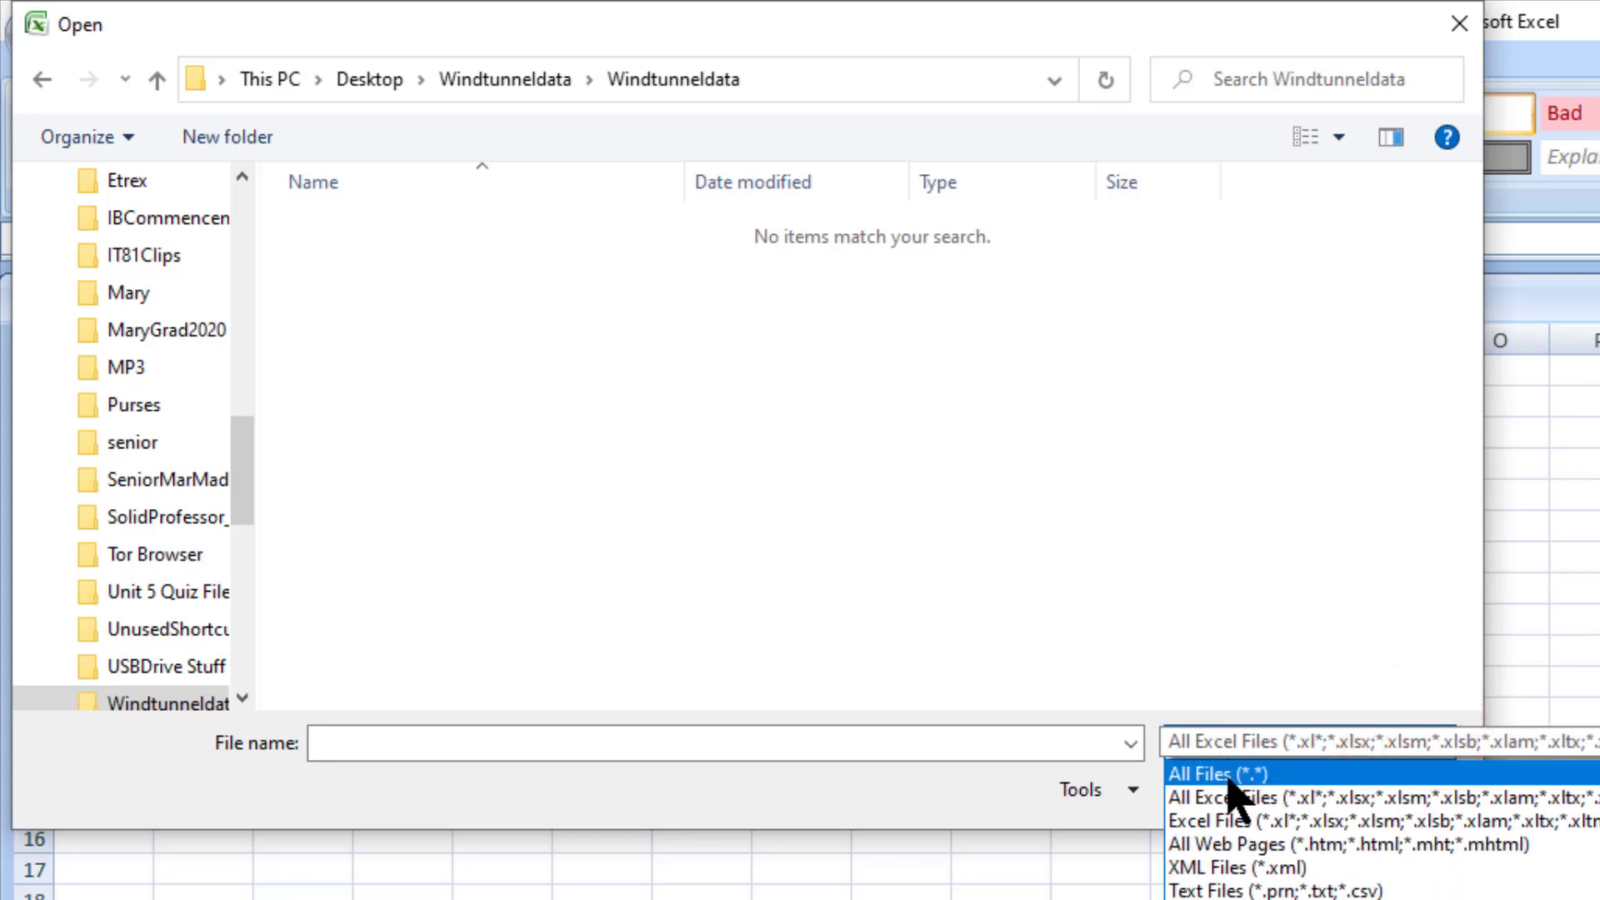
pyautogui.click(1225, 775)
pyautogui.scroll(-2, 526, 567)
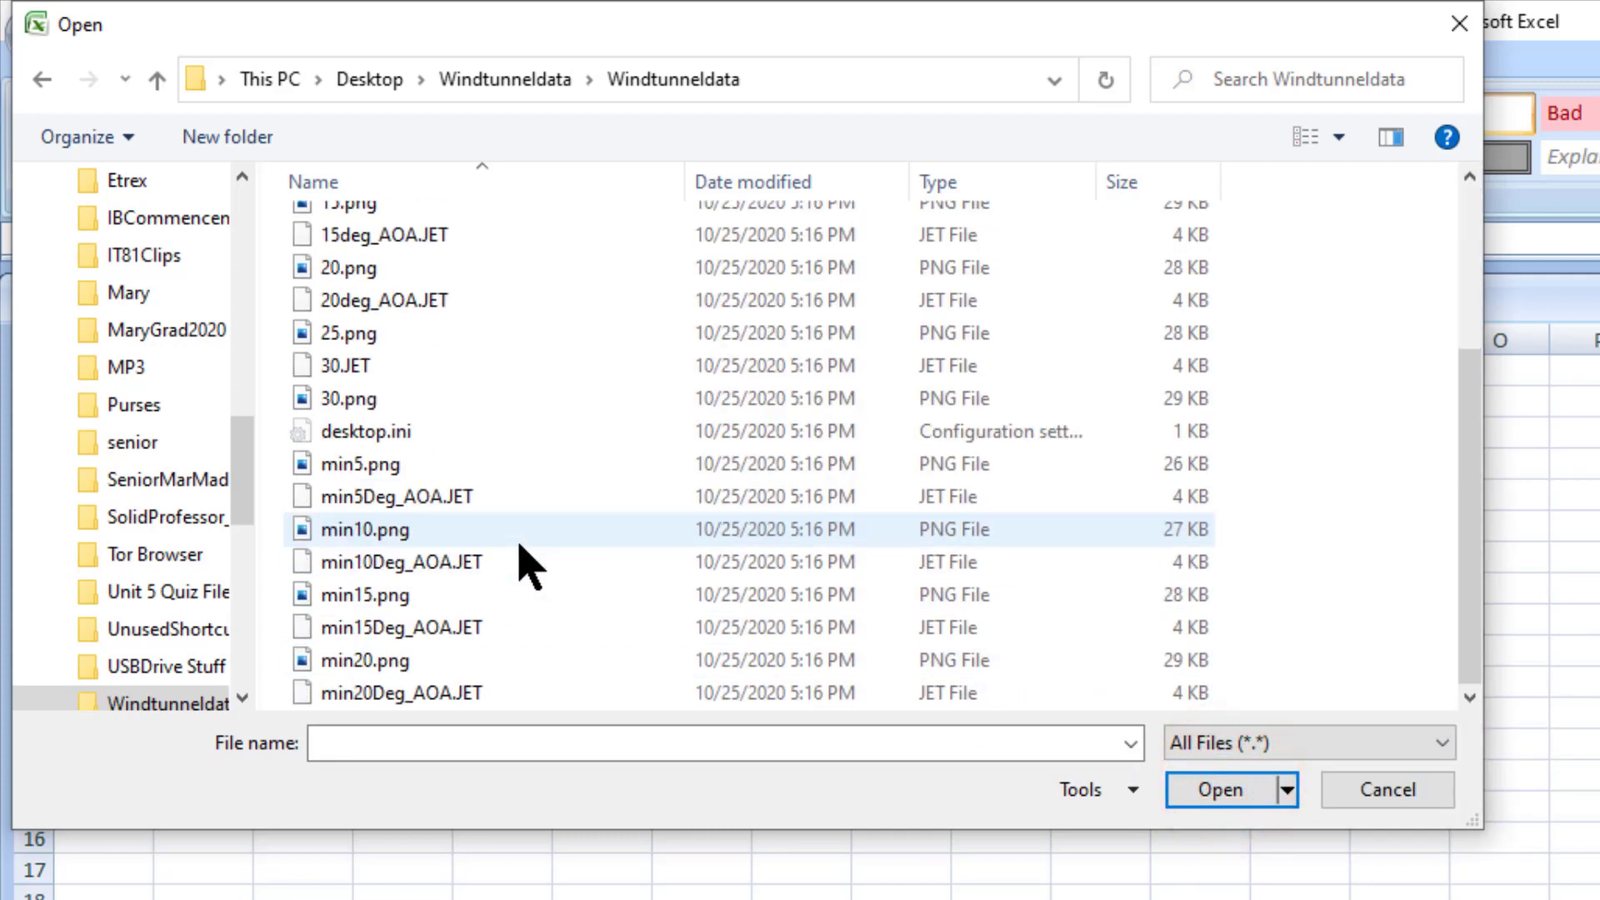
pyautogui.click(326, 698)
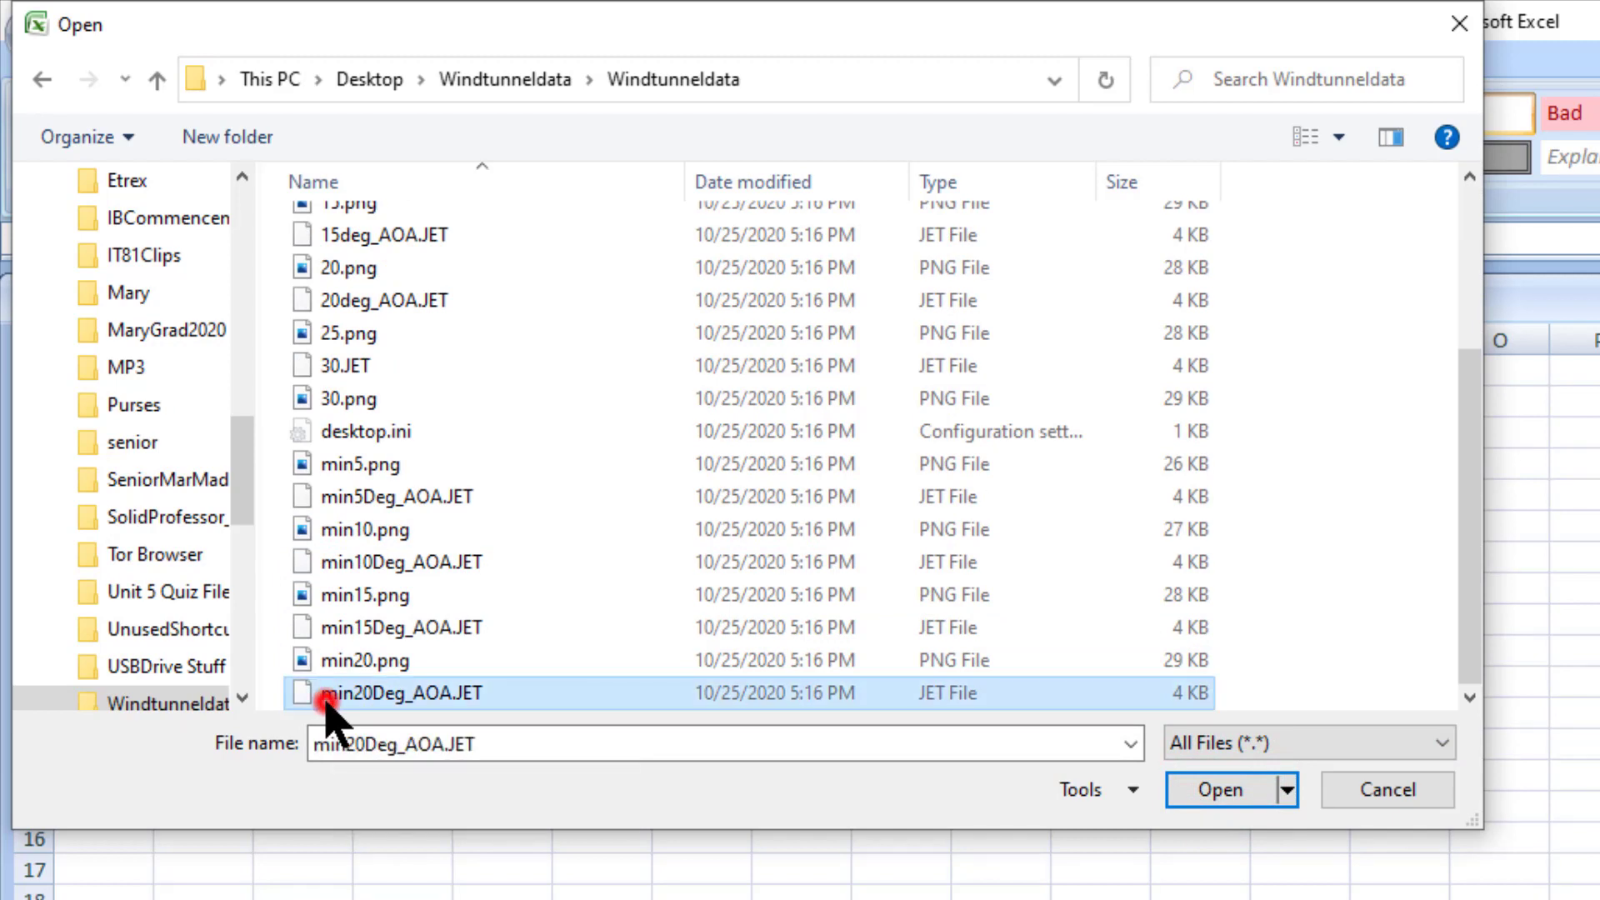
pyautogui.click(1232, 792)
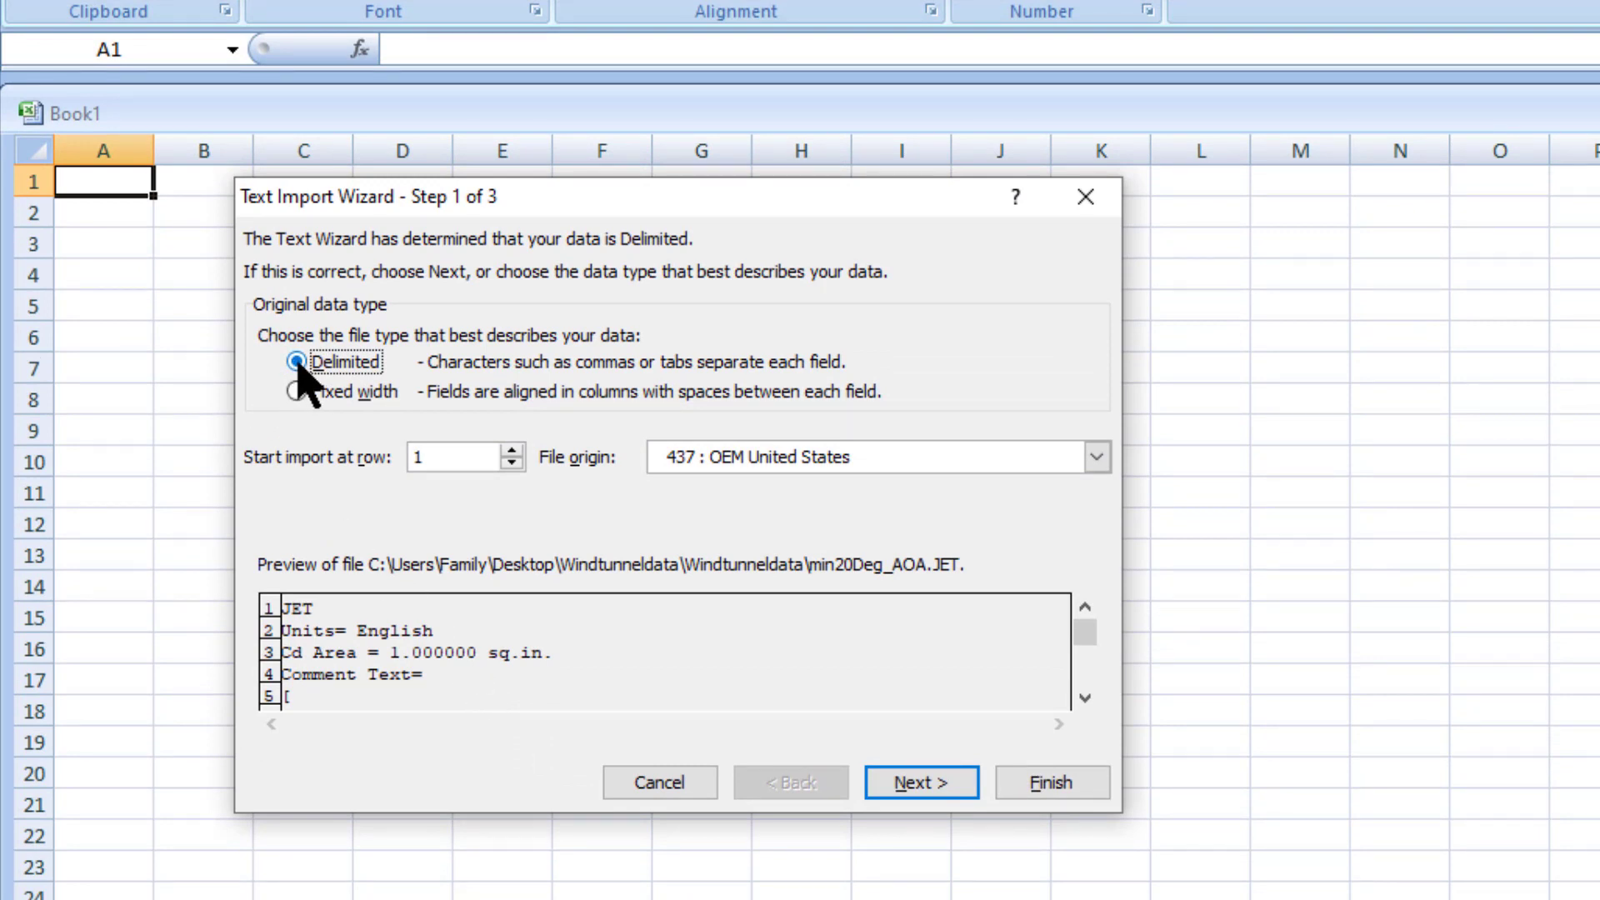
# Import the text as delimited data, using comma instead of tab as the delimiter.
pyautogui.click(940, 788)
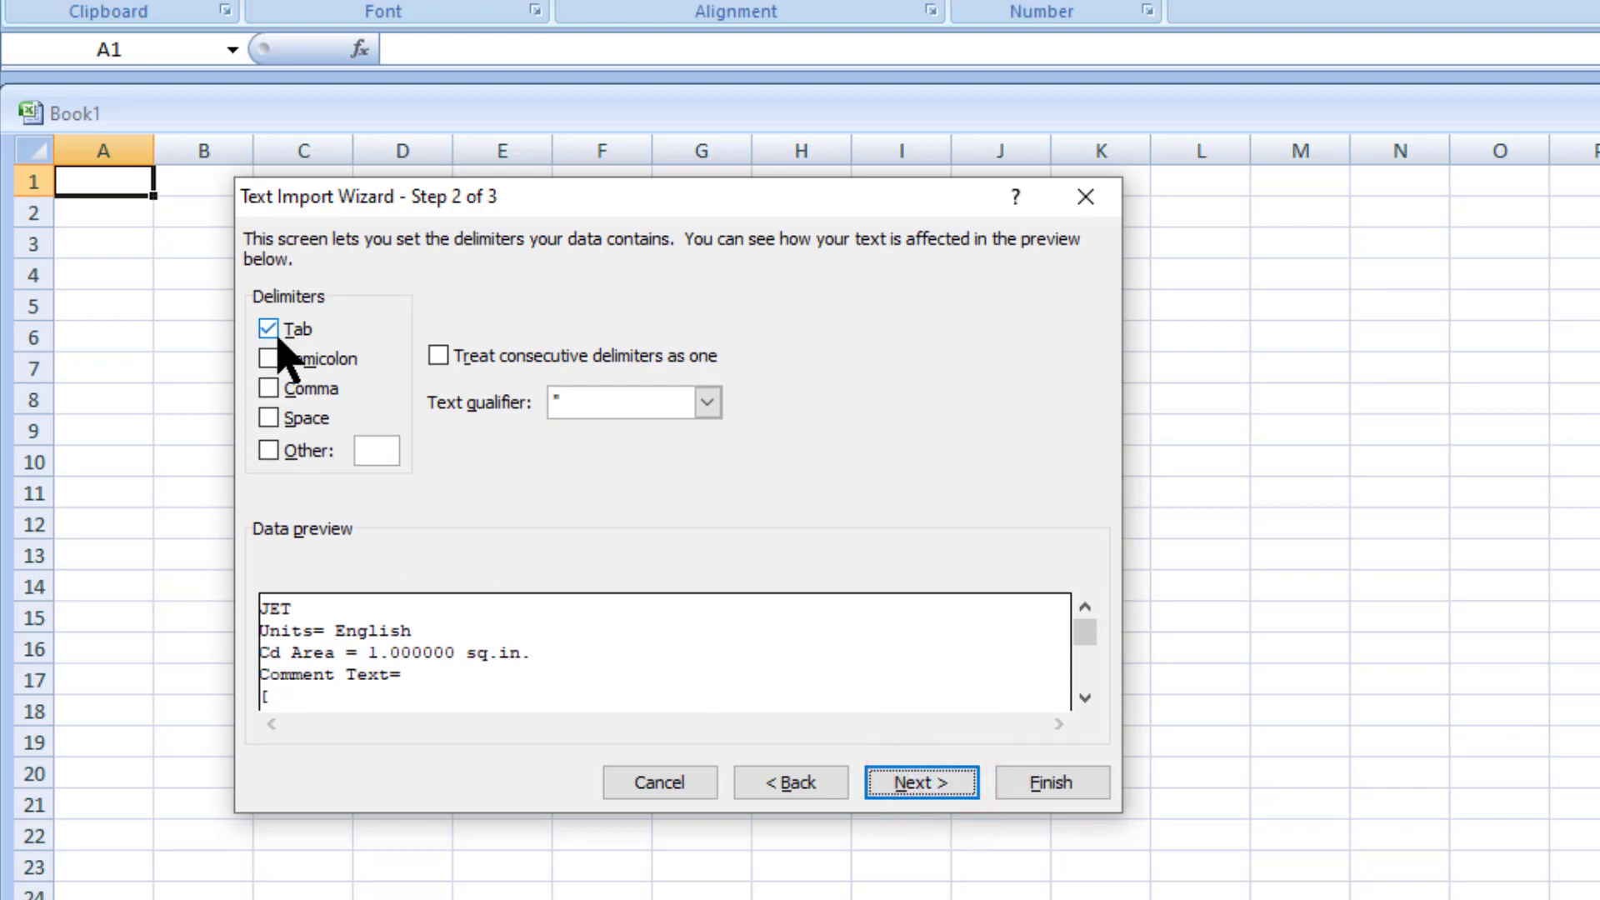
pyautogui.click(272, 331)
pyautogui.click(273, 389)
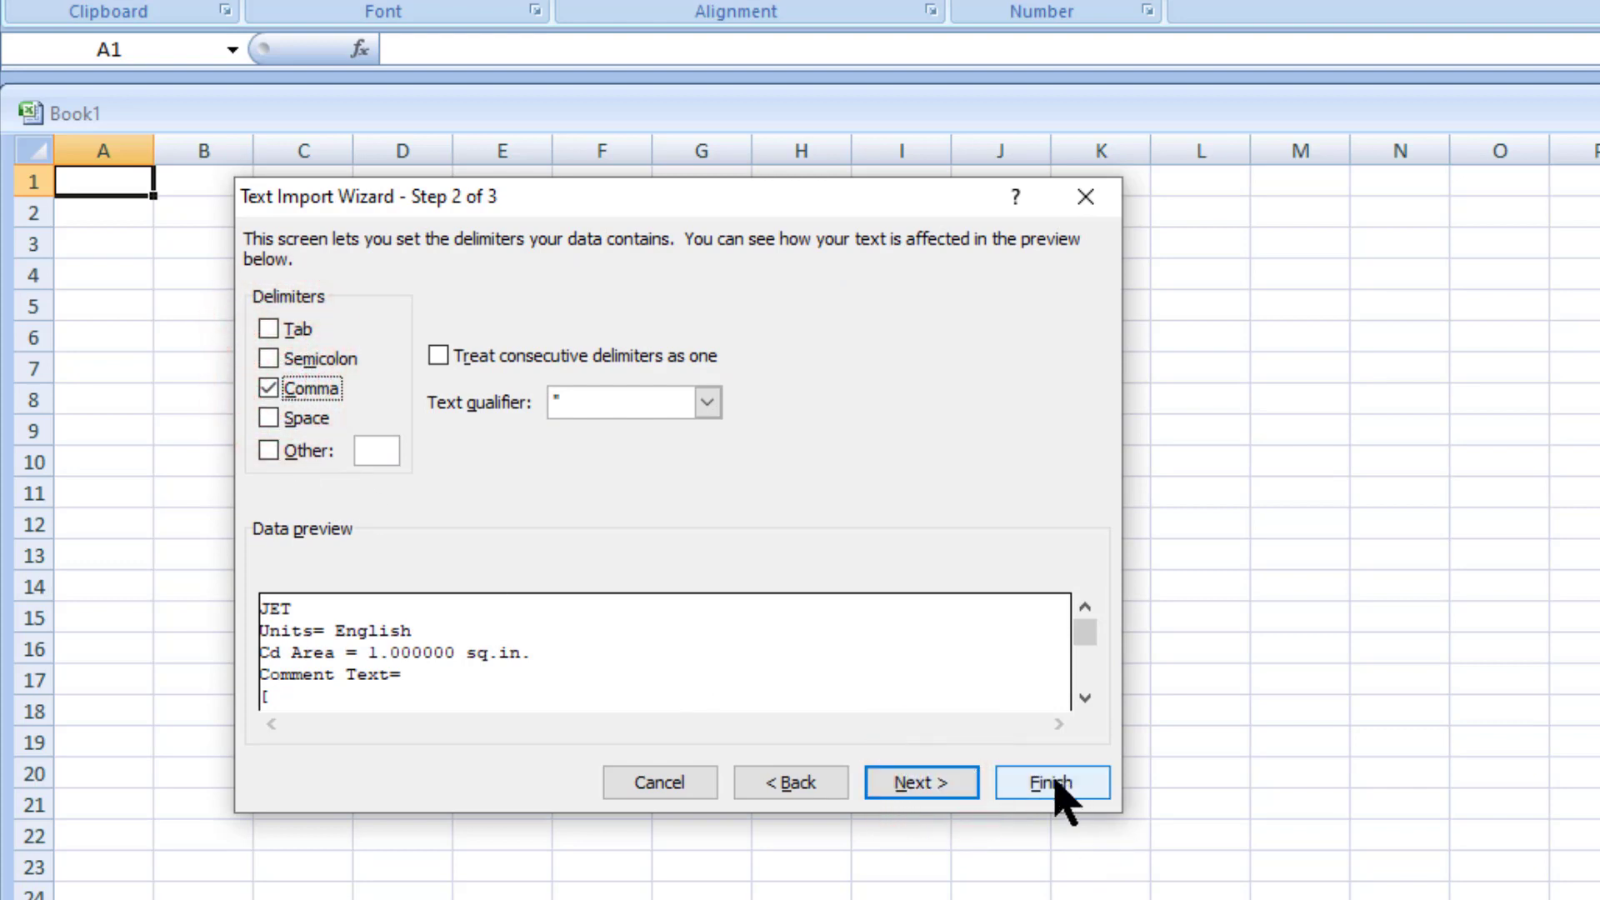
pyautogui.click(1052, 783)
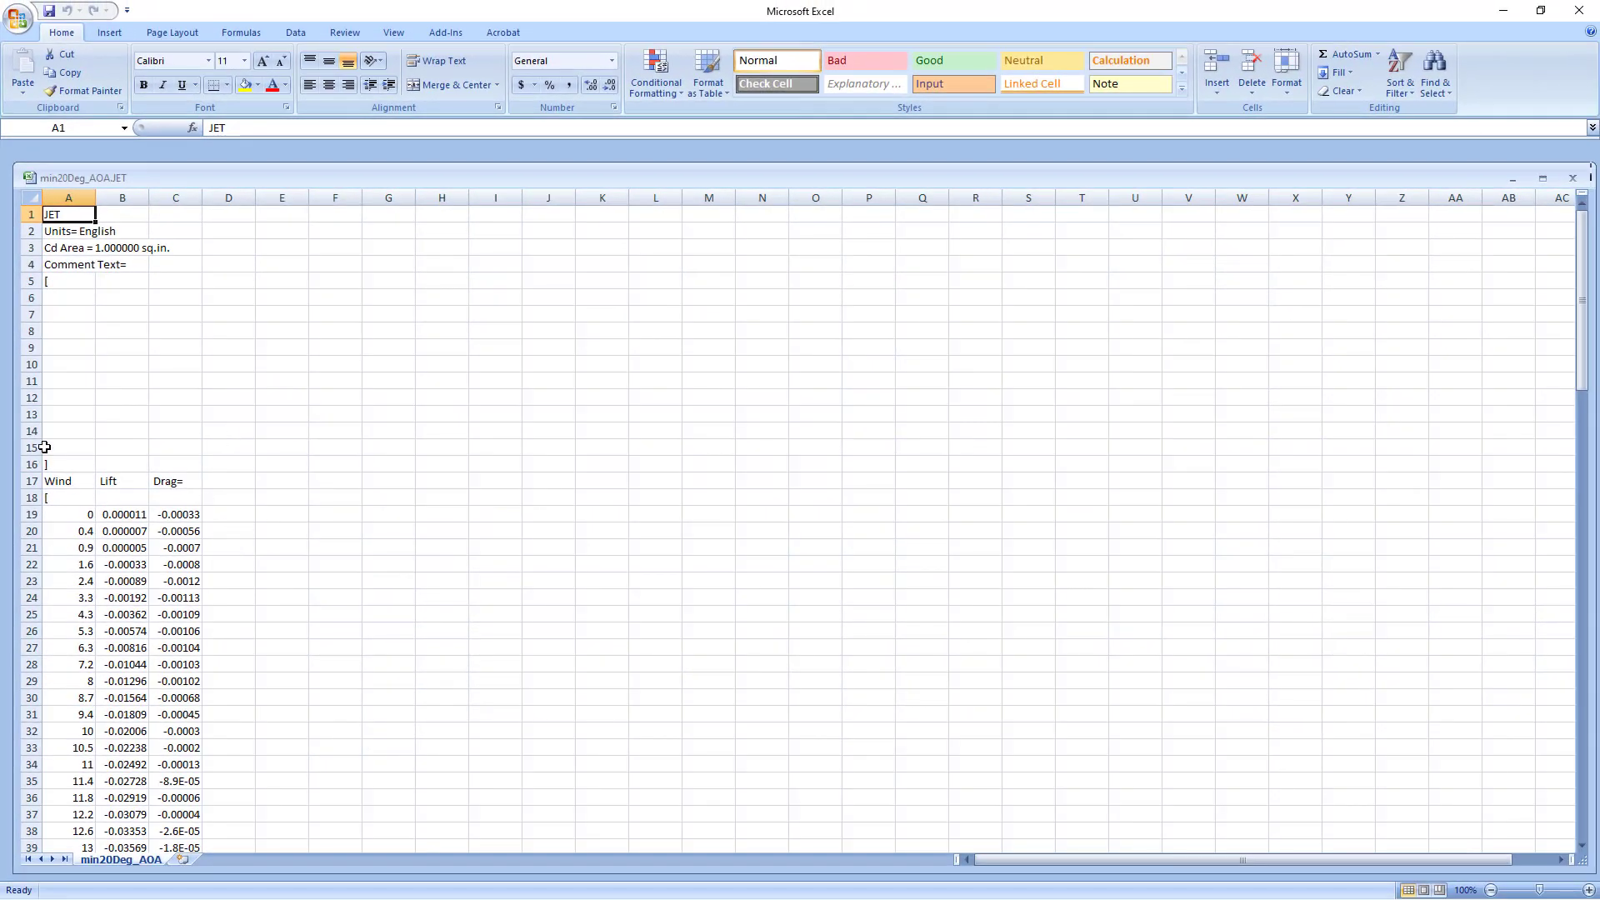
# Review the imported header rows and the Wind, Lift and Drag columns, and select the last row's lift and drag values in B131:C131.
pyautogui.moveTo(58, 213); pyautogui.dragTo(160, 275)
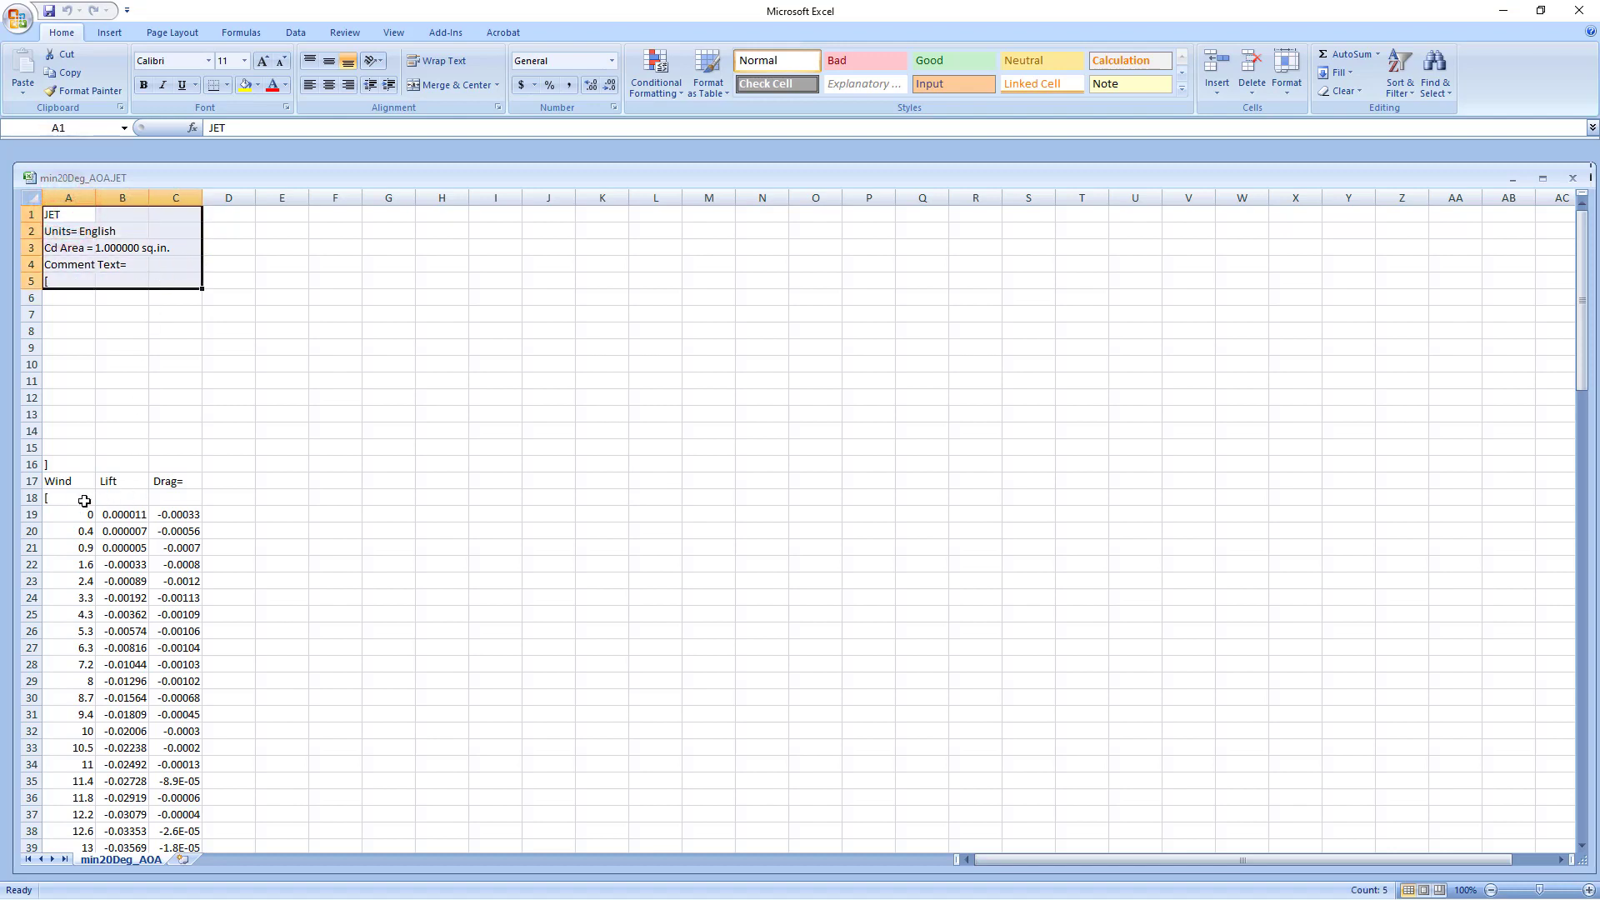
pyautogui.click(64, 483)
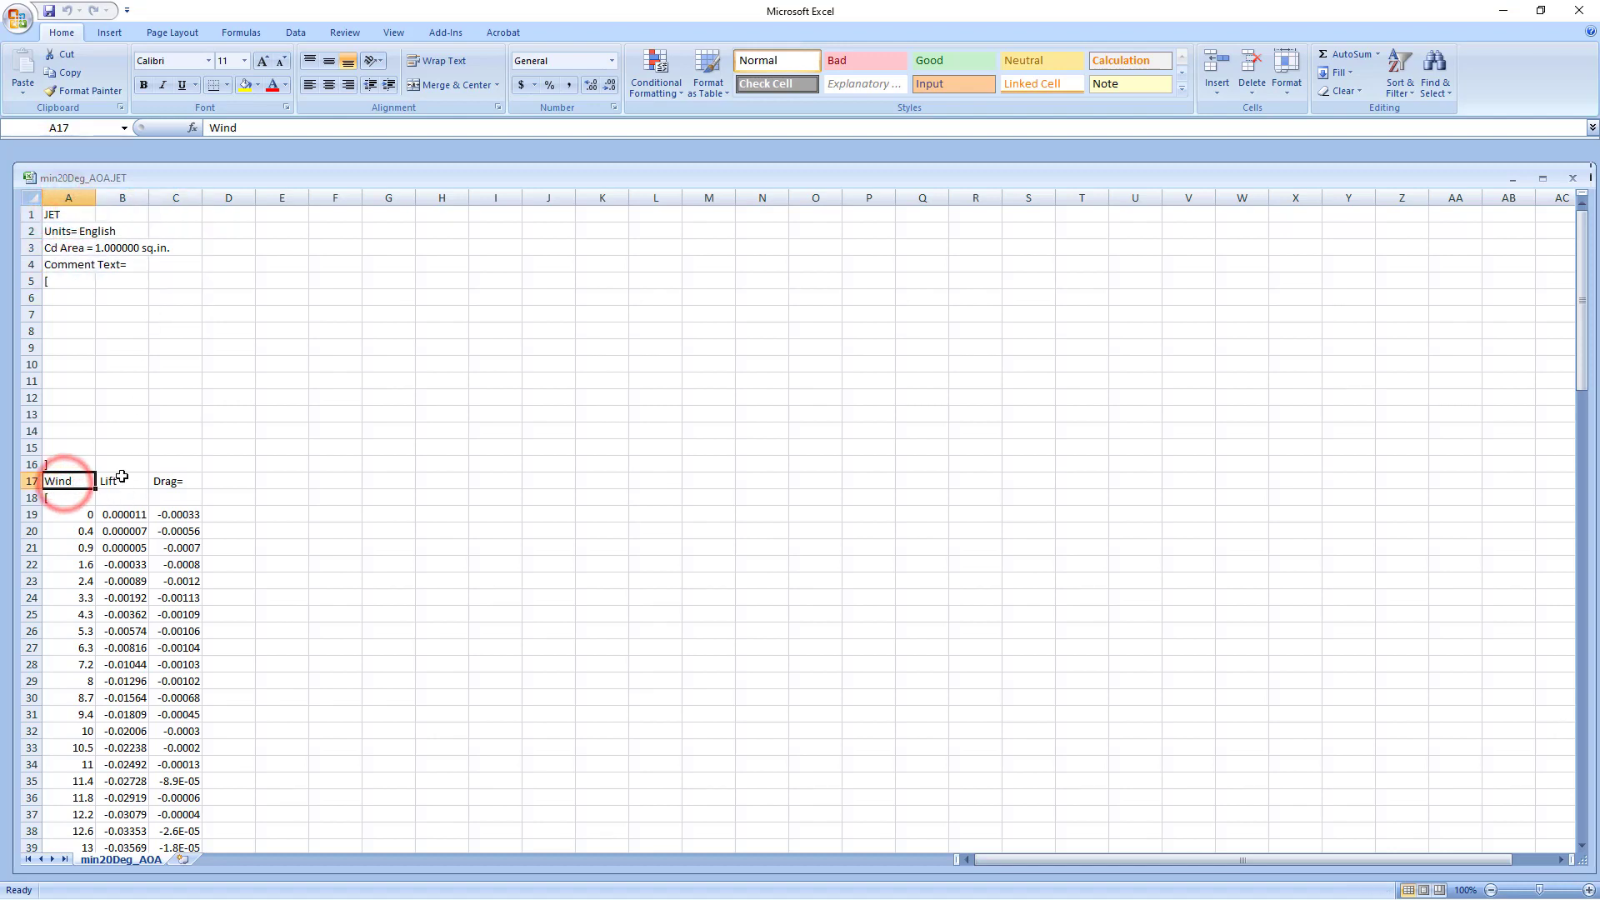
pyautogui.click(118, 478)
pyautogui.click(181, 478)
pyautogui.click(232, 479)
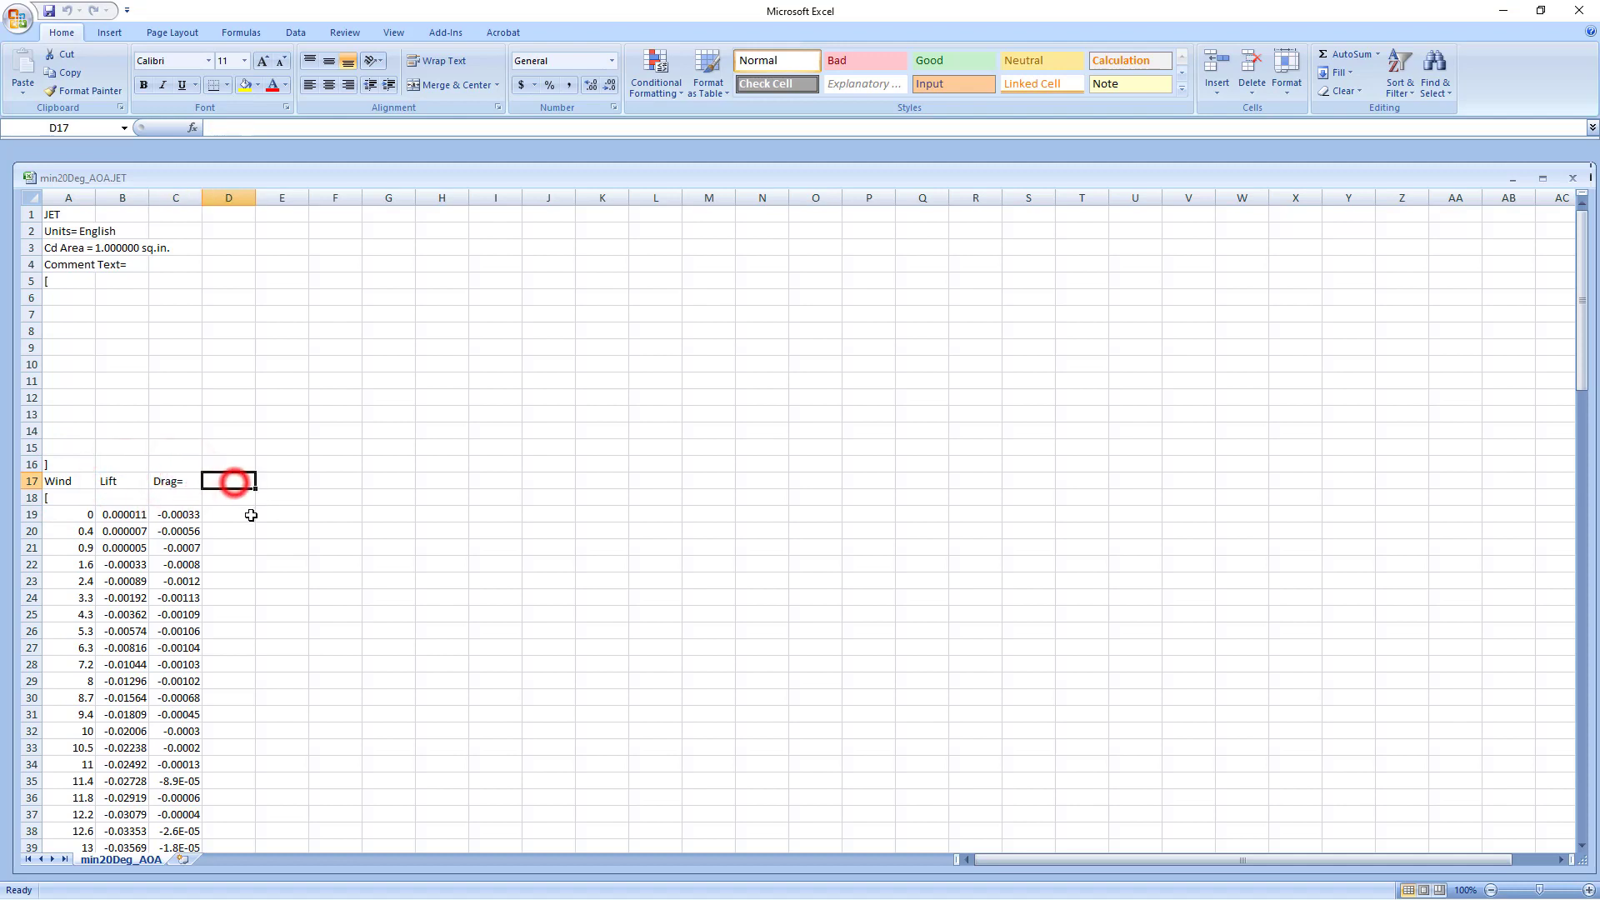
pyautogui.scroll(-4, 251, 513)
pyautogui.scroll(-18, 251, 513)
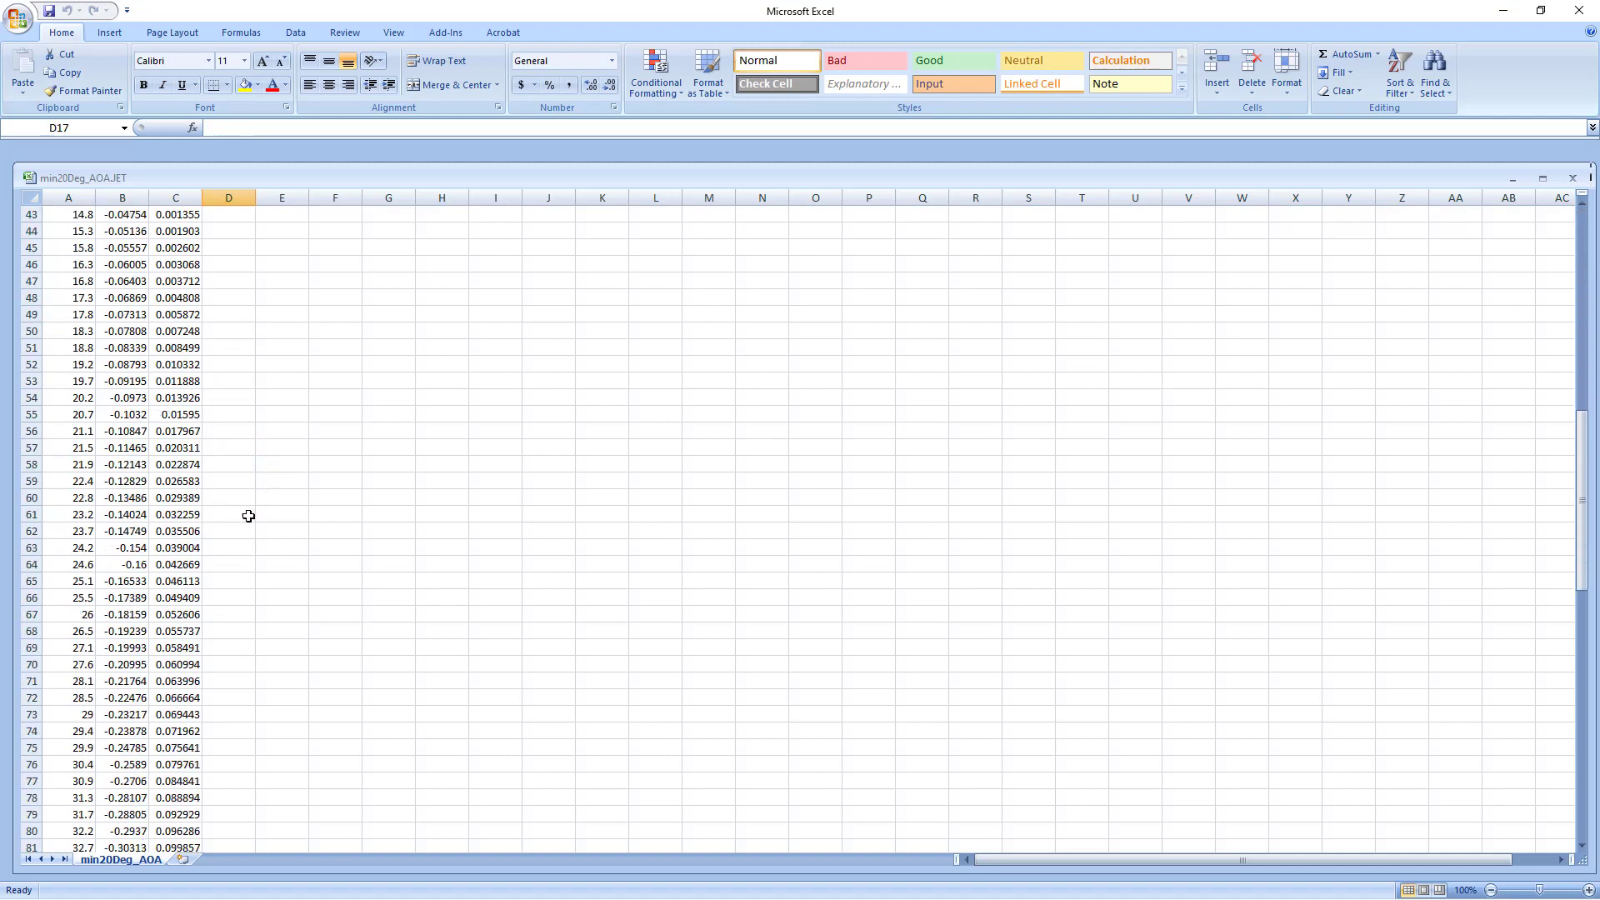
pyautogui.scroll(-13, 179, 771)
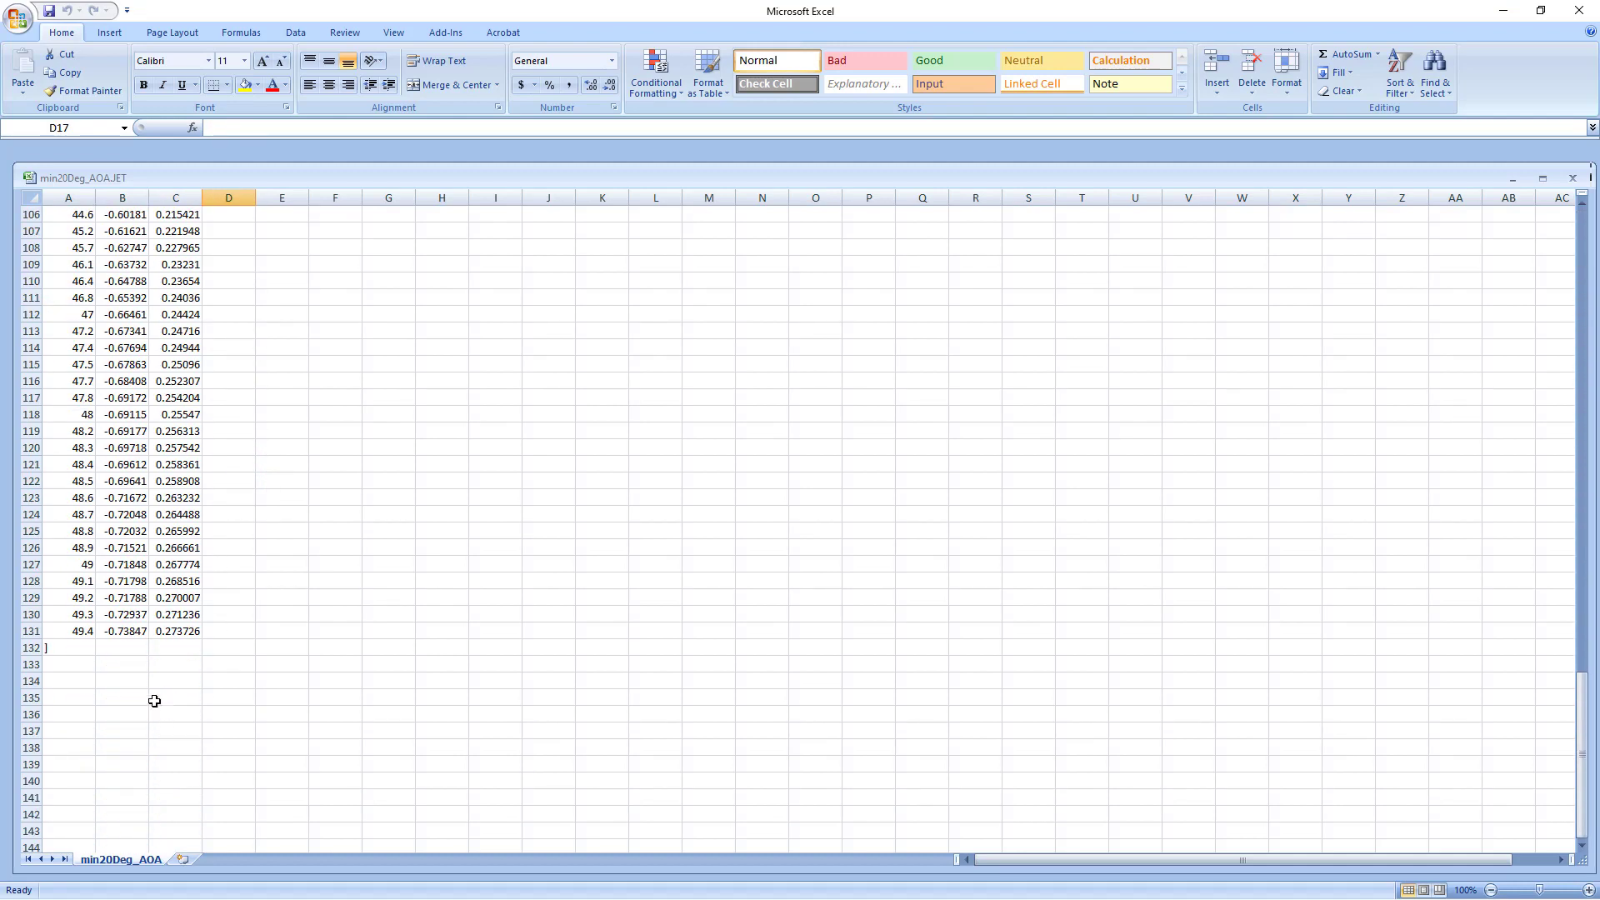
pyautogui.moveTo(133, 629); pyautogui.dragTo(182, 631)
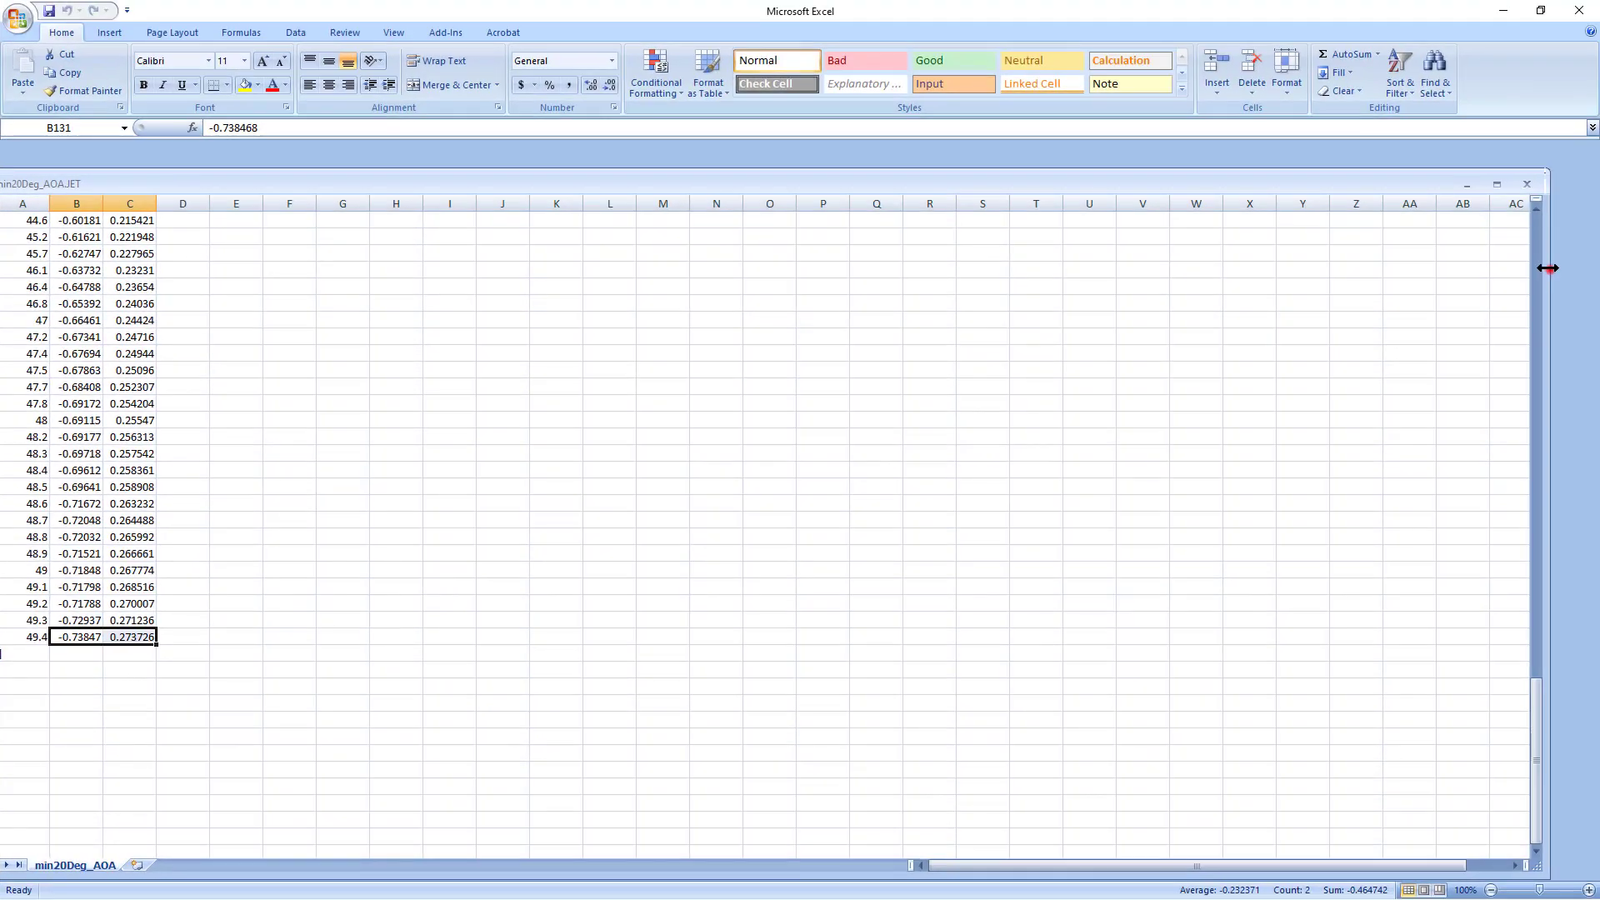
# Create a blank workbook and narrow both its window and the min20Deg_AOA.JET window.
pyautogui.moveTo(1548, 267); pyautogui.dragTo(387, 350)
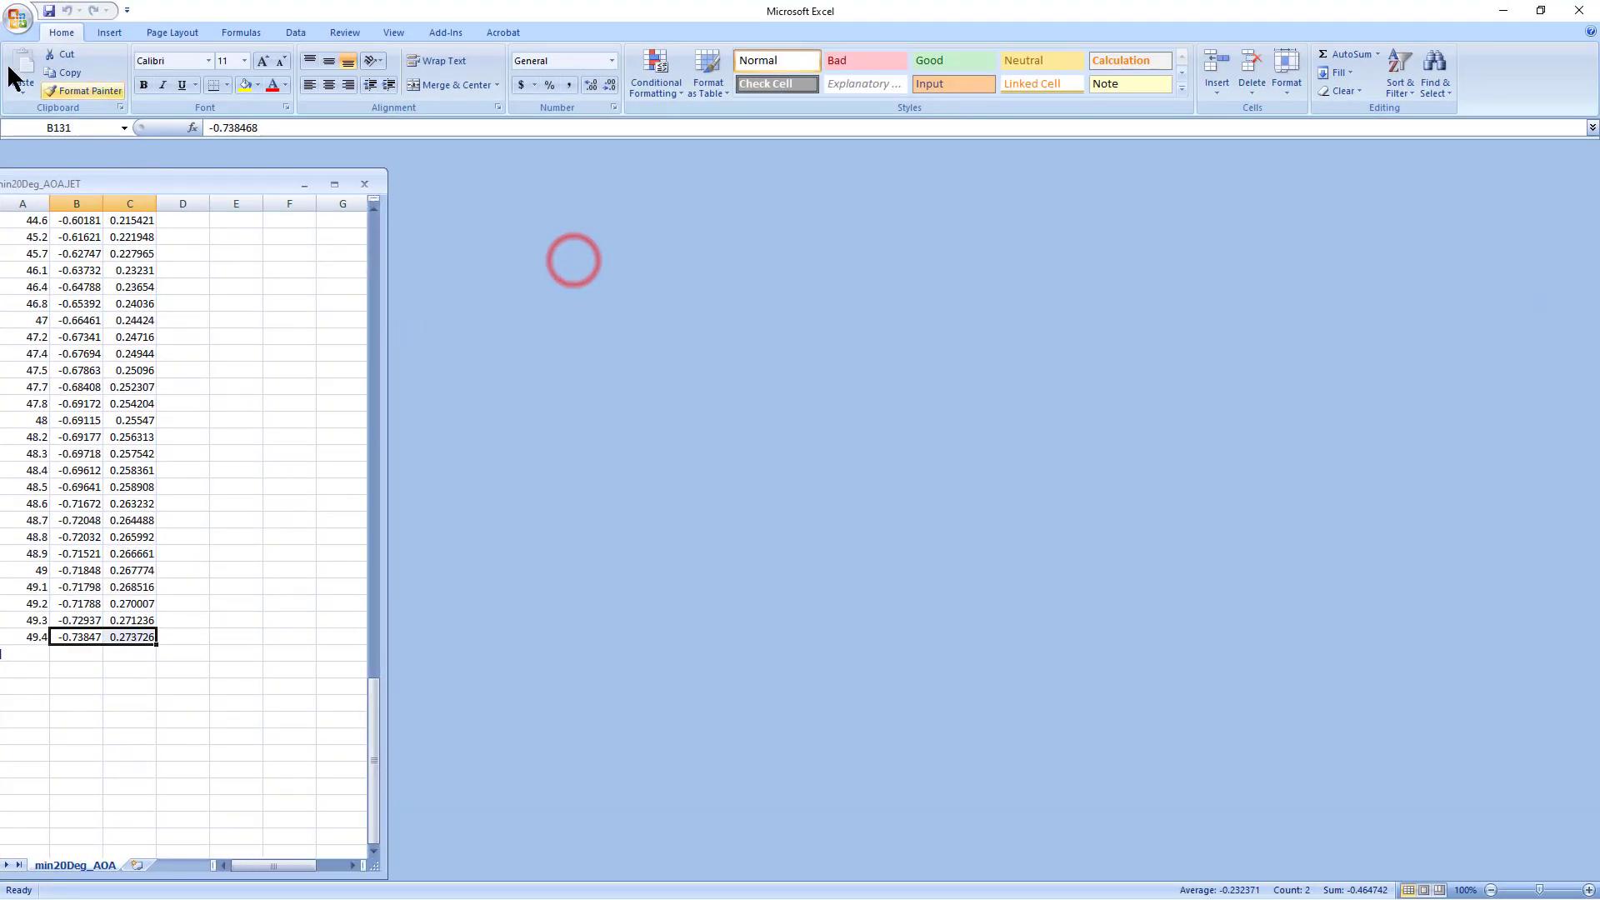
pyautogui.click(18, 18)
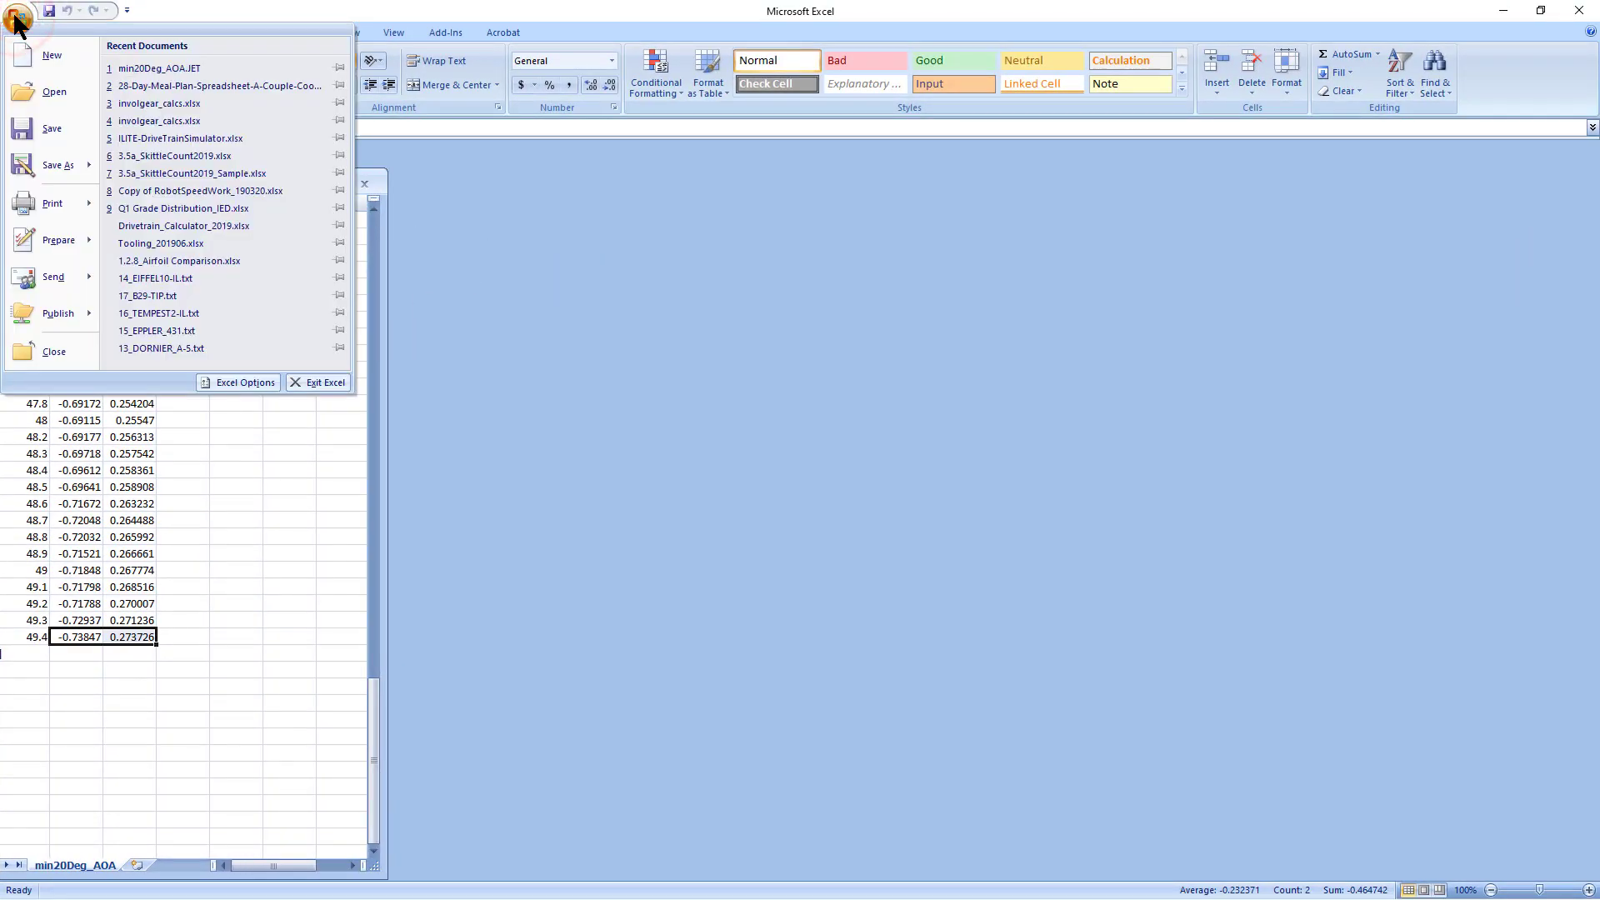
pyautogui.click(25, 50)
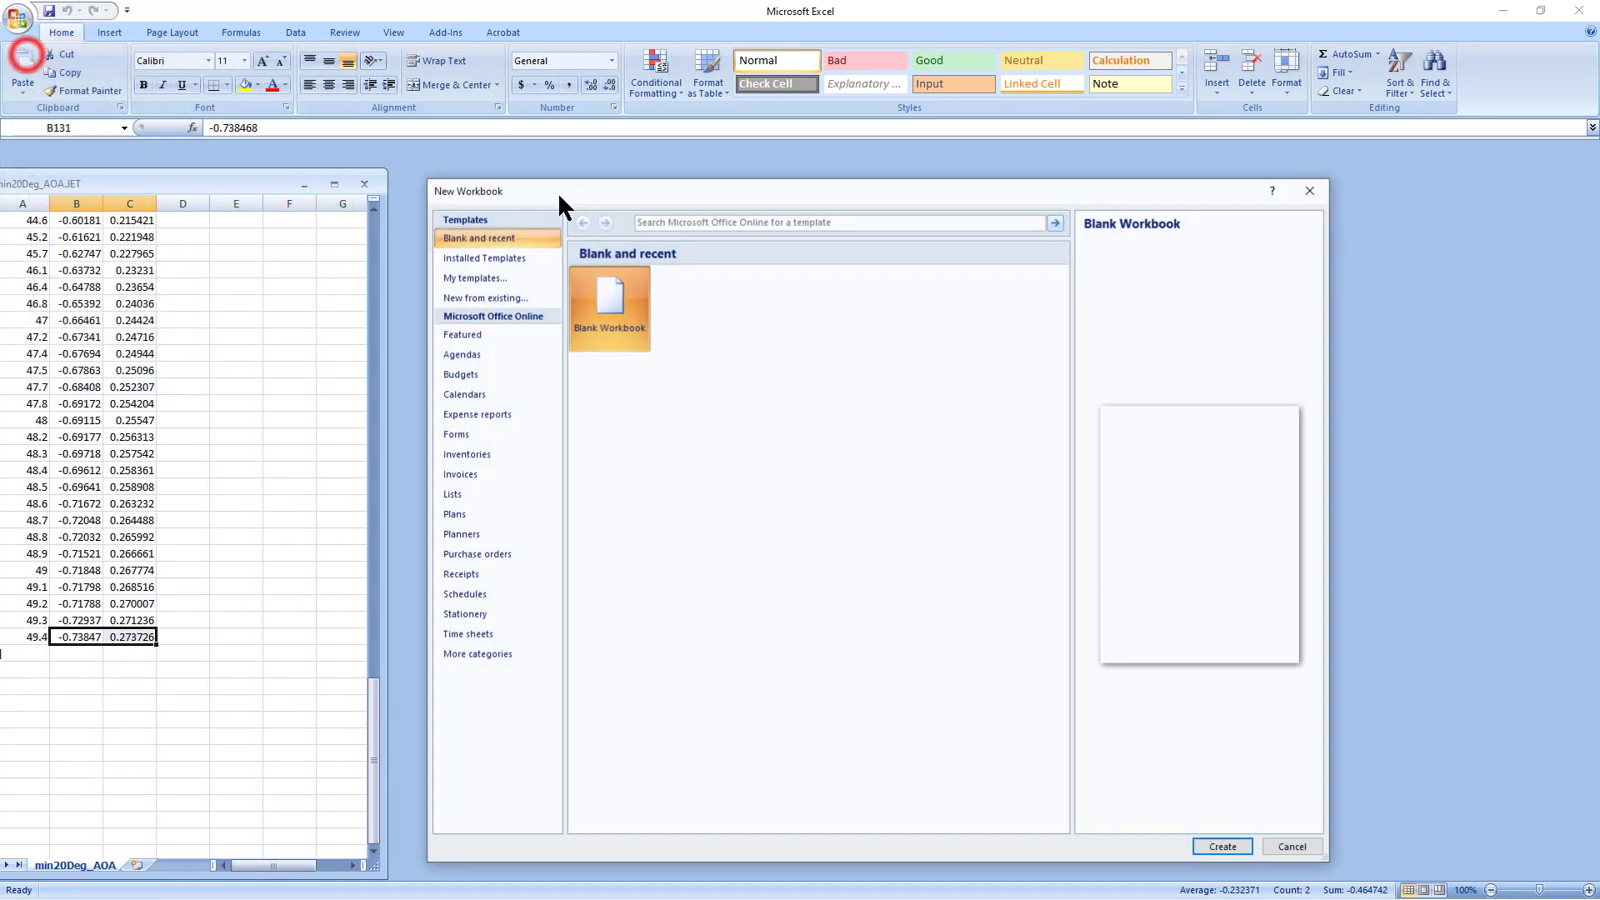
pyautogui.click(621, 299)
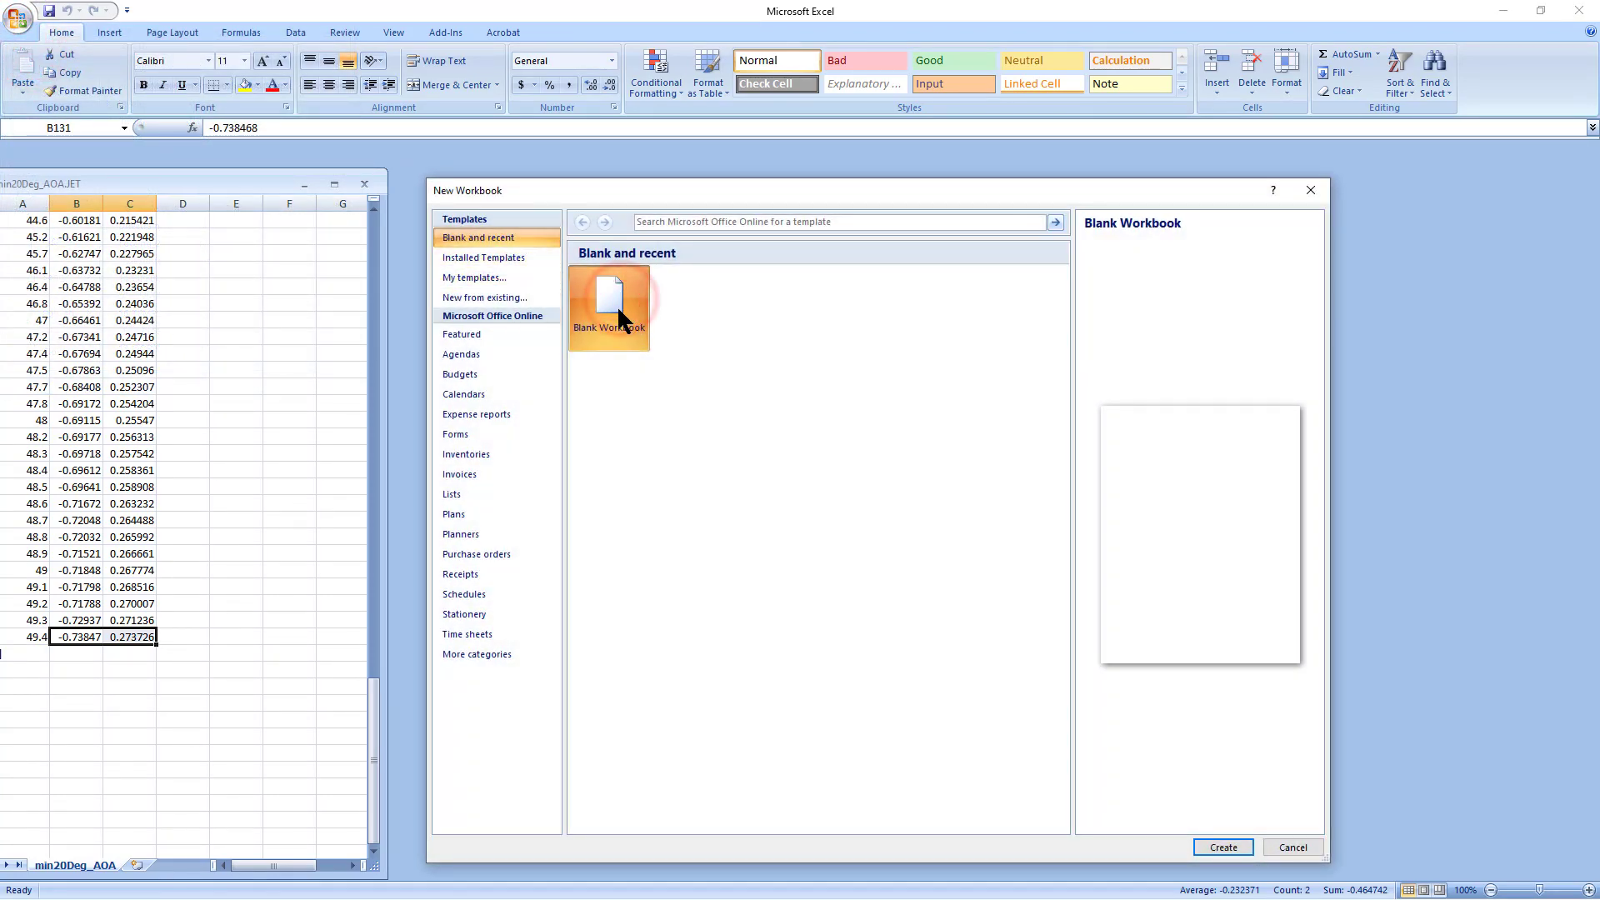
pyautogui.click(1225, 847)
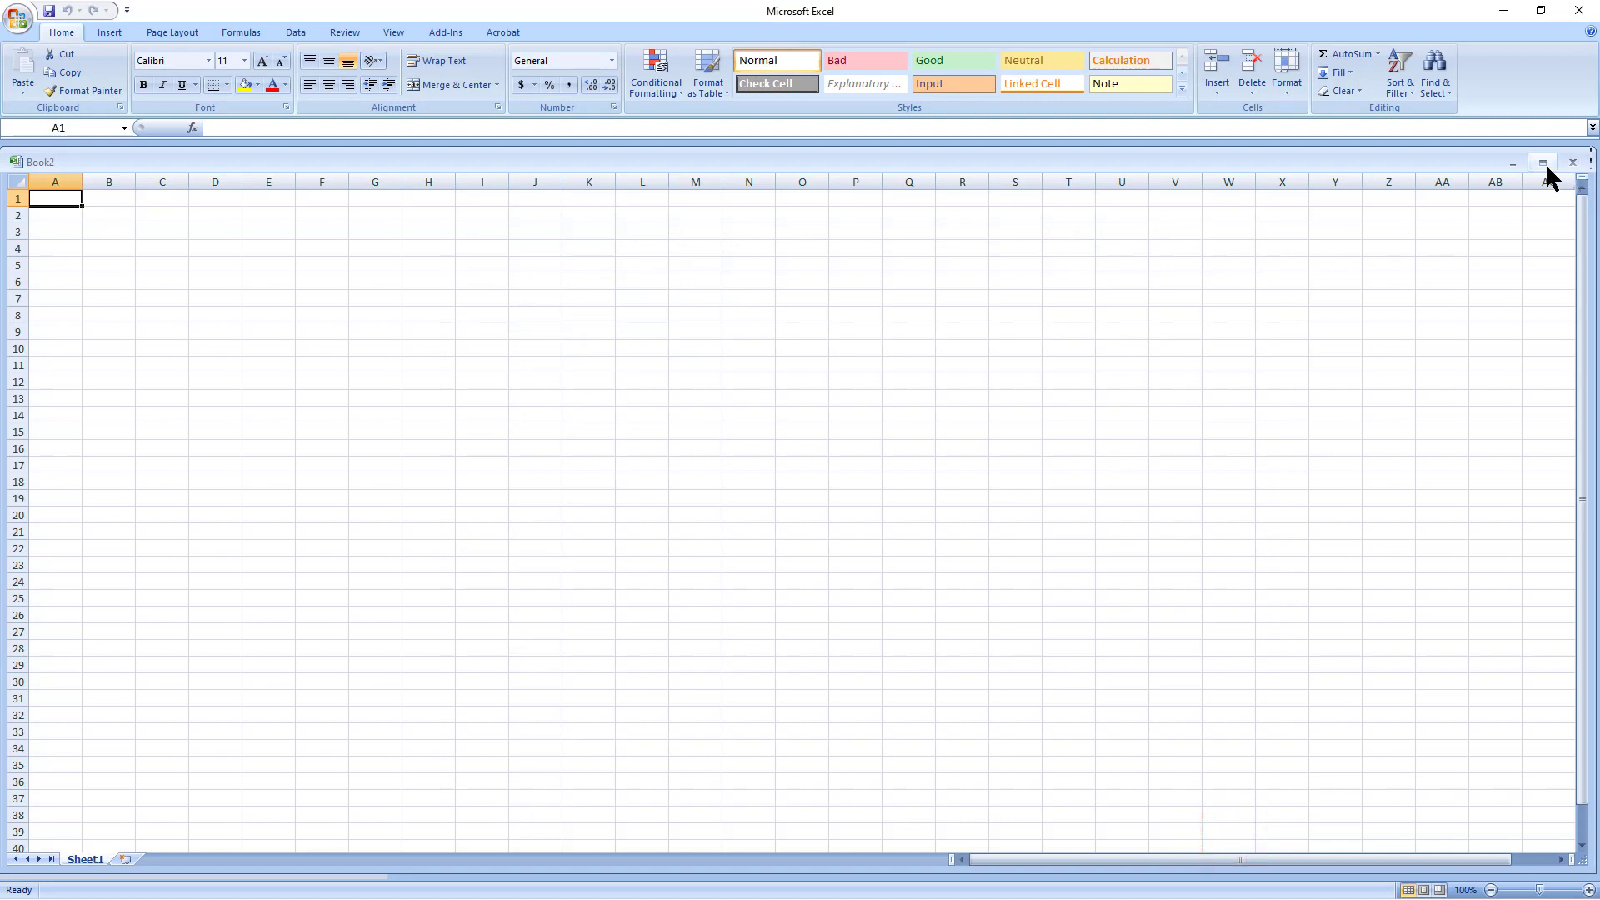
pyautogui.moveTo(1590, 201); pyautogui.dragTo(859, 204)
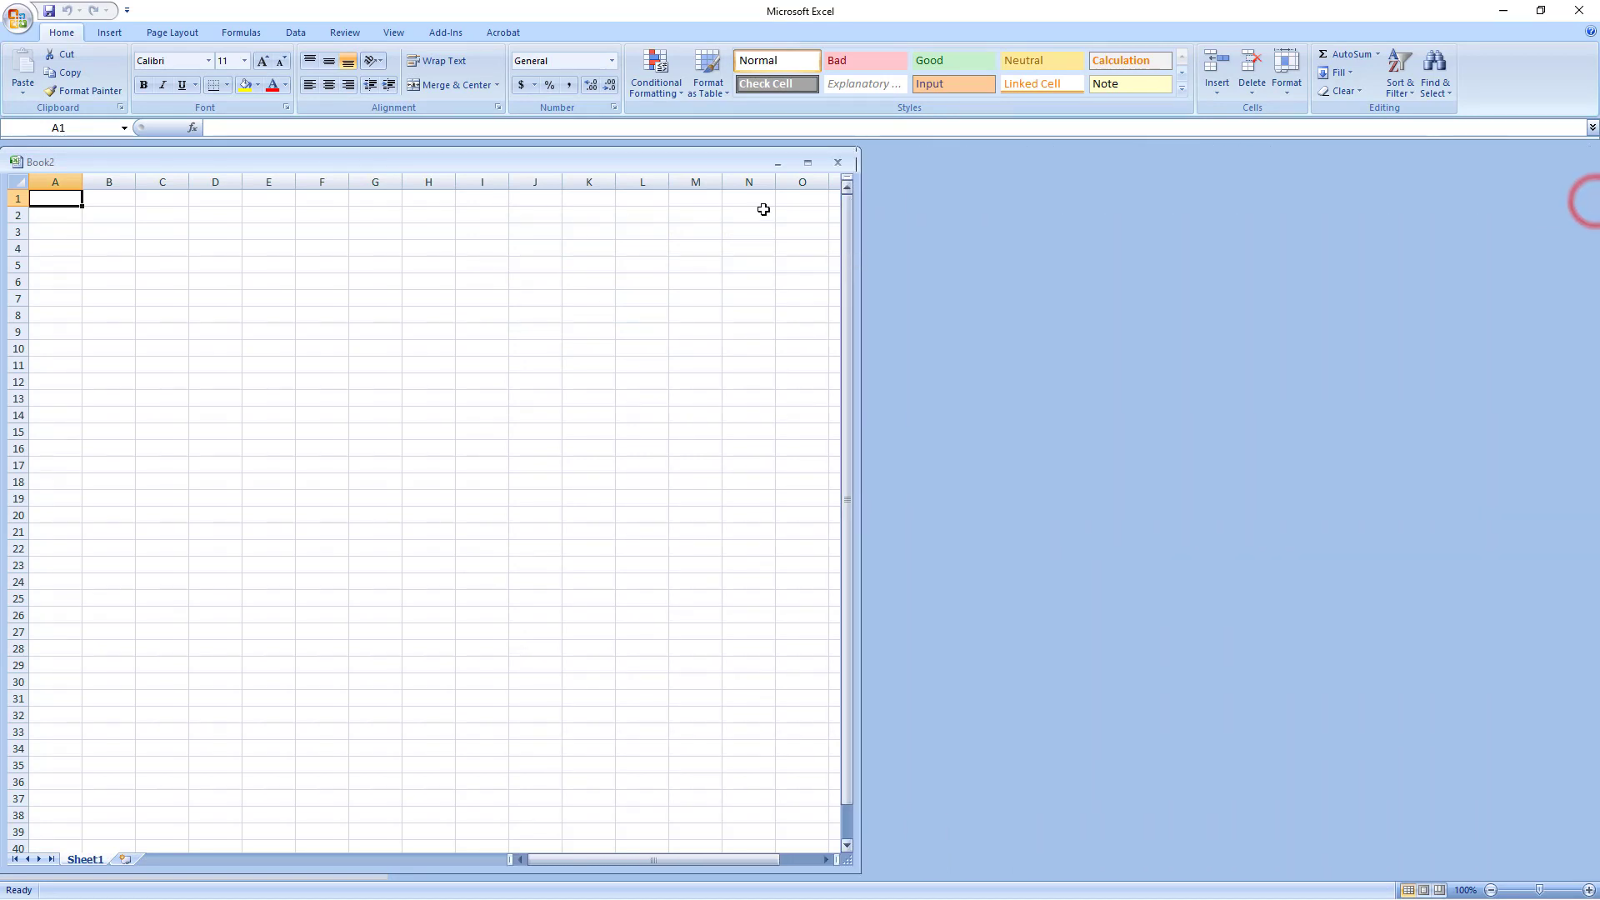
# Place the new workbook beside the data window and enter the headers AOA, Lift (lbs), Drag (lbs) and L/D in A1:D1.
pyautogui.moveTo(593, 152); pyautogui.dragTo(867, 155)
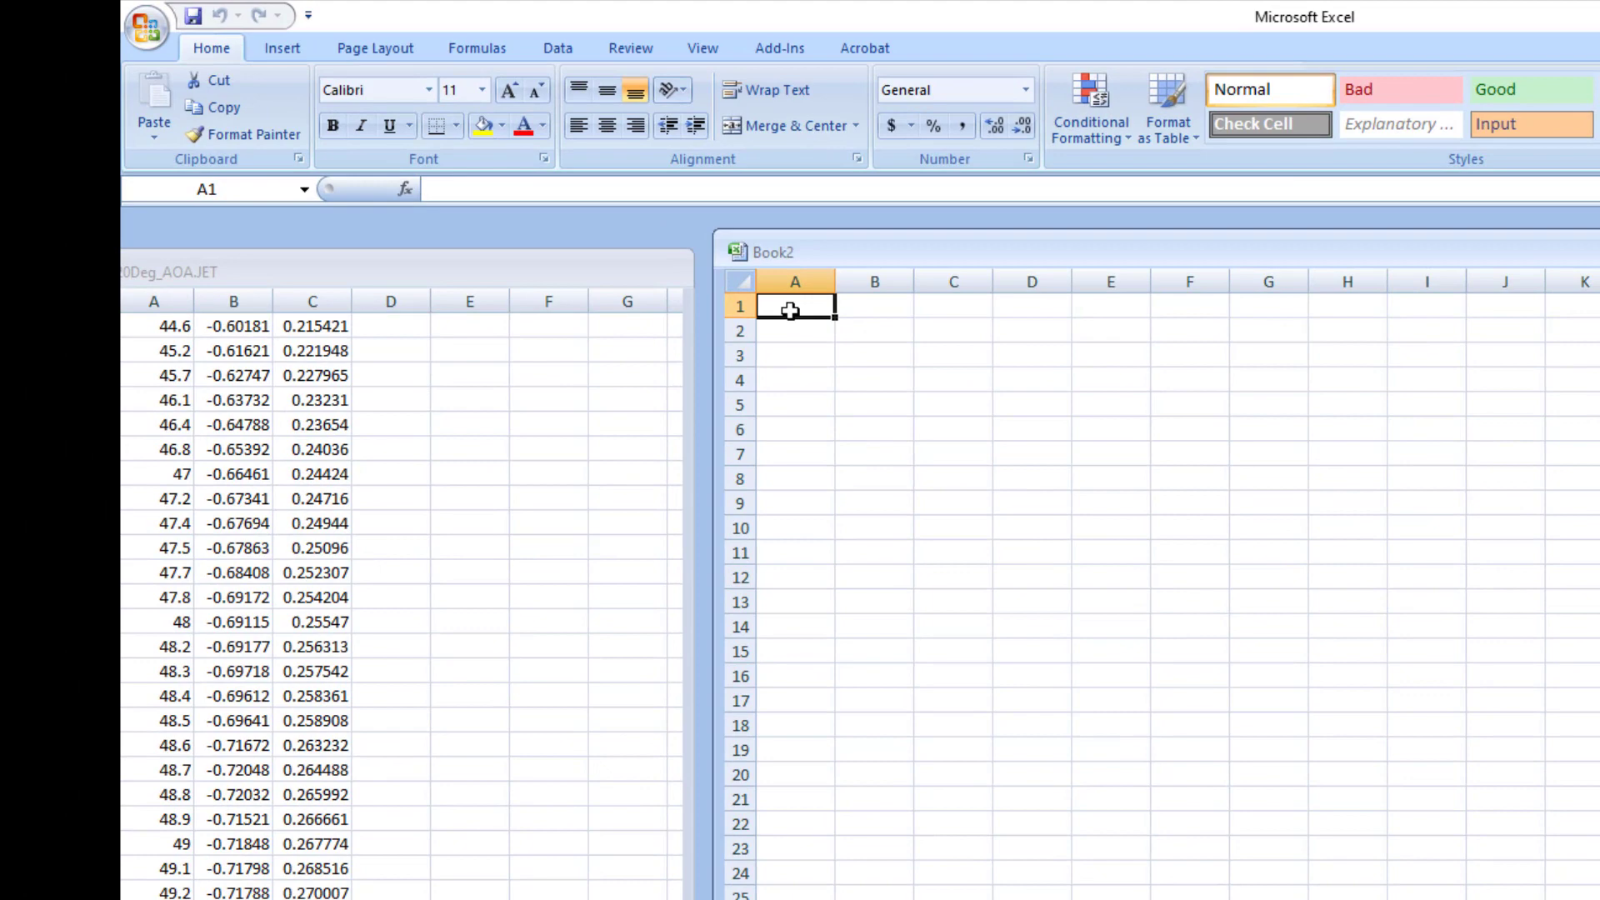
pyautogui.write('AOA')
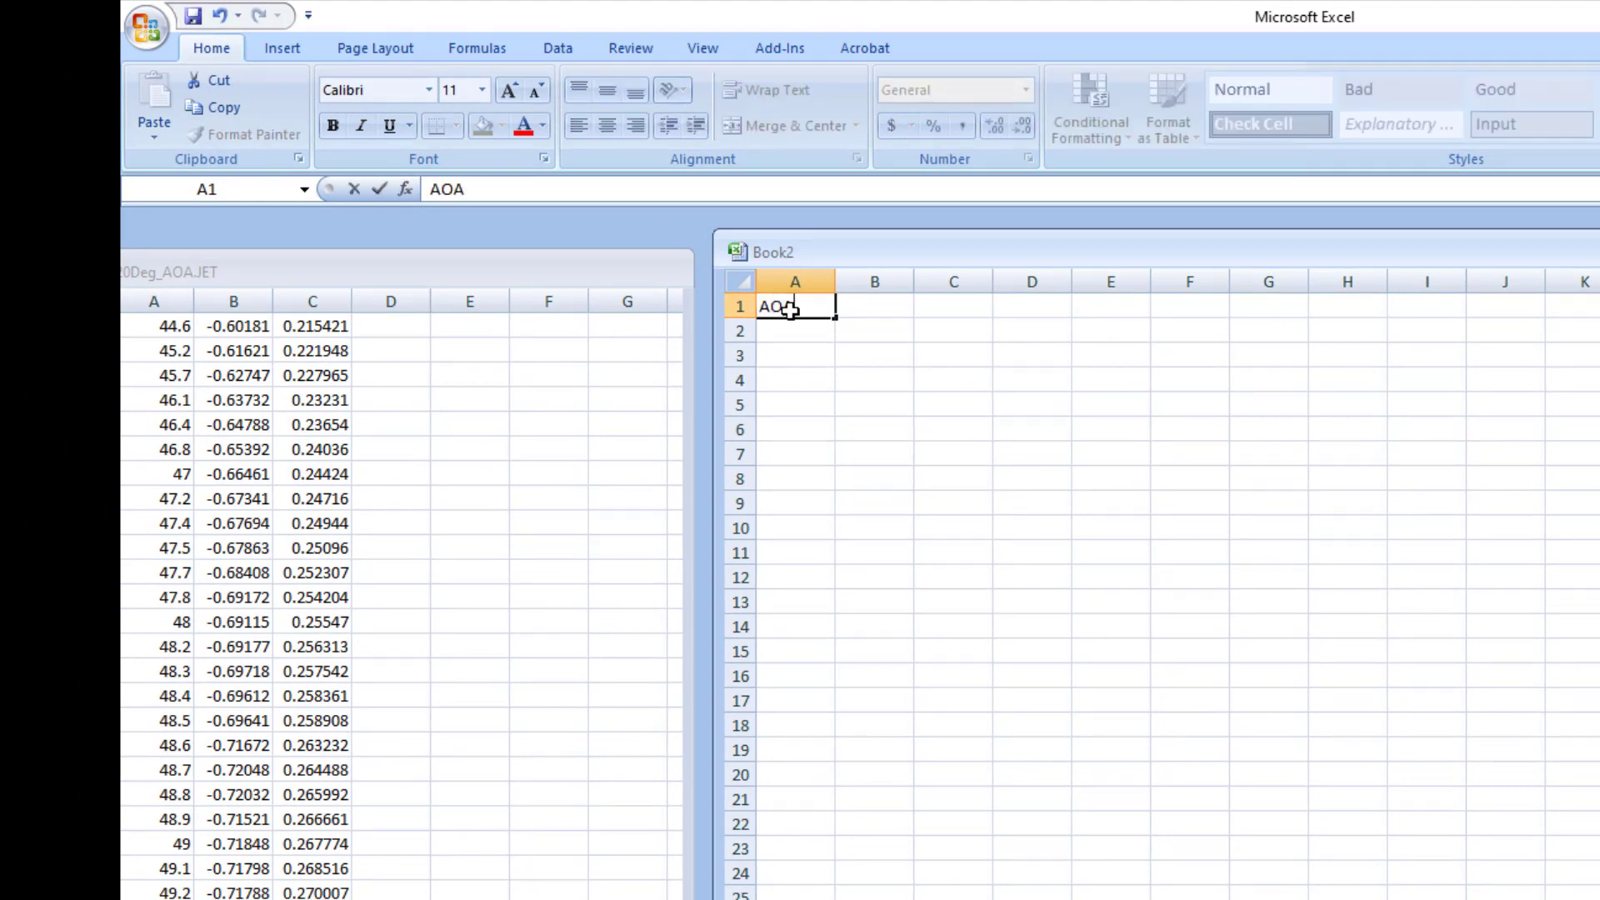
pyautogui.press('Tab')
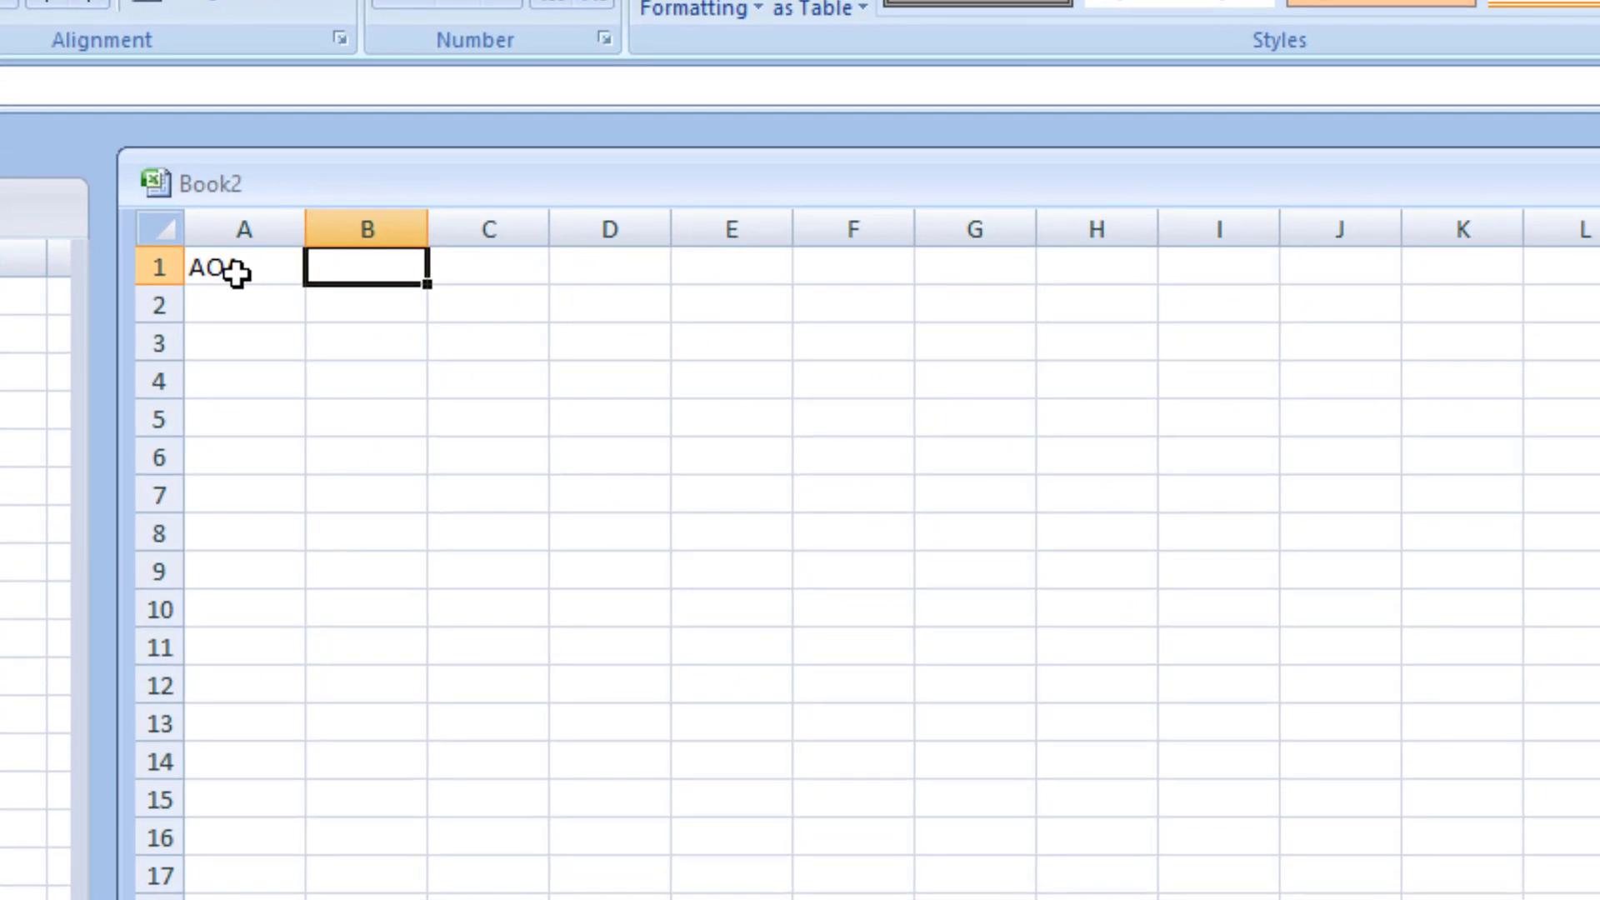
pyautogui.write('Li')
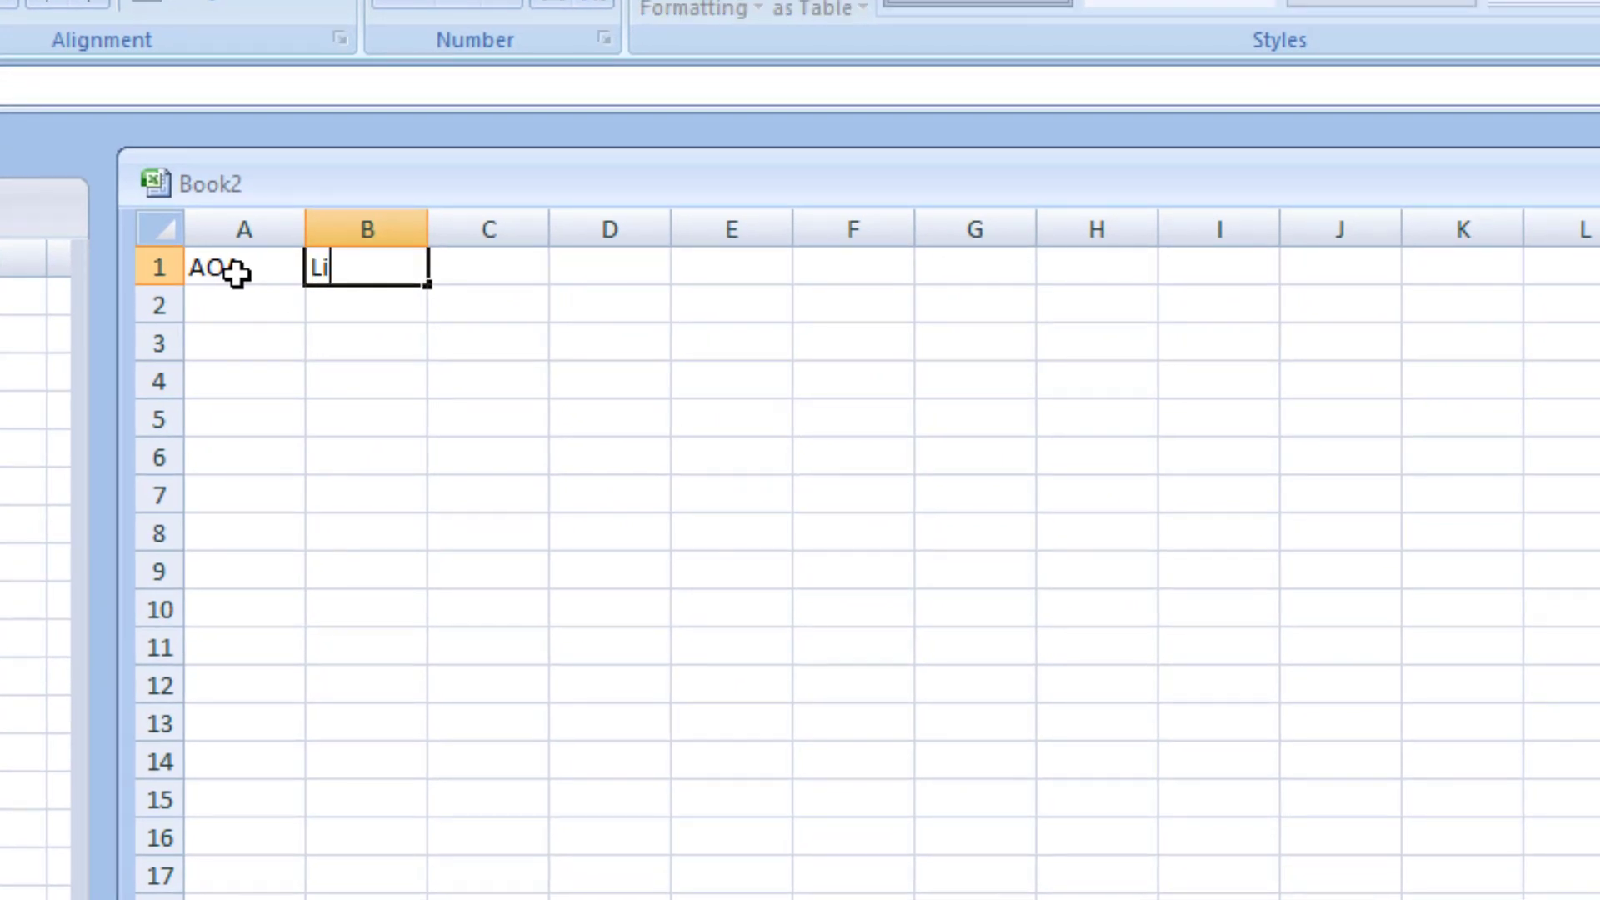
pyautogui.write('ft (lbs)')
pyautogui.press('Tab')
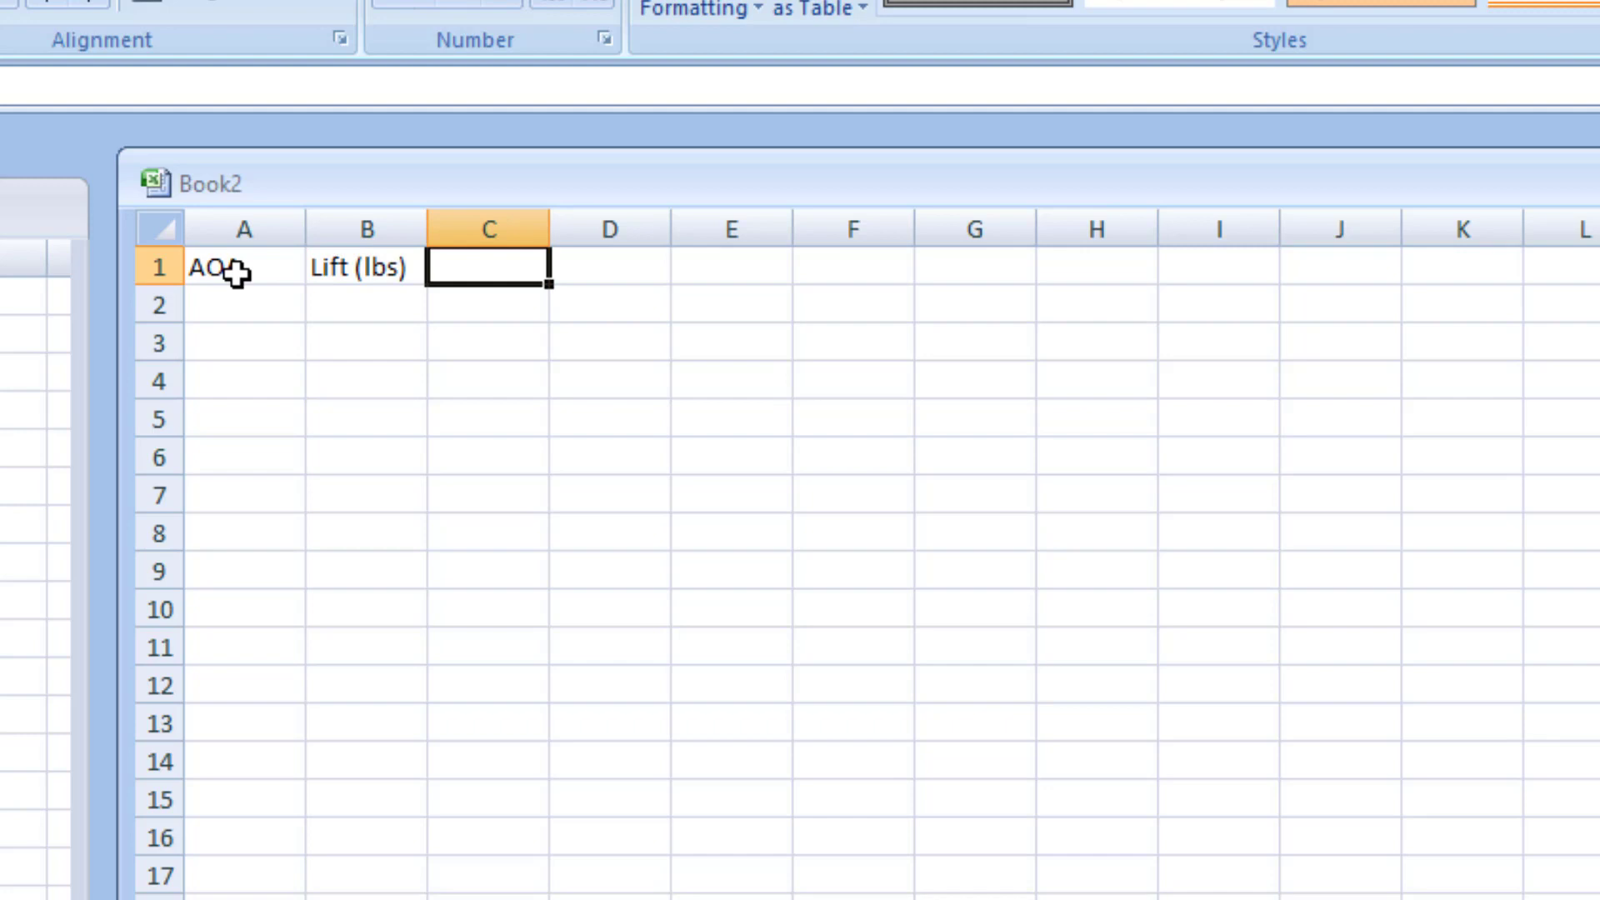
pyautogui.write('Drag (lbs')
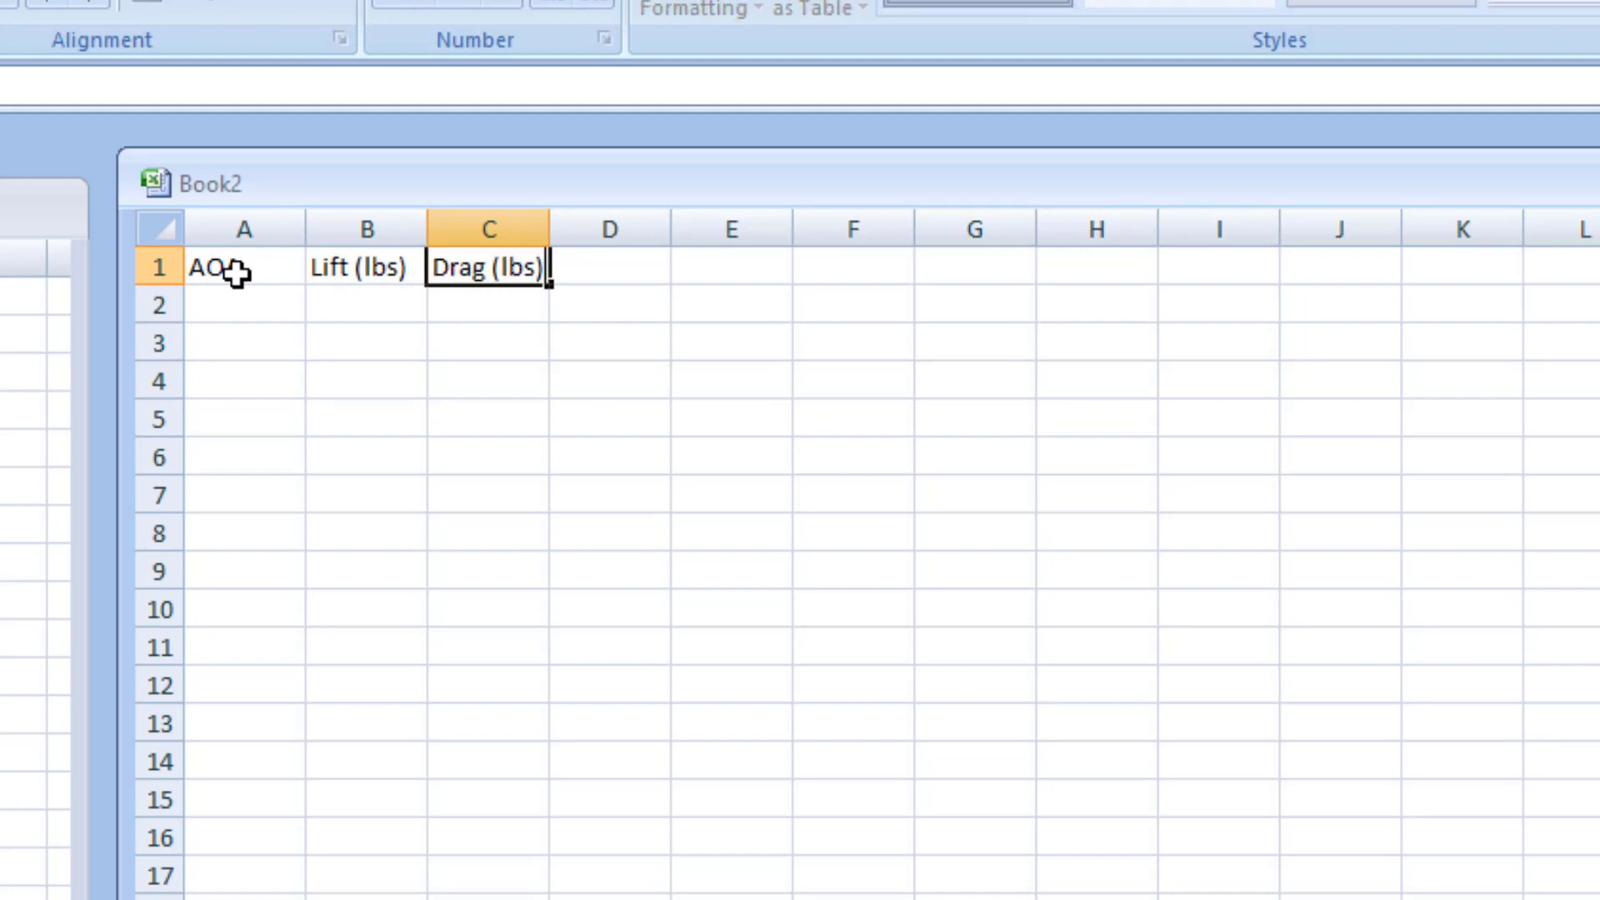
pyautogui.press('Tab')
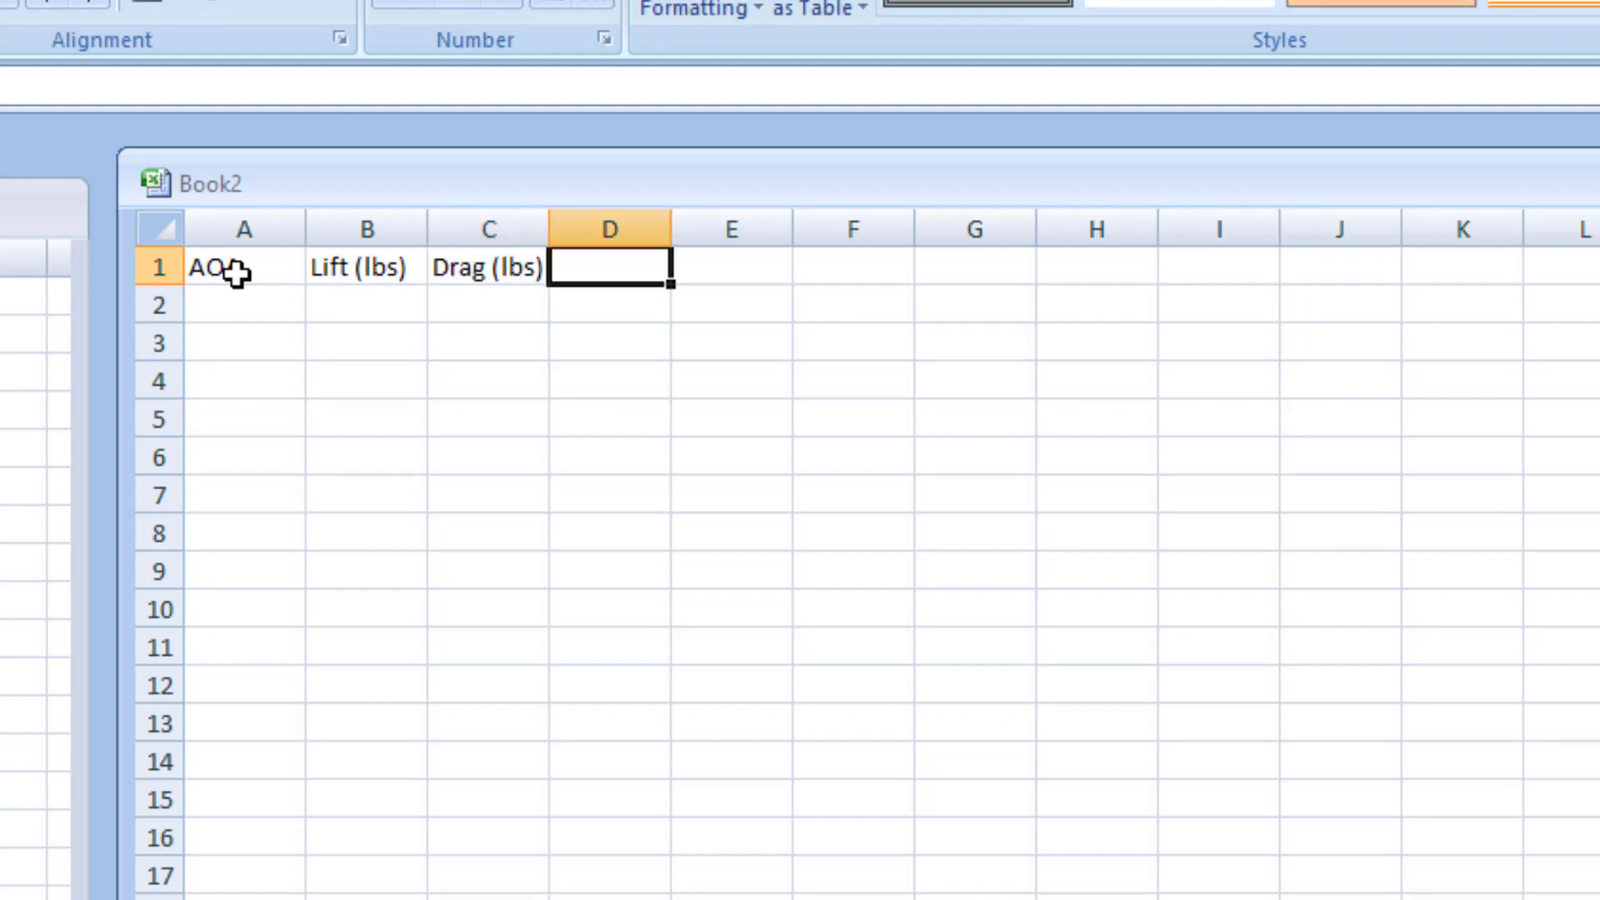
pyautogui.write('L/D')
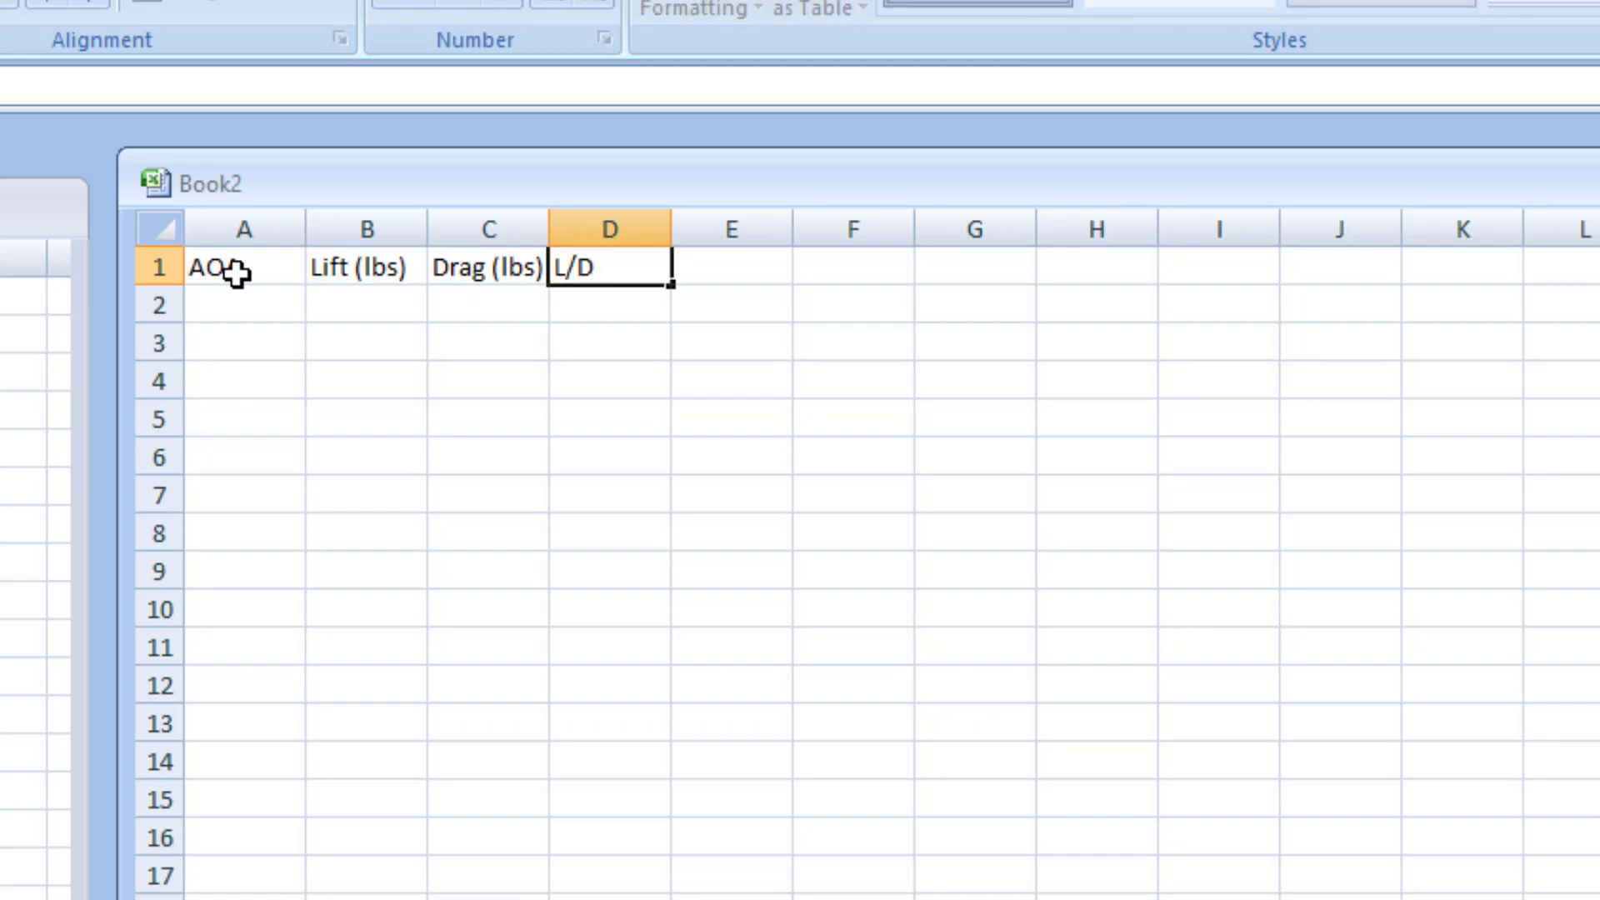
pyautogui.click(225, 298)
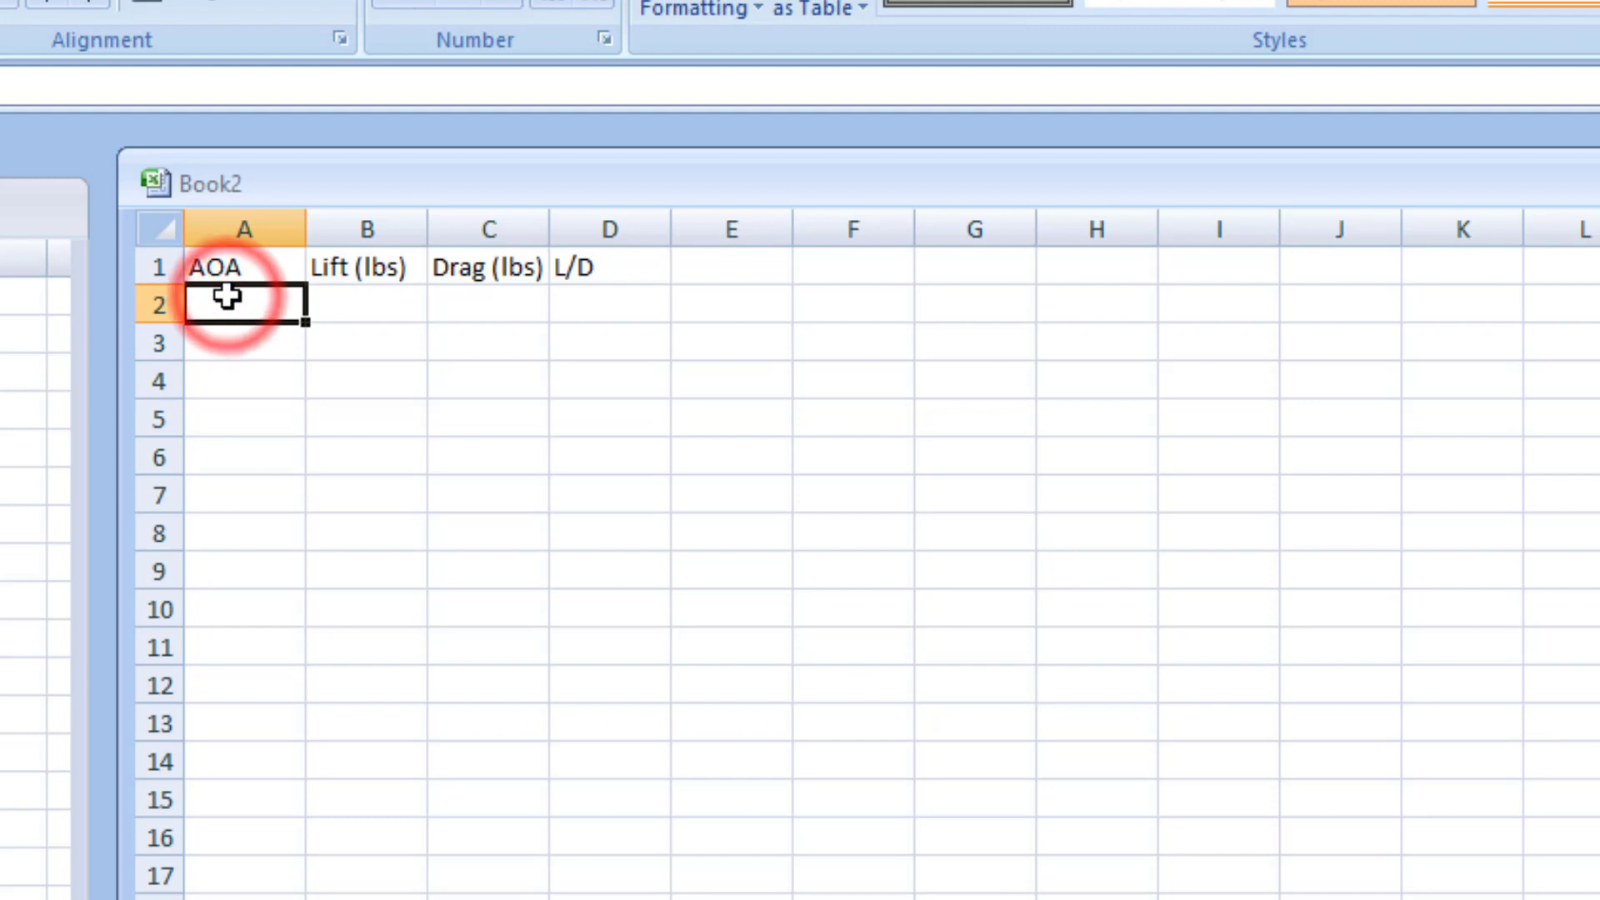
pyautogui.write('-25')
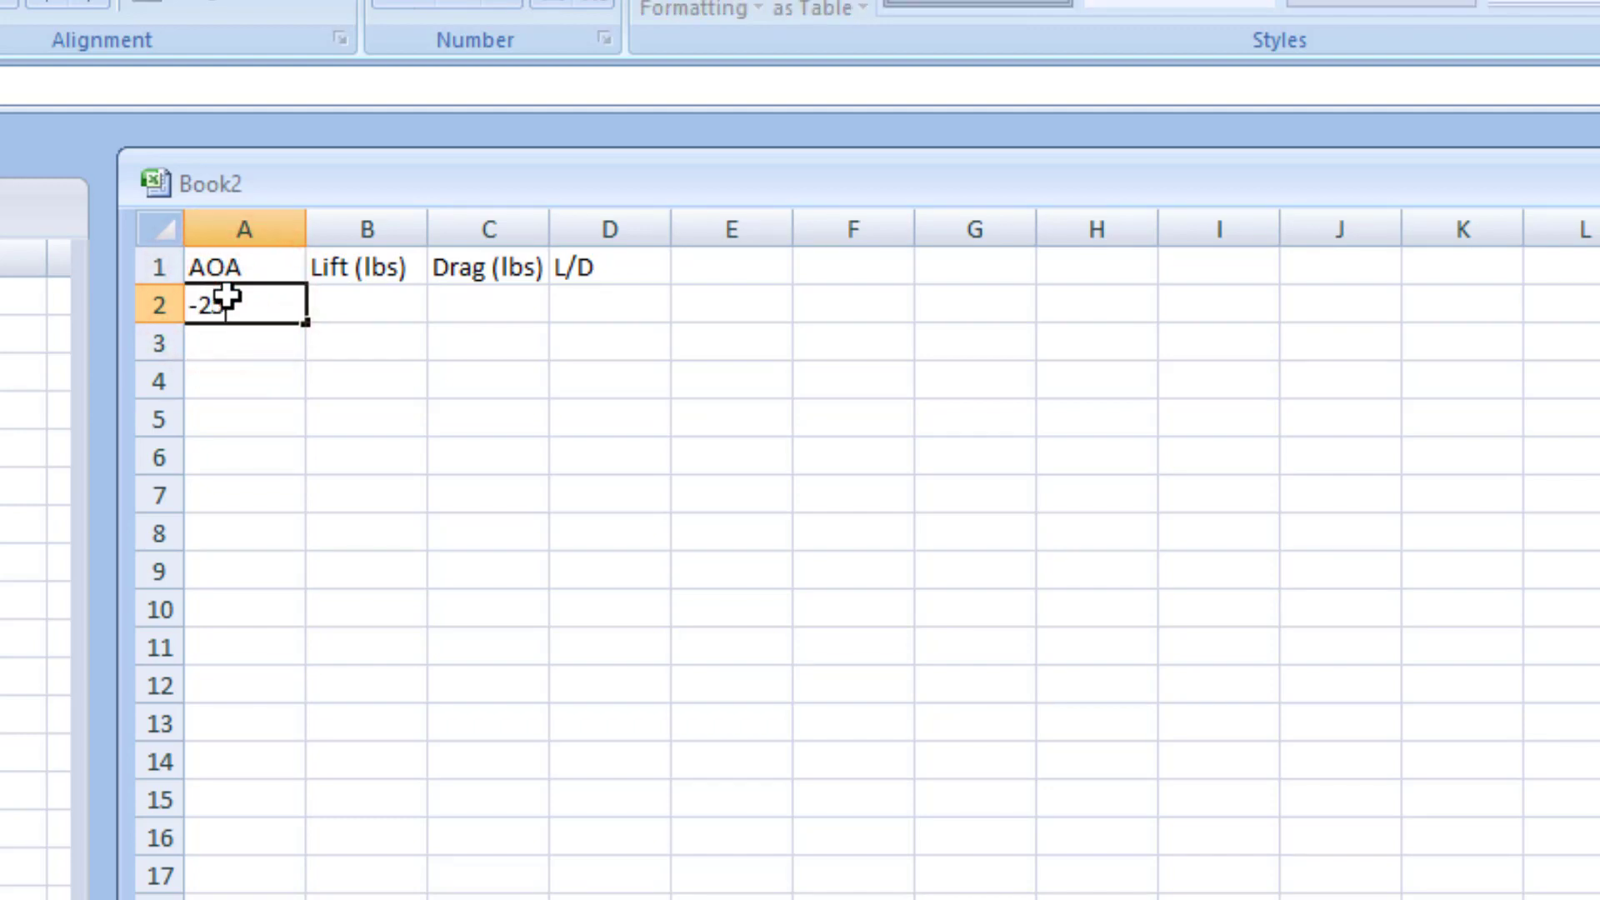
pyautogui.press('Return')
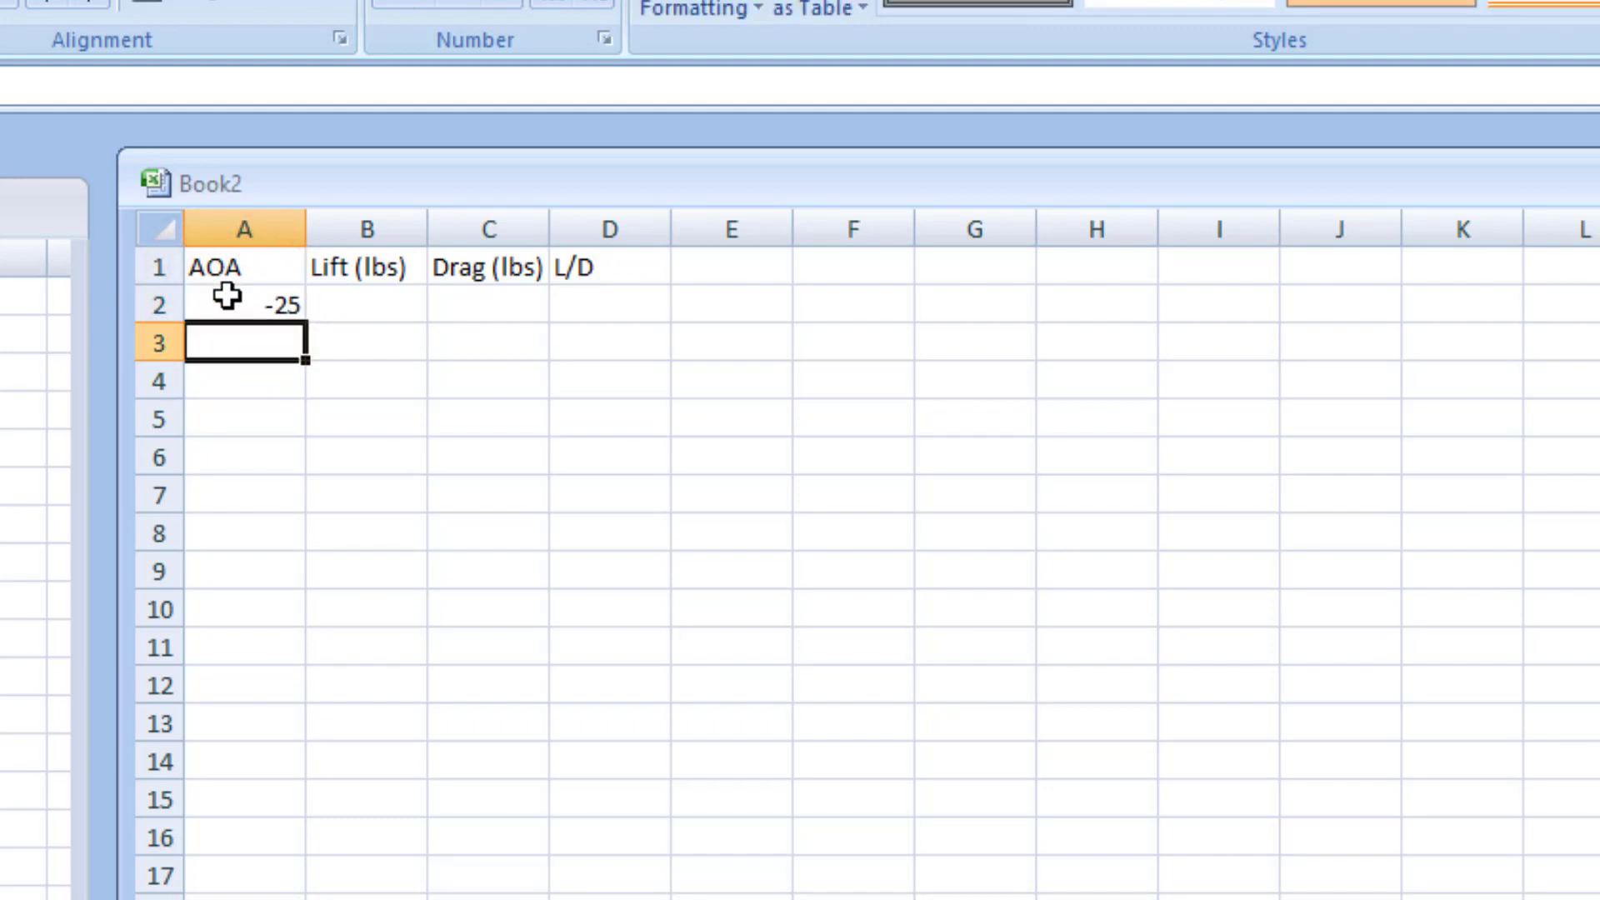
pyautogui.write('-20')
pyautogui.press('Return')
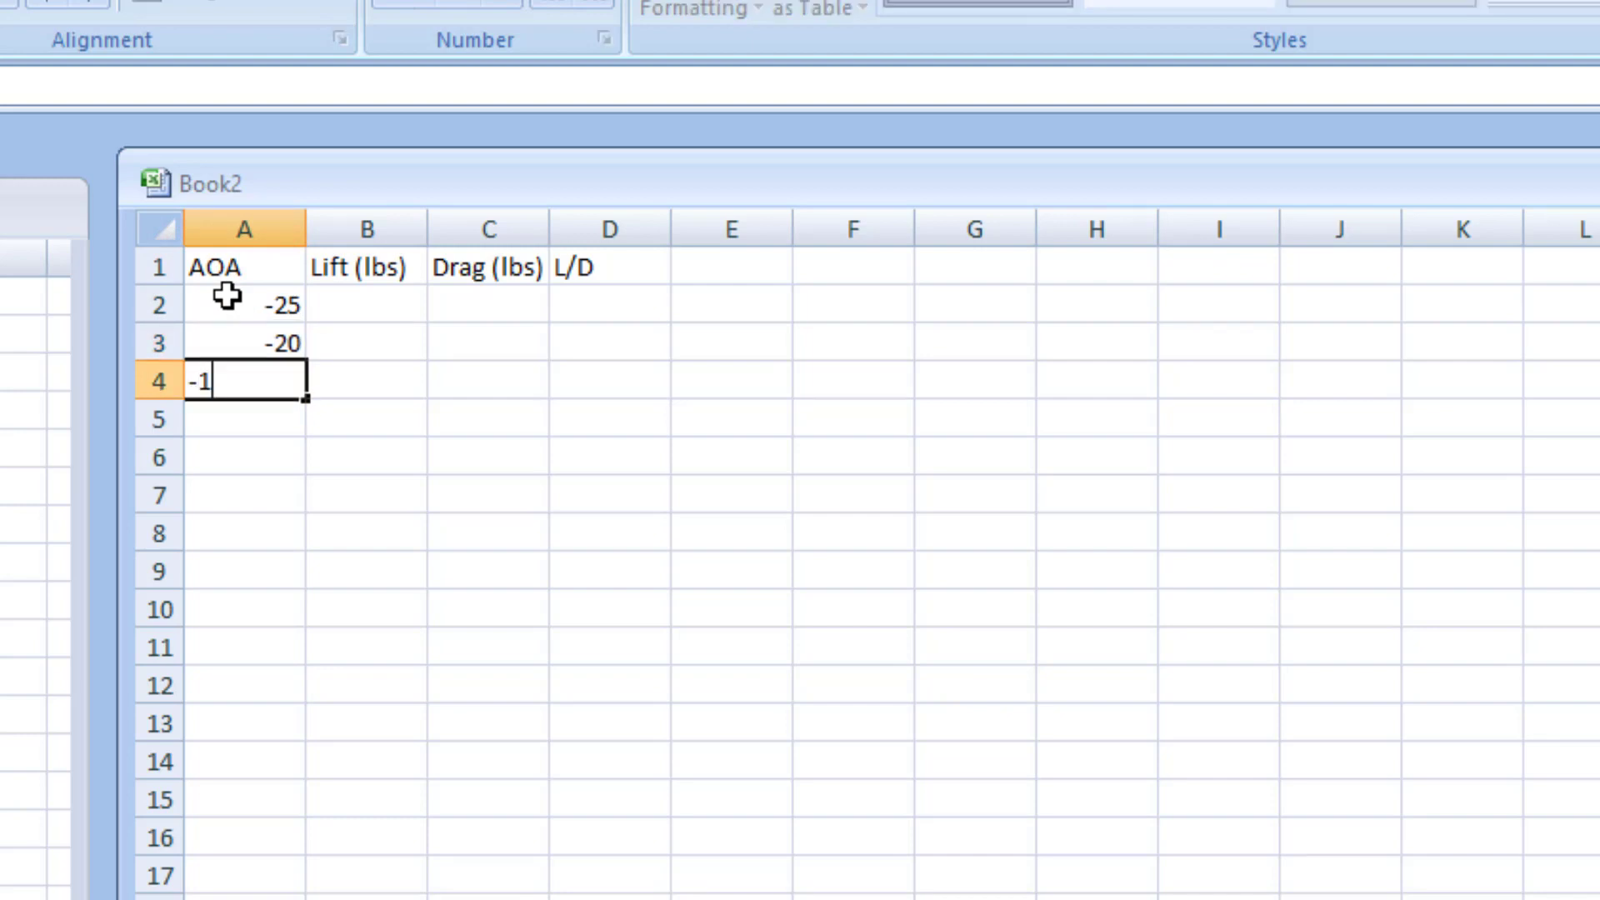
# Enter the angles -20, -15, -10, -5, 0, 5 and 10 down the AOA column in A2:A8.
pyautogui.click(226, 296)
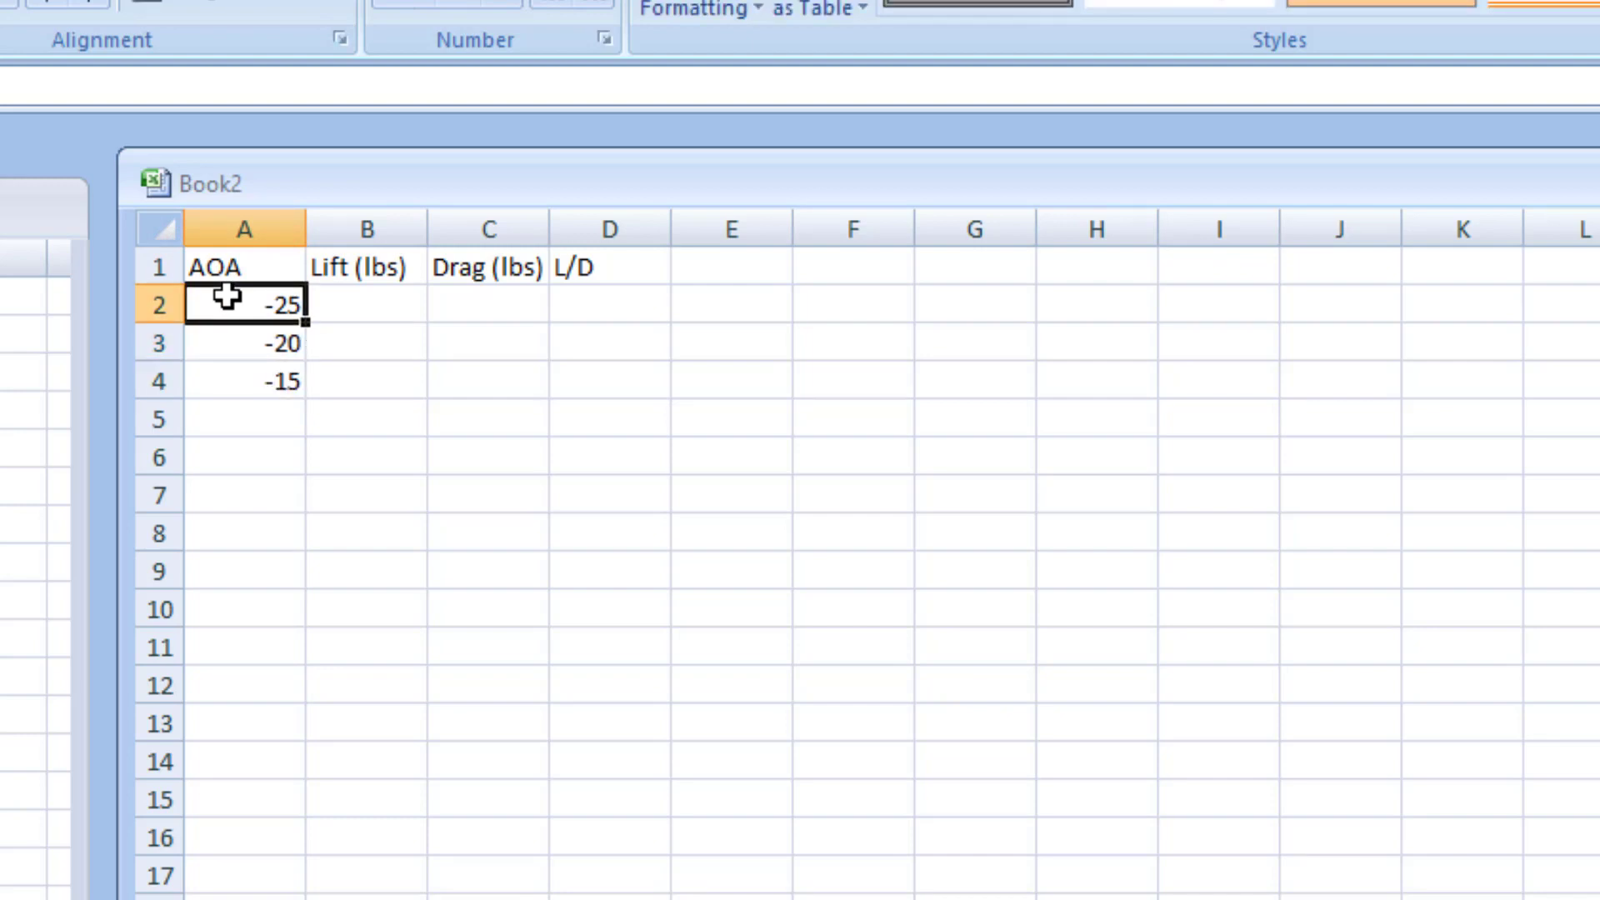
pyautogui.write('-20')
pyautogui.press('Return')
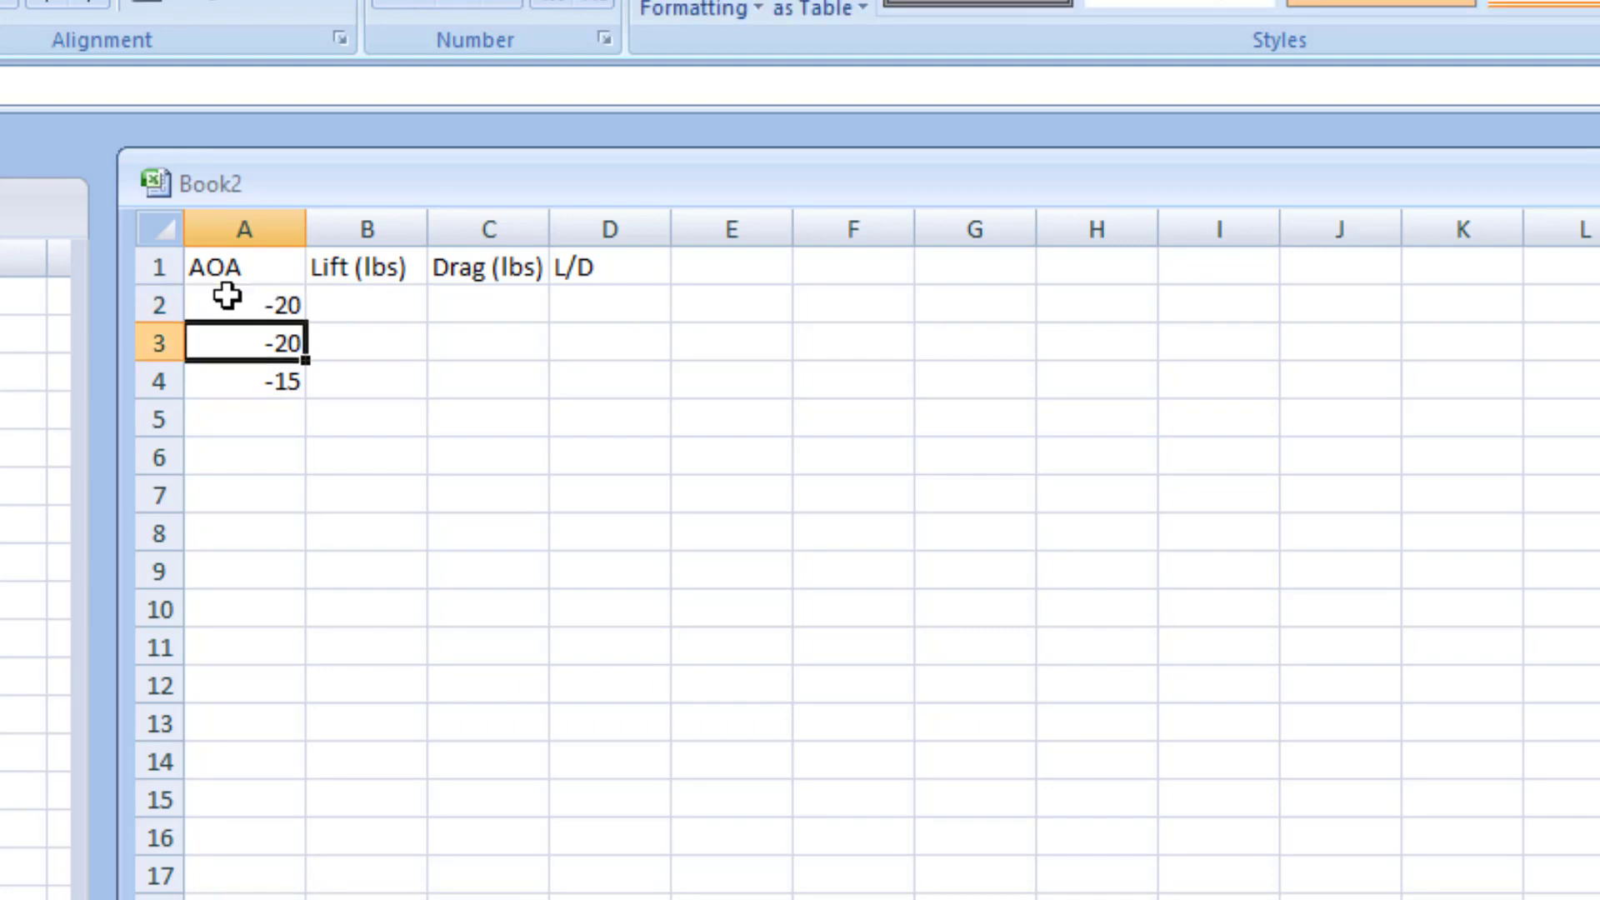
pyautogui.write('-15')
pyautogui.press('Return')
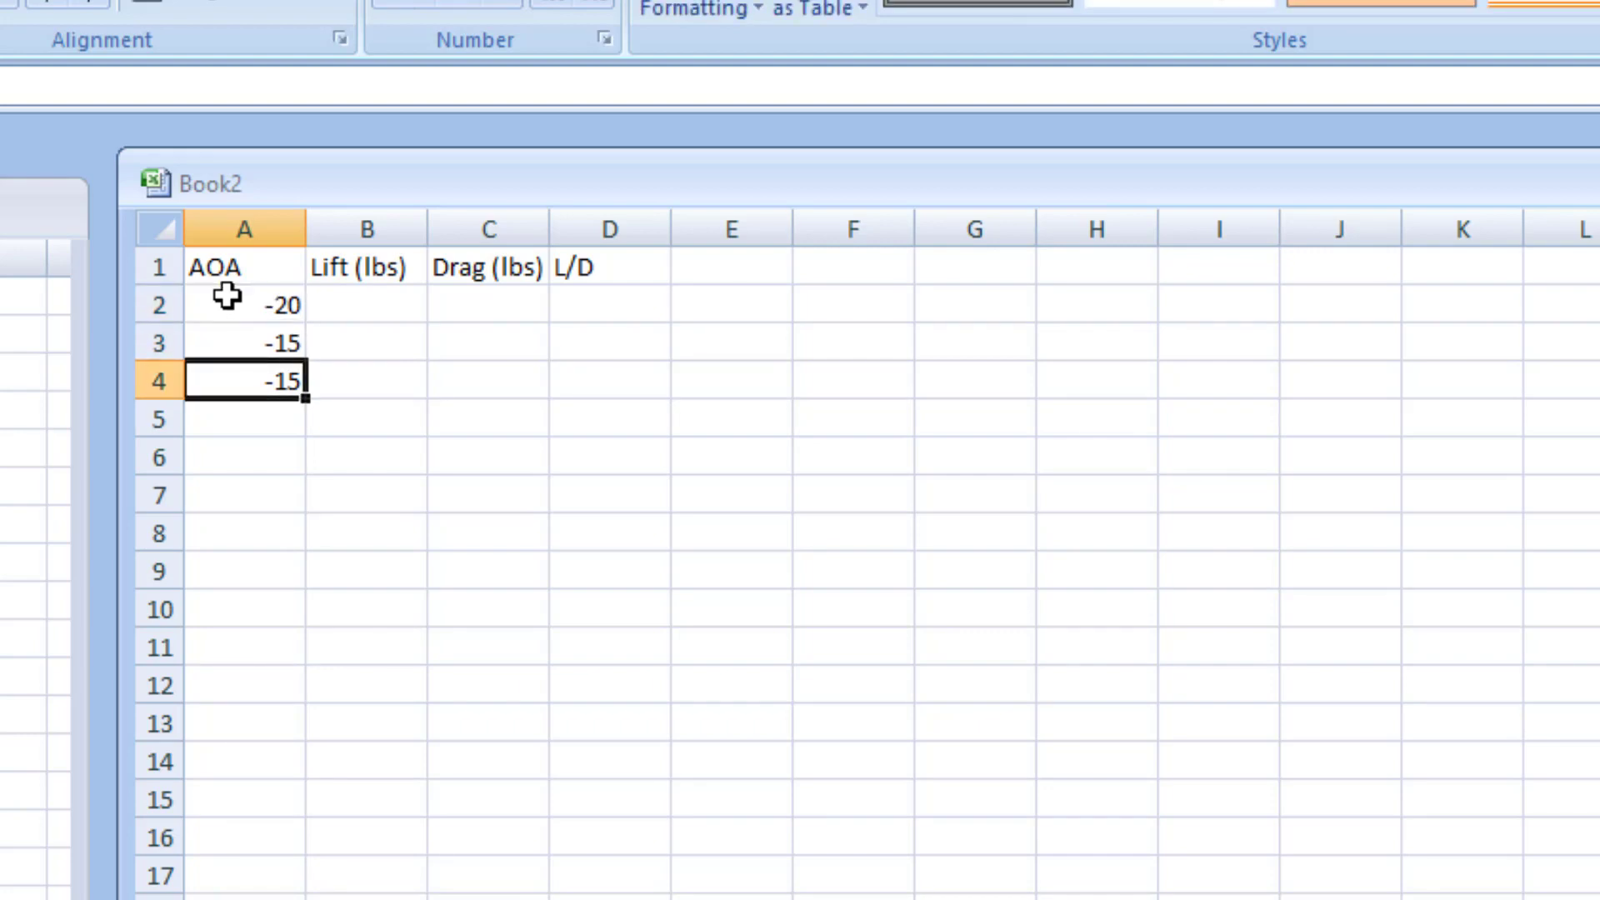
pyautogui.write('-')
pyautogui.press('Return')
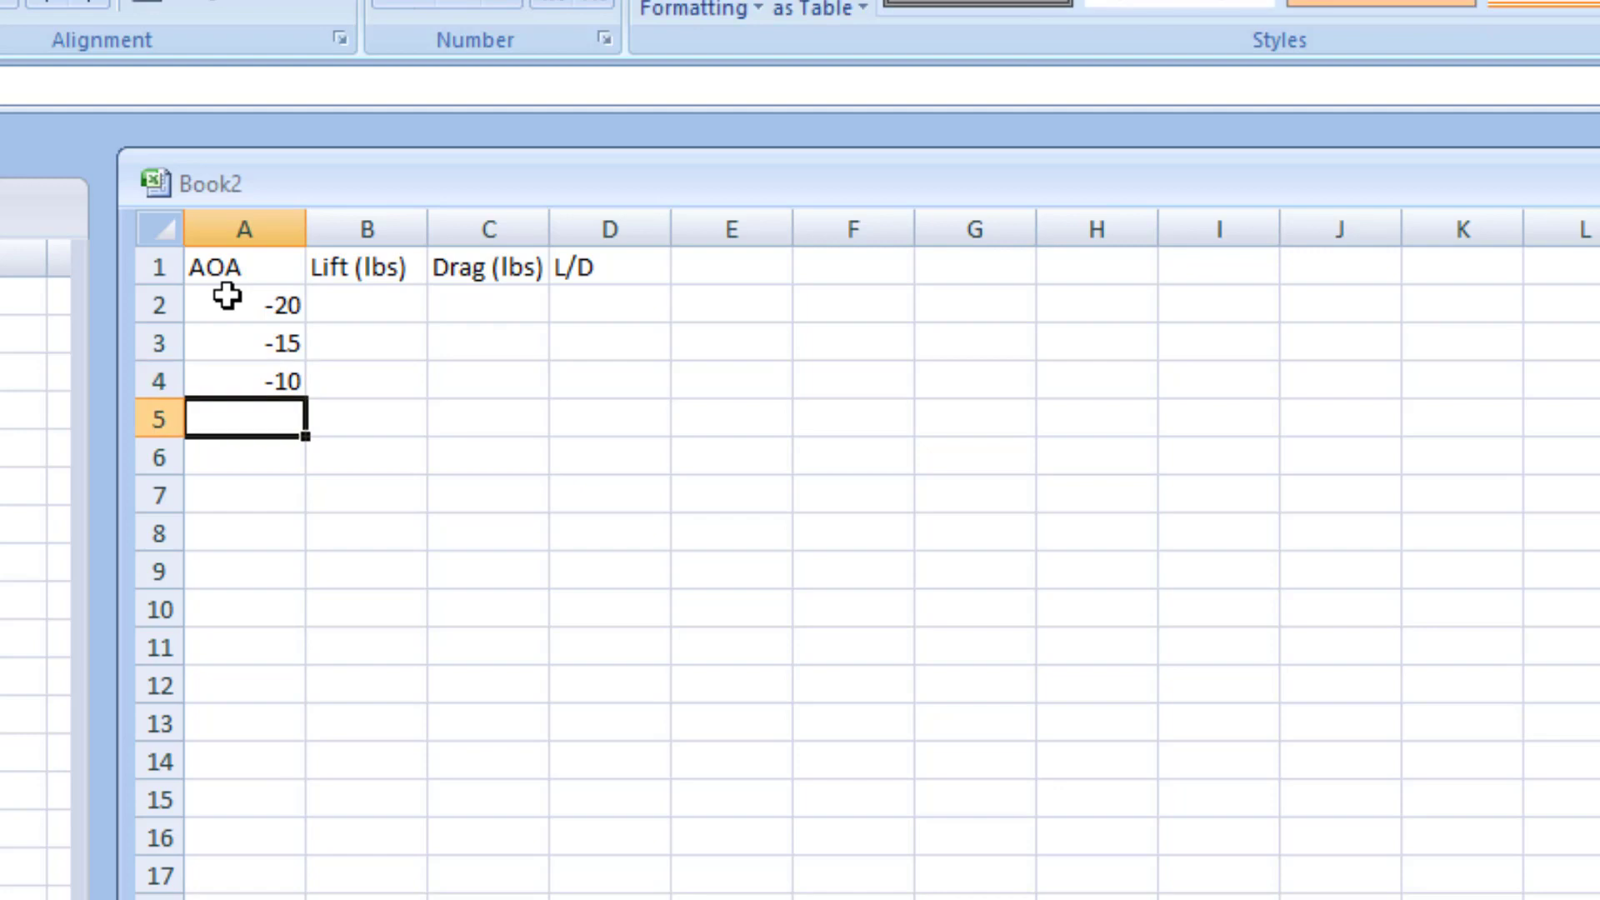
pyautogui.write('-5')
pyautogui.press('Return')
pyautogui.write('0')
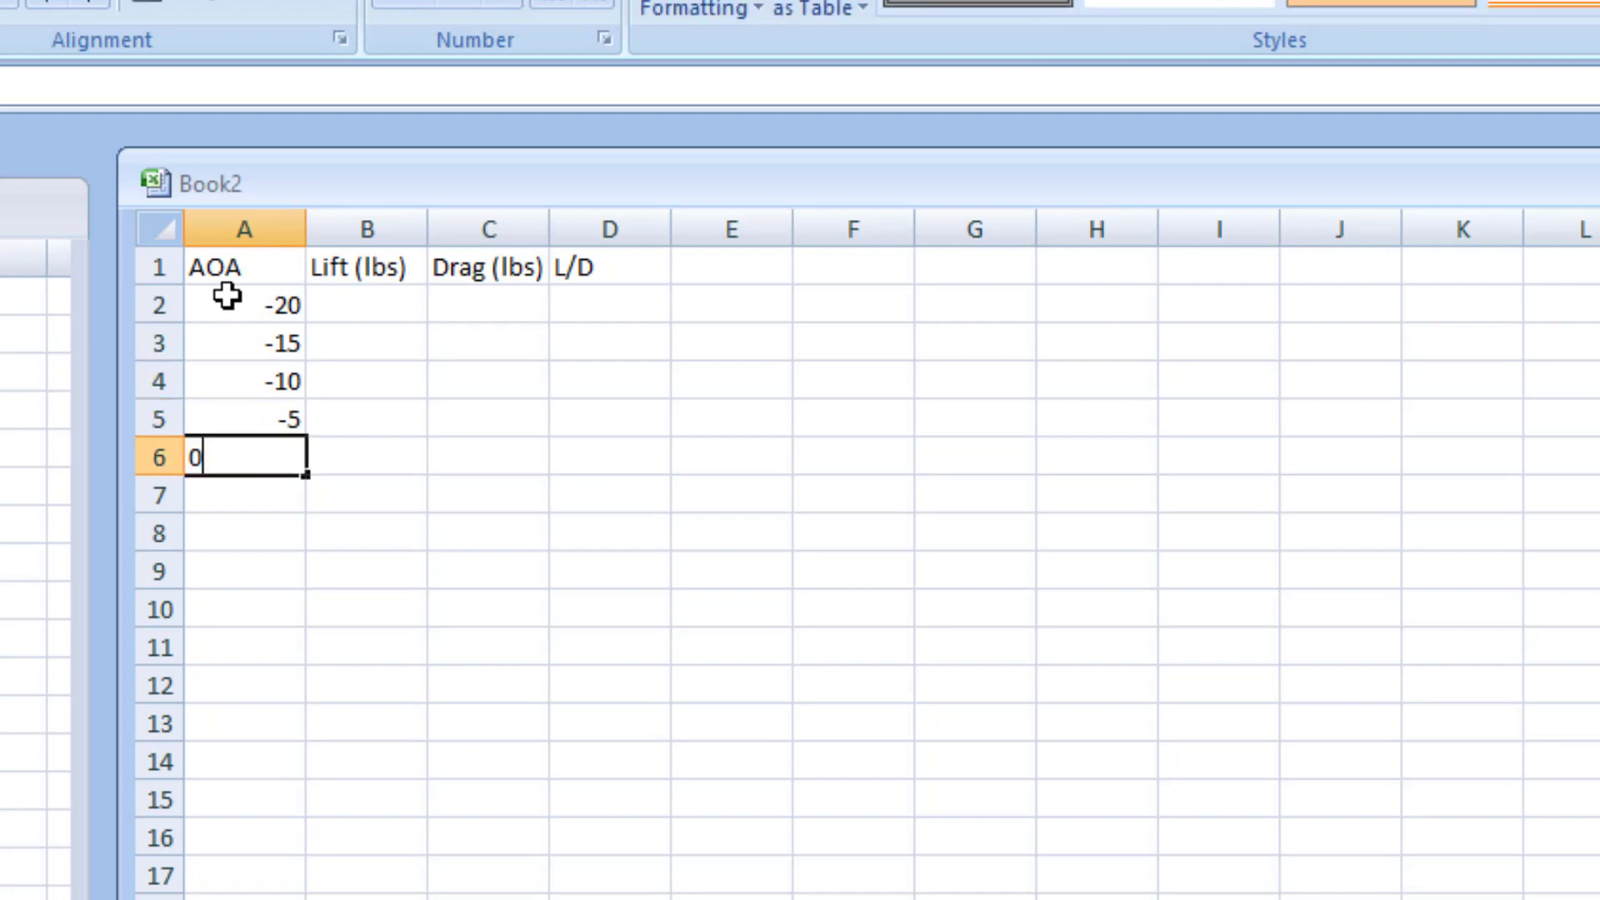
pyautogui.press('Return')
pyautogui.write('5')
pyautogui.press('Return')
pyautogui.write('10')
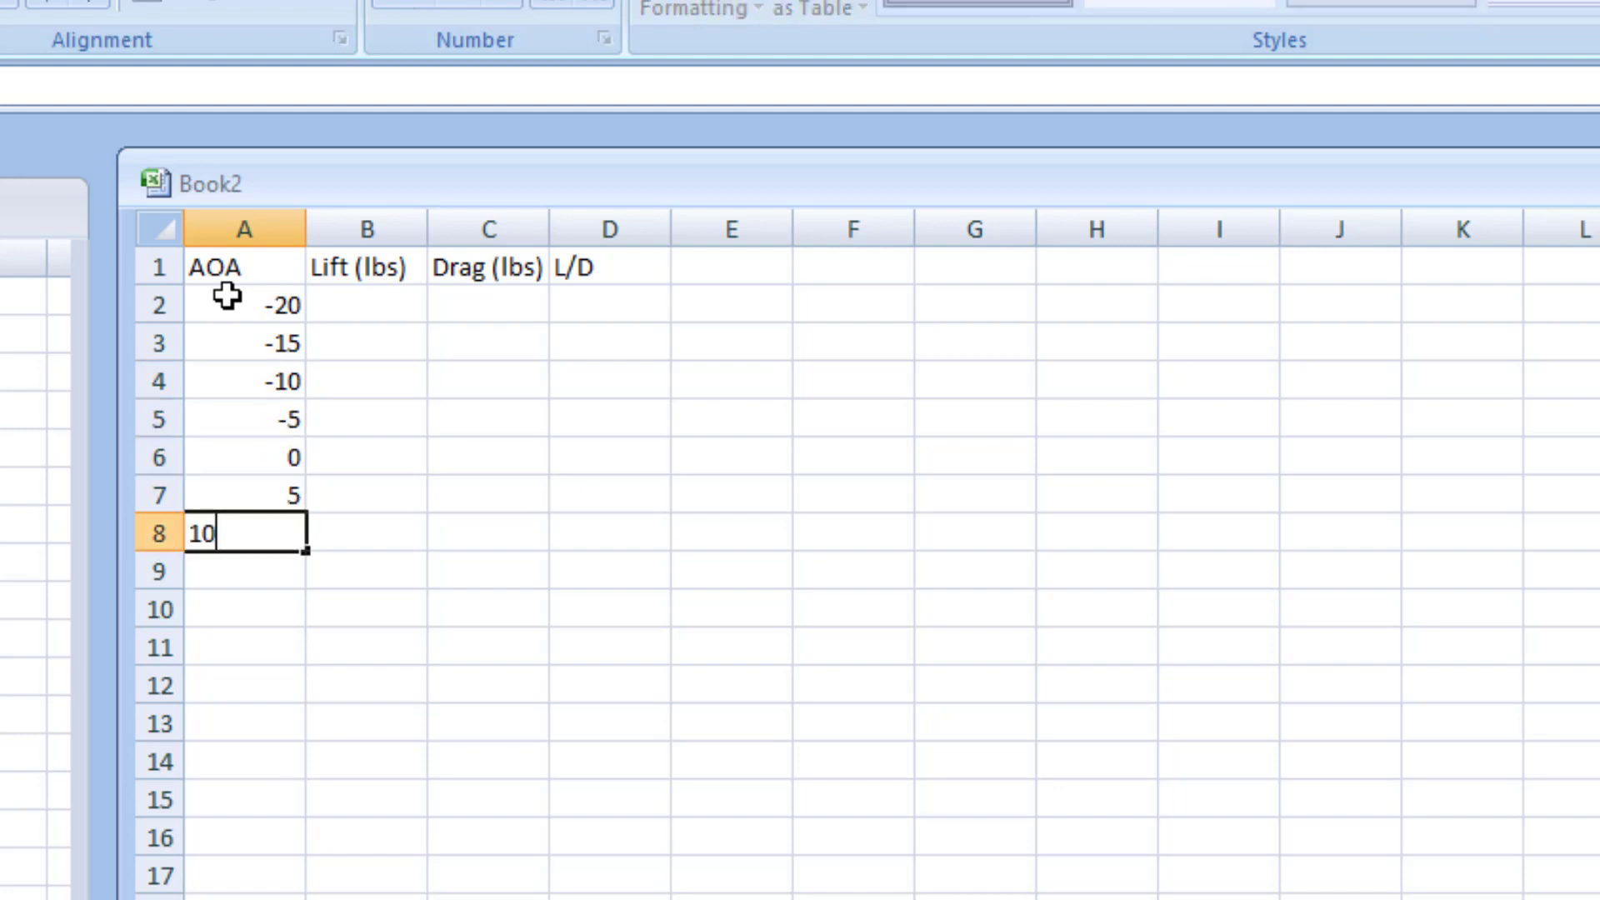
pyautogui.click(279, 582)
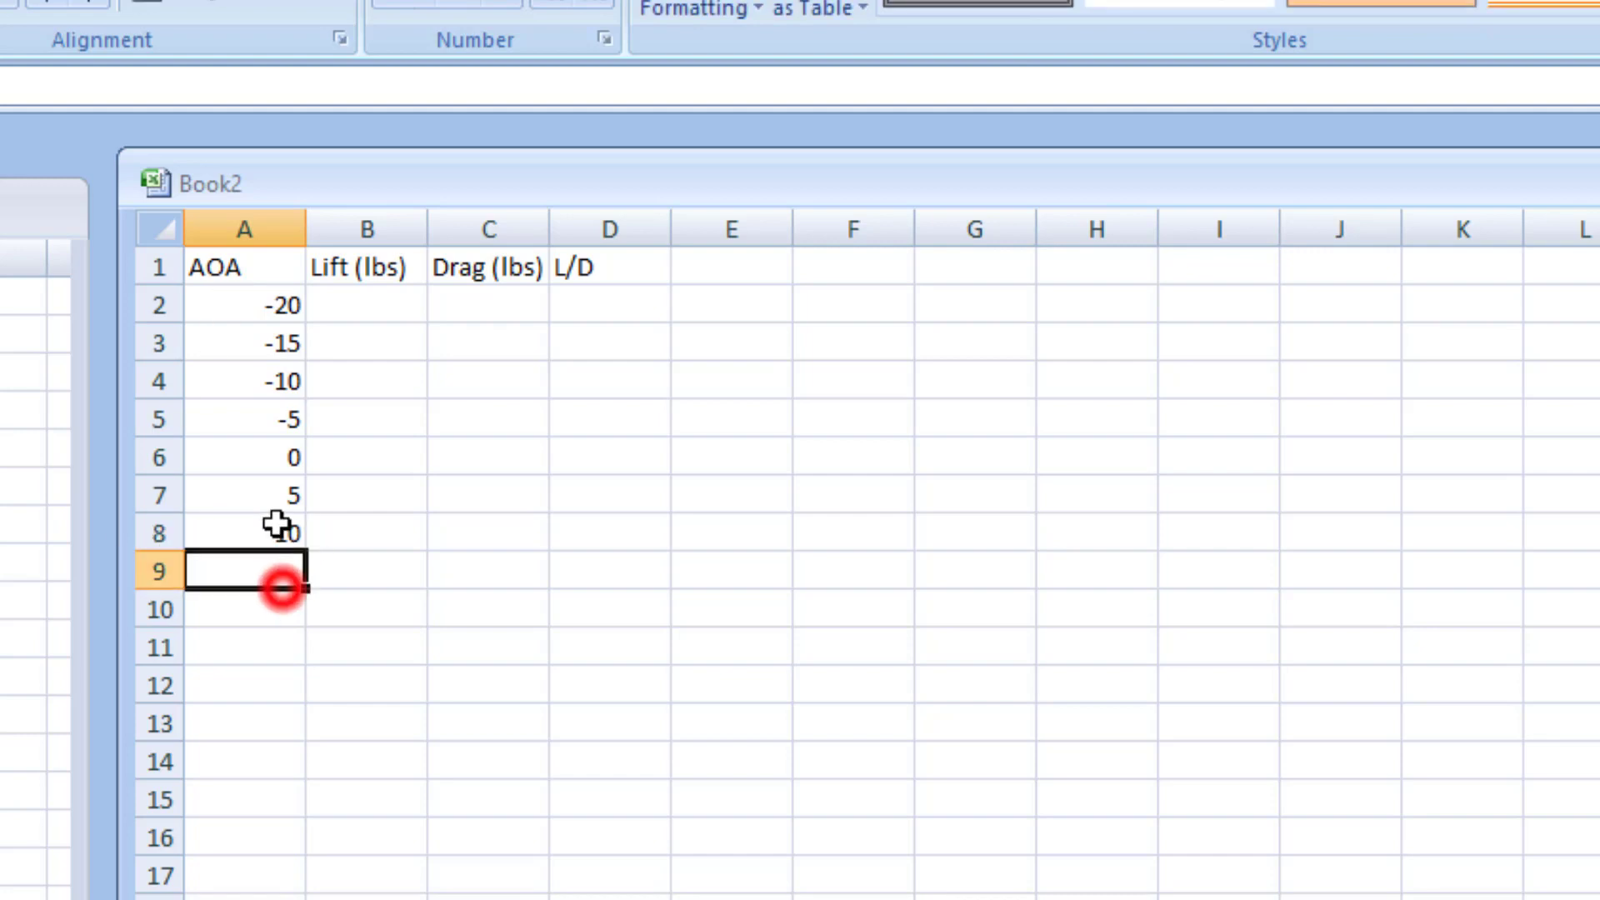
# Fill the AOA series down from the 5 and 10 entries to reach 25 in A11.
pyautogui.moveTo(267, 492); pyautogui.dragTo(296, 671)
pyautogui.click(267, 828)
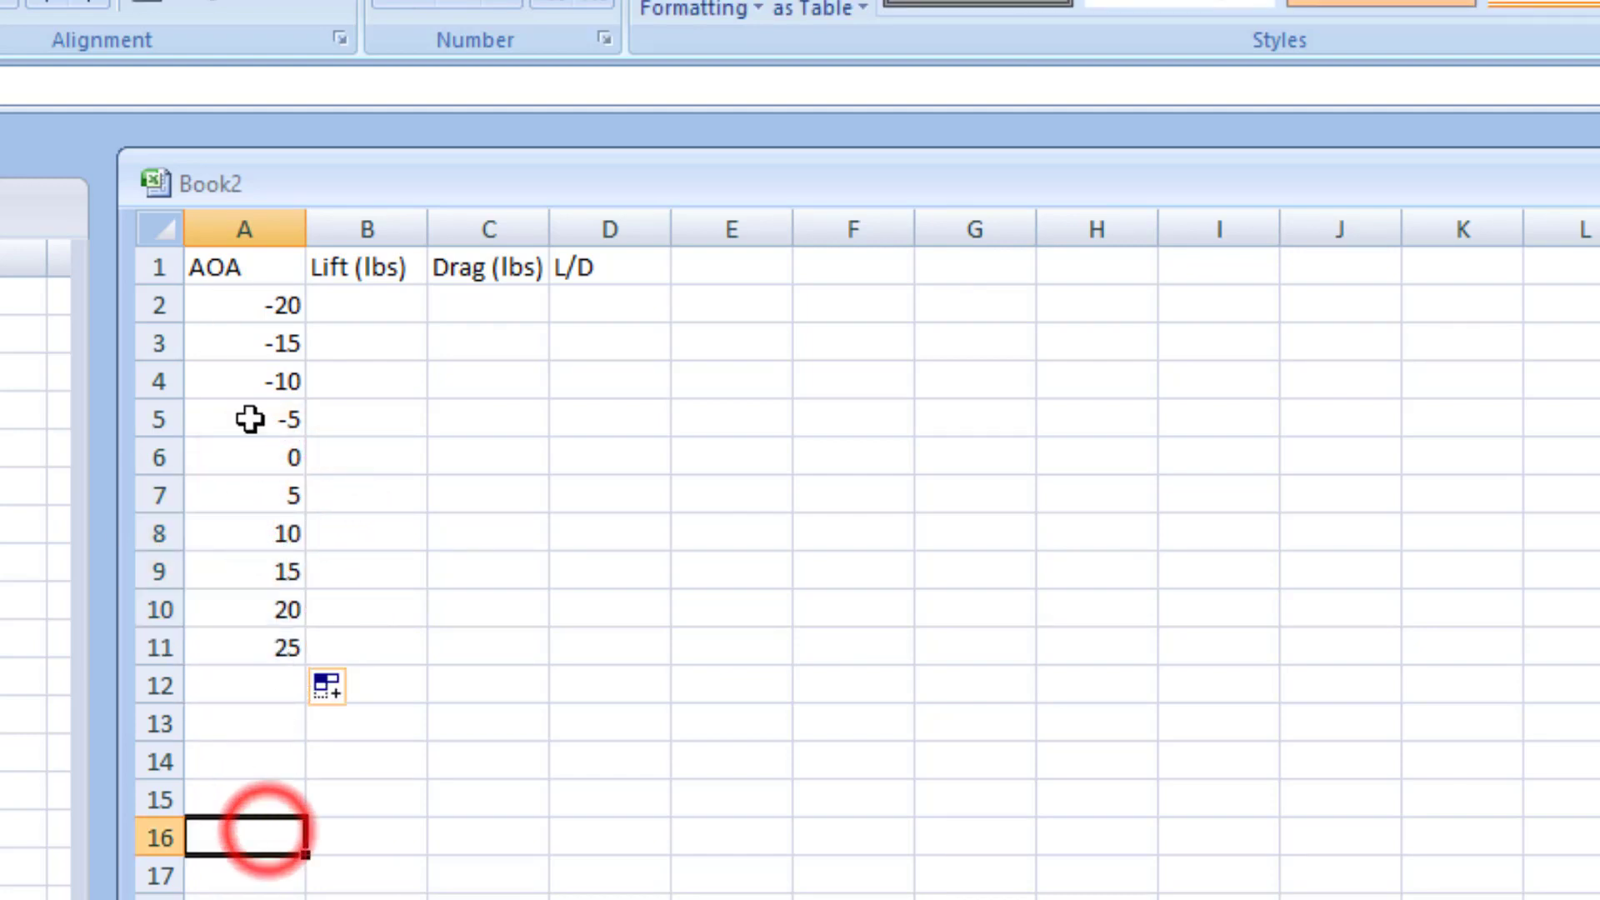
pyautogui.moveTo(268, 300); pyautogui.dragTo(229, 658)
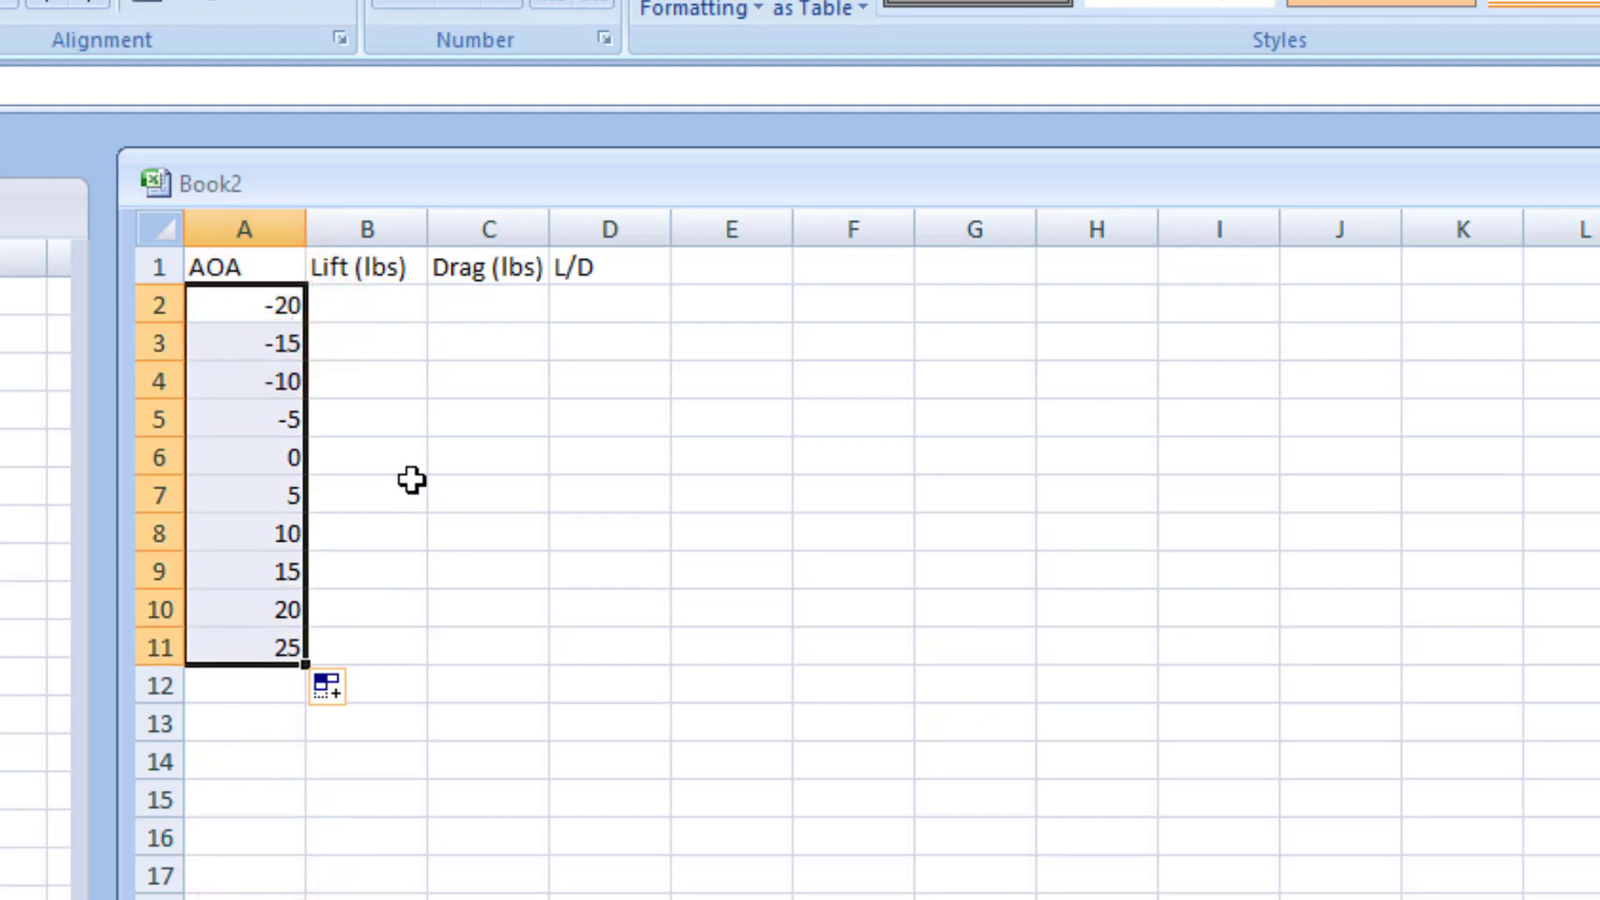
pyautogui.click(400, 454)
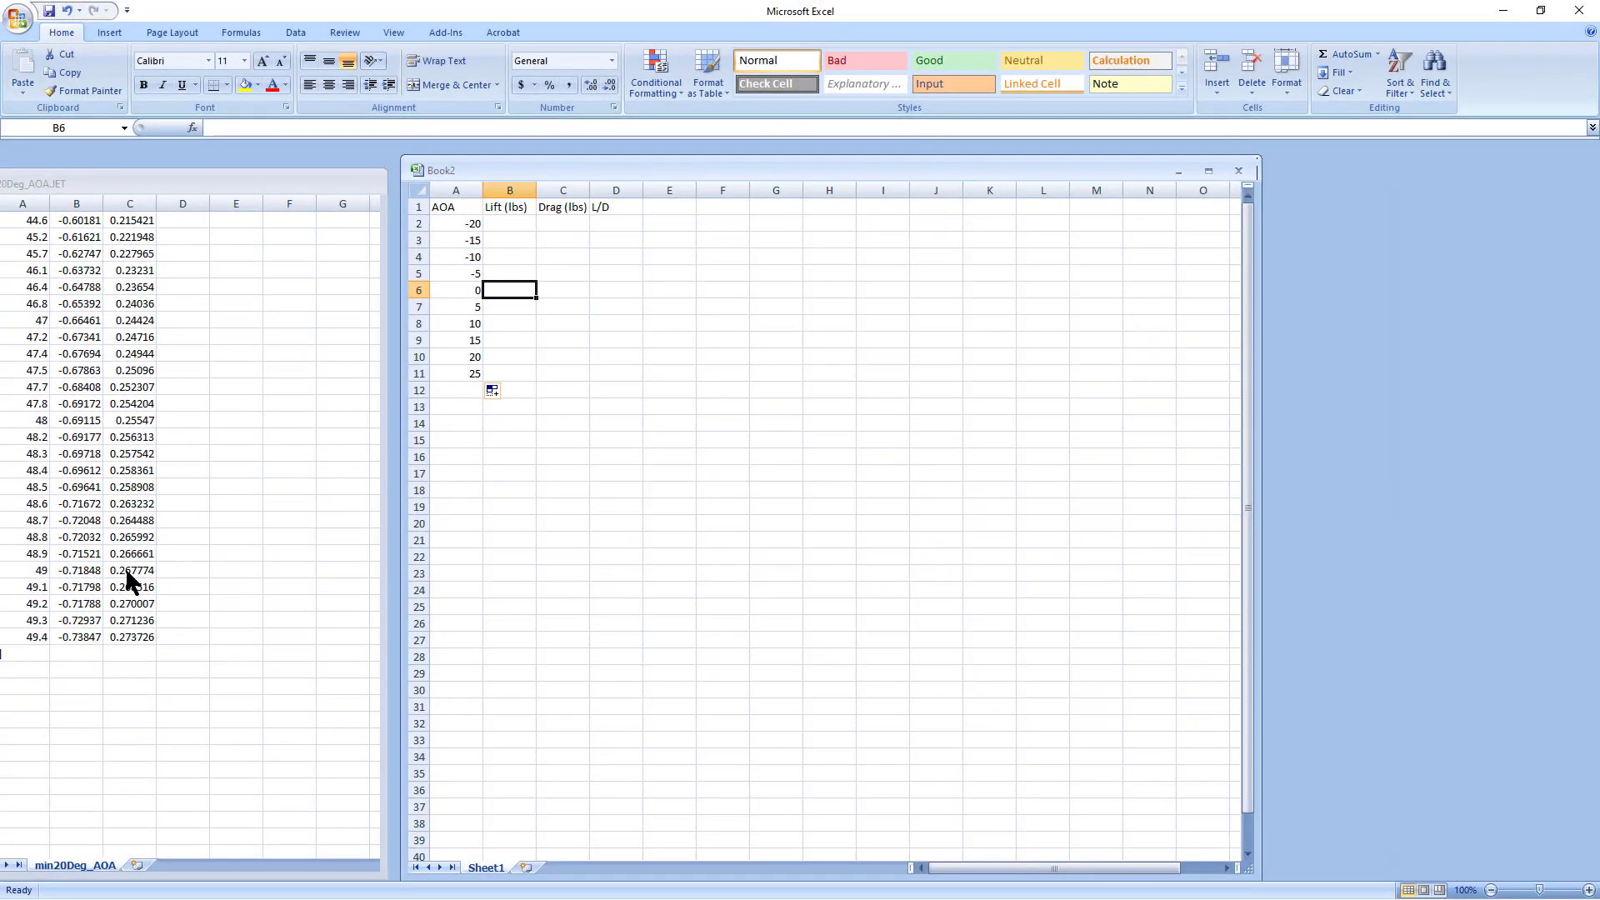
# Copy the last row's lift and drag values from the min20Deg_AOA sheet into B2:C2, beside the -20 angle.
pyautogui.click(156, 610)
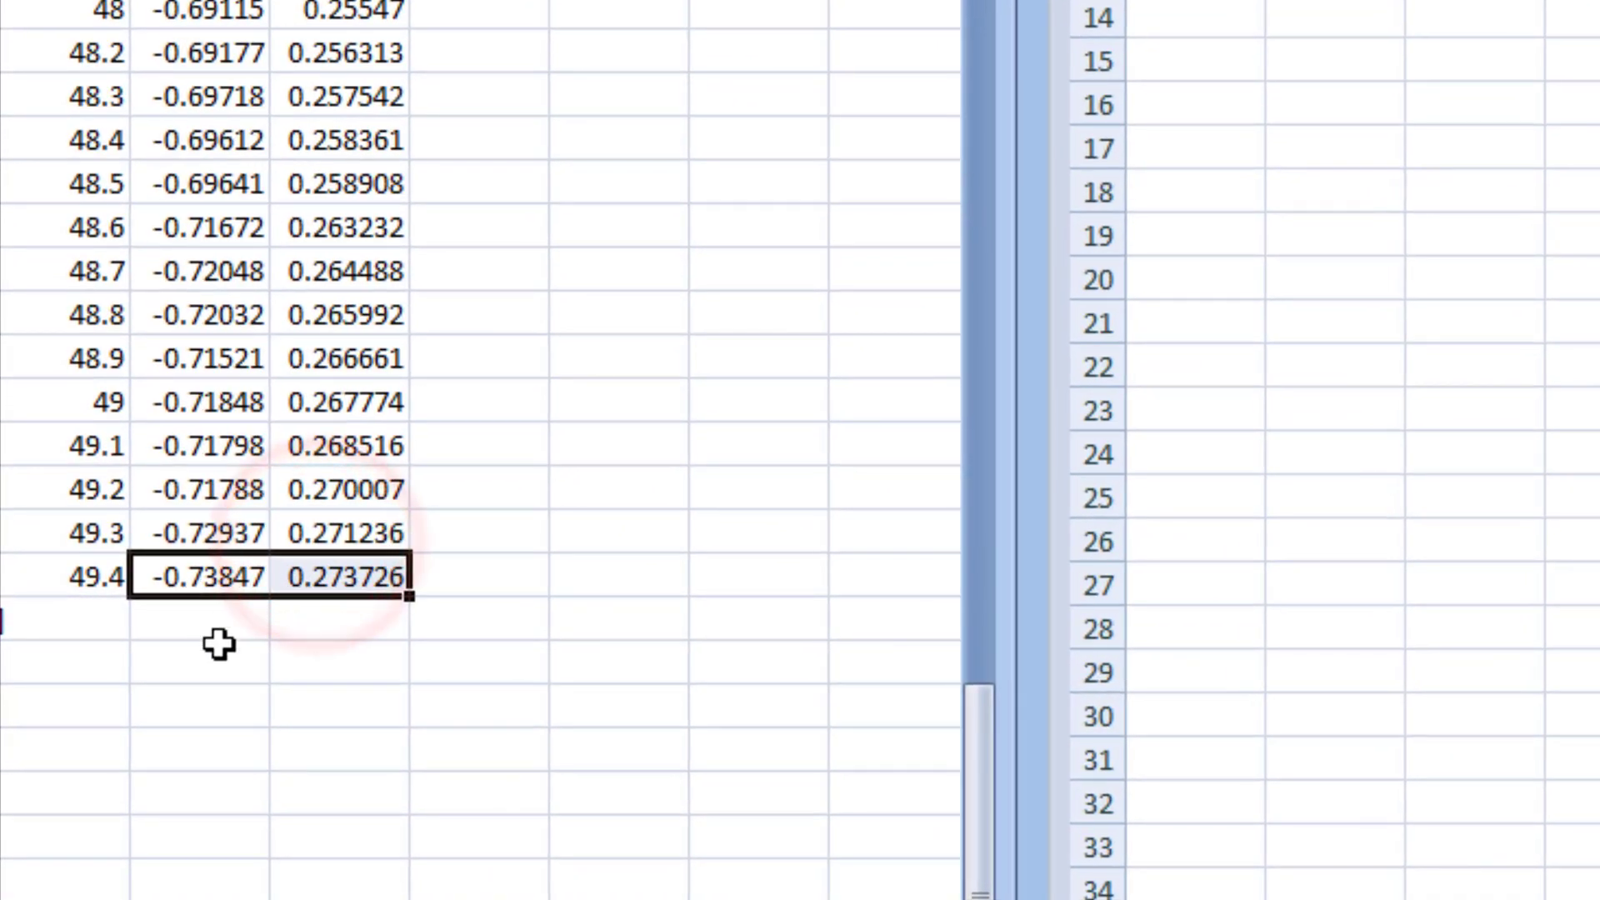
pyautogui.click(110, 649)
pyautogui.click(82, 625)
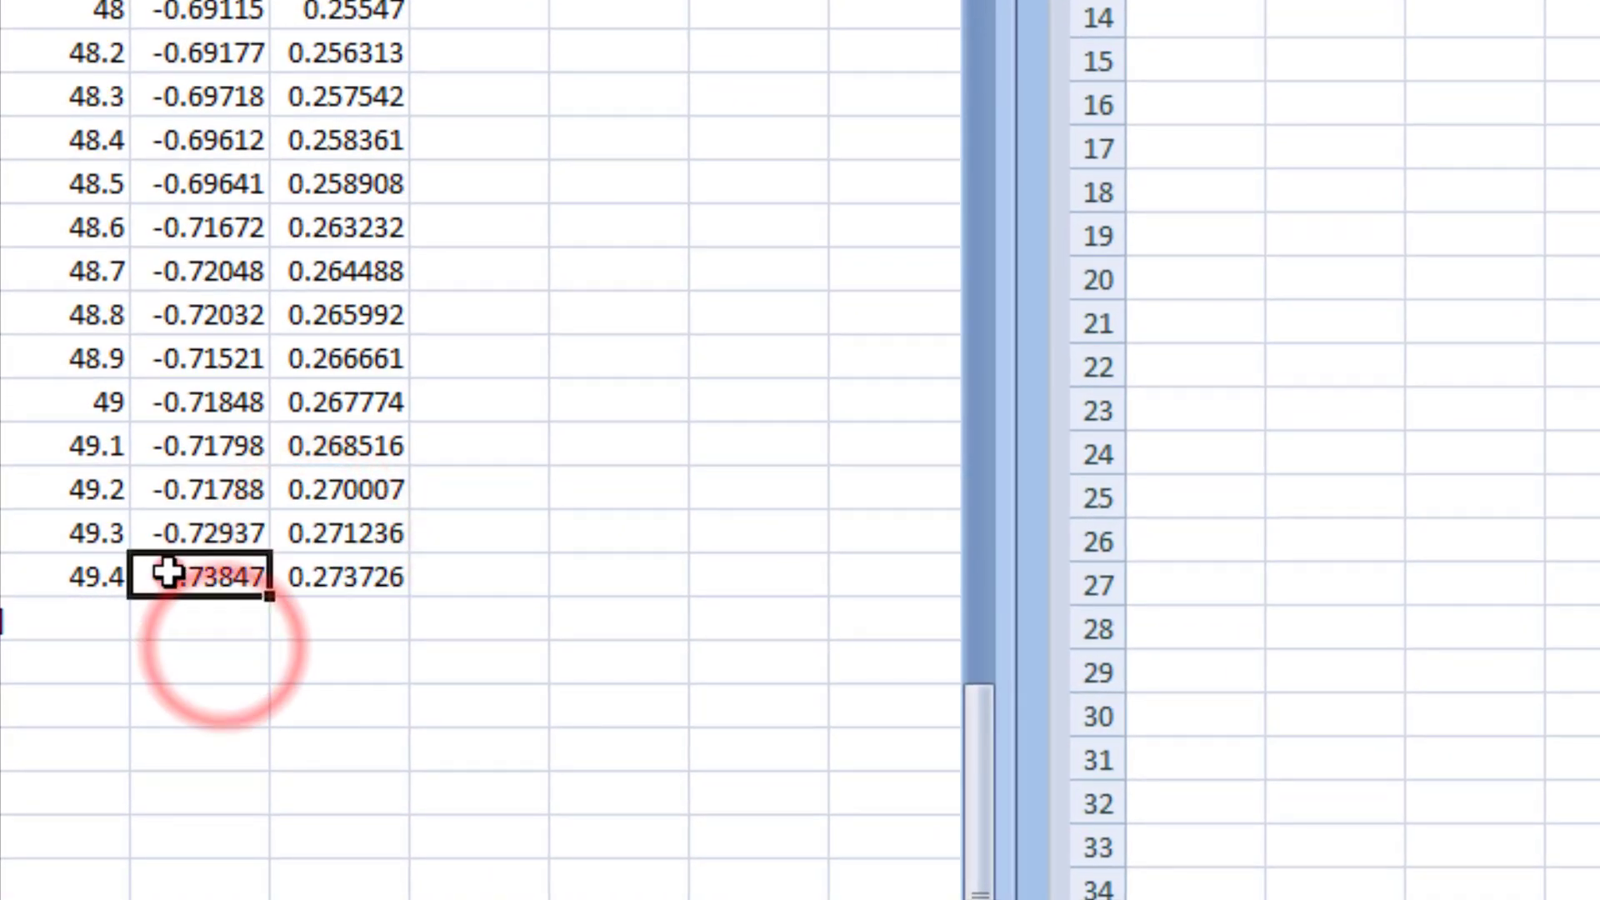
pyautogui.moveTo(168, 572); pyautogui.dragTo(306, 576)
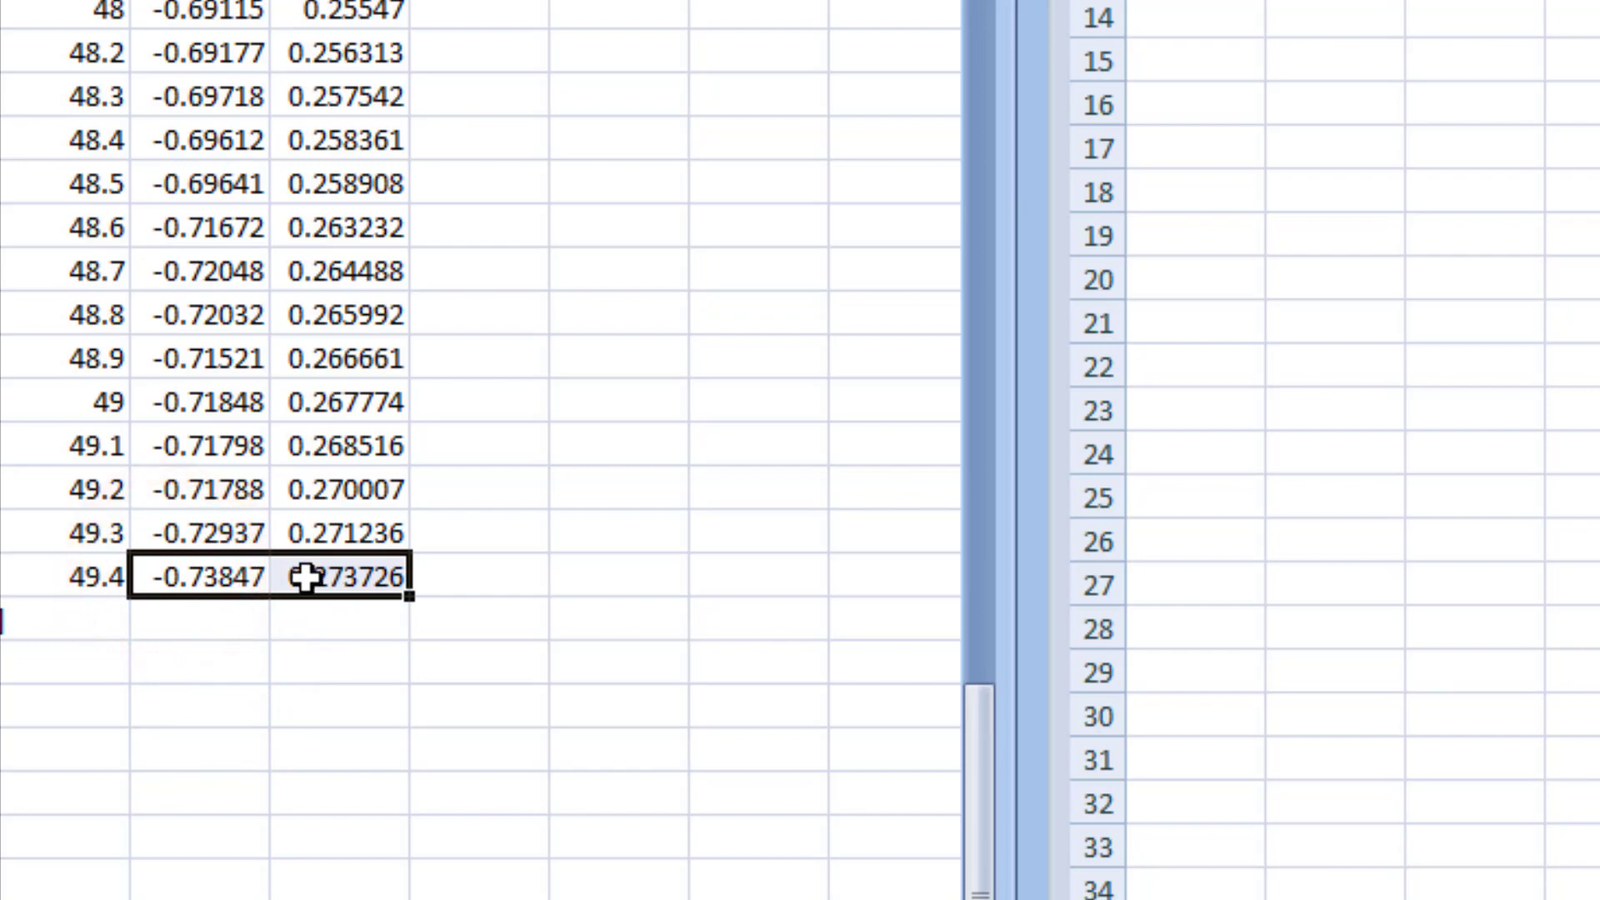
pyautogui.rightClick(306, 577)
pyautogui.click(382, 169)
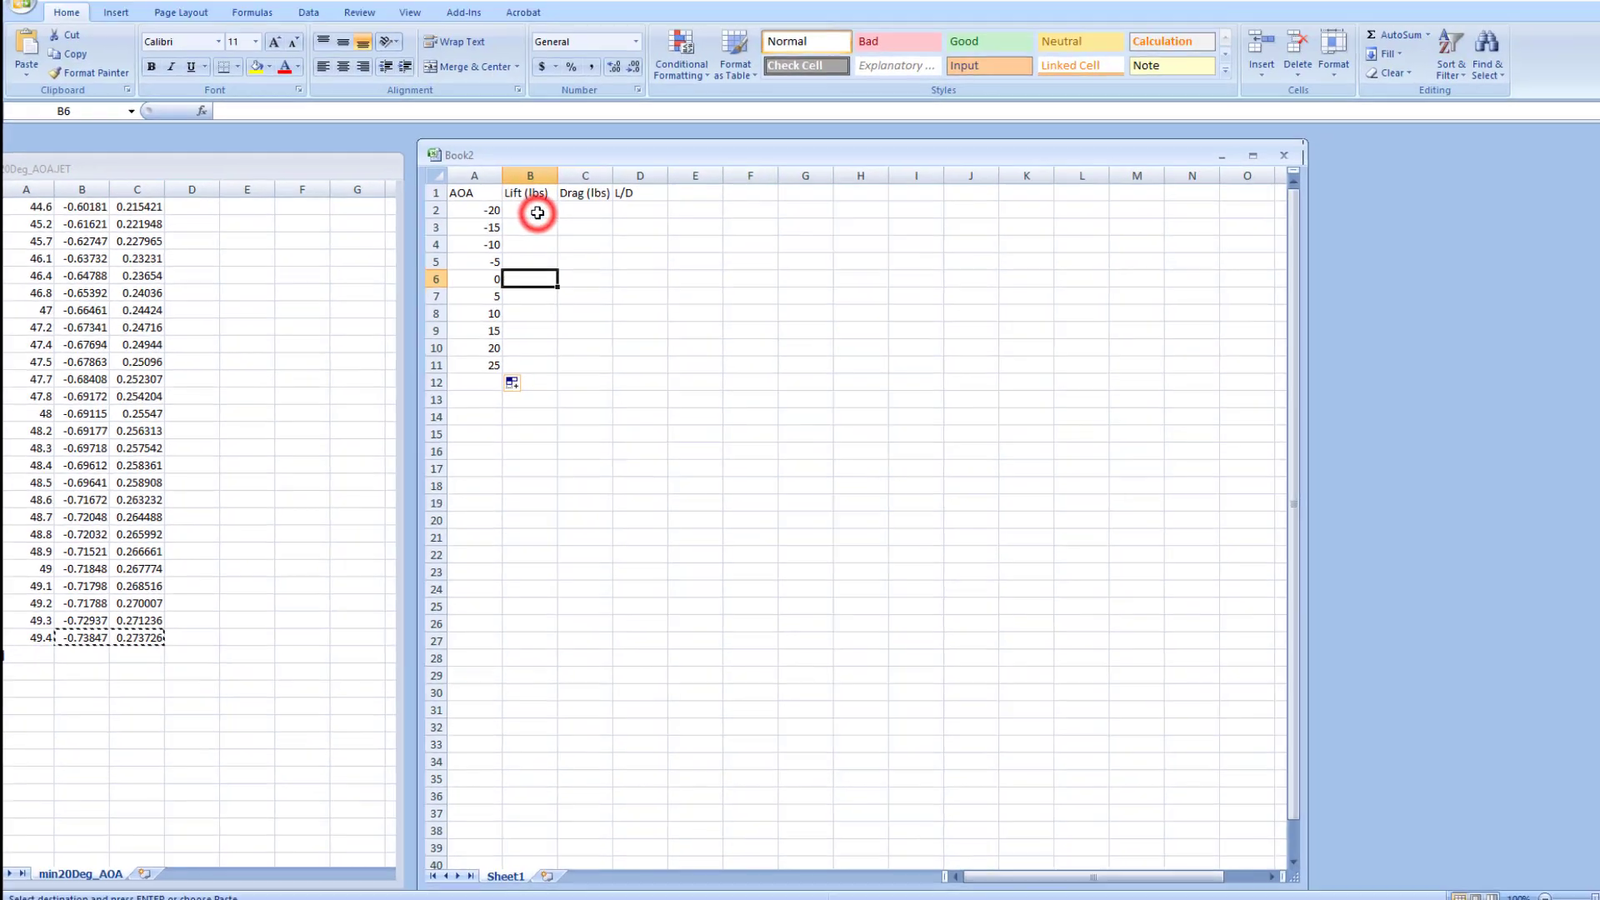
pyautogui.click(511, 223)
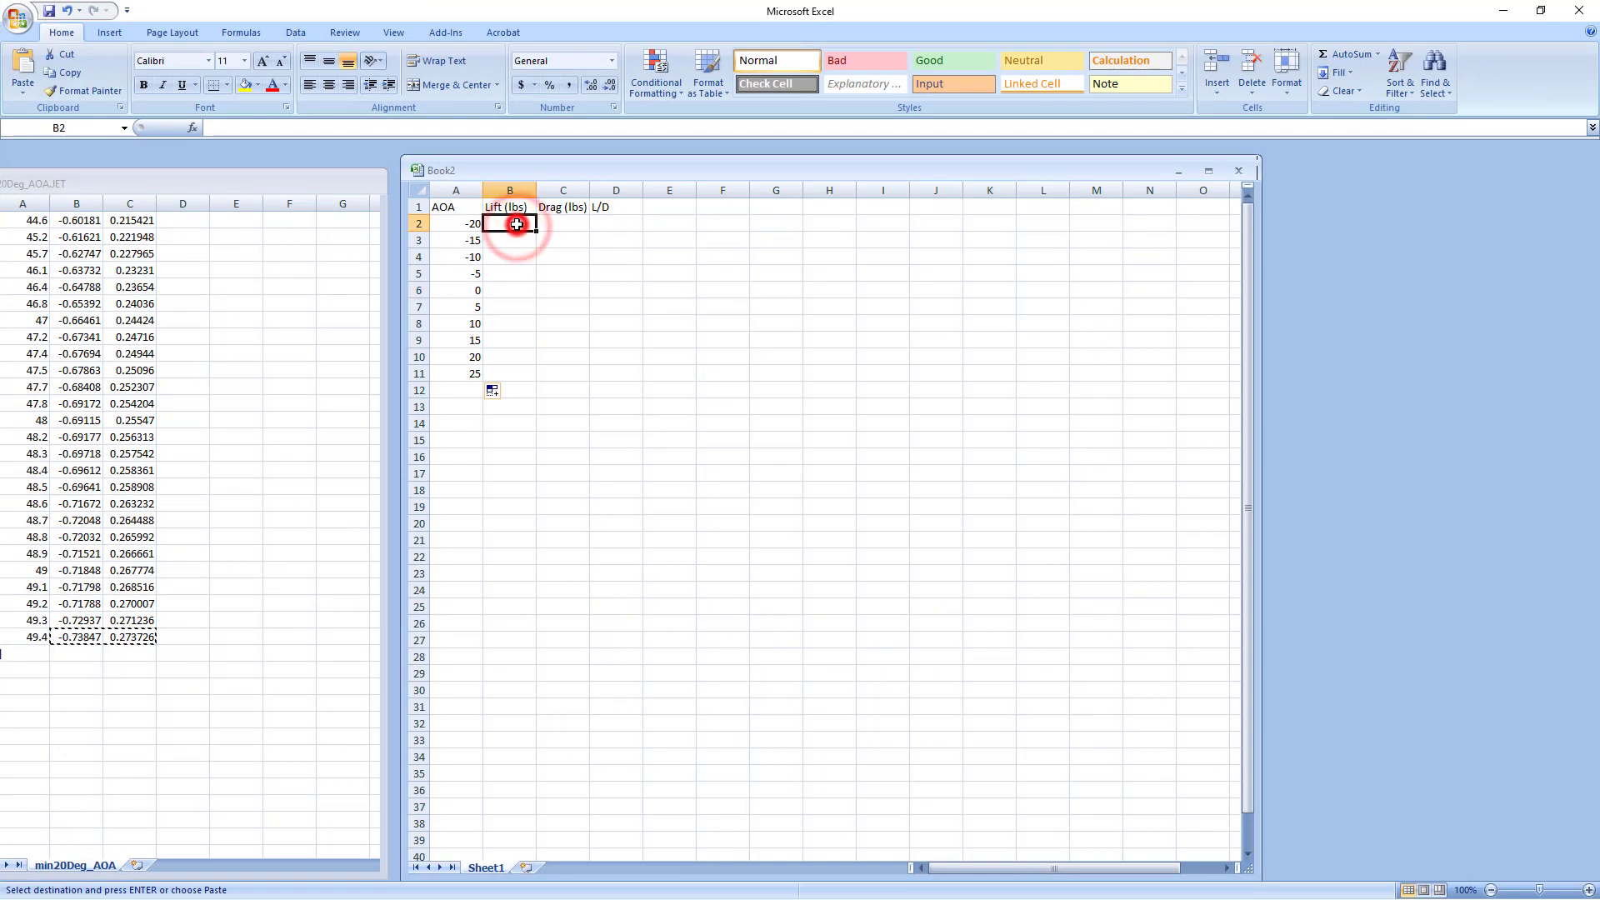
pyautogui.rightClick(517, 225)
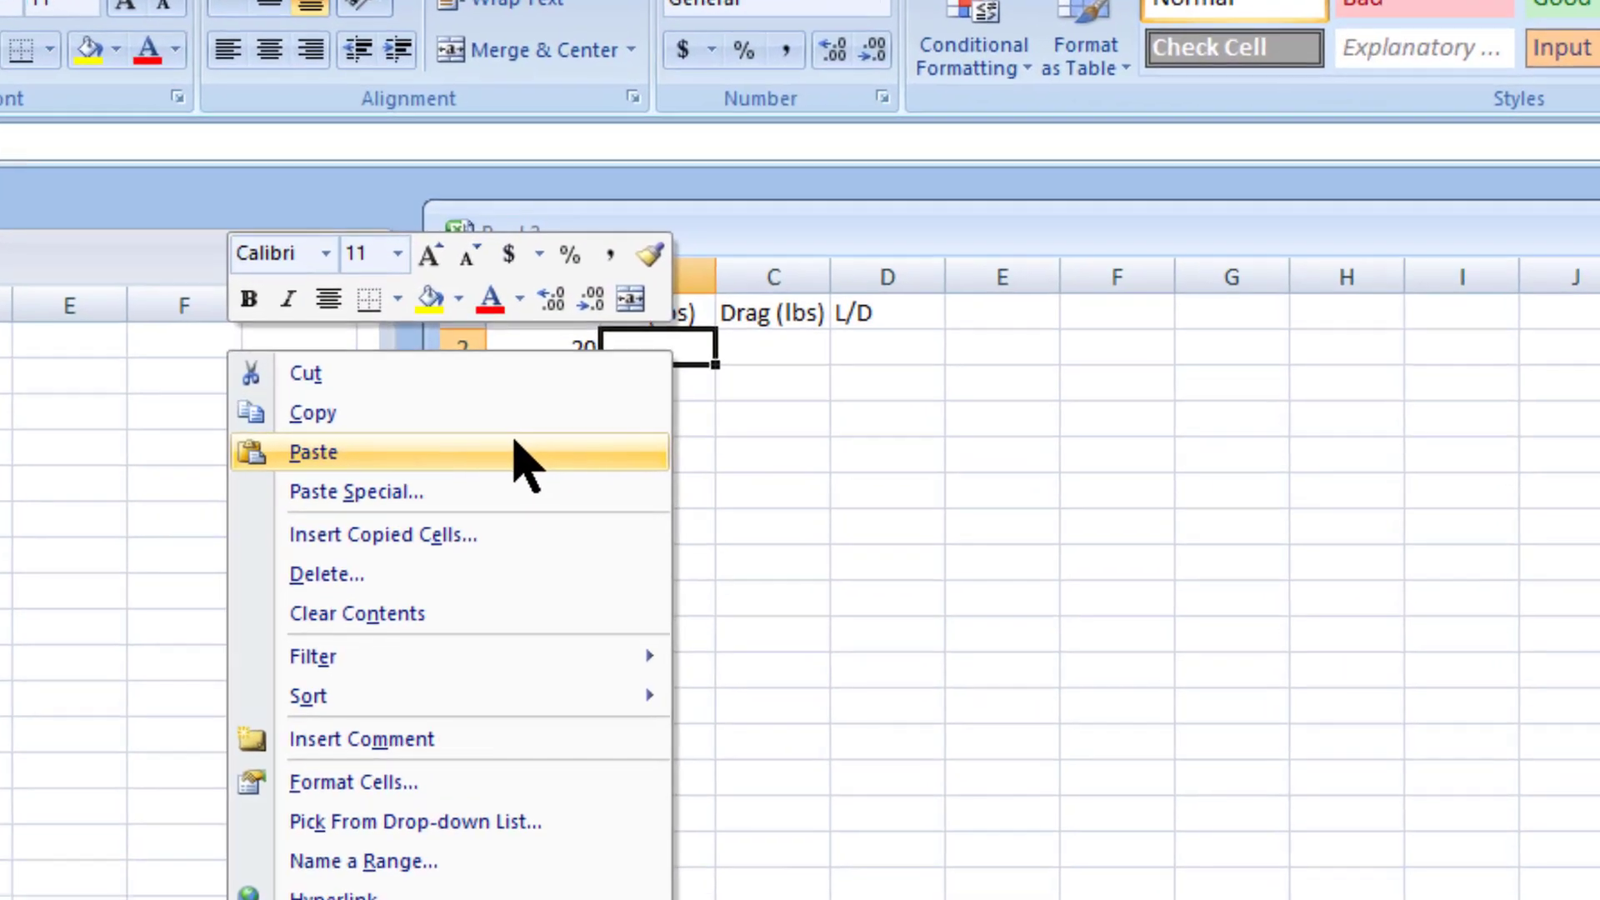
pyautogui.click(441, 273)
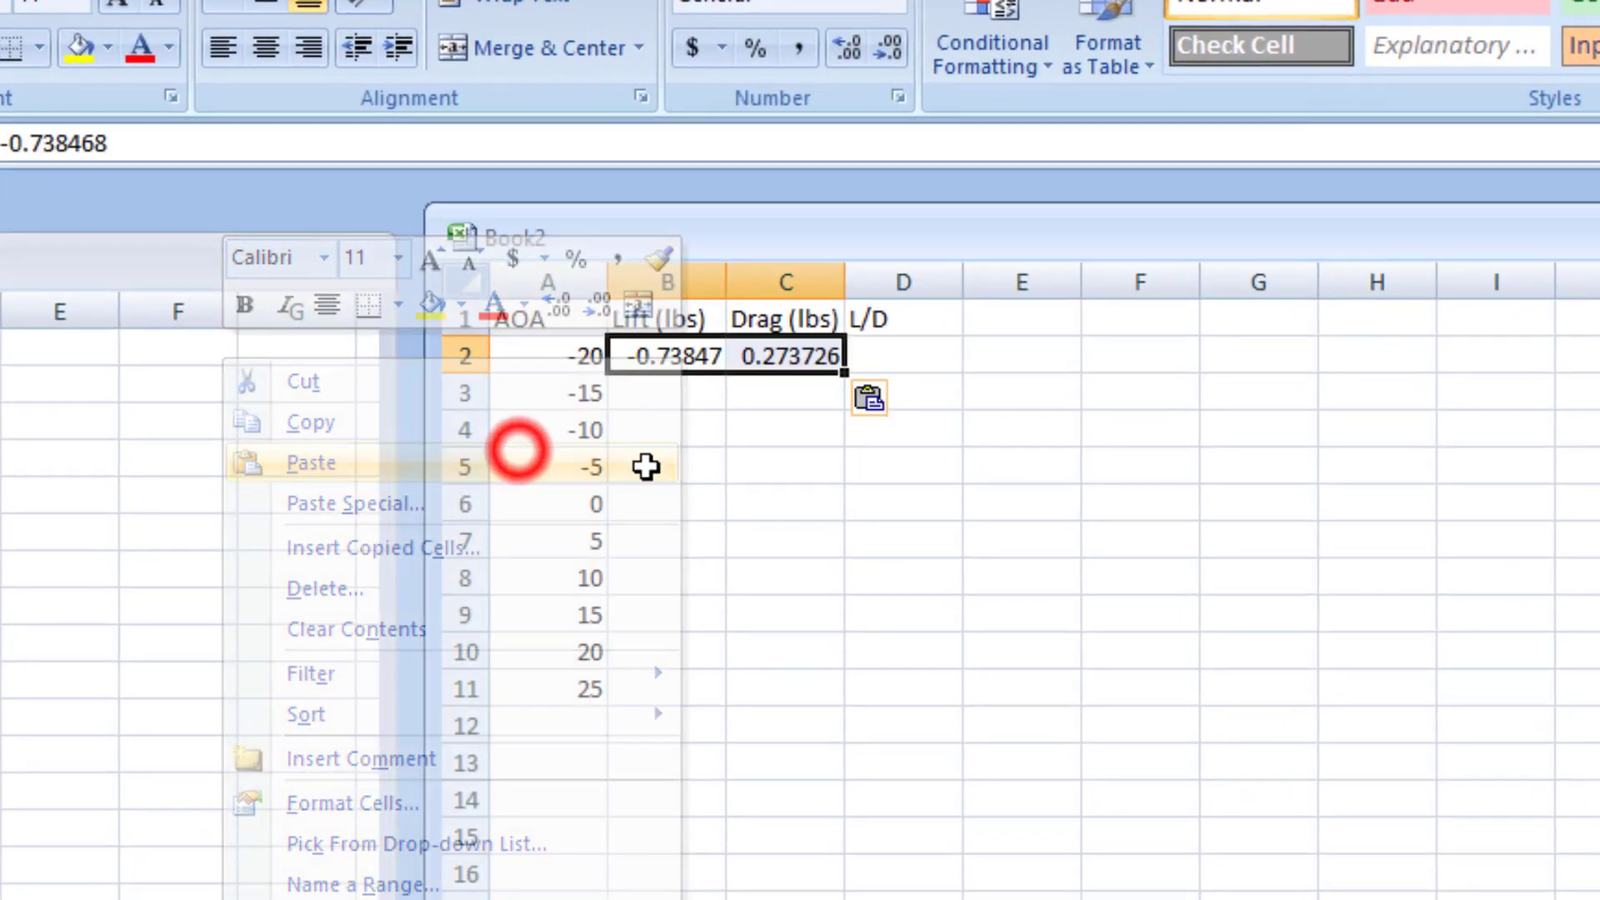
pyautogui.click(1005, 796)
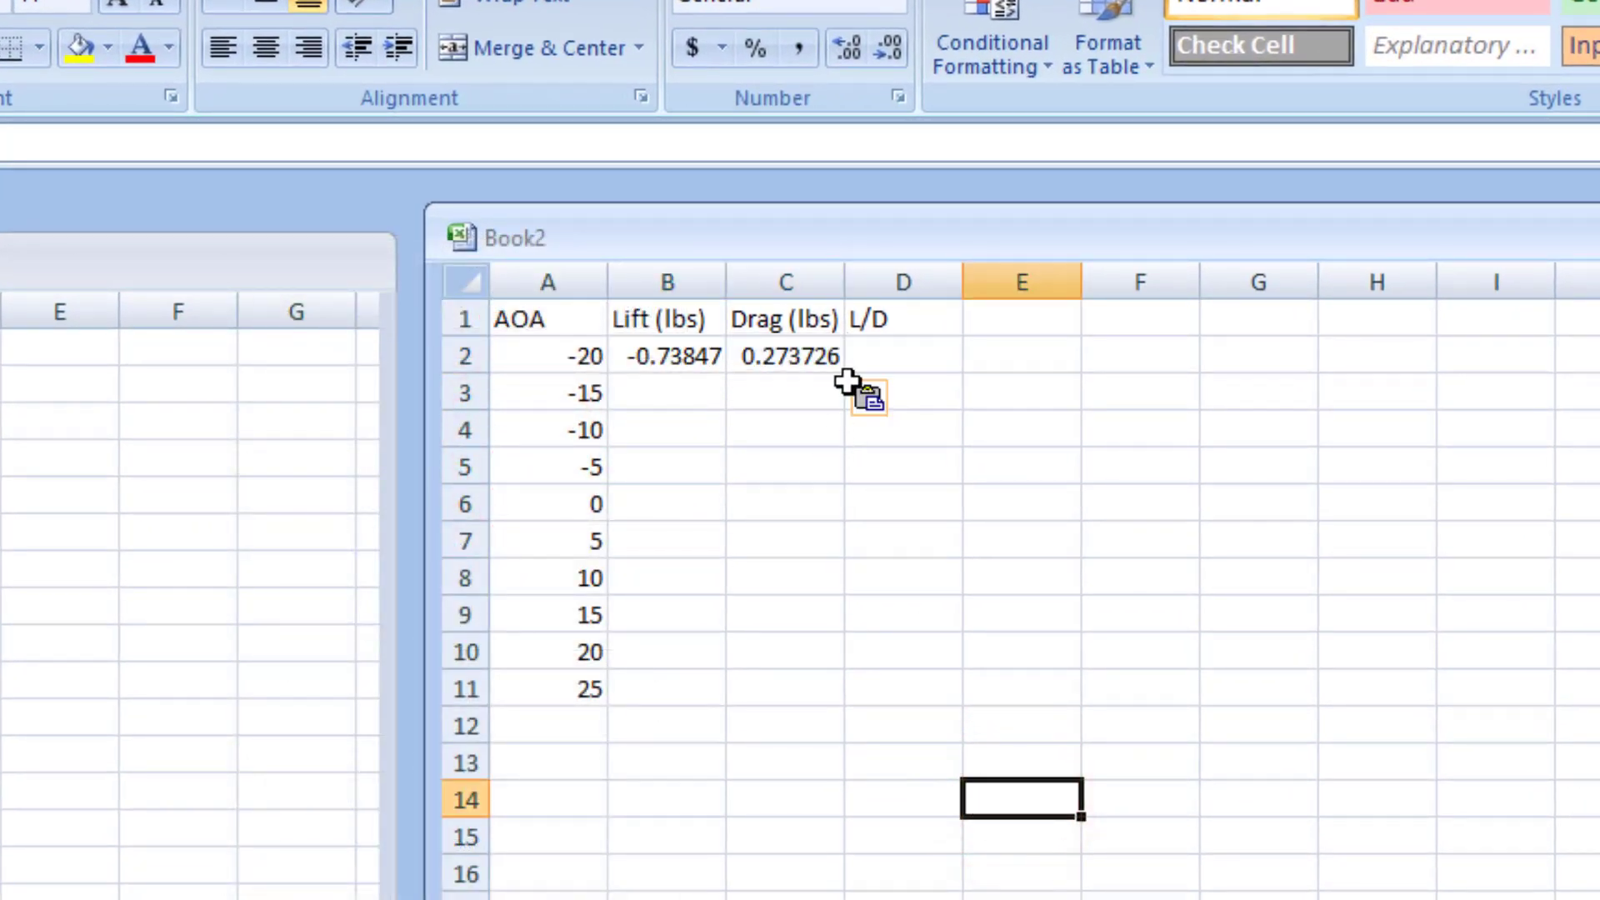
# Calculate the lift-to-drag ratio for the -20 angle in D2 with the formula =B2/C2.
pyautogui.click(888, 355)
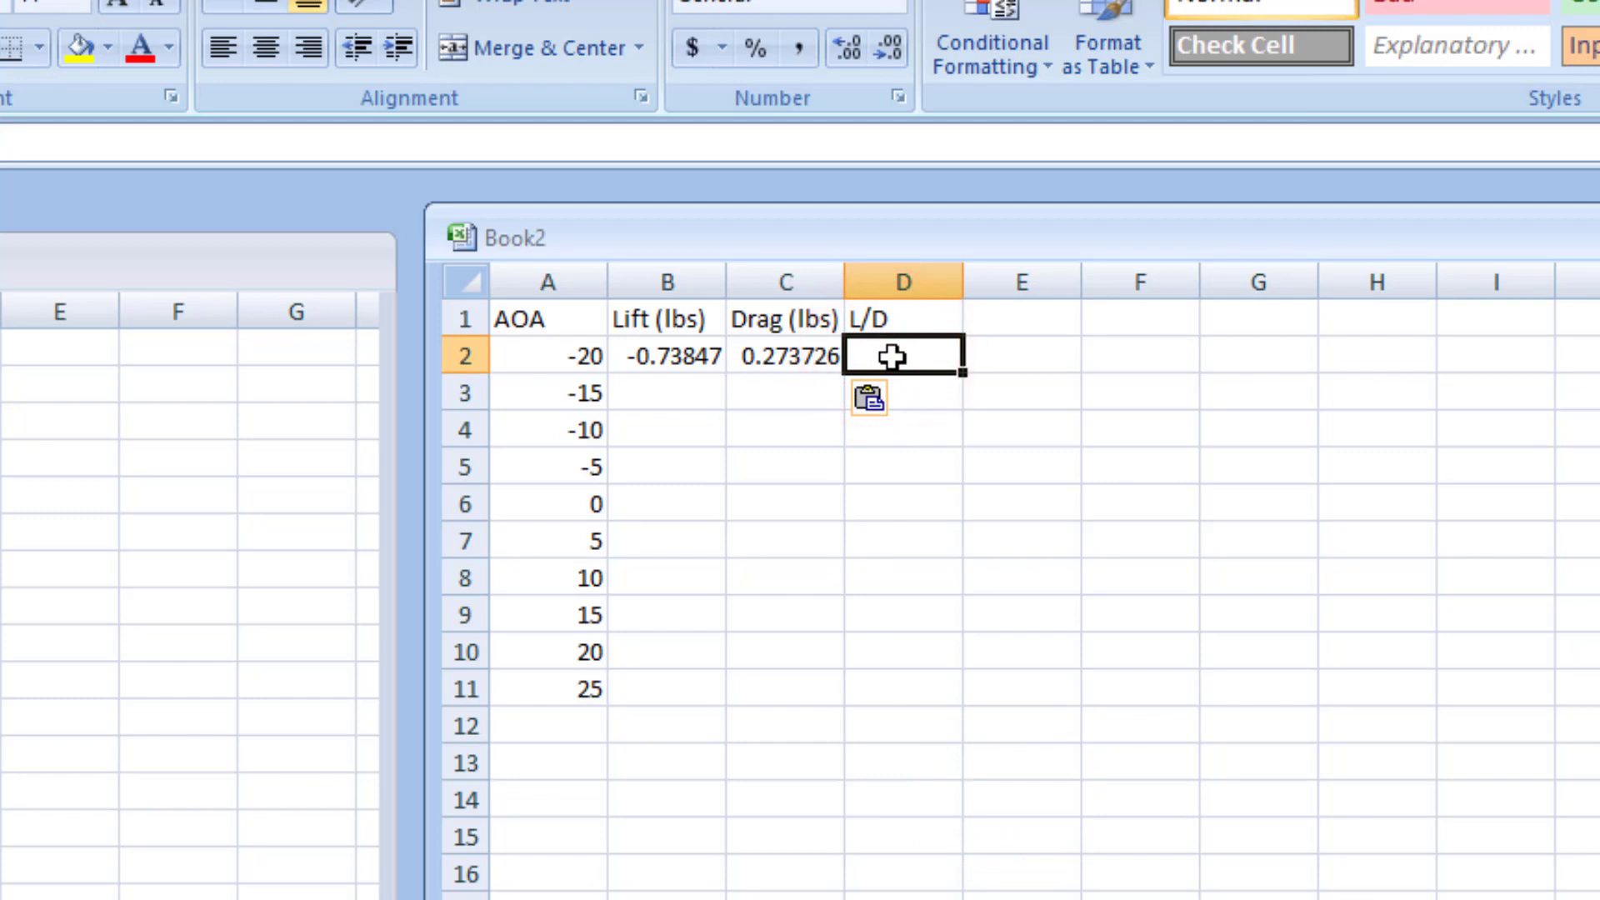
pyautogui.write('=')
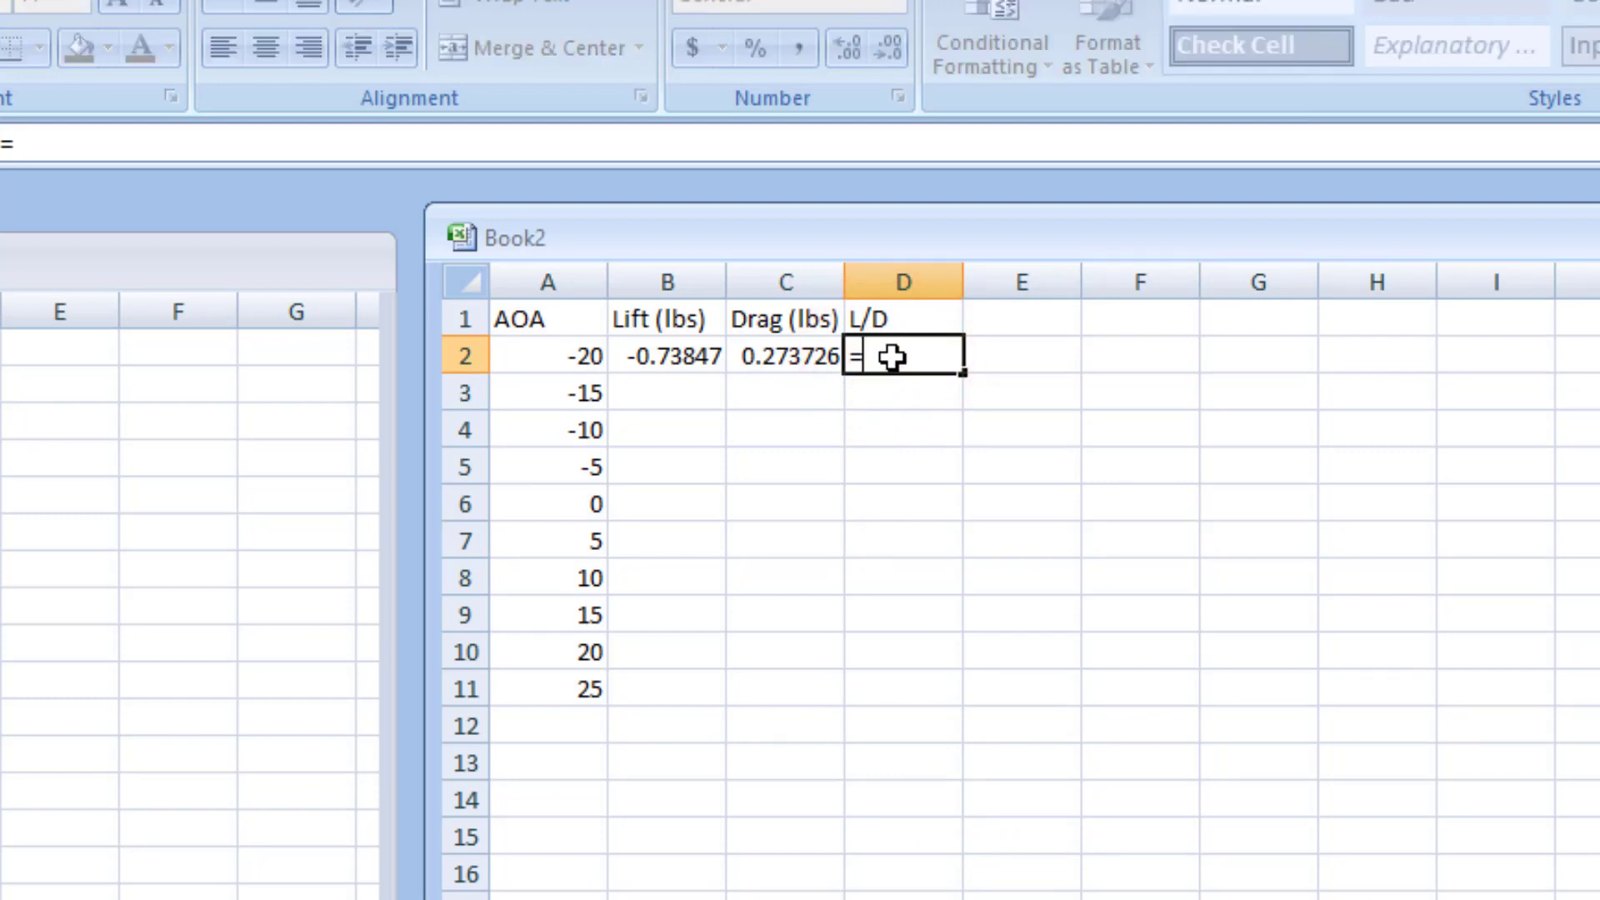
pyautogui.click(662, 358)
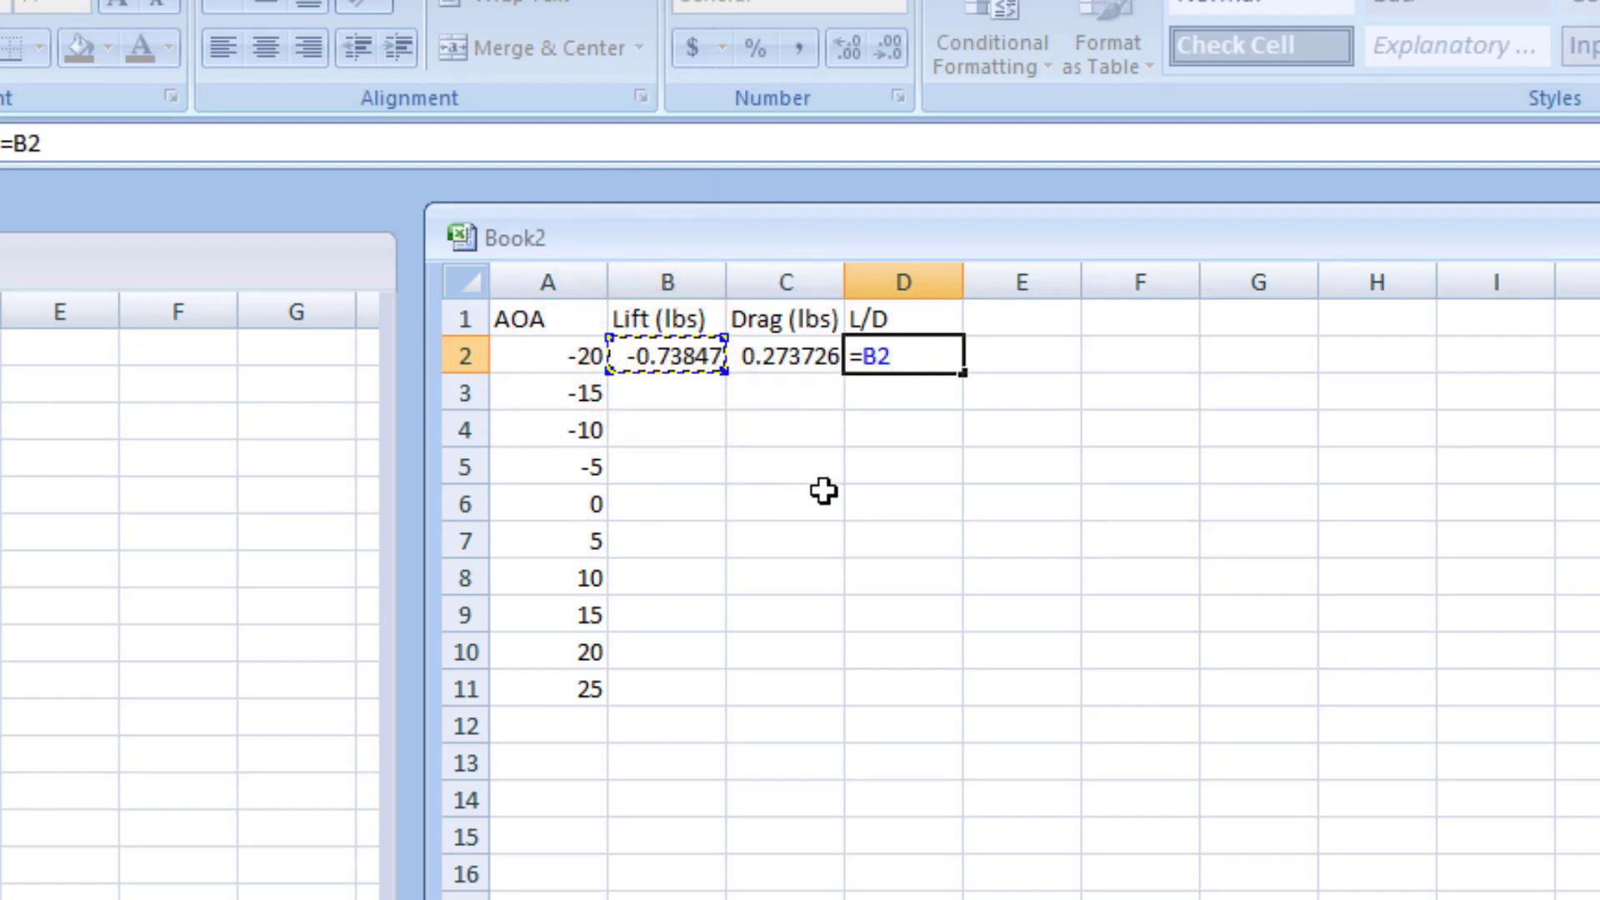
pyautogui.write('/')
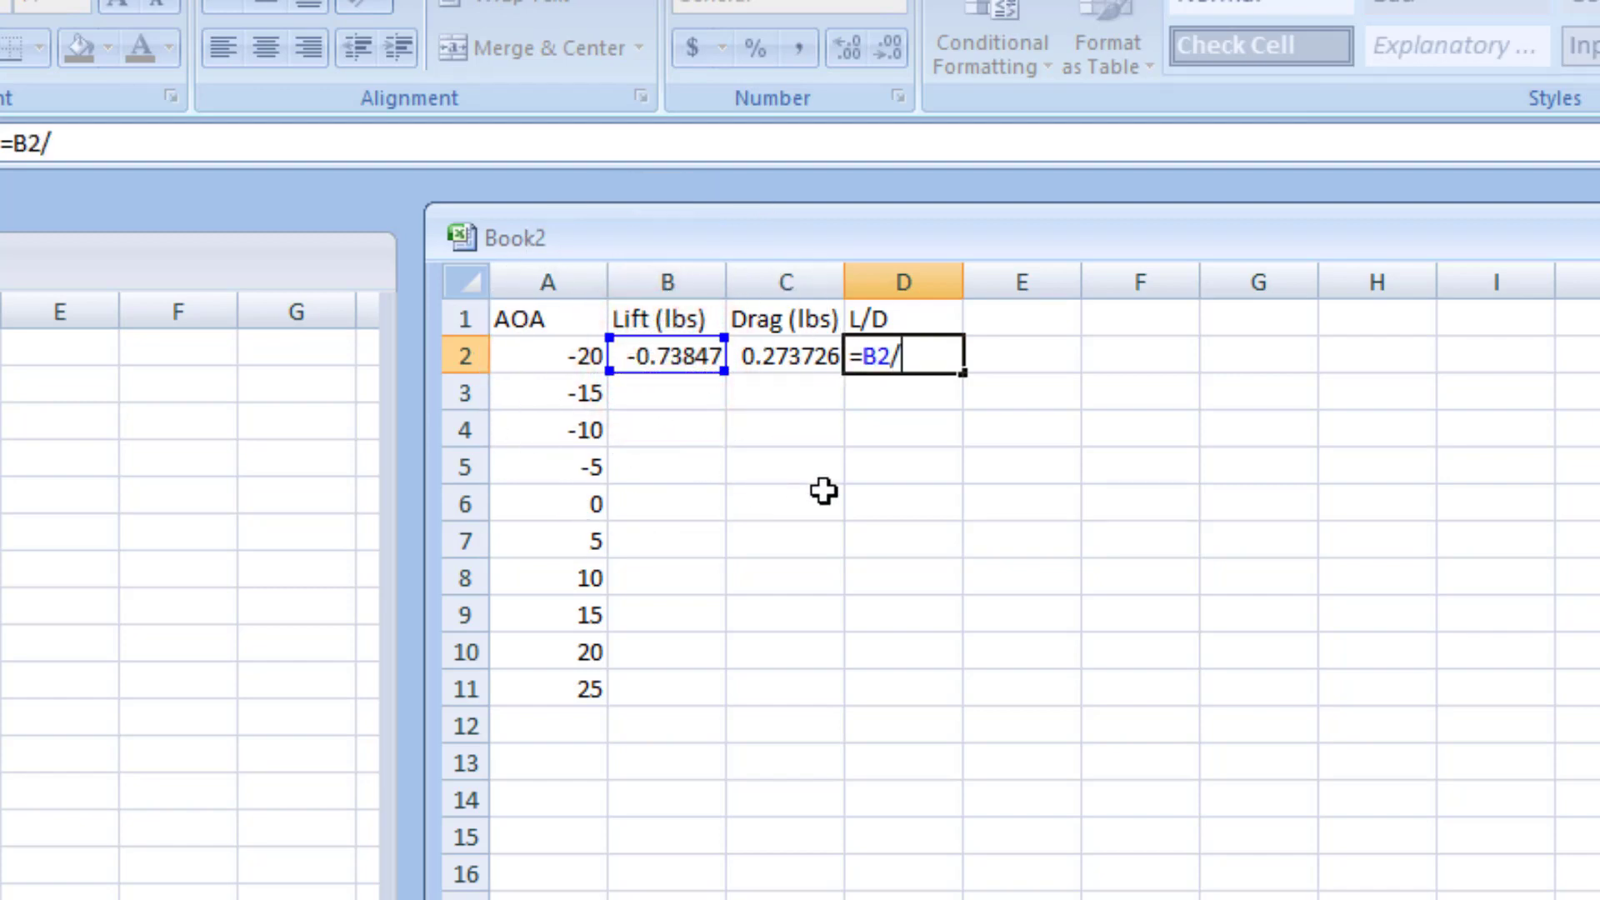
pyautogui.click(777, 359)
pyautogui.press('Return')
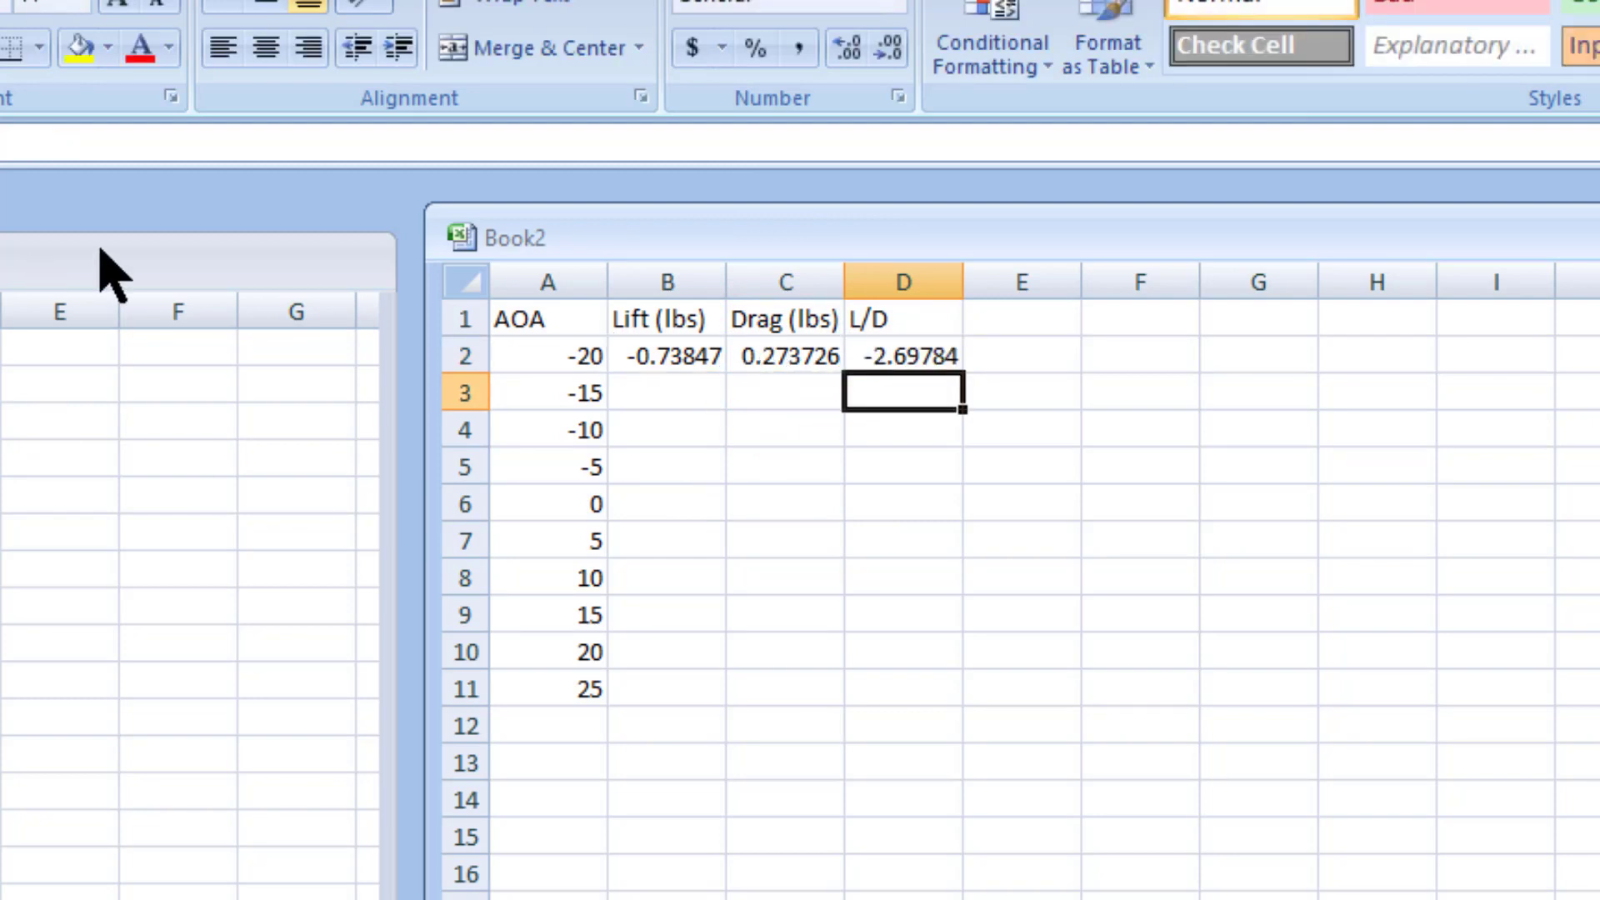
# Close the min20Deg_AOA data sheet and open the min15Deg_AOA.JET file from the Windtunneldata folder.
pyautogui.click(166, 254)
pyautogui.click(343, 268)
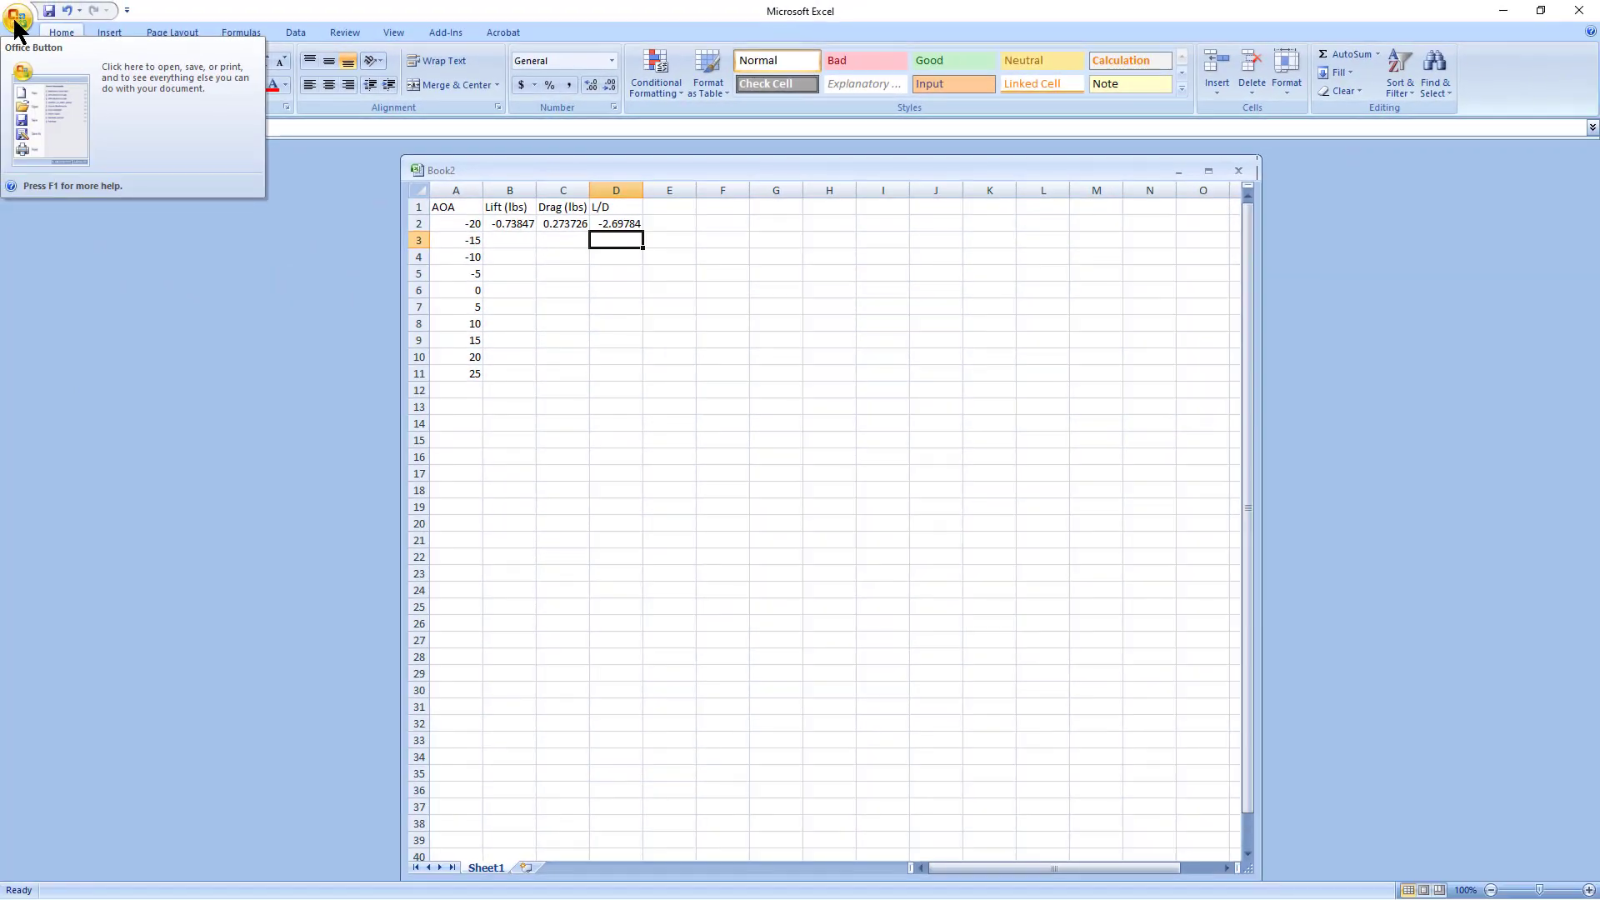
pyautogui.click(19, 18)
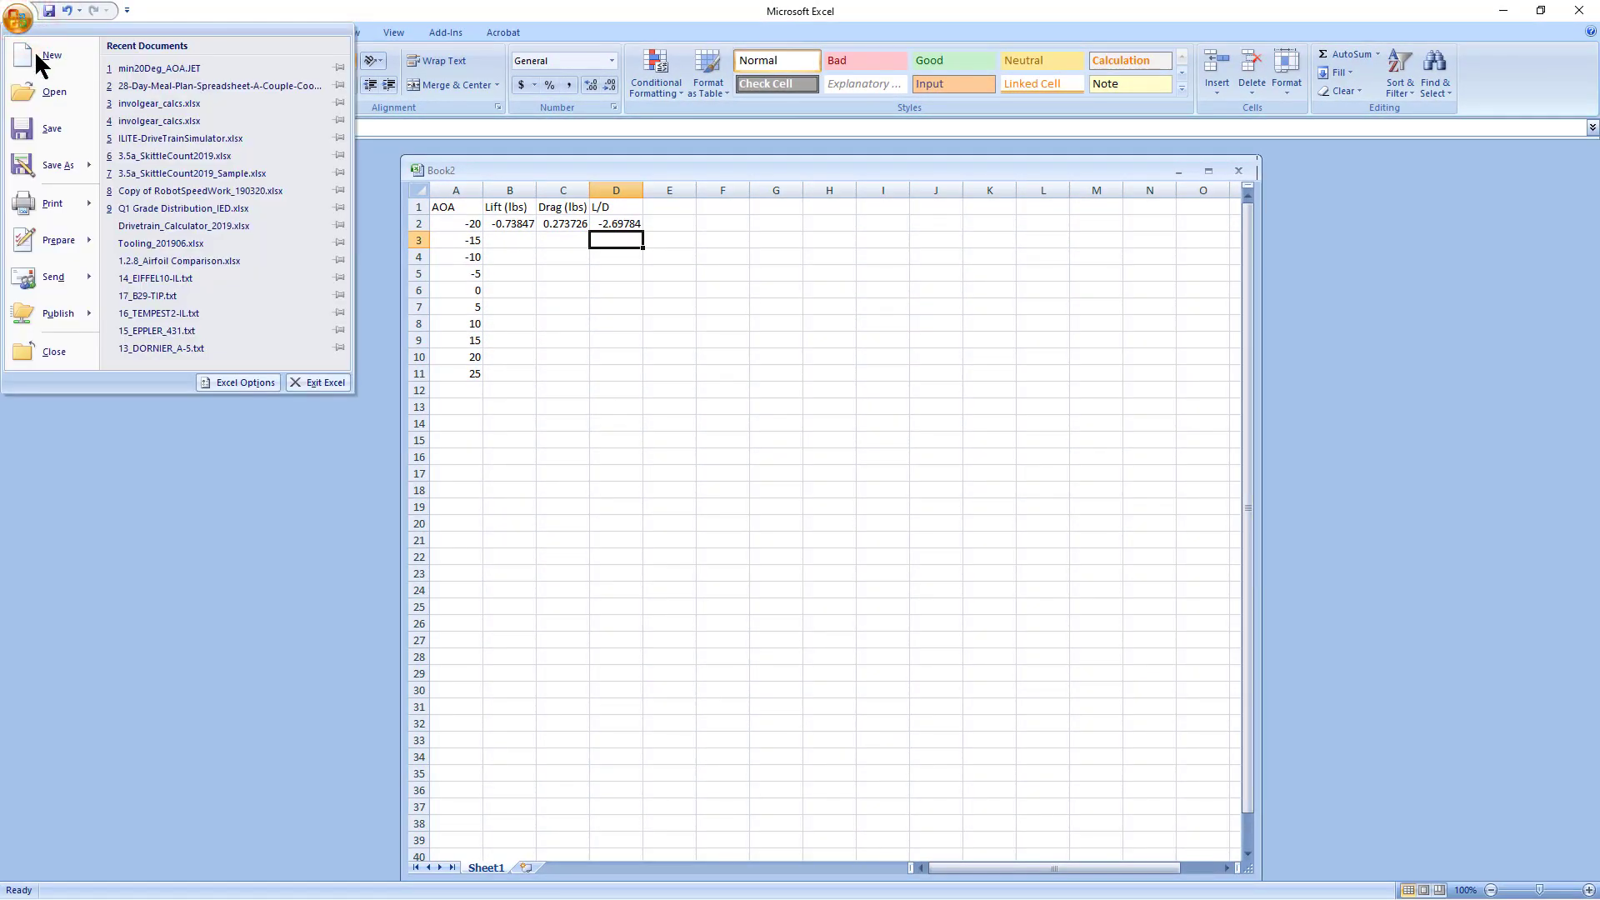
pyautogui.click(48, 92)
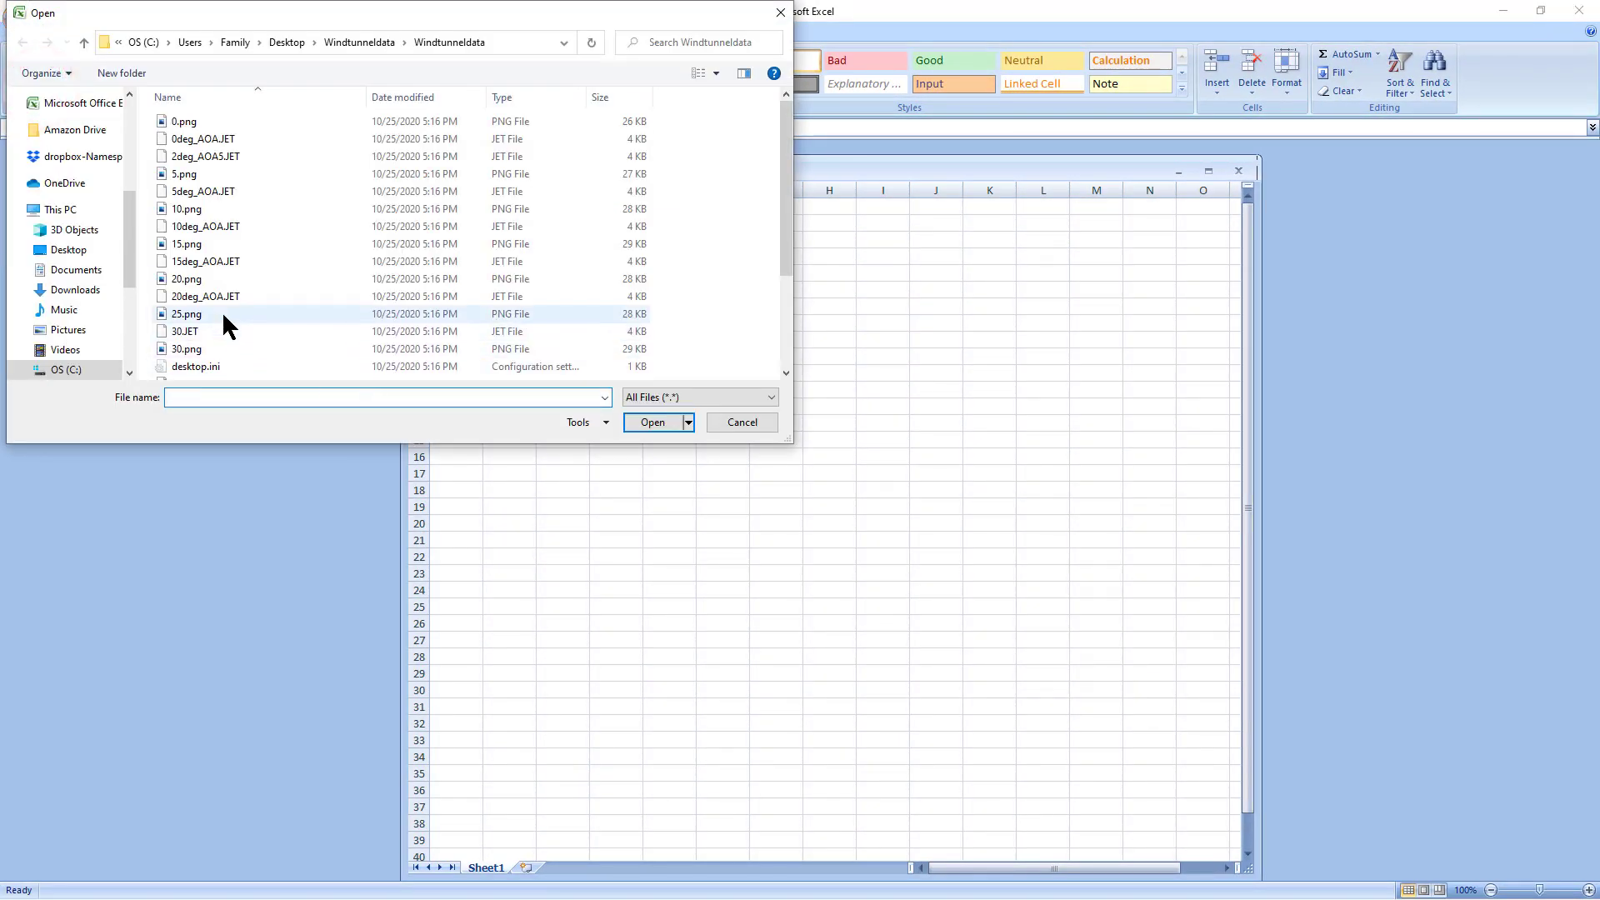
pyautogui.scroll(-3, 227, 320)
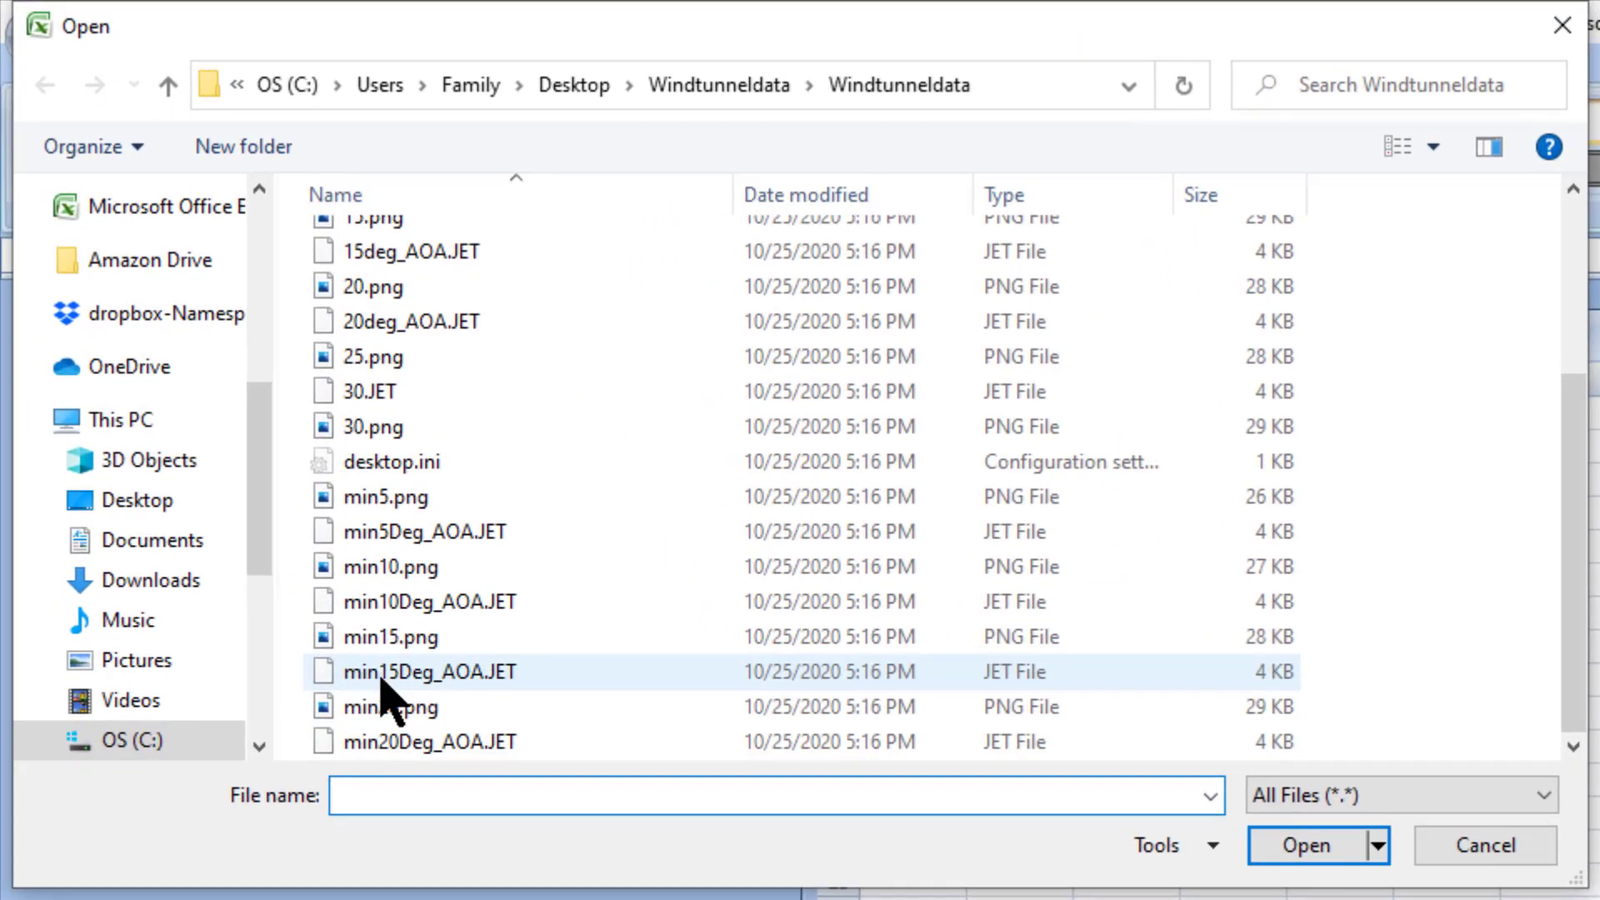
pyautogui.click(190, 335)
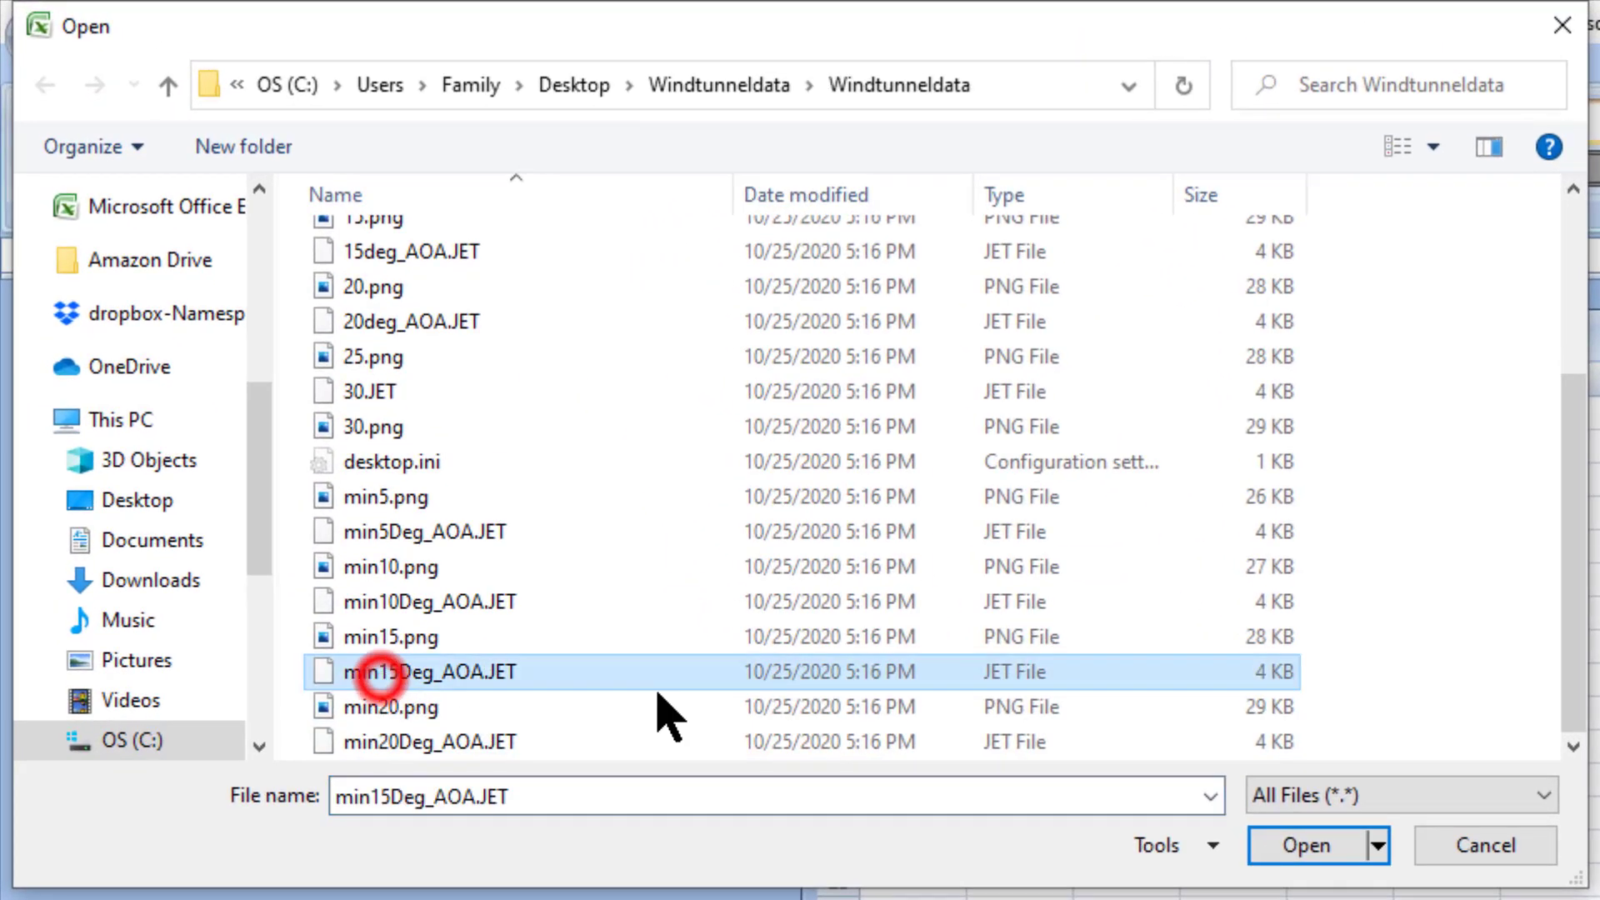
pyautogui.click(1305, 845)
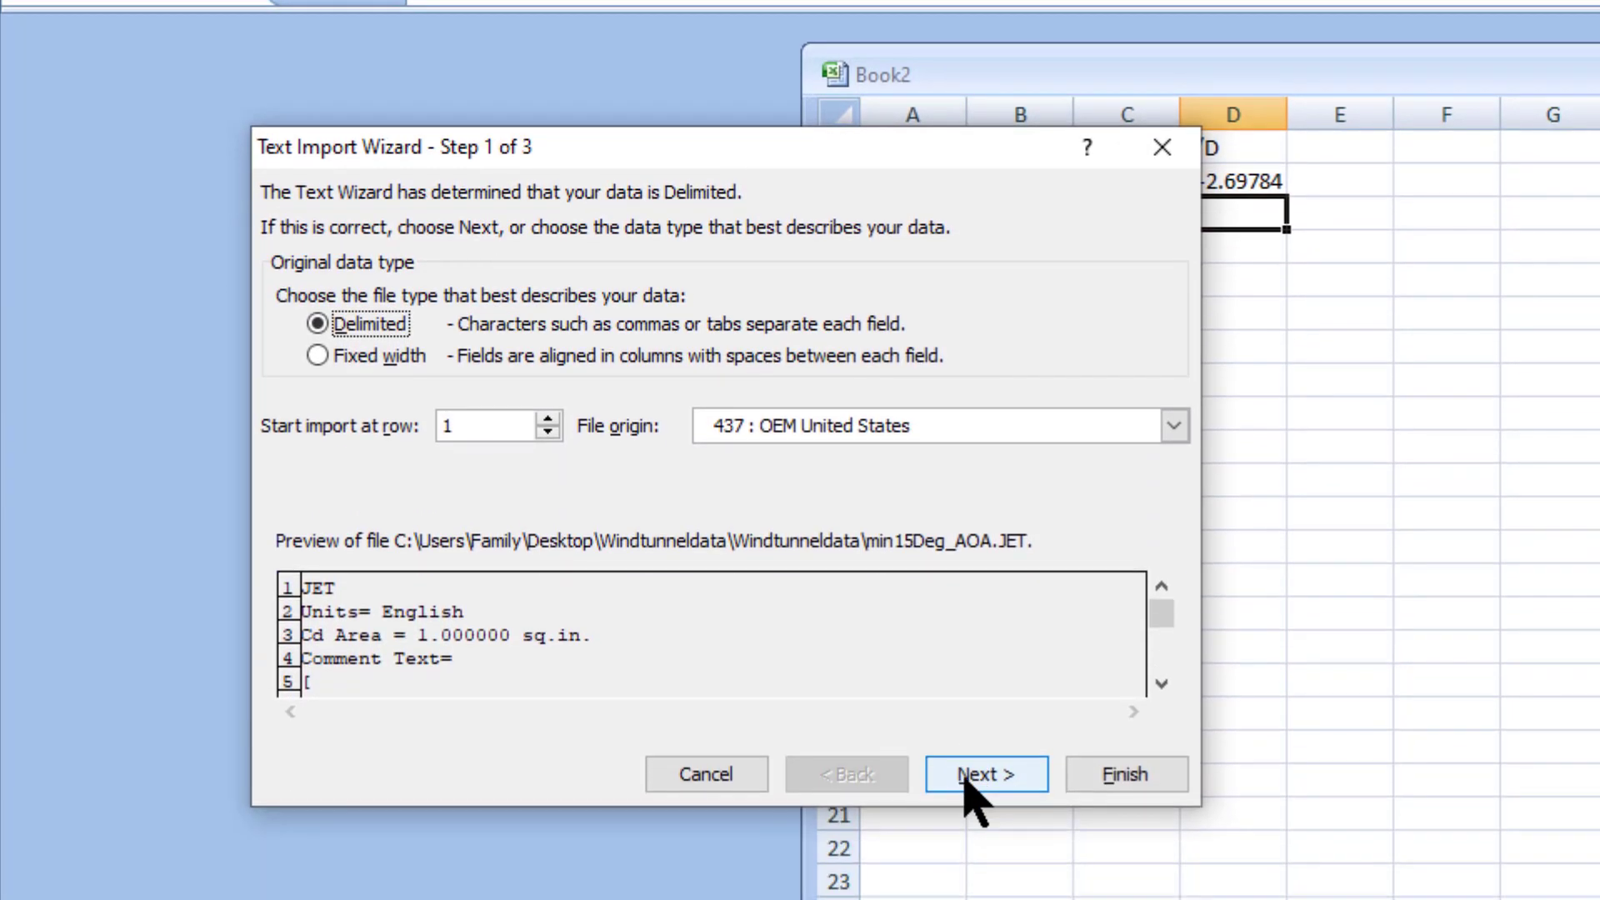
# Import min15Deg_AOA.JET as delimited text with comma instead of tab as the delimiter and General column format.
pyautogui.click(986, 857)
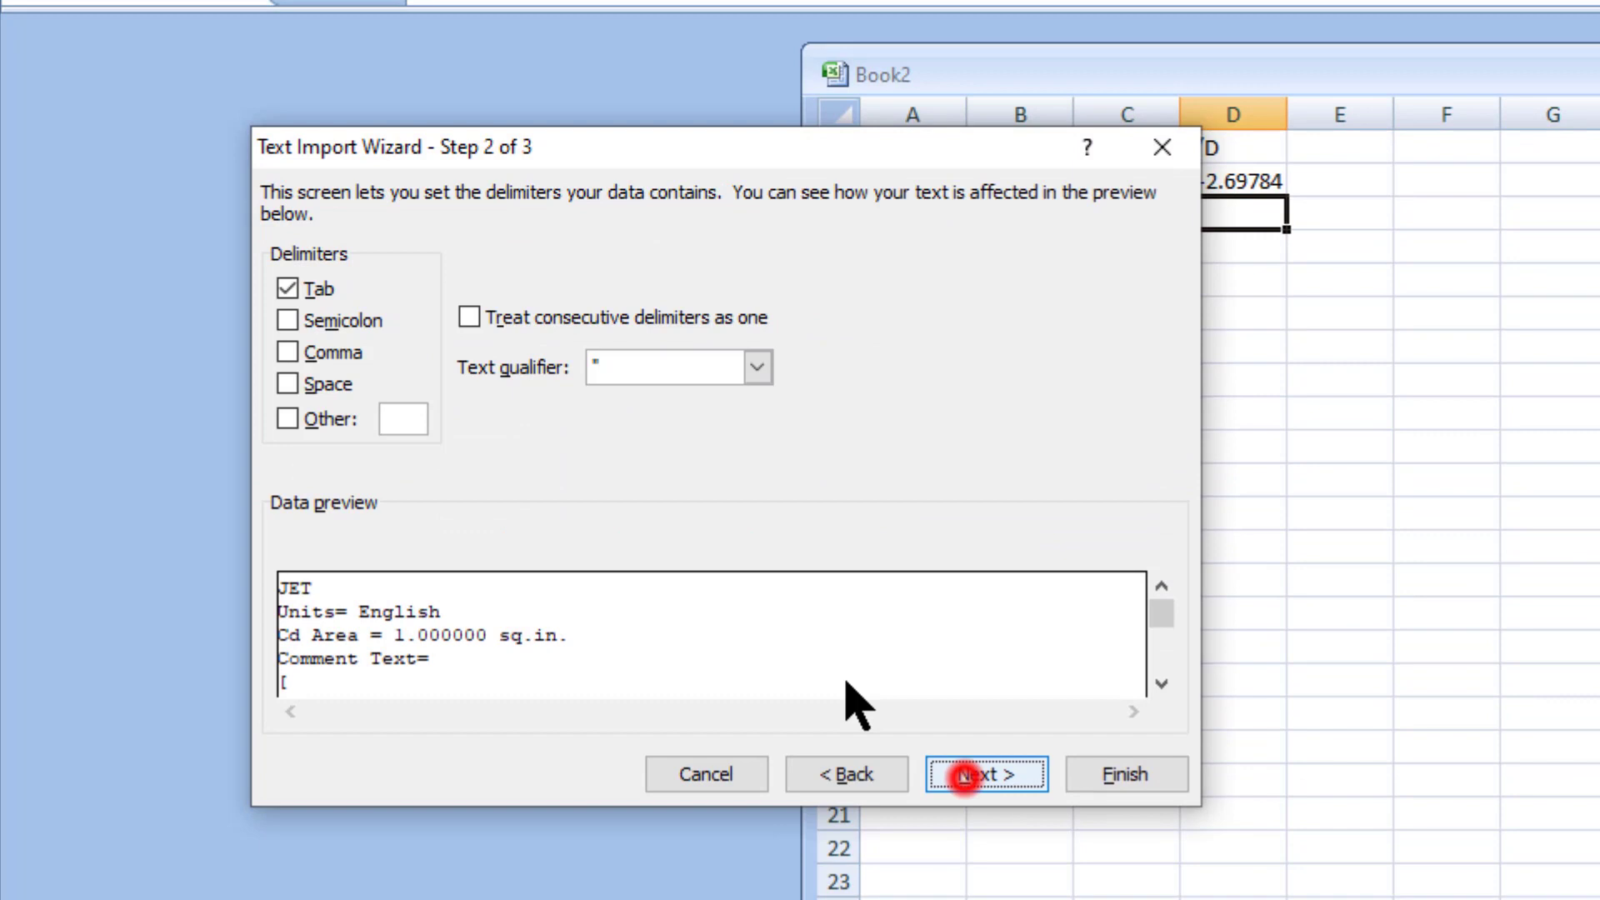
pyautogui.click(287, 288)
pyautogui.click(288, 352)
pyautogui.click(1008, 777)
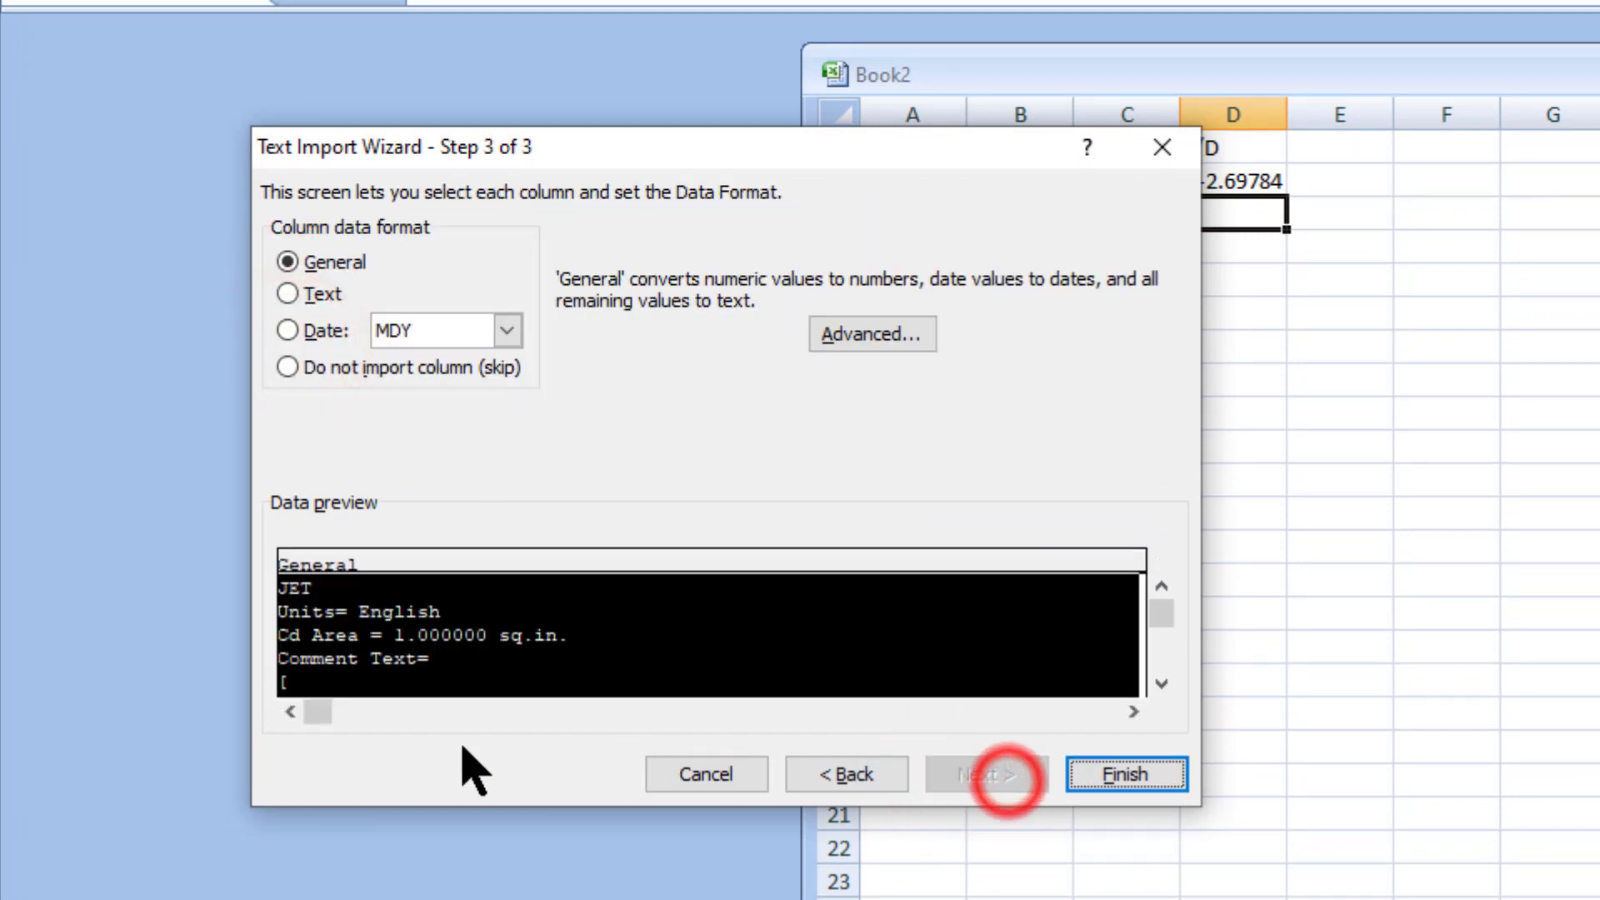
pyautogui.click(1133, 777)
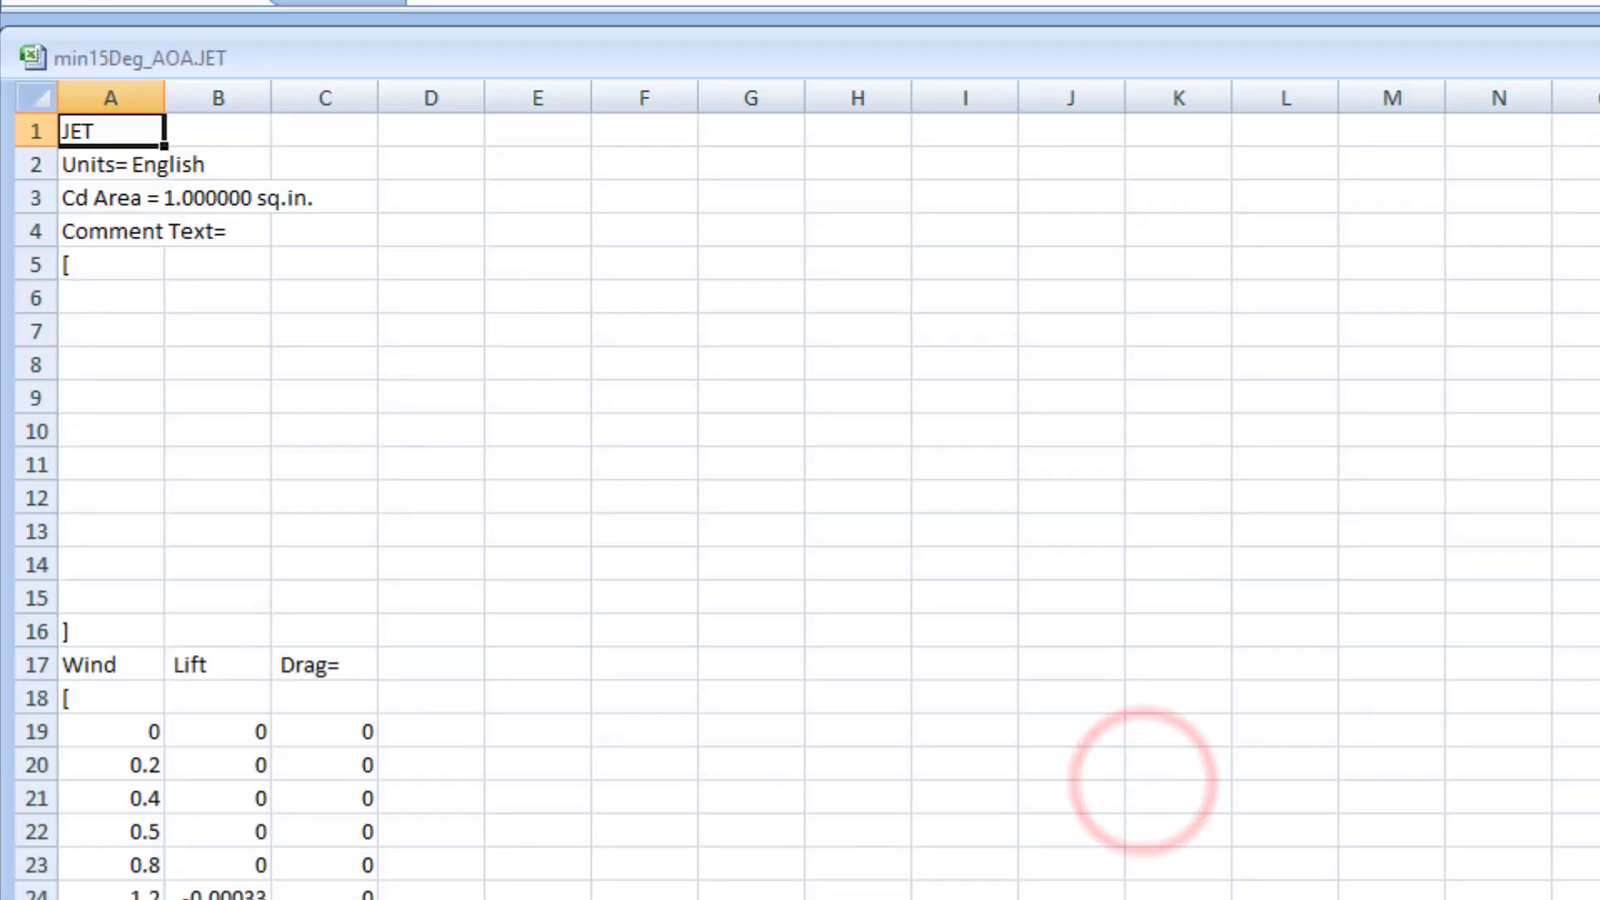
# Copy the last row's lift and drag values from the min15Deg_AOA sheet into B3:C3 of Book2, beside the -15 angle.
pyautogui.moveTo(1569, 210); pyautogui.dragTo(574, 216)
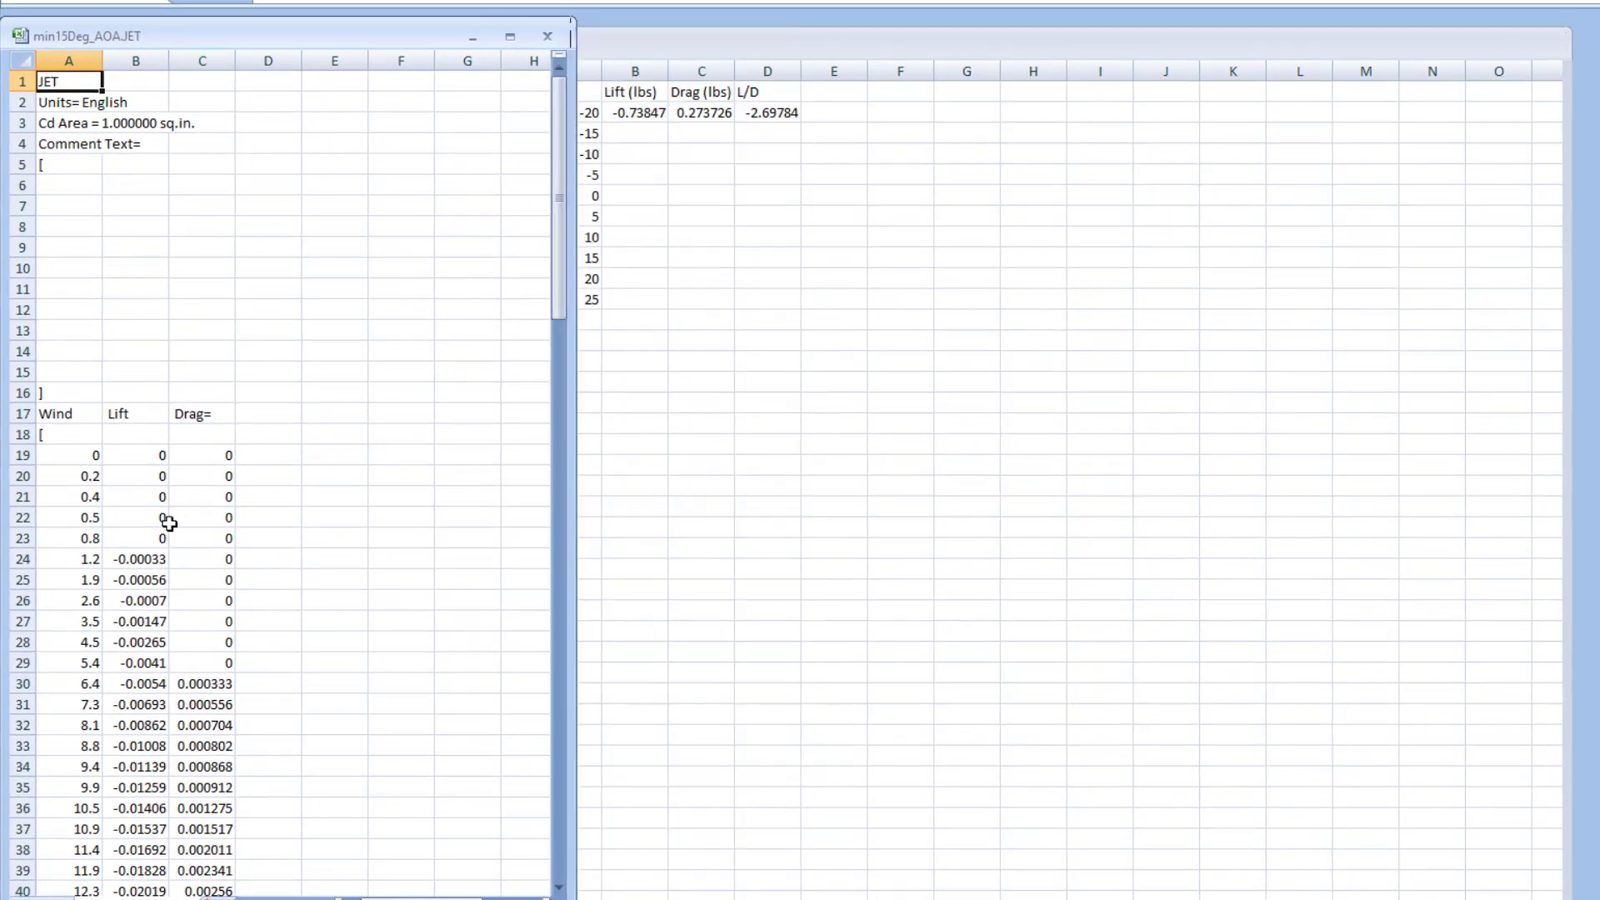
pyautogui.scroll(-20, 84, 750)
pyautogui.scroll(6, 137, 639)
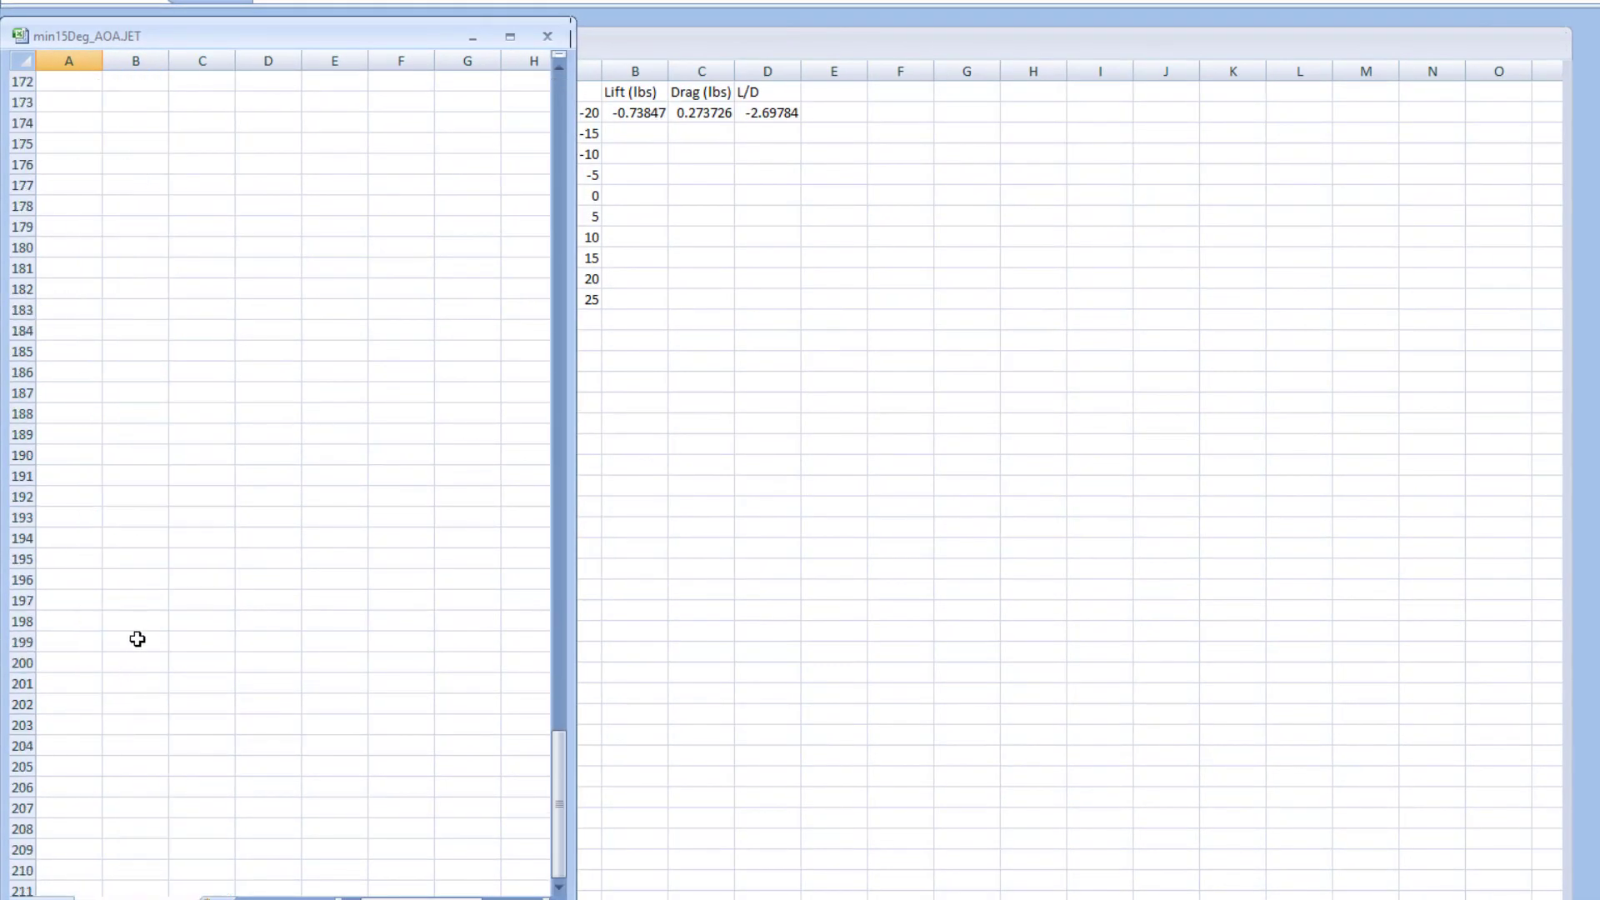
pyautogui.scroll(18, 138, 639)
pyautogui.moveTo(139, 273); pyautogui.dragTo(200, 268)
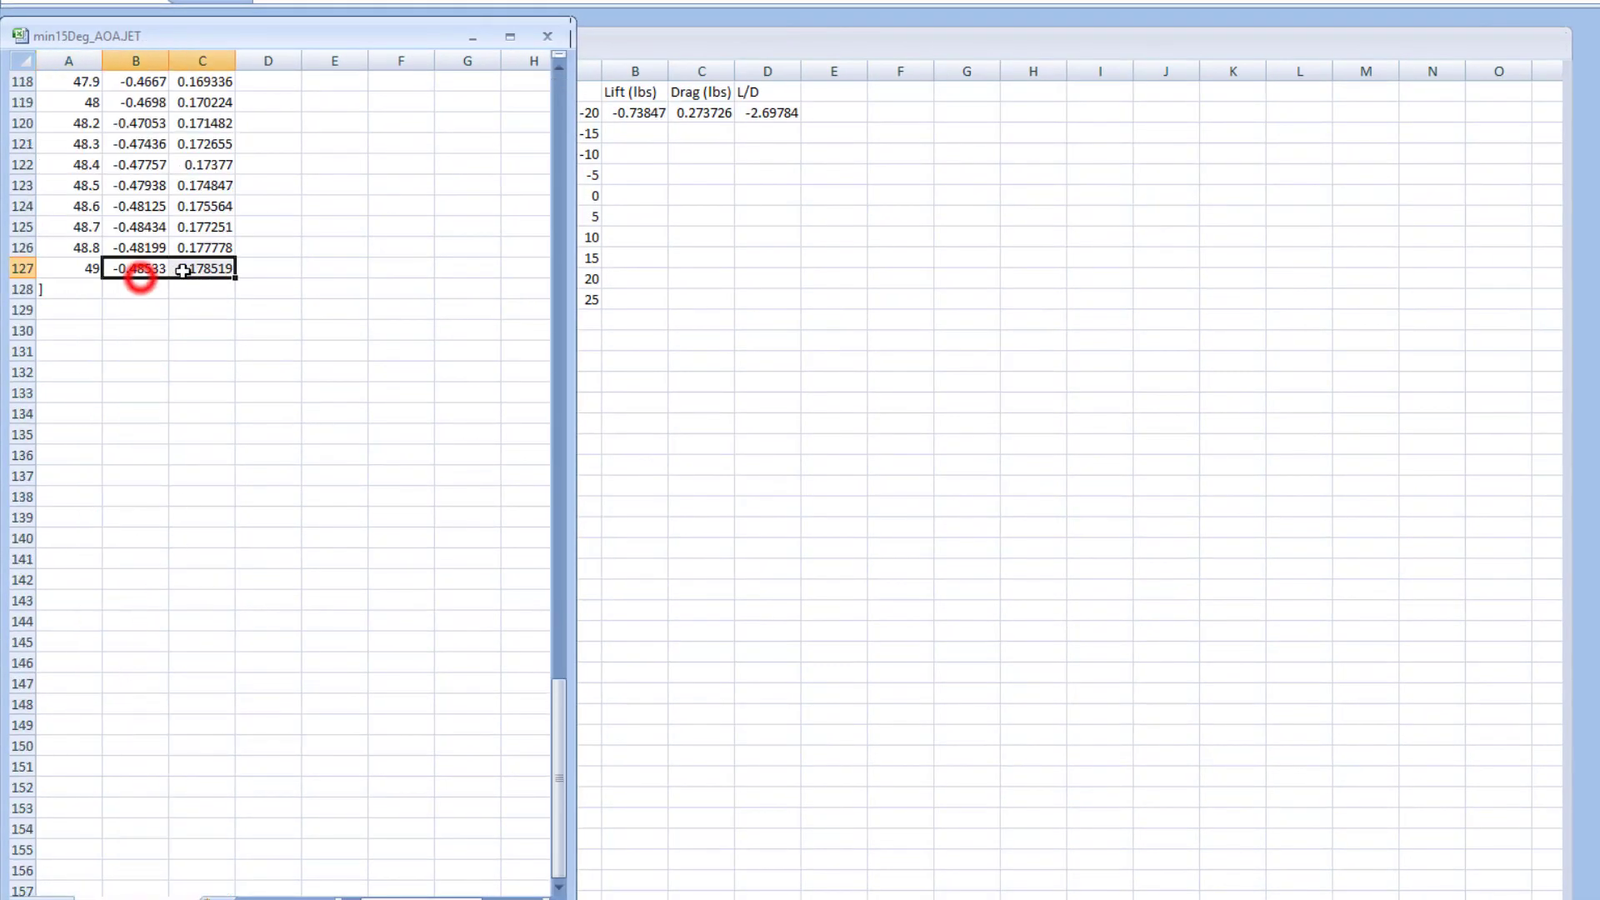
pyautogui.rightClick(200, 270)
pyautogui.click(250, 311)
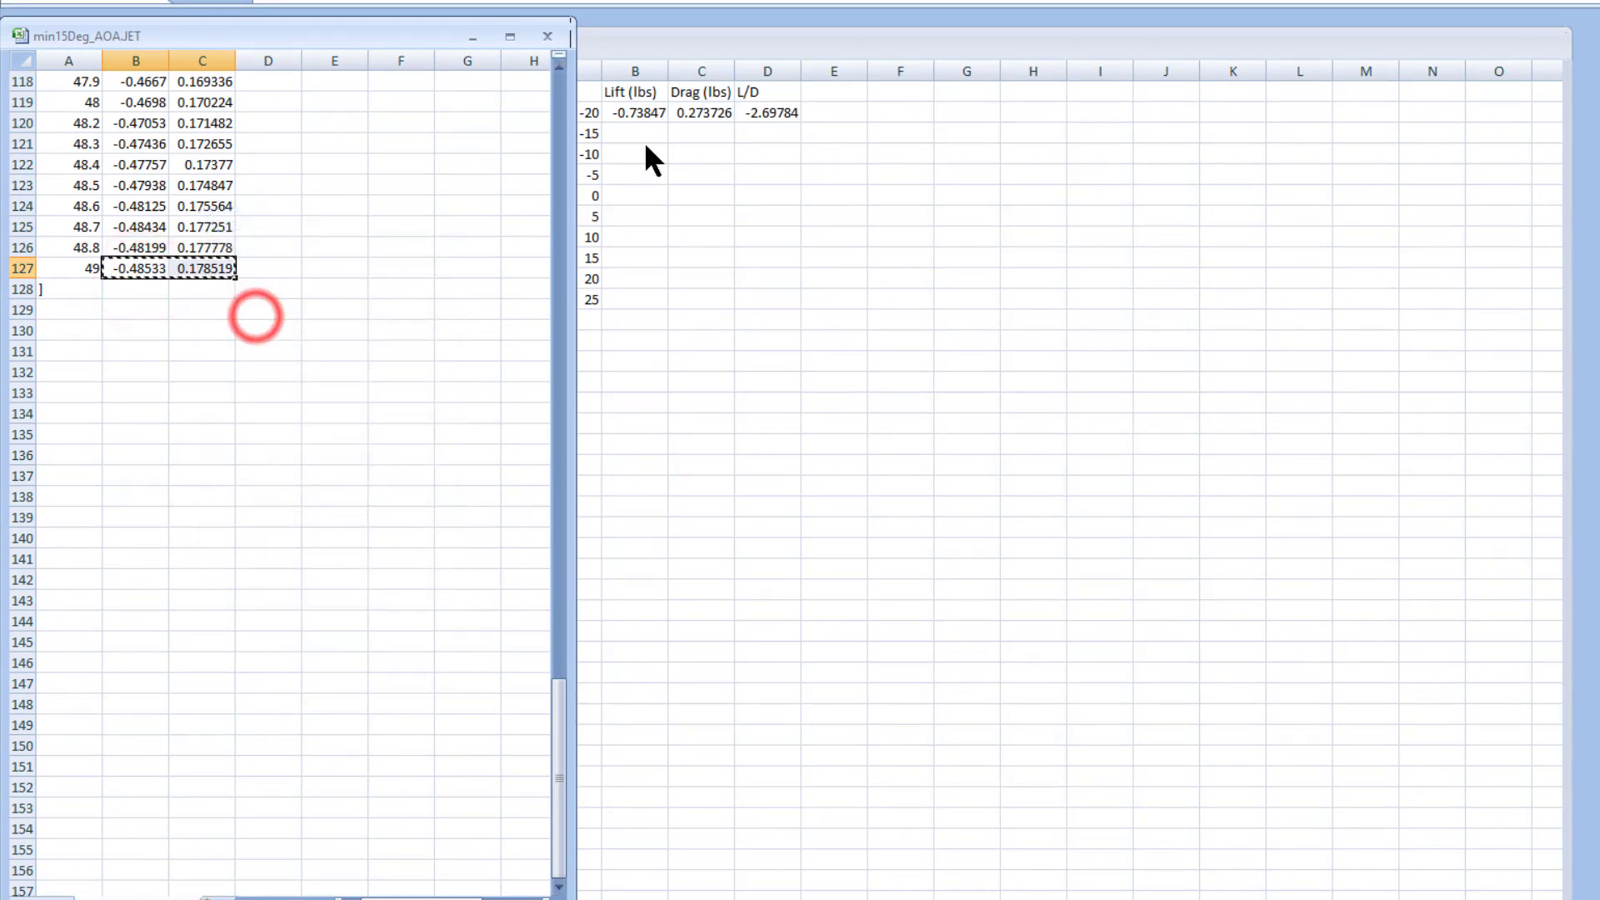
pyautogui.rightClick(649, 127)
pyautogui.click(502, 183)
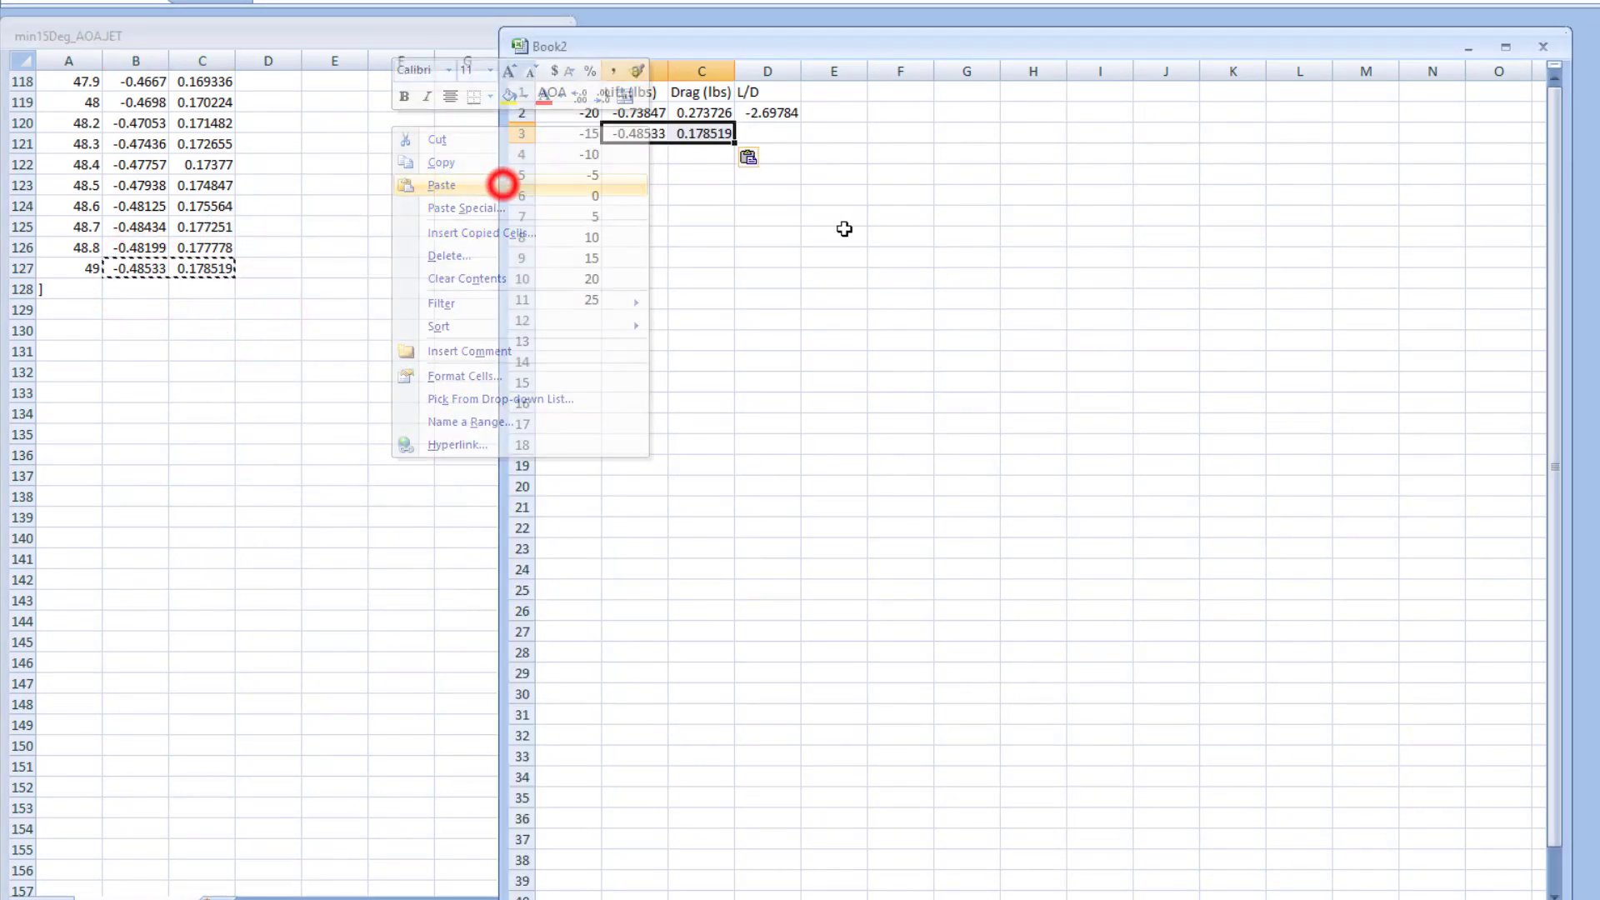
pyautogui.click(834, 236)
# Close the min15Deg_AOA data sheet and open the min10Deg_AOA.JET file.
pyautogui.click(417, 36)
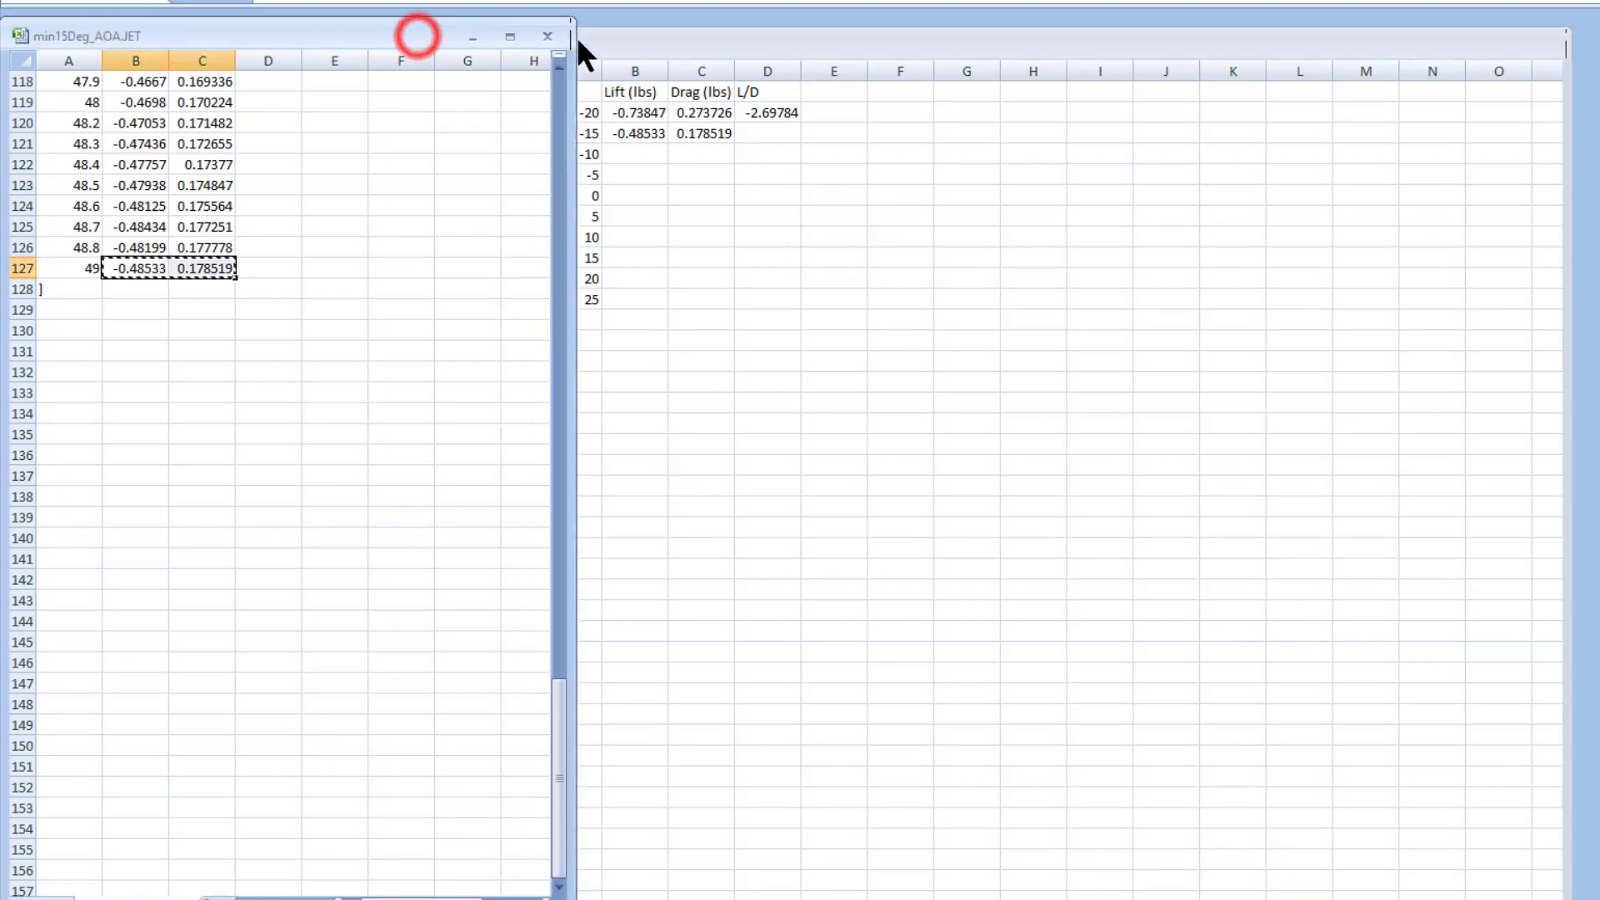
pyautogui.click(552, 38)
pyautogui.hotkey('alt', 'f')
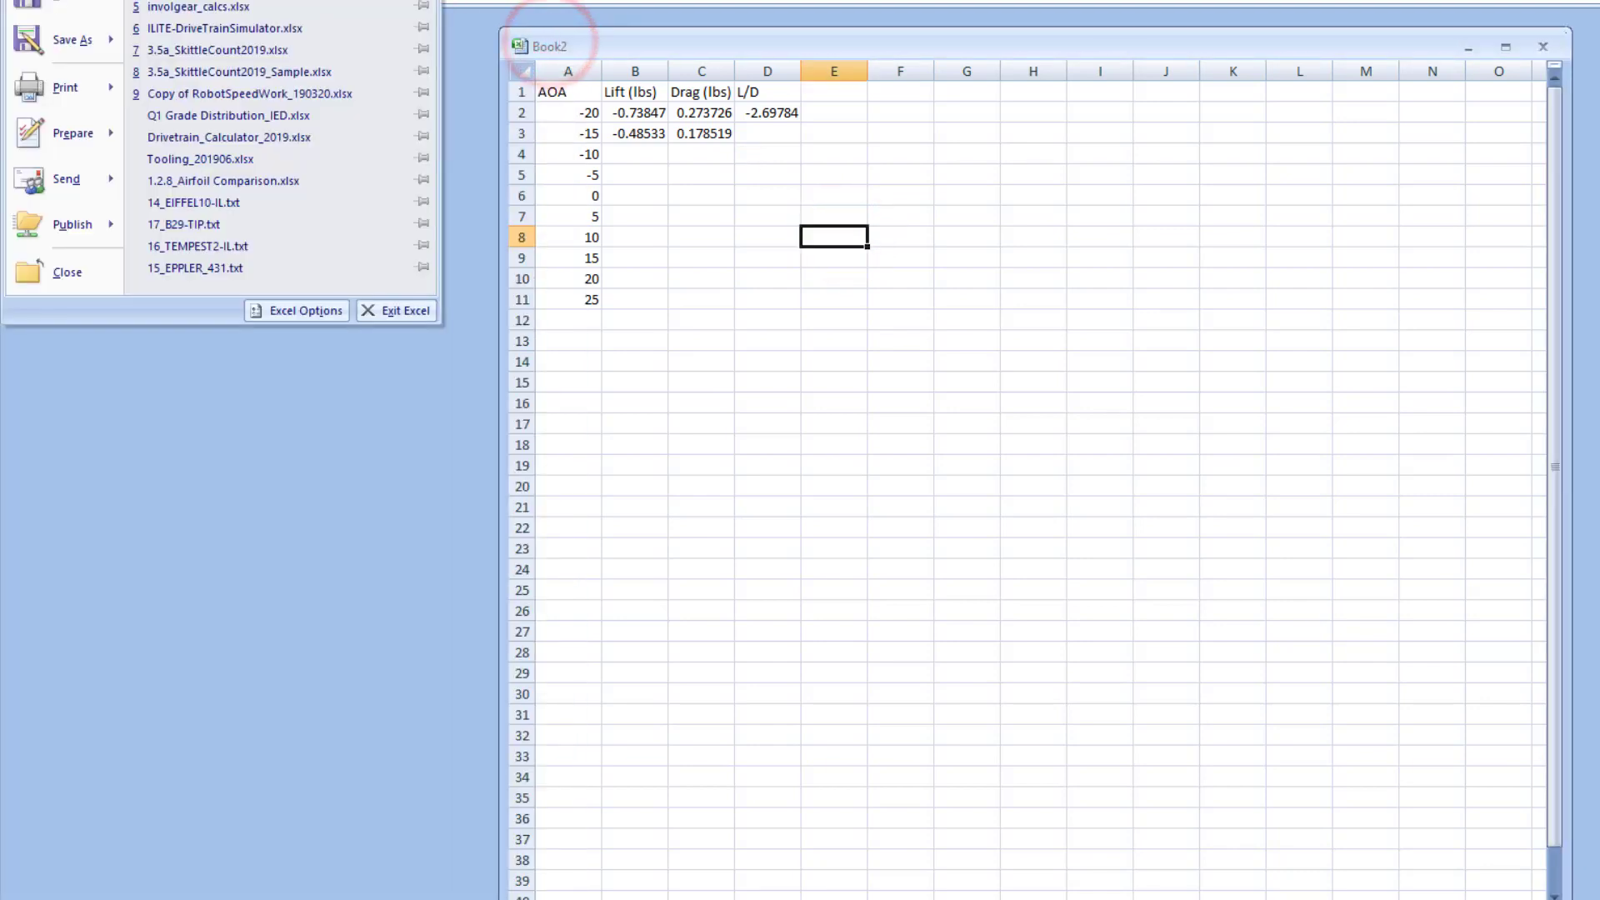
pyautogui.press('o')
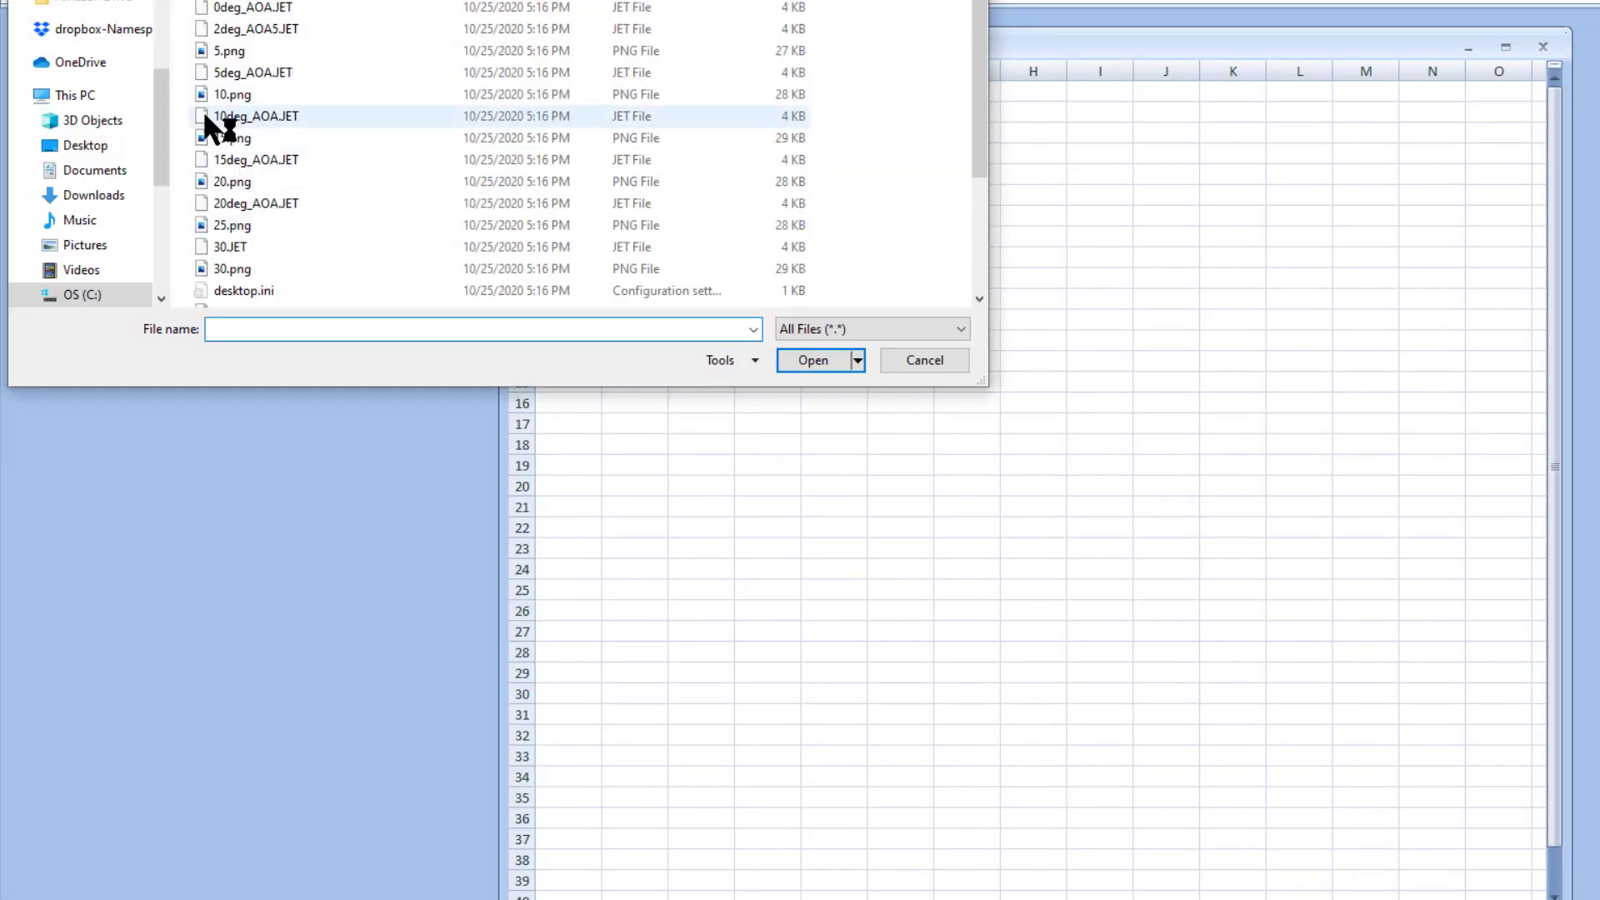
pyautogui.scroll(-2, 251, 235)
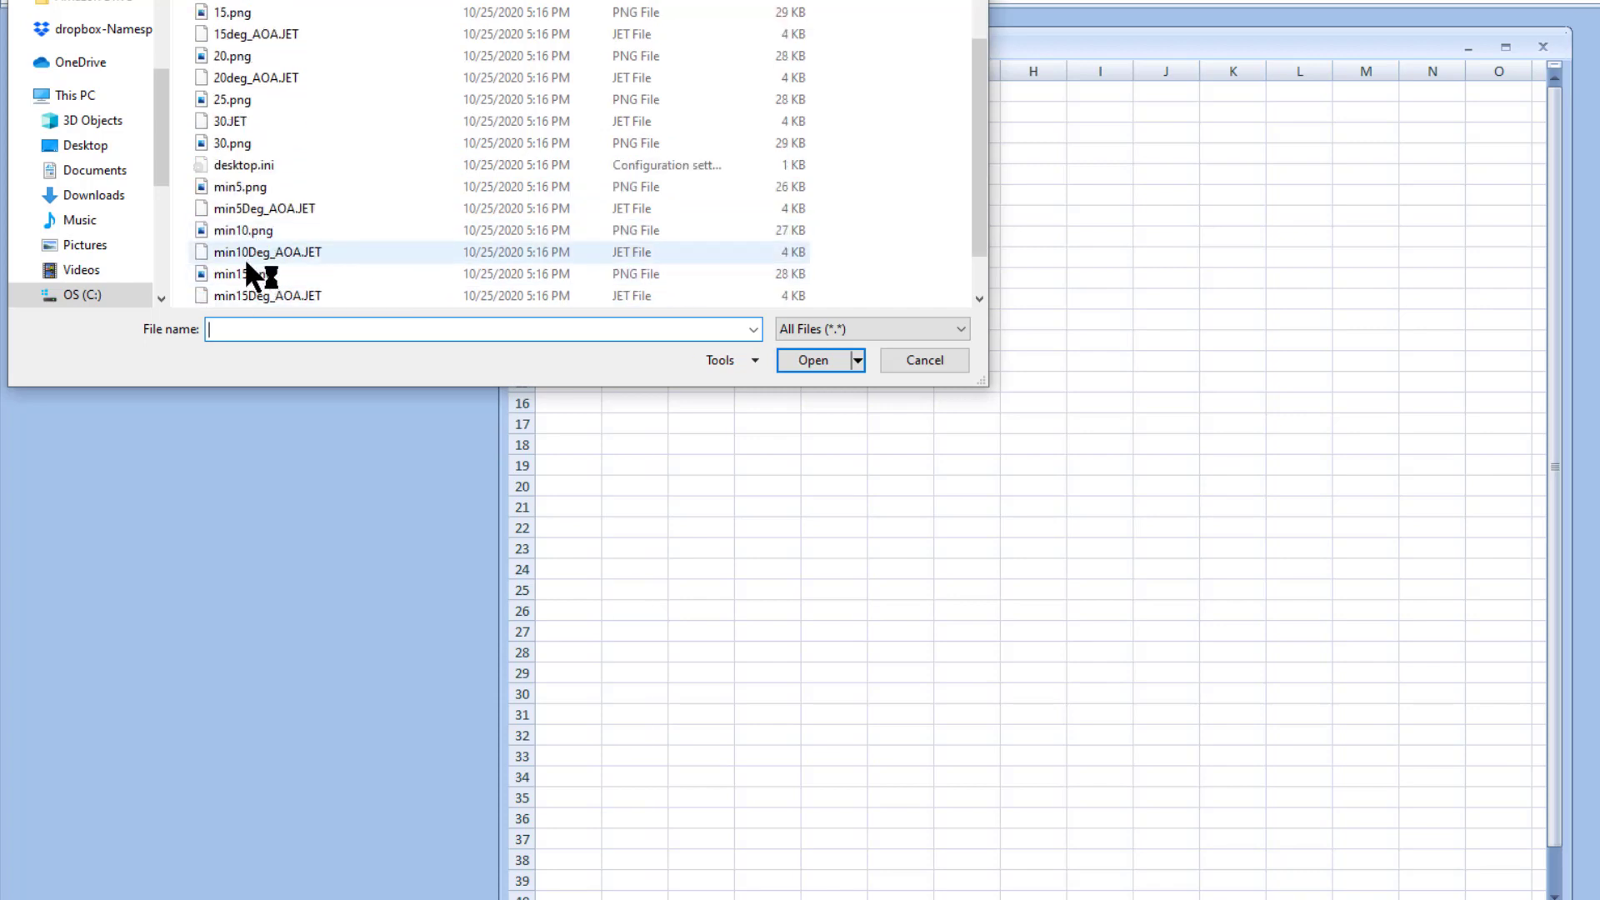
pyautogui.click(246, 251)
pyautogui.click(814, 360)
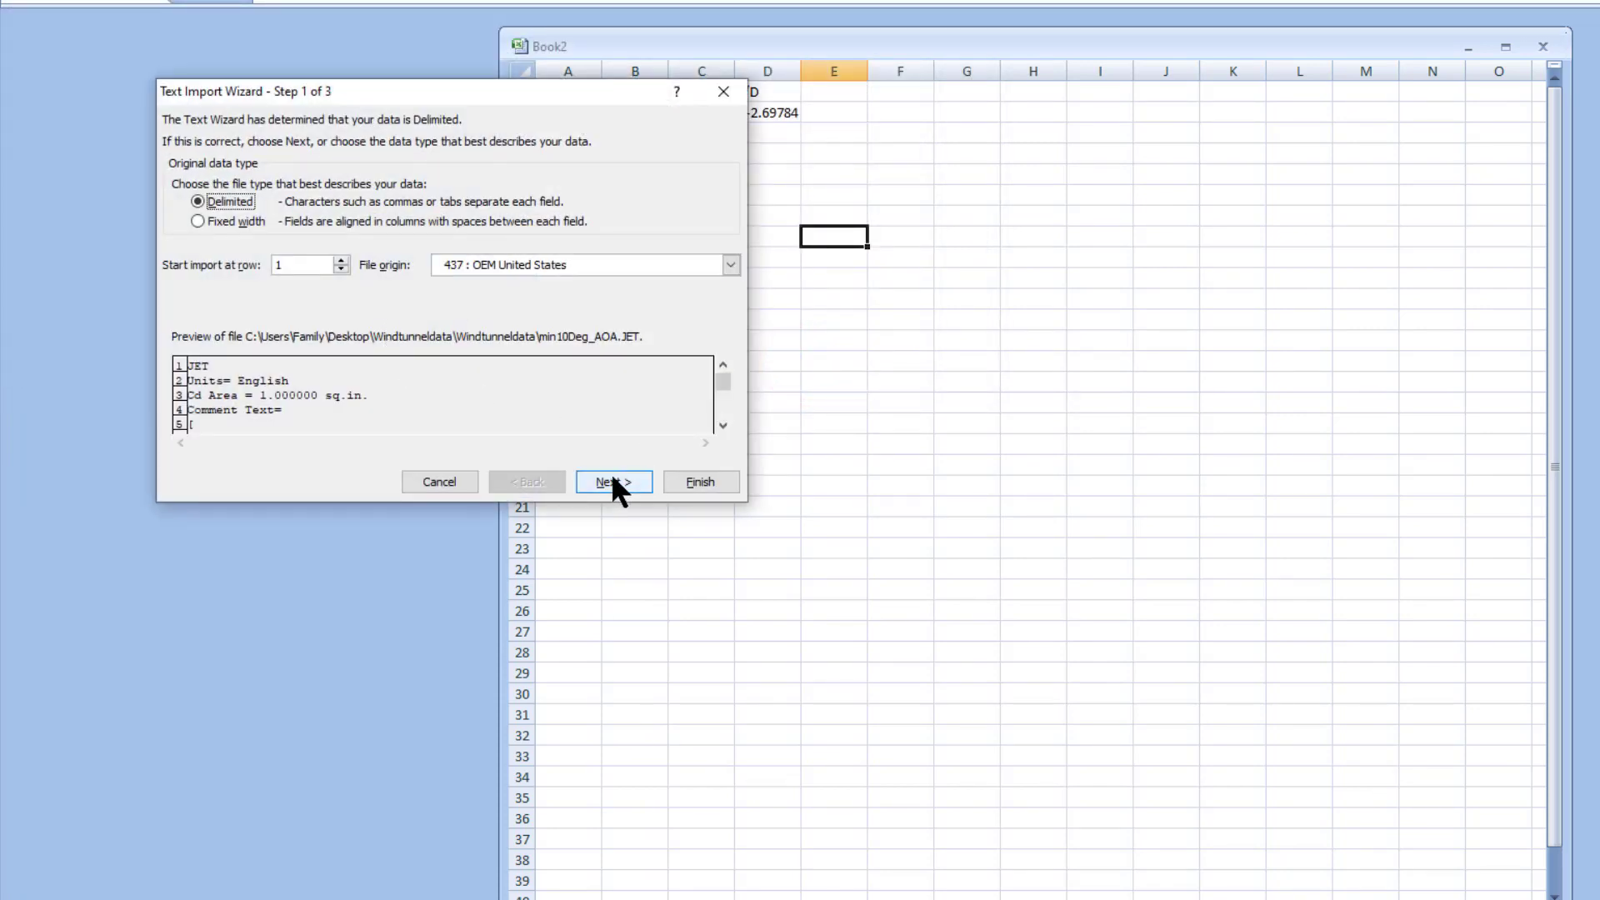
# Import min10Deg_AOA.JET as delimited text, replacing the tab delimiter with comma and keeping the General format.
pyautogui.click(612, 480)
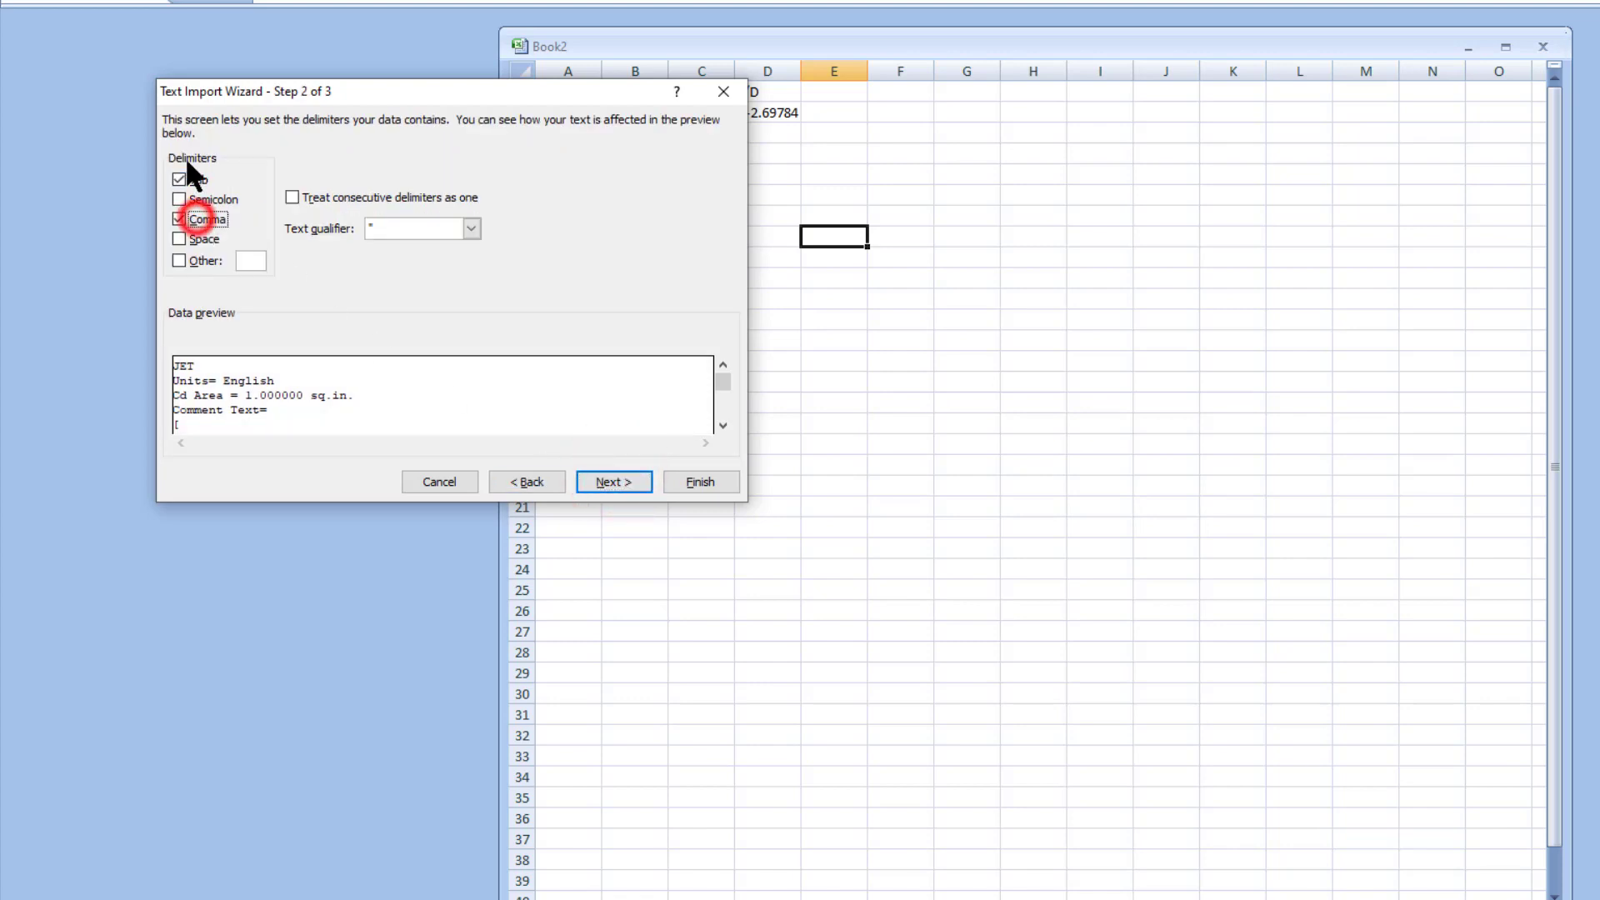
pyautogui.click(613, 482)
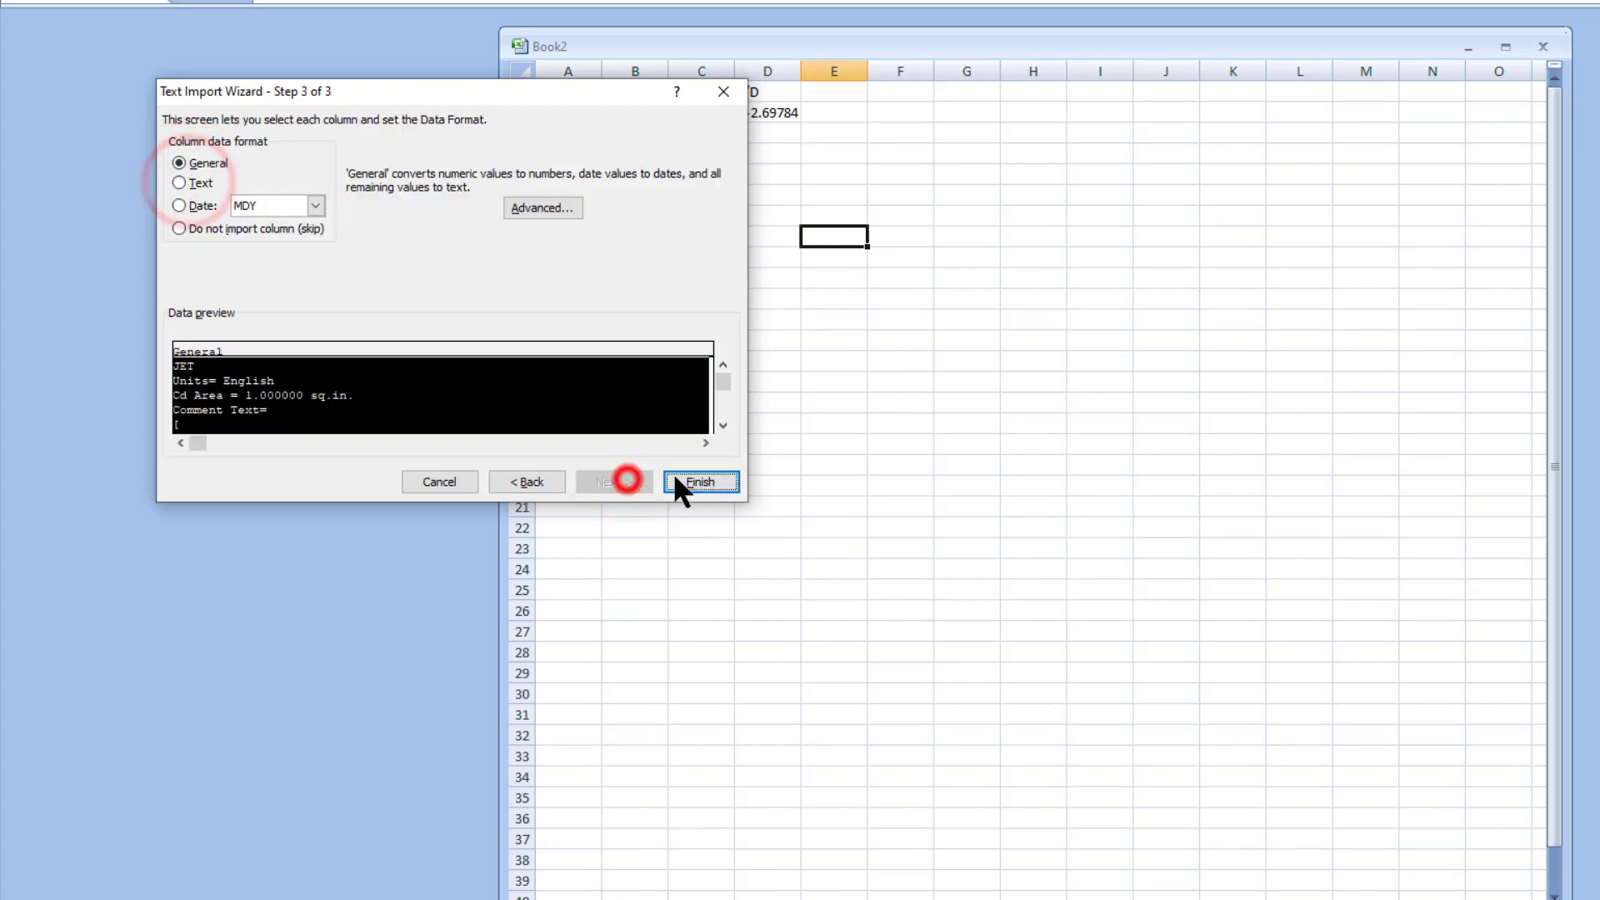
pyautogui.click(693, 481)
# Copy the last row's lift and drag values from the min10Deg_AOA sheet into B4:C4 of Book2, beside the -10 angle.
pyautogui.scroll(-20, 135, 328)
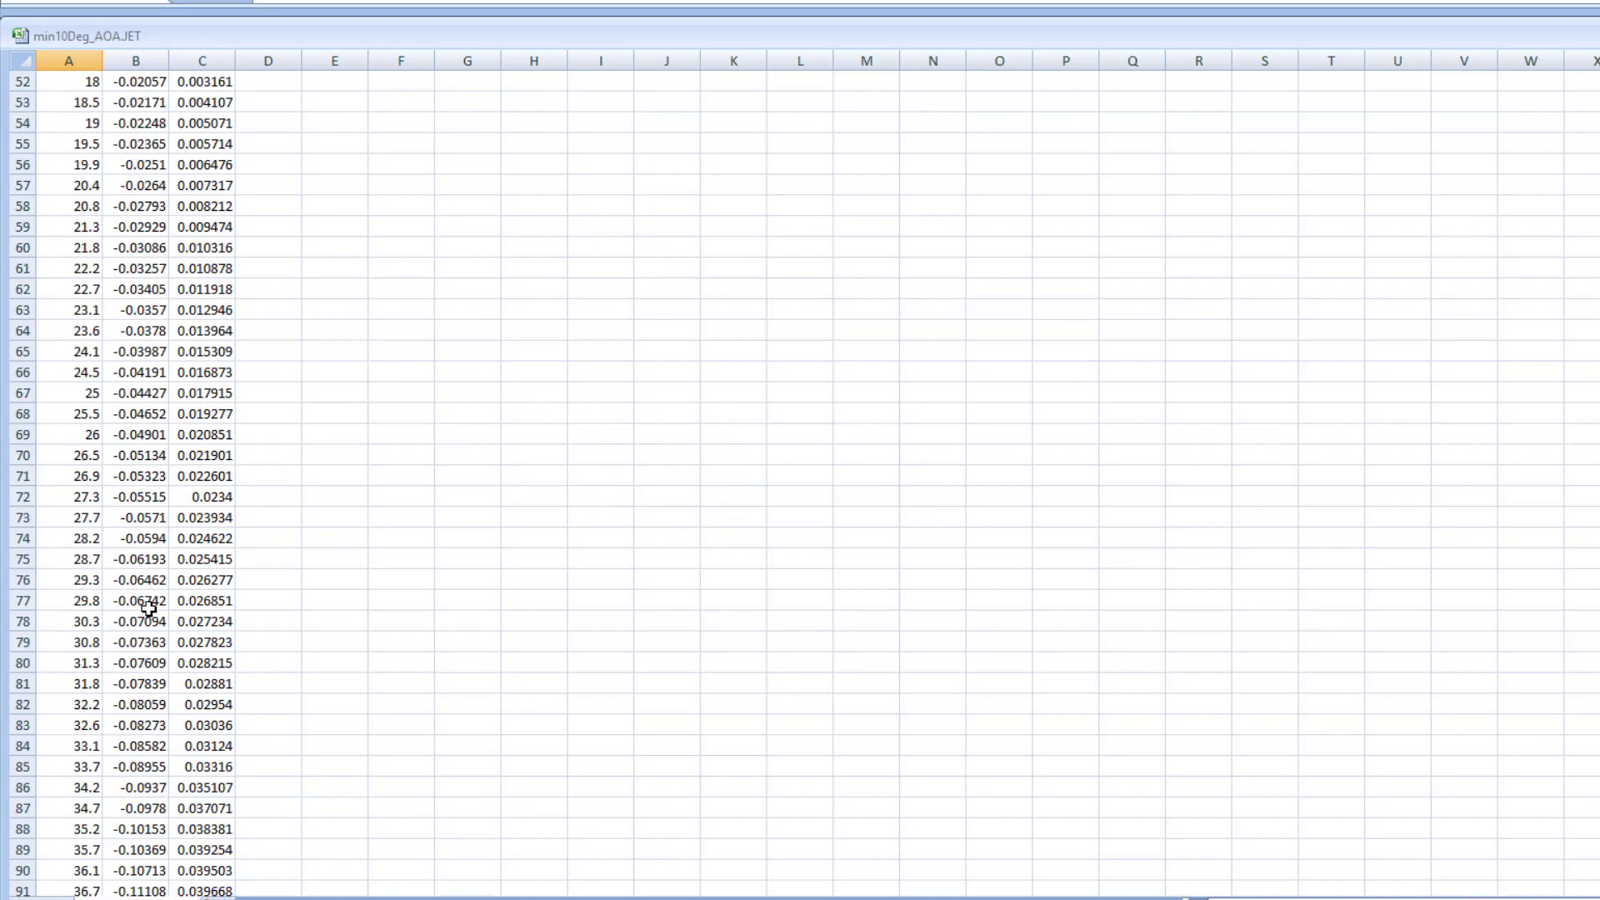
pyautogui.moveTo(146, 721); pyautogui.dragTo(207, 724)
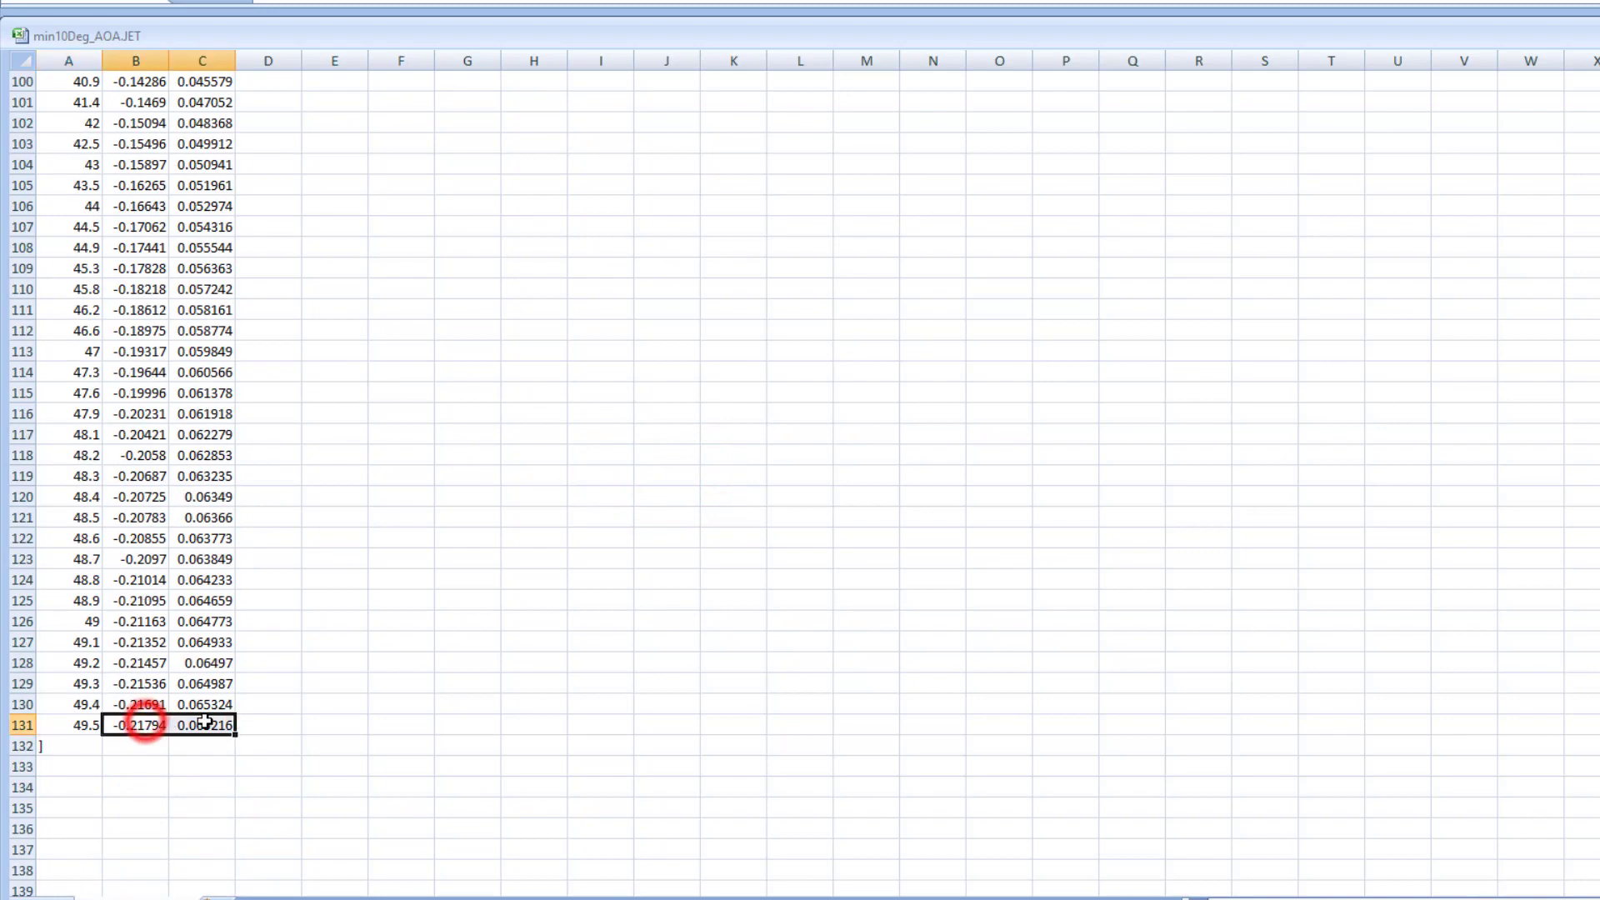
pyautogui.rightClick(212, 722)
pyautogui.click(265, 424)
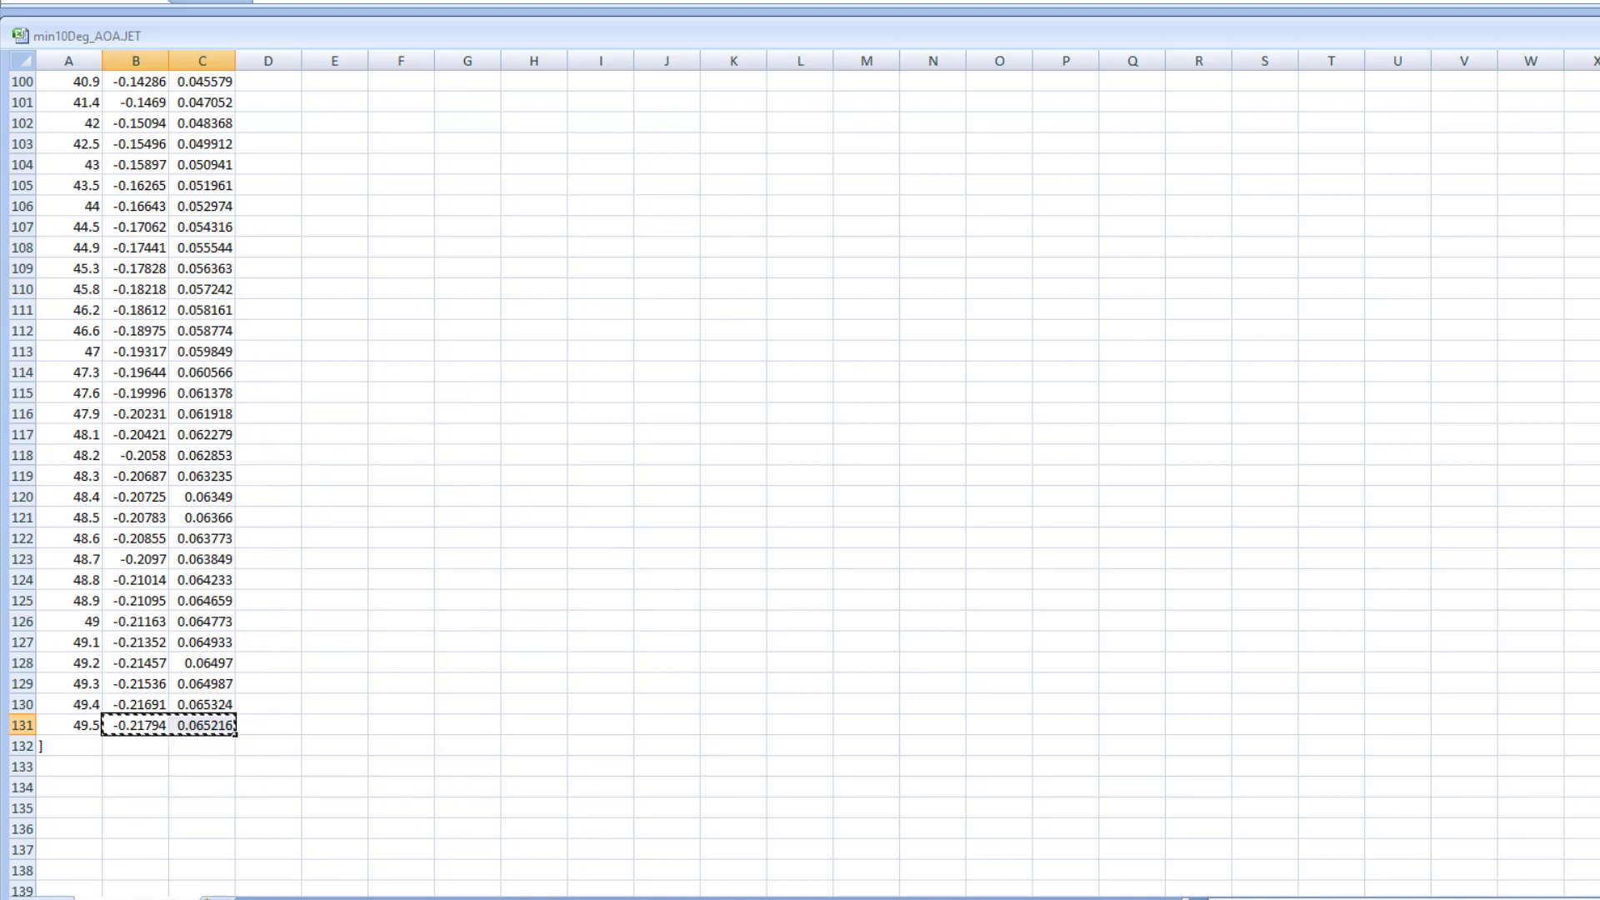
pyautogui.moveTo(1592, 102); pyautogui.dragTo(332, 275)
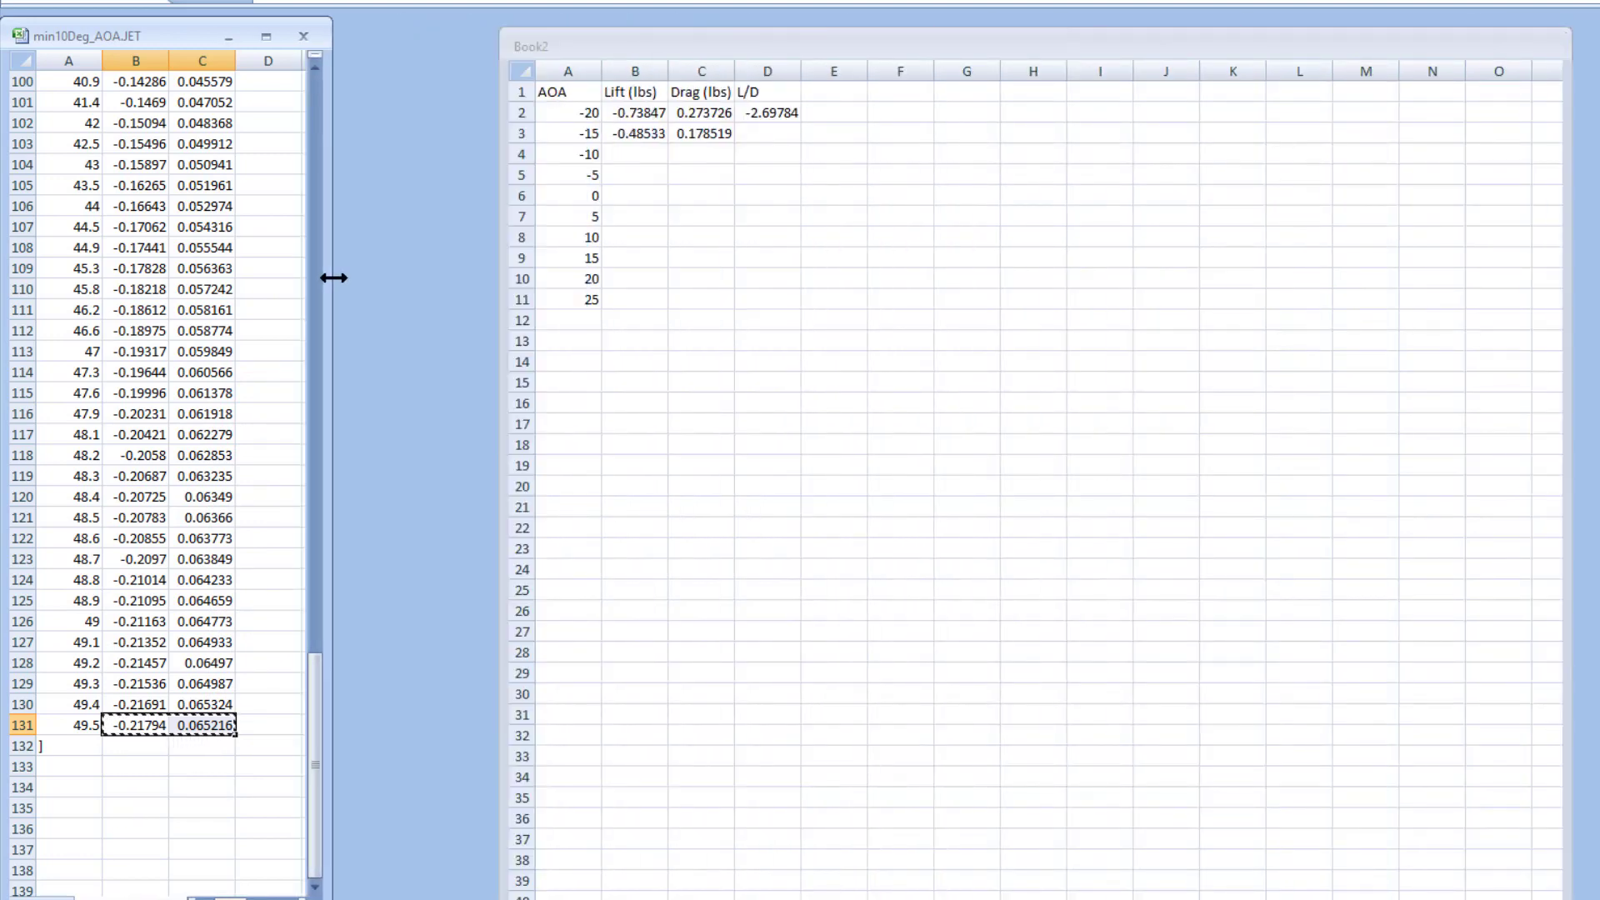
pyautogui.rightClick(646, 153)
pyautogui.click(506, 212)
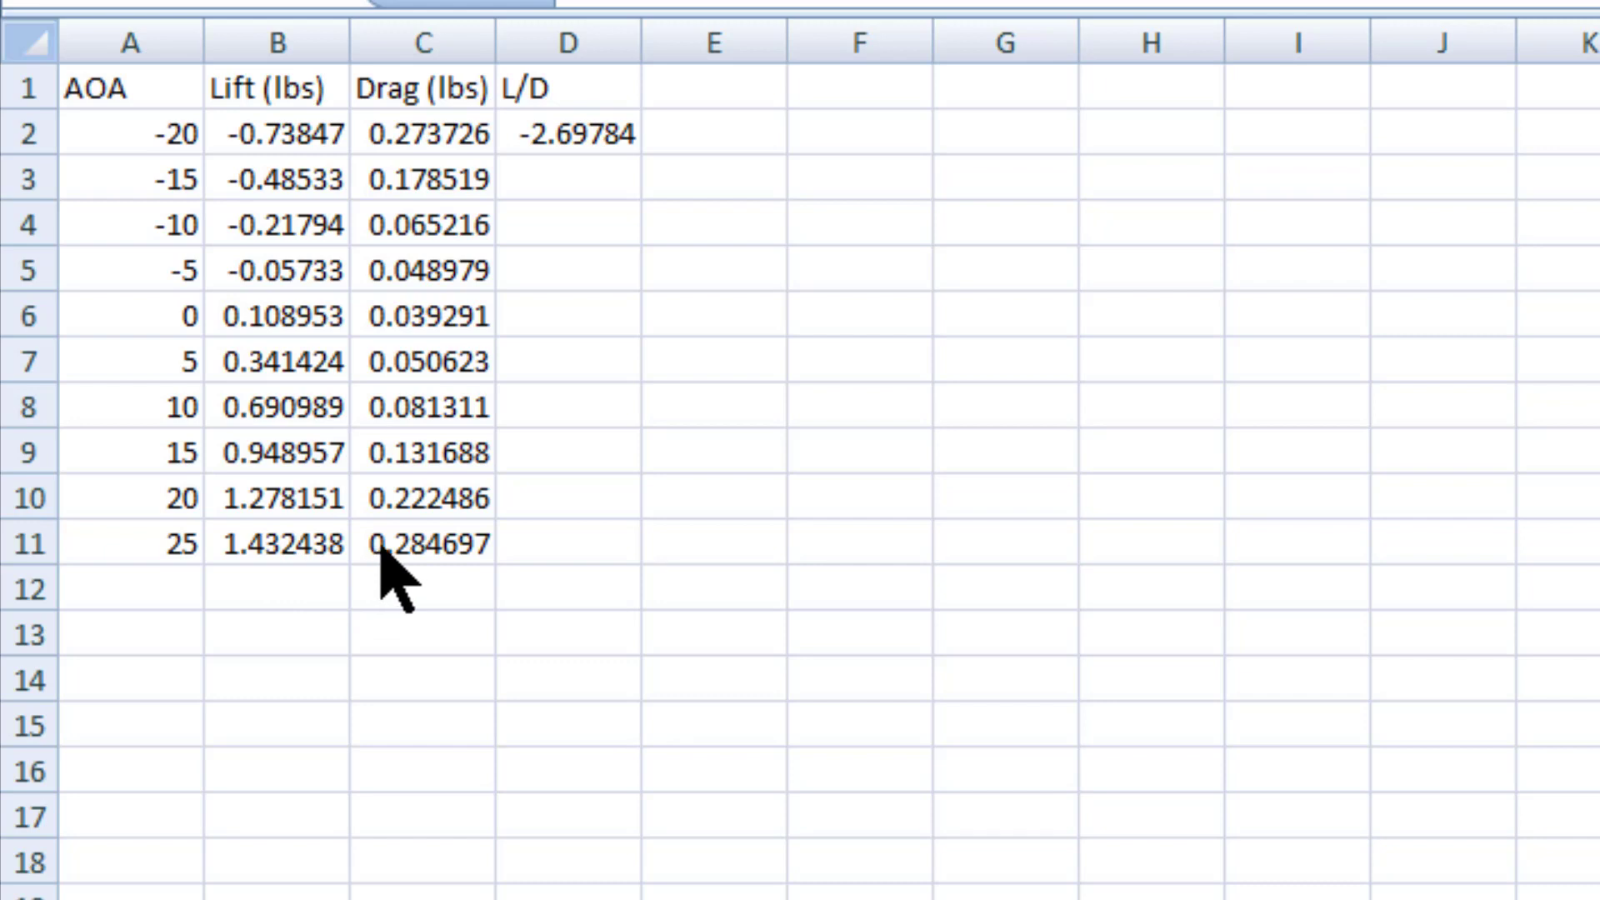
# Clear the L/D formula from D2.
pyautogui.click(551, 140)
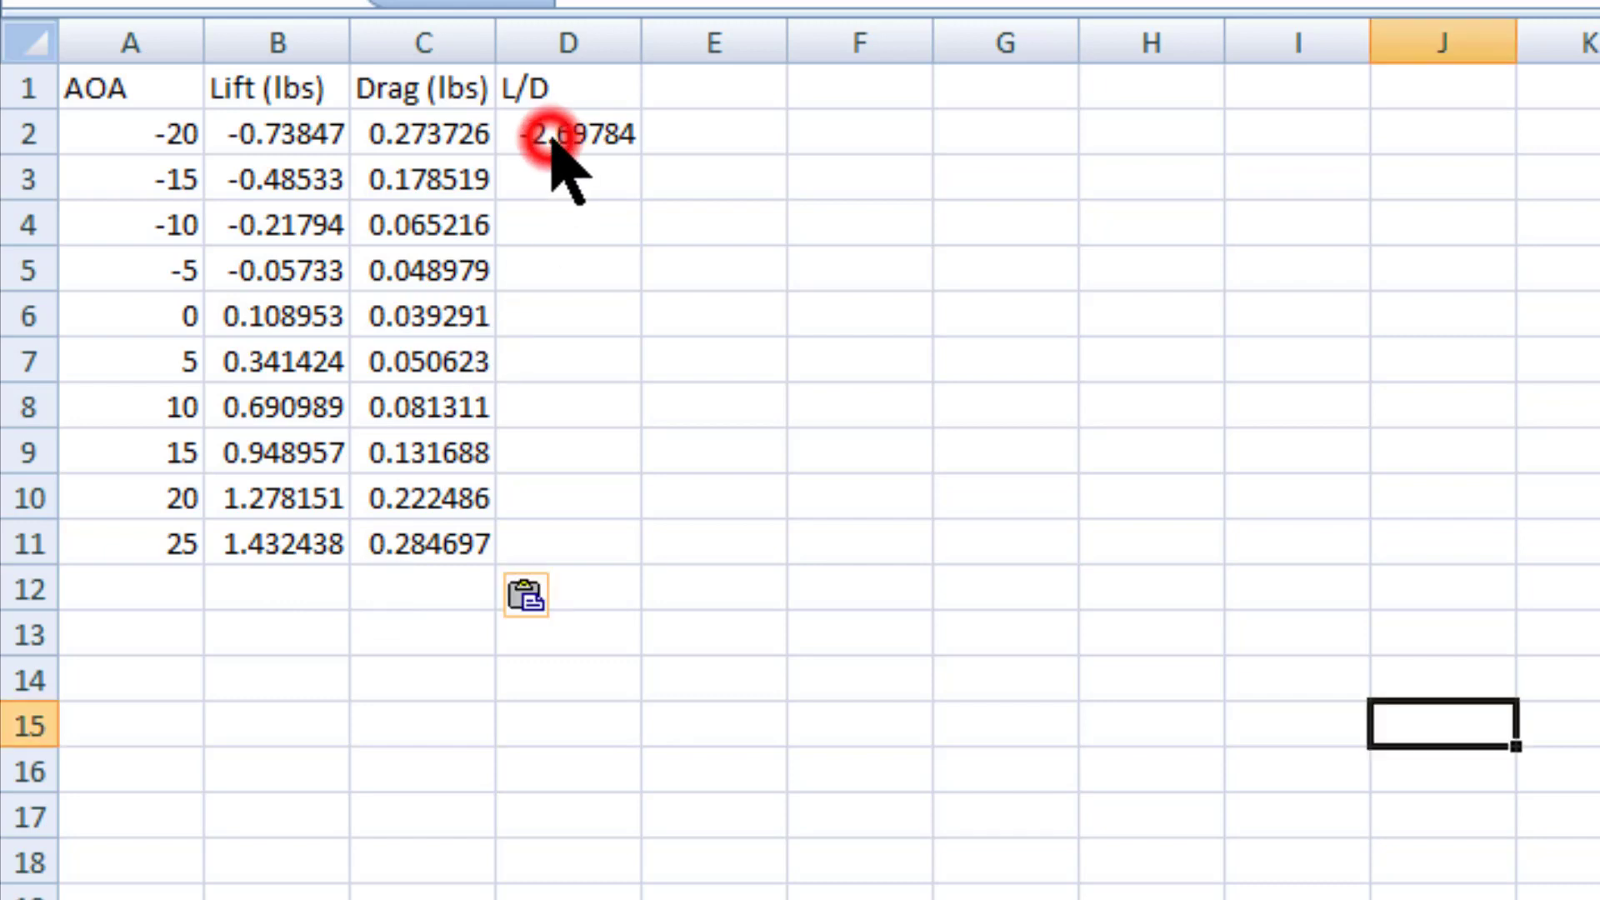
pyautogui.click(552, 139)
pyautogui.press('Delete')
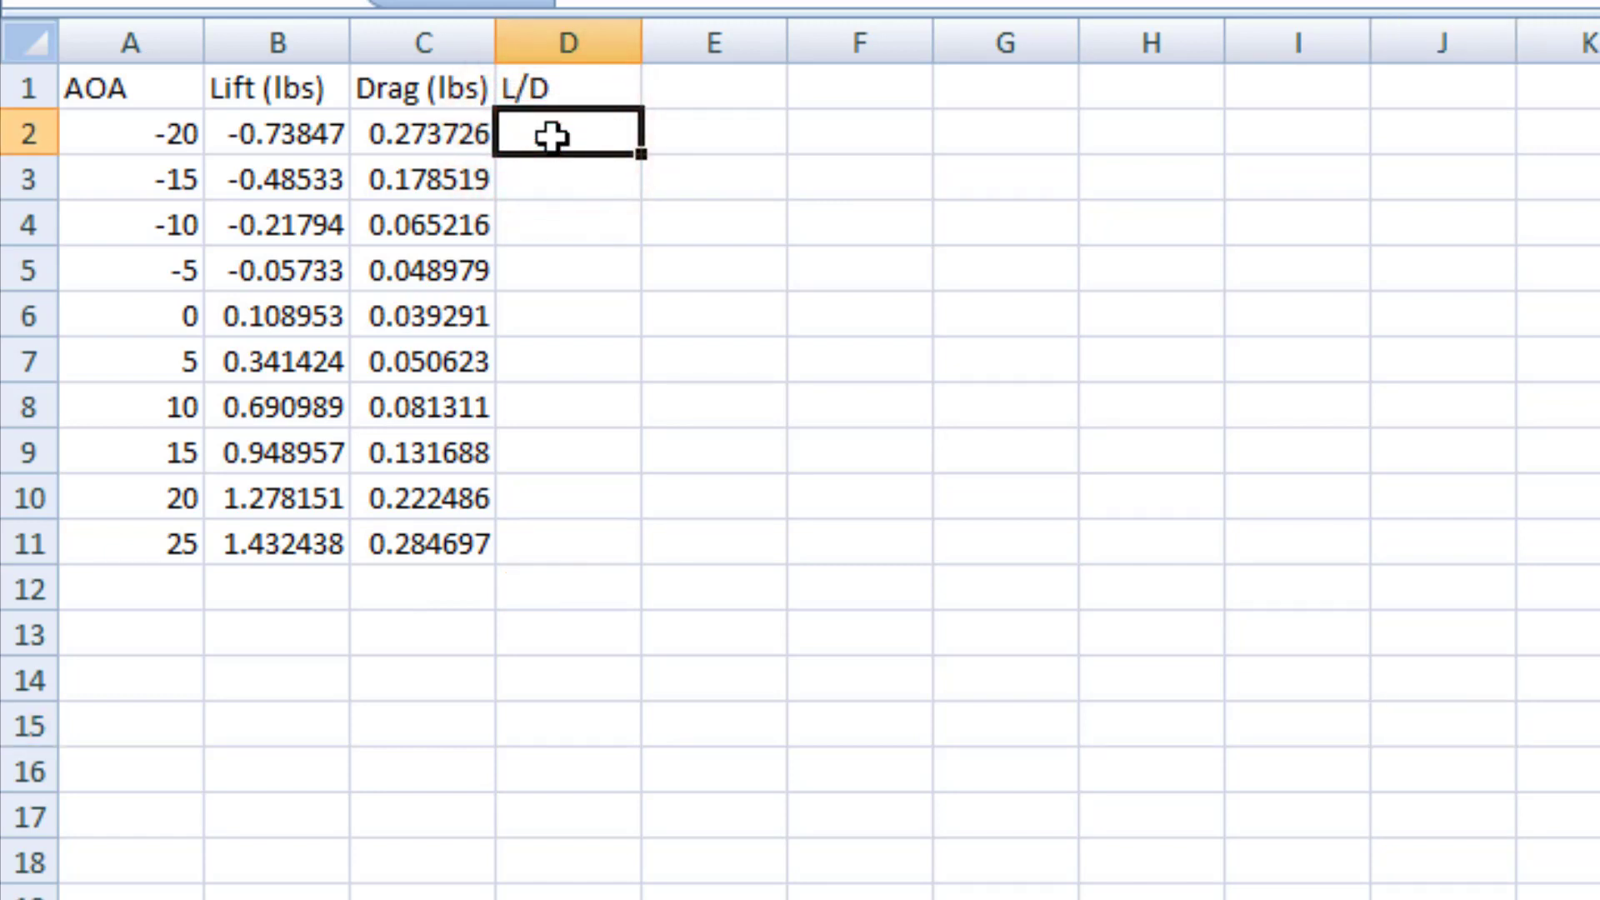
pyautogui.click(554, 212)
# Enter the lift-to-drag formula =B2/C2 in D2 for the -20 angle.
pyautogui.click(544, 142)
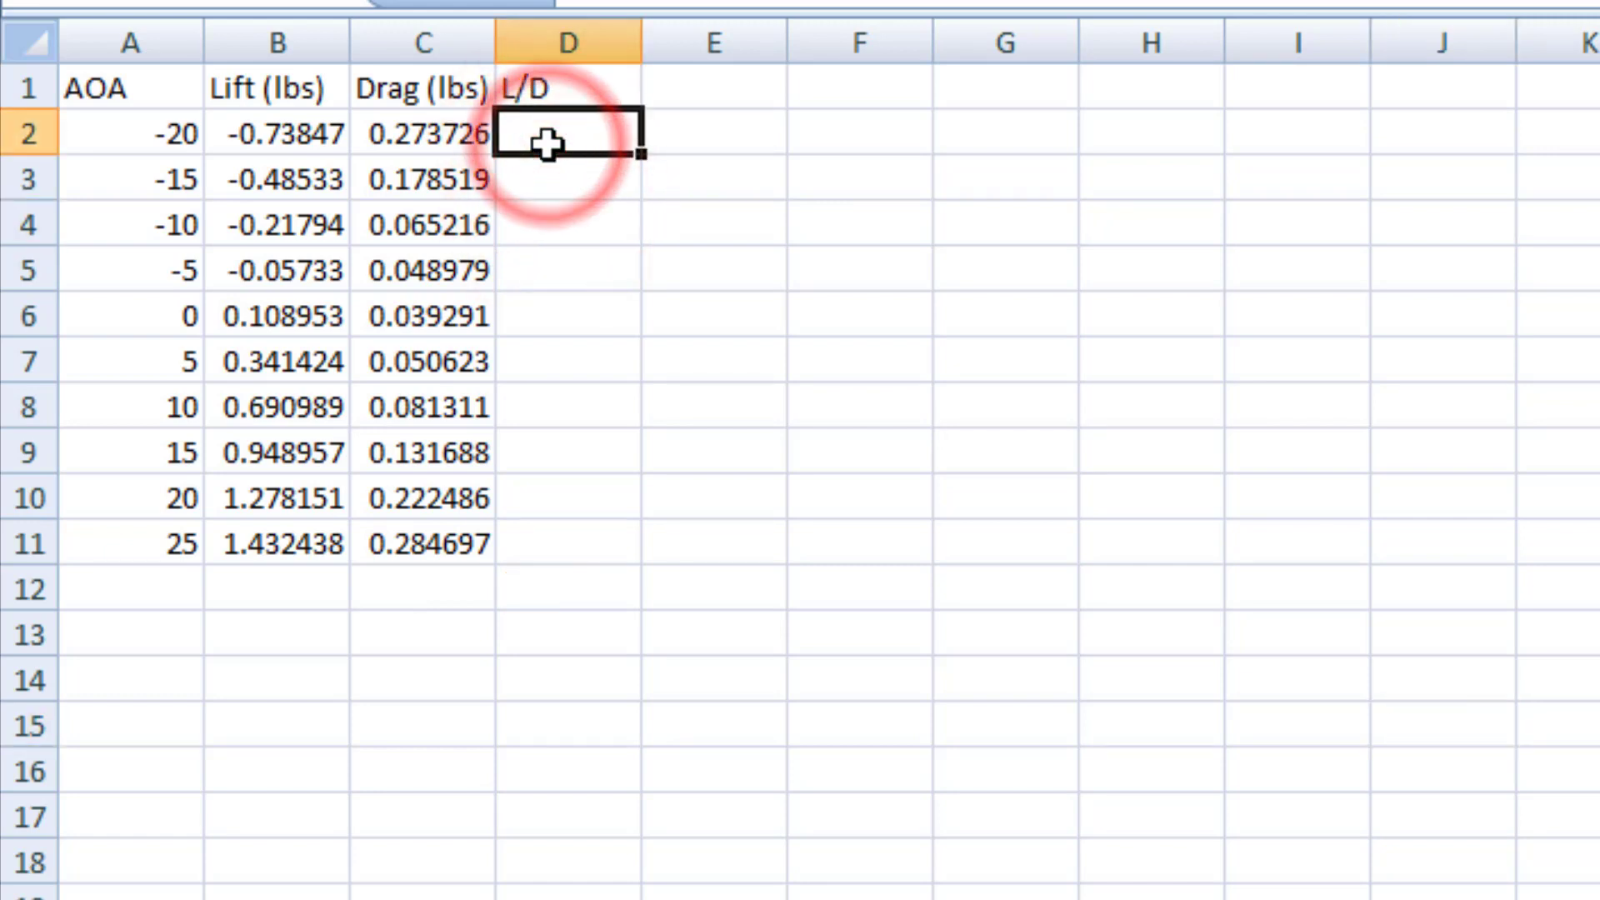
pyautogui.write('=')
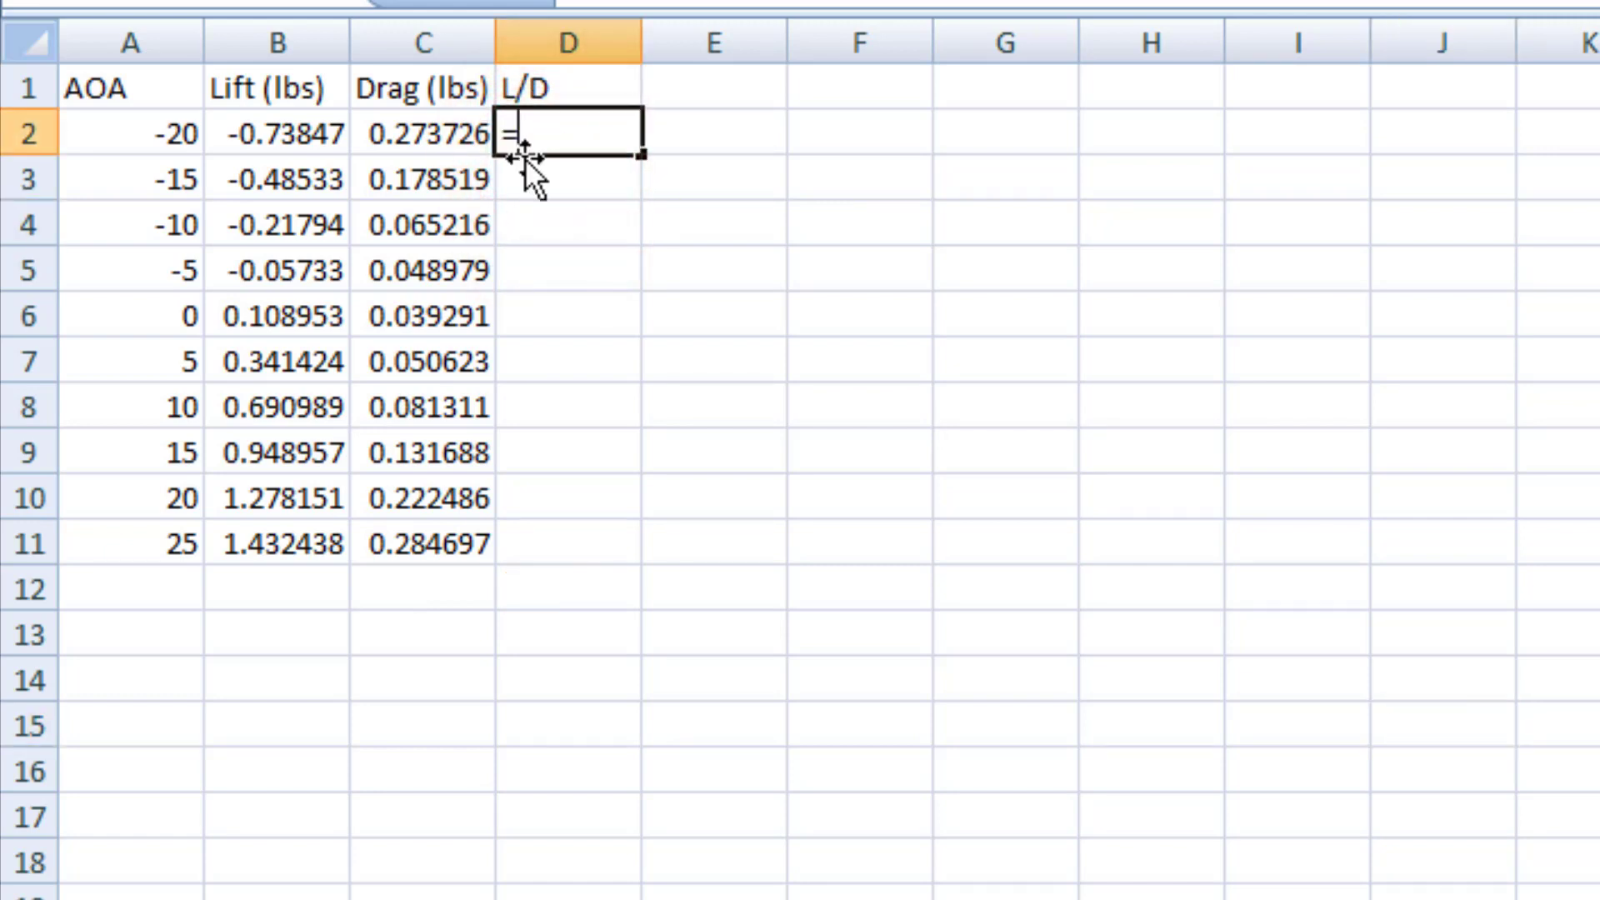
pyautogui.click(283, 140)
pyautogui.write('/')
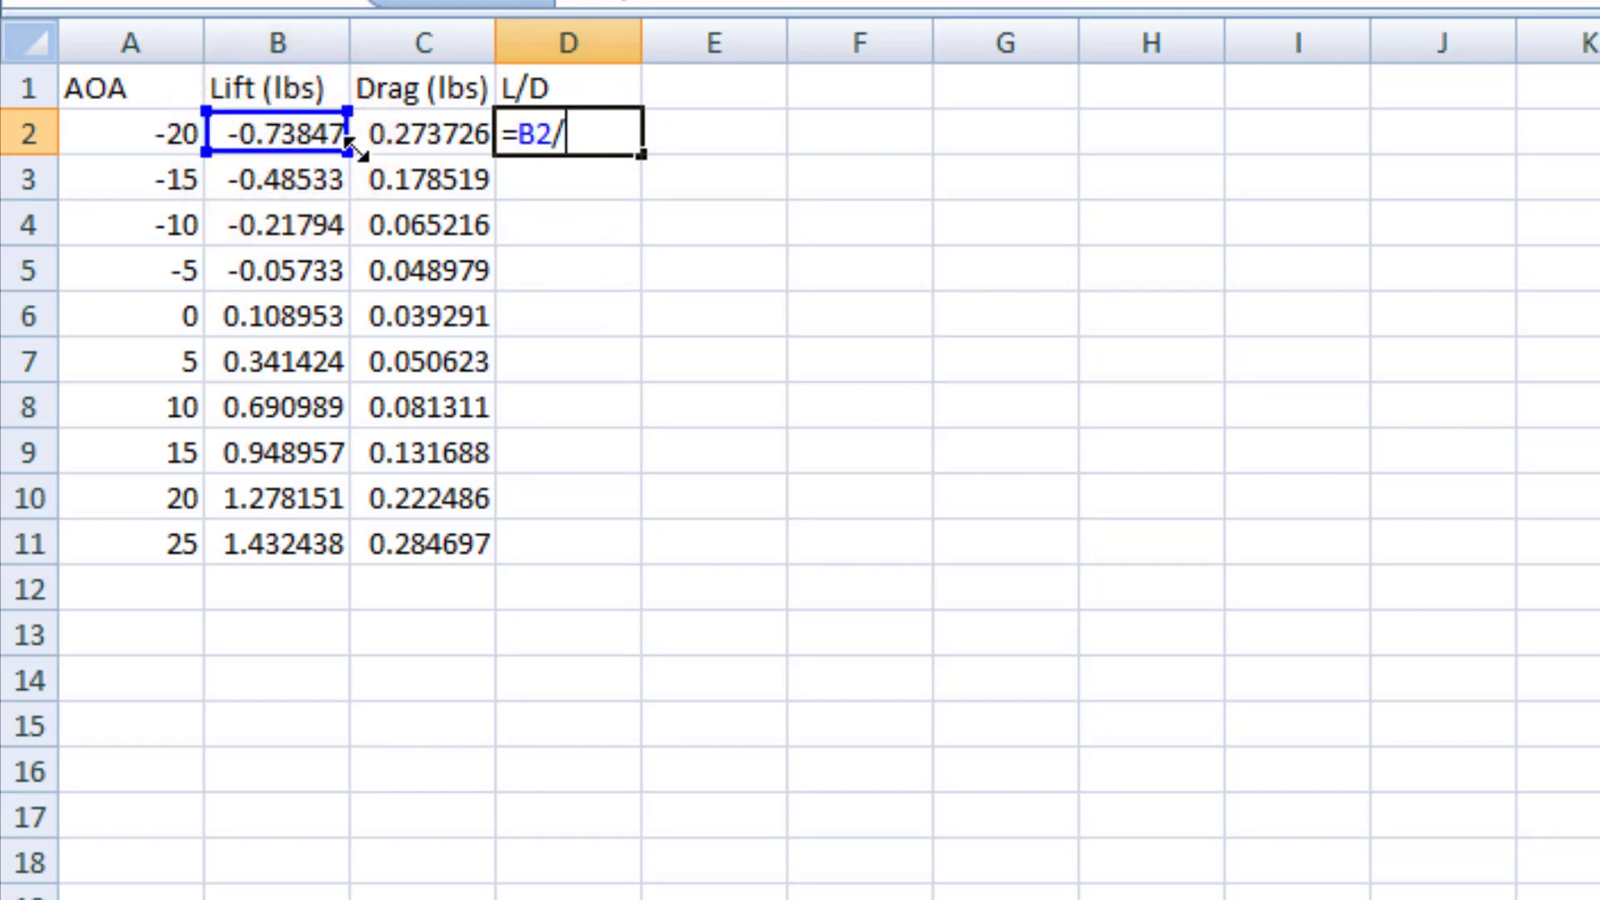
pyautogui.click(417, 140)
pyautogui.press('Return')
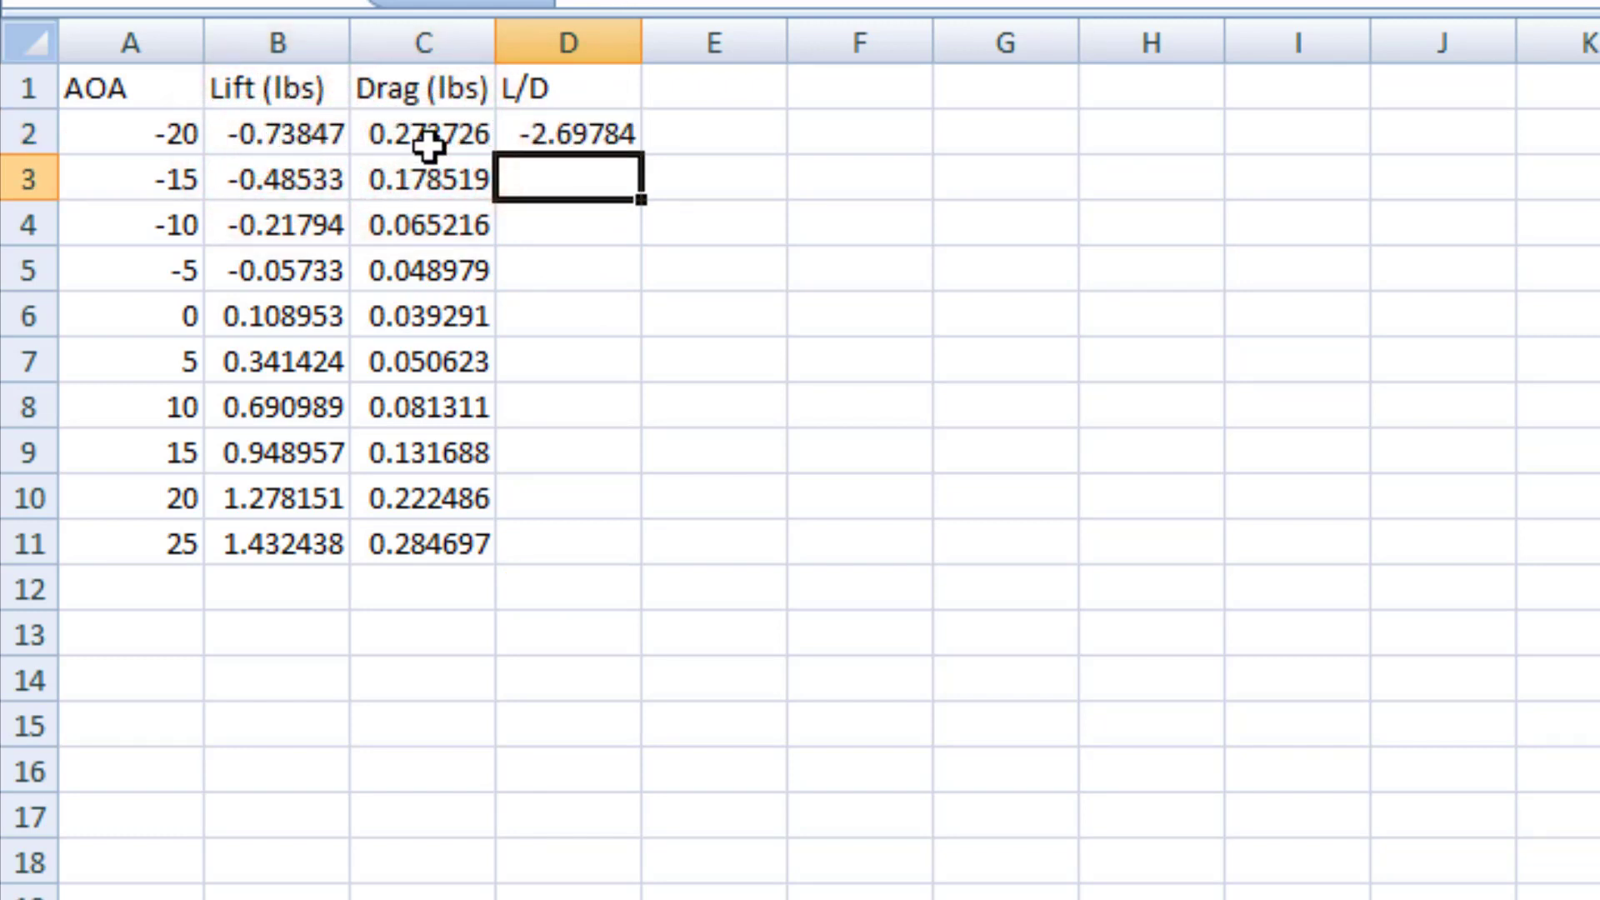
# Fill the L/D formula from D2 down through D11 to cover all angles up to 25.
pyautogui.click(560, 126)
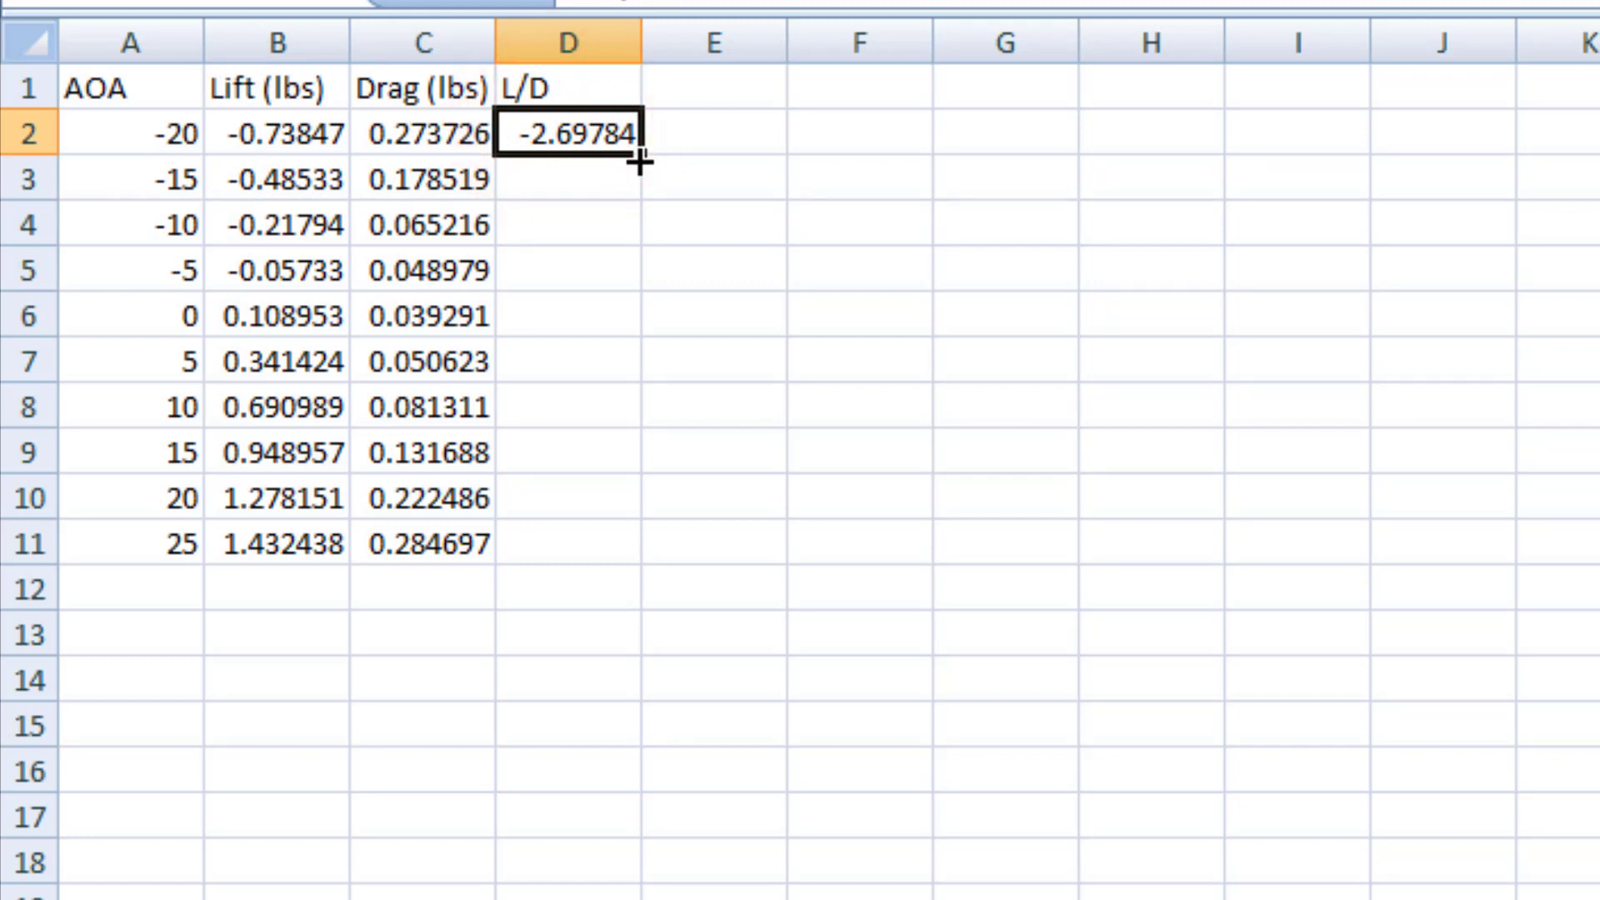
pyautogui.moveTo(639, 162); pyautogui.dragTo(605, 554)
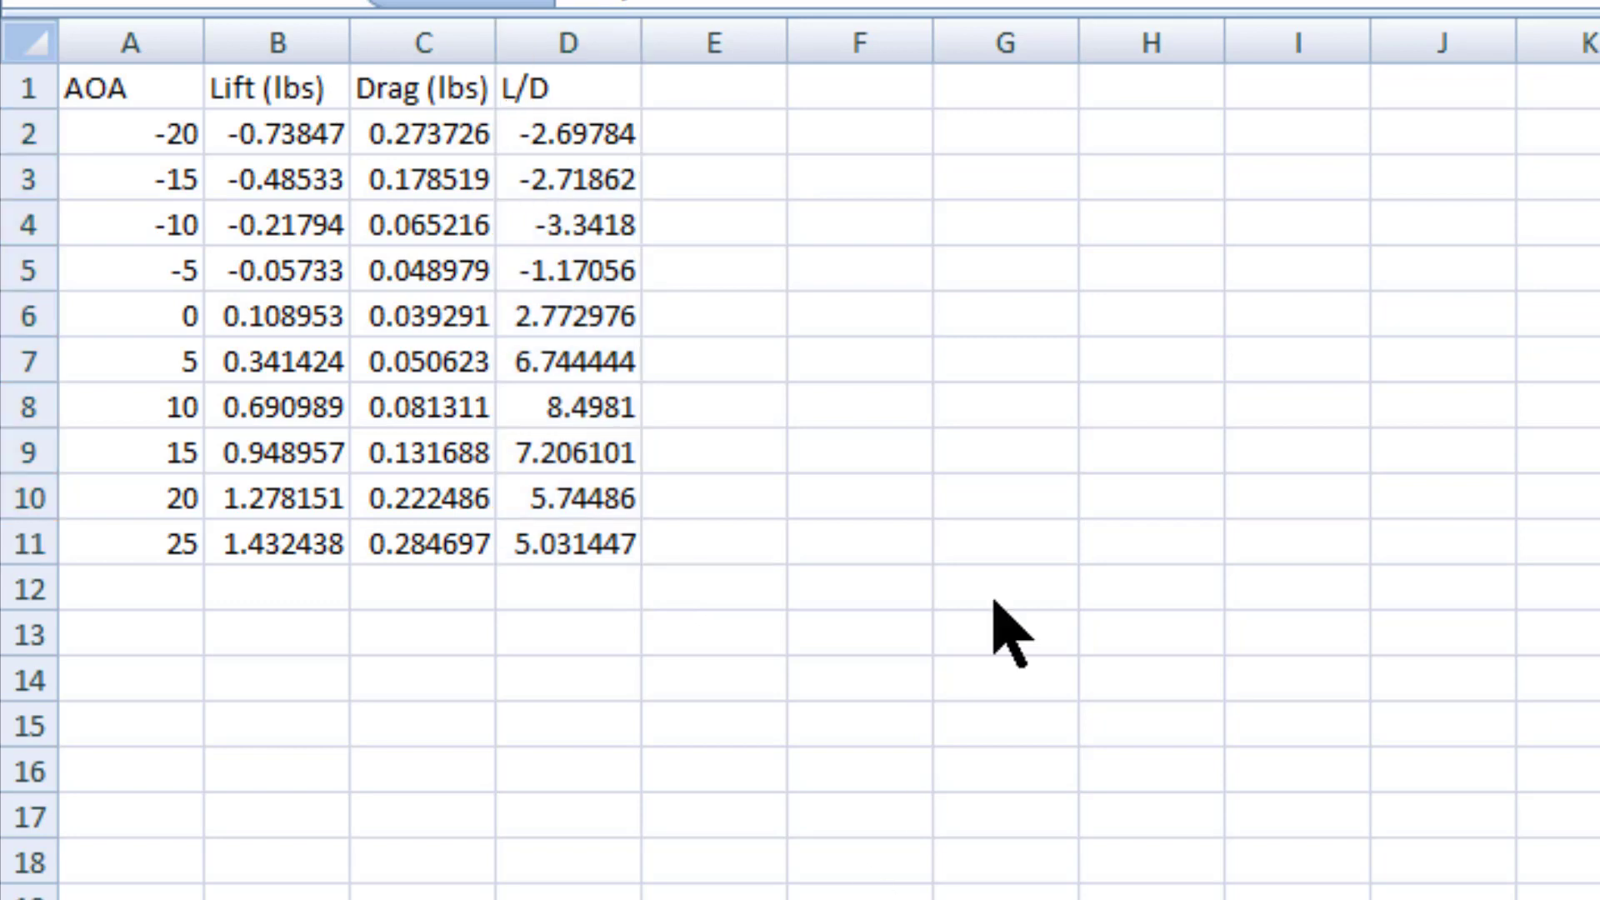
pyautogui.click(553, 136)
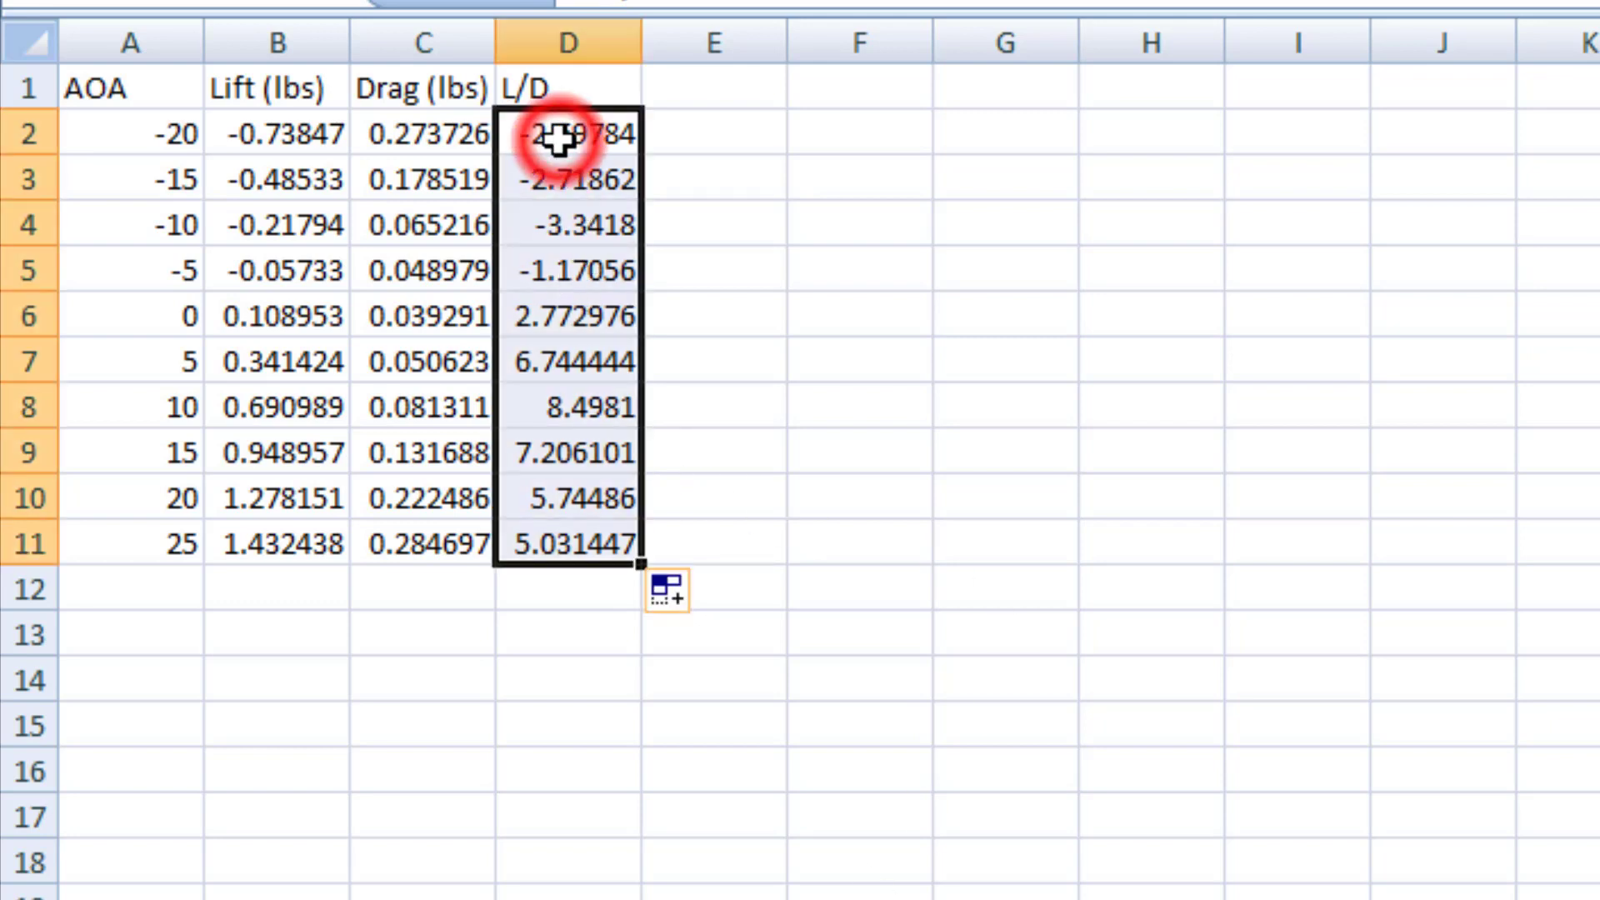
pyautogui.click(561, 178)
pyautogui.click(575, 223)
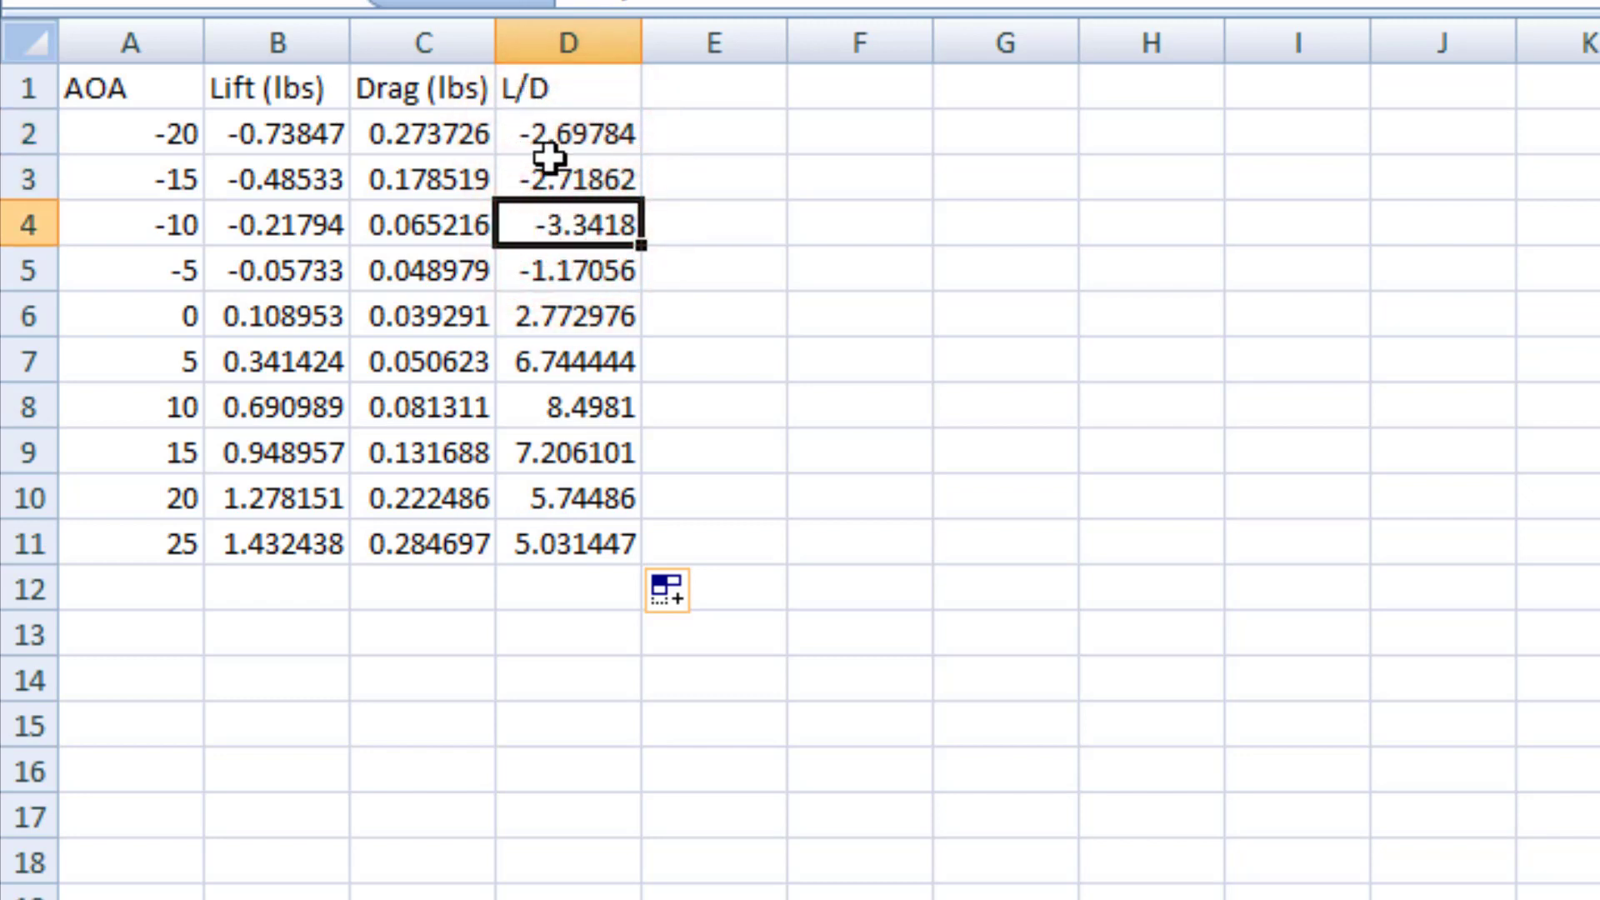
pyautogui.click(741, 133)
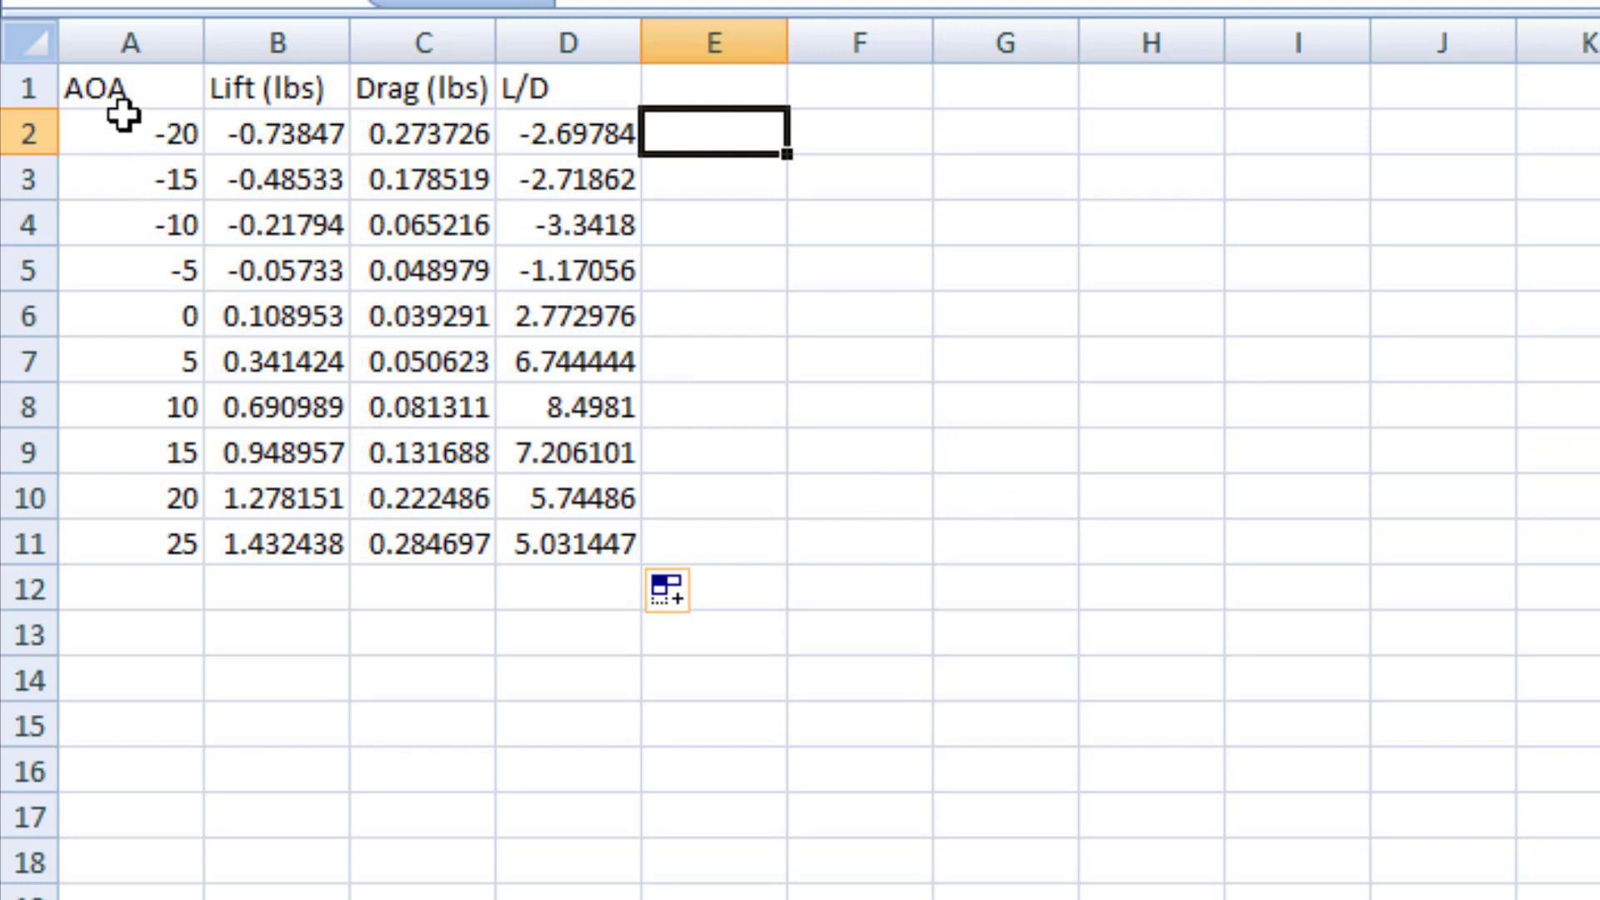
# Insert a scatter chart with smooth lines and markers from the AOA, lift, drag and L/D table in A1:D11.
pyautogui.moveTo(123, 91); pyautogui.dragTo(621, 536)
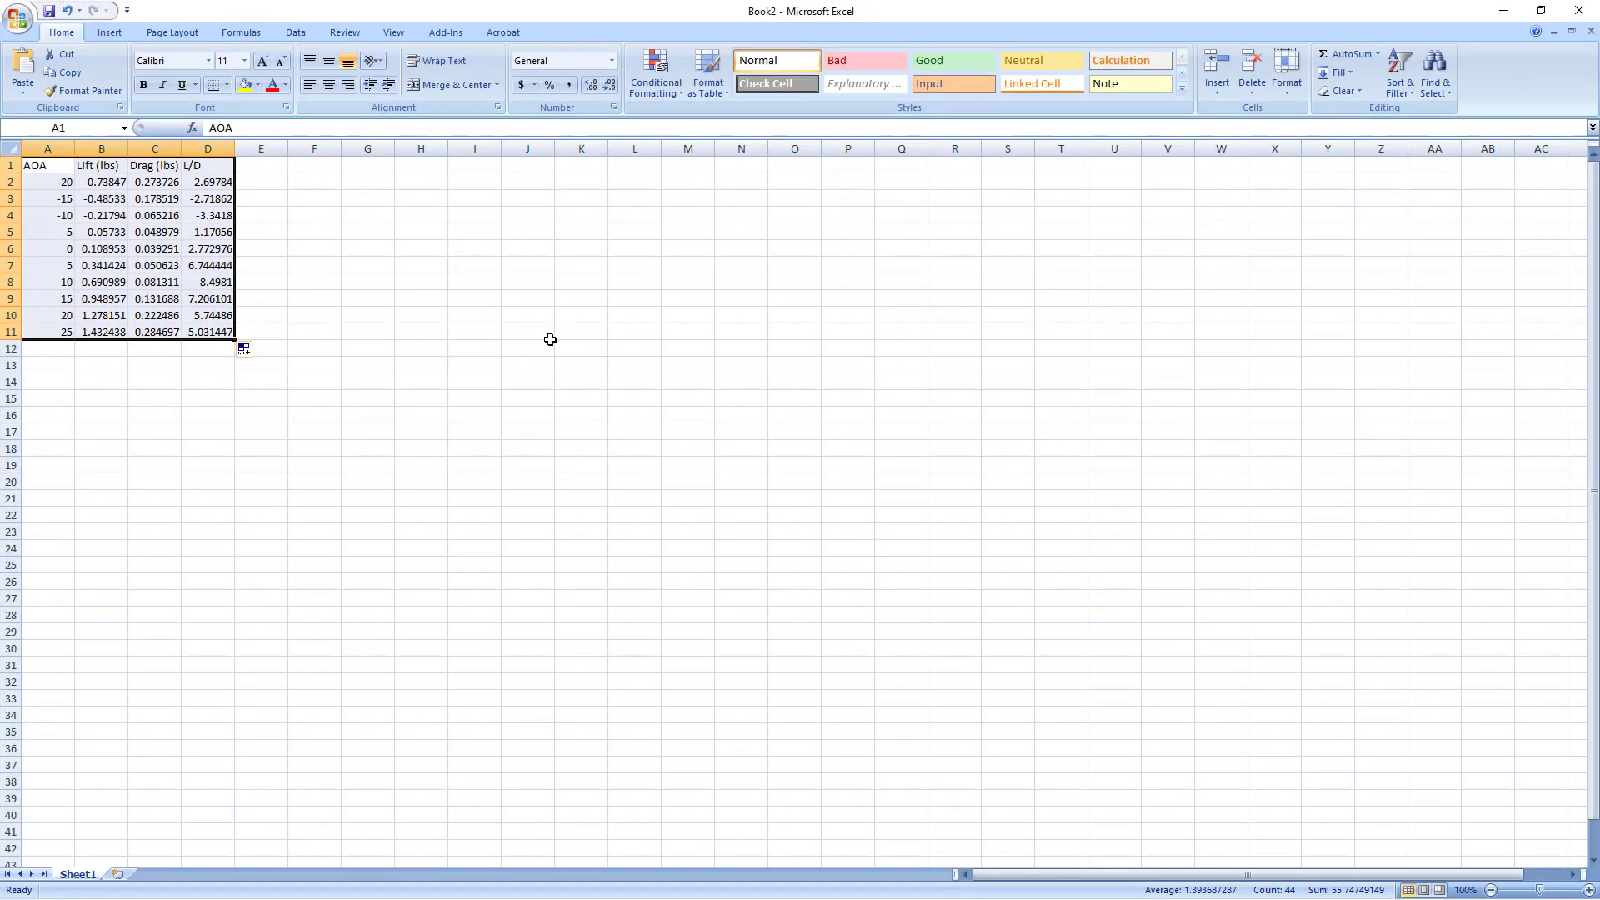
pyautogui.click(112, 32)
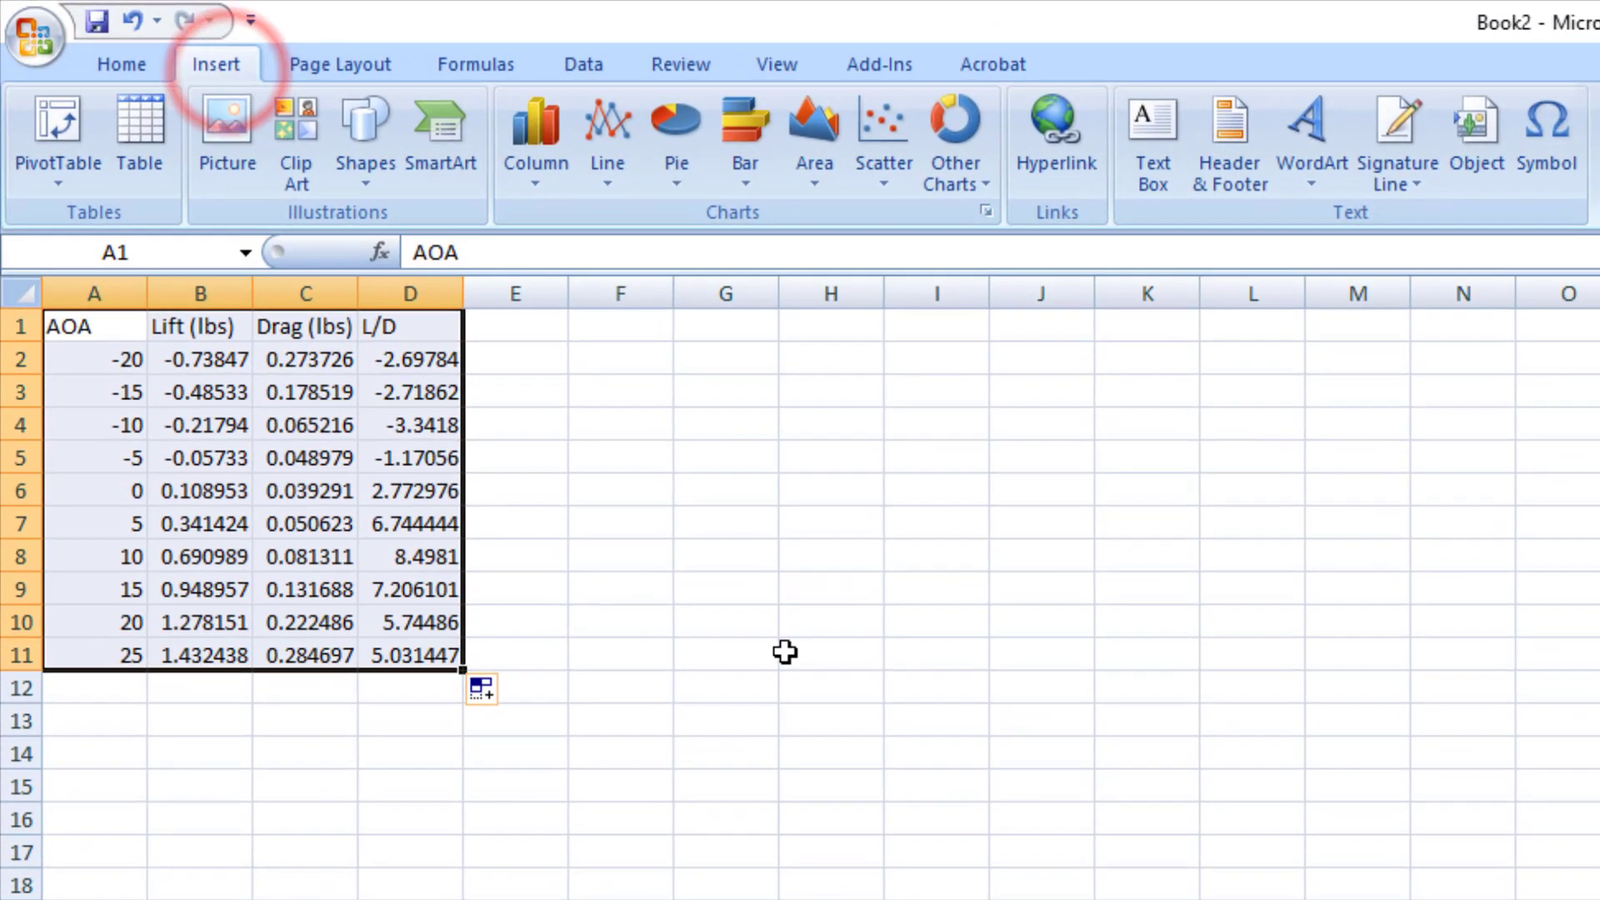
pyautogui.click(885, 188)
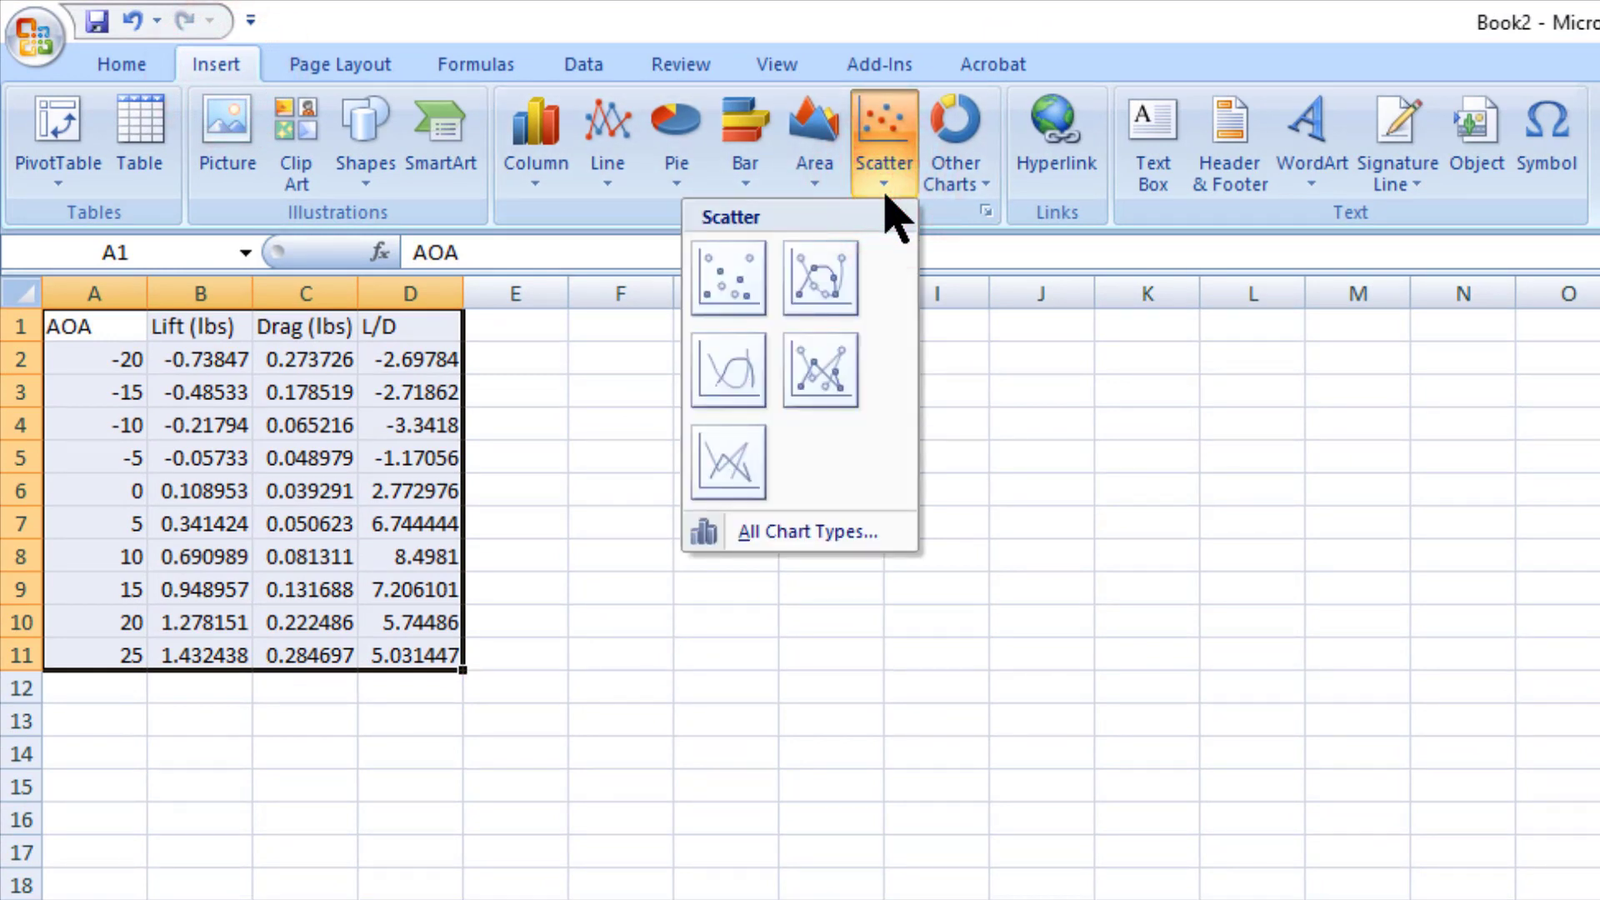
pyautogui.click(829, 287)
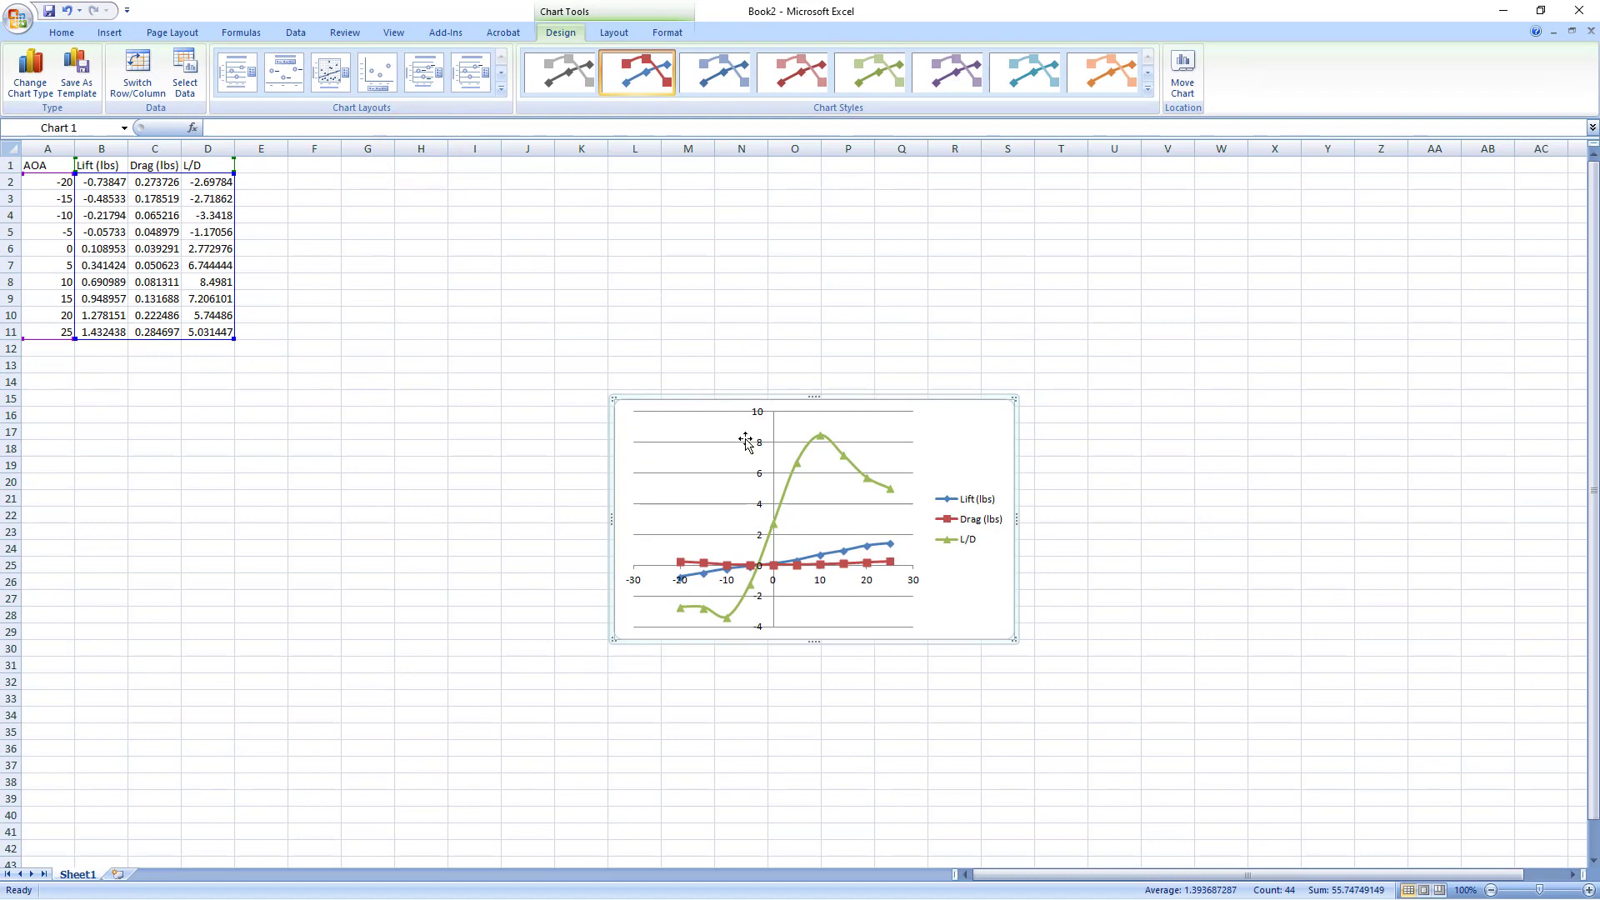
# Move the whole chart closer to the data table, spanning about columns G to N, and deselect it.
pyautogui.click(746, 442)
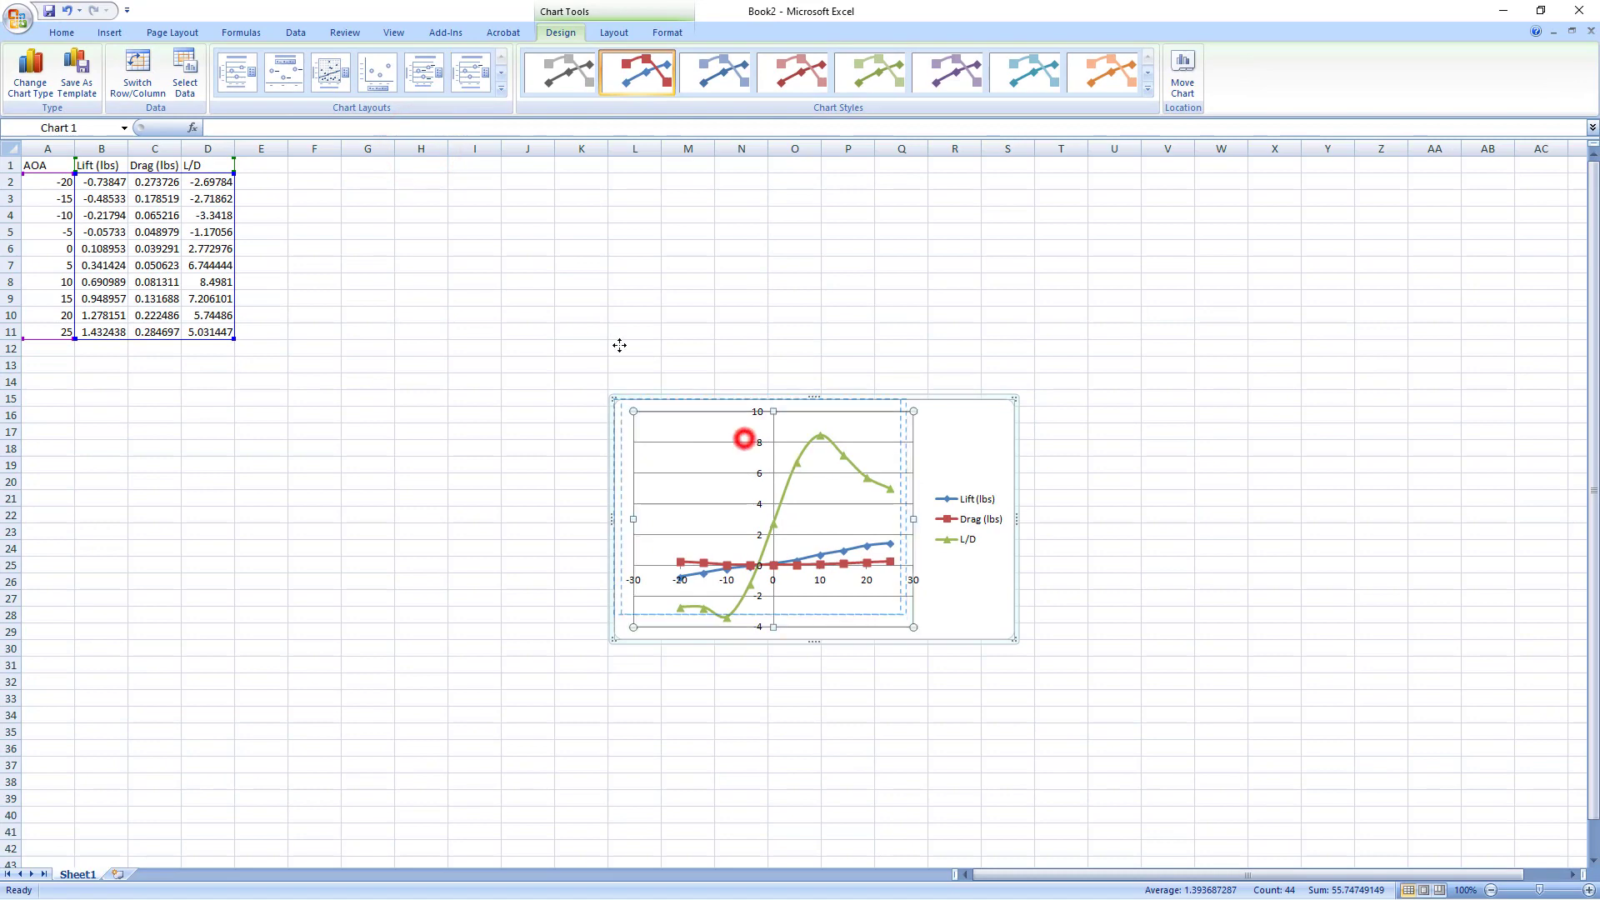
pyautogui.moveTo(747, 442); pyautogui.dragTo(753, 442)
pyautogui.moveTo(983, 404); pyautogui.dragTo(709, 209)
pyautogui.click(908, 298)
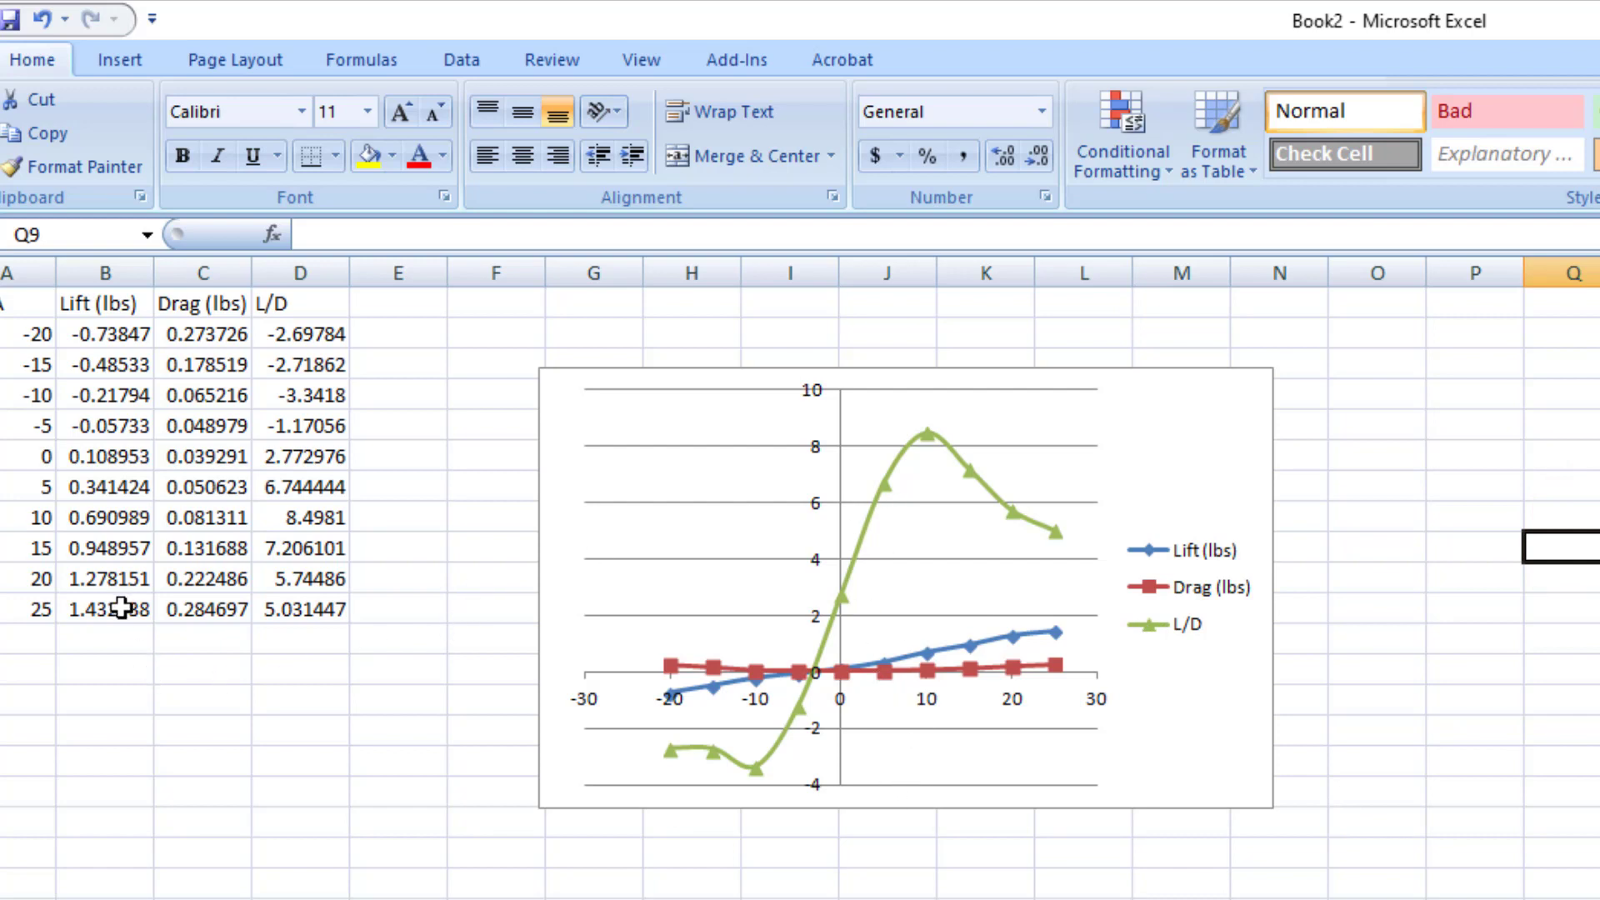
# Plot the chart's L/D series on the secondary axis.
pyautogui.click(900, 469)
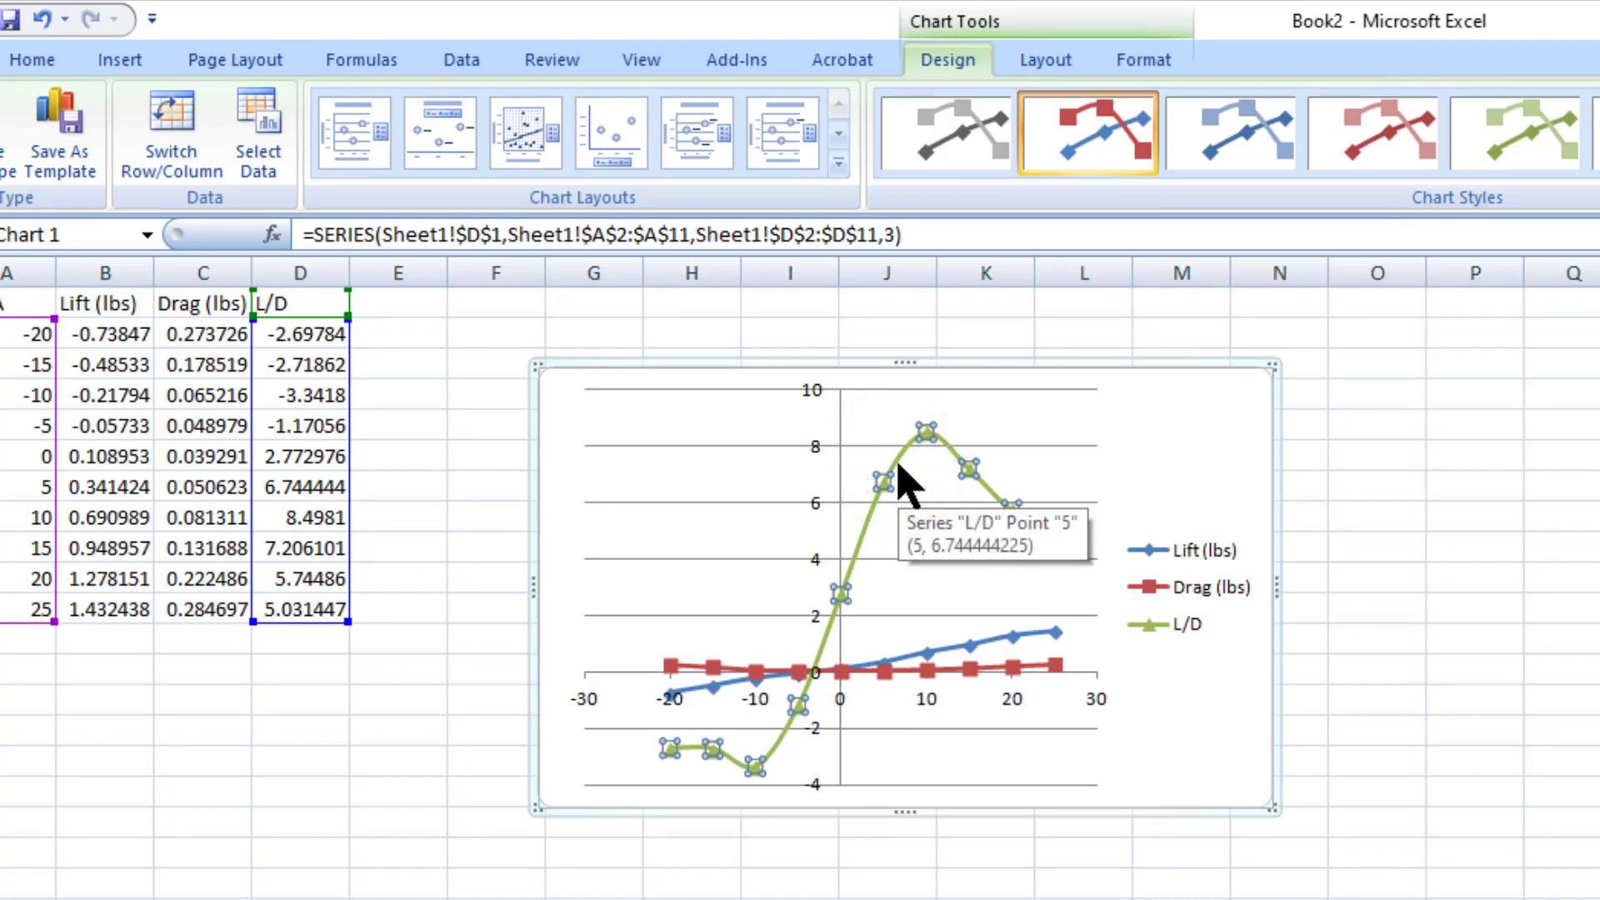
pyautogui.rightClick(900, 474)
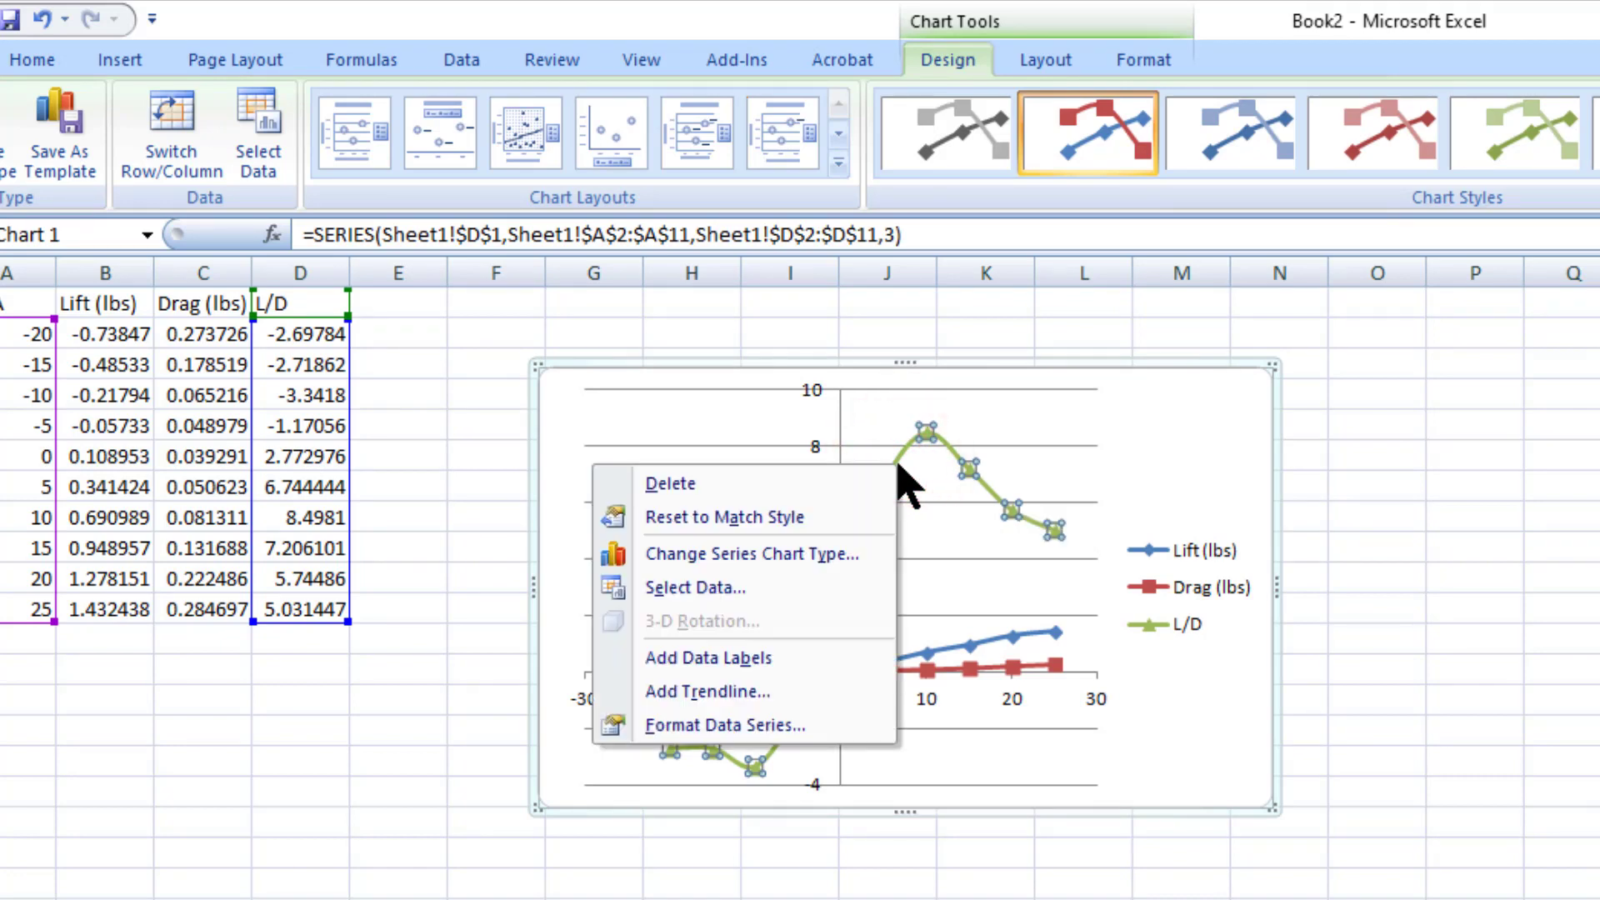
pyautogui.click(798, 727)
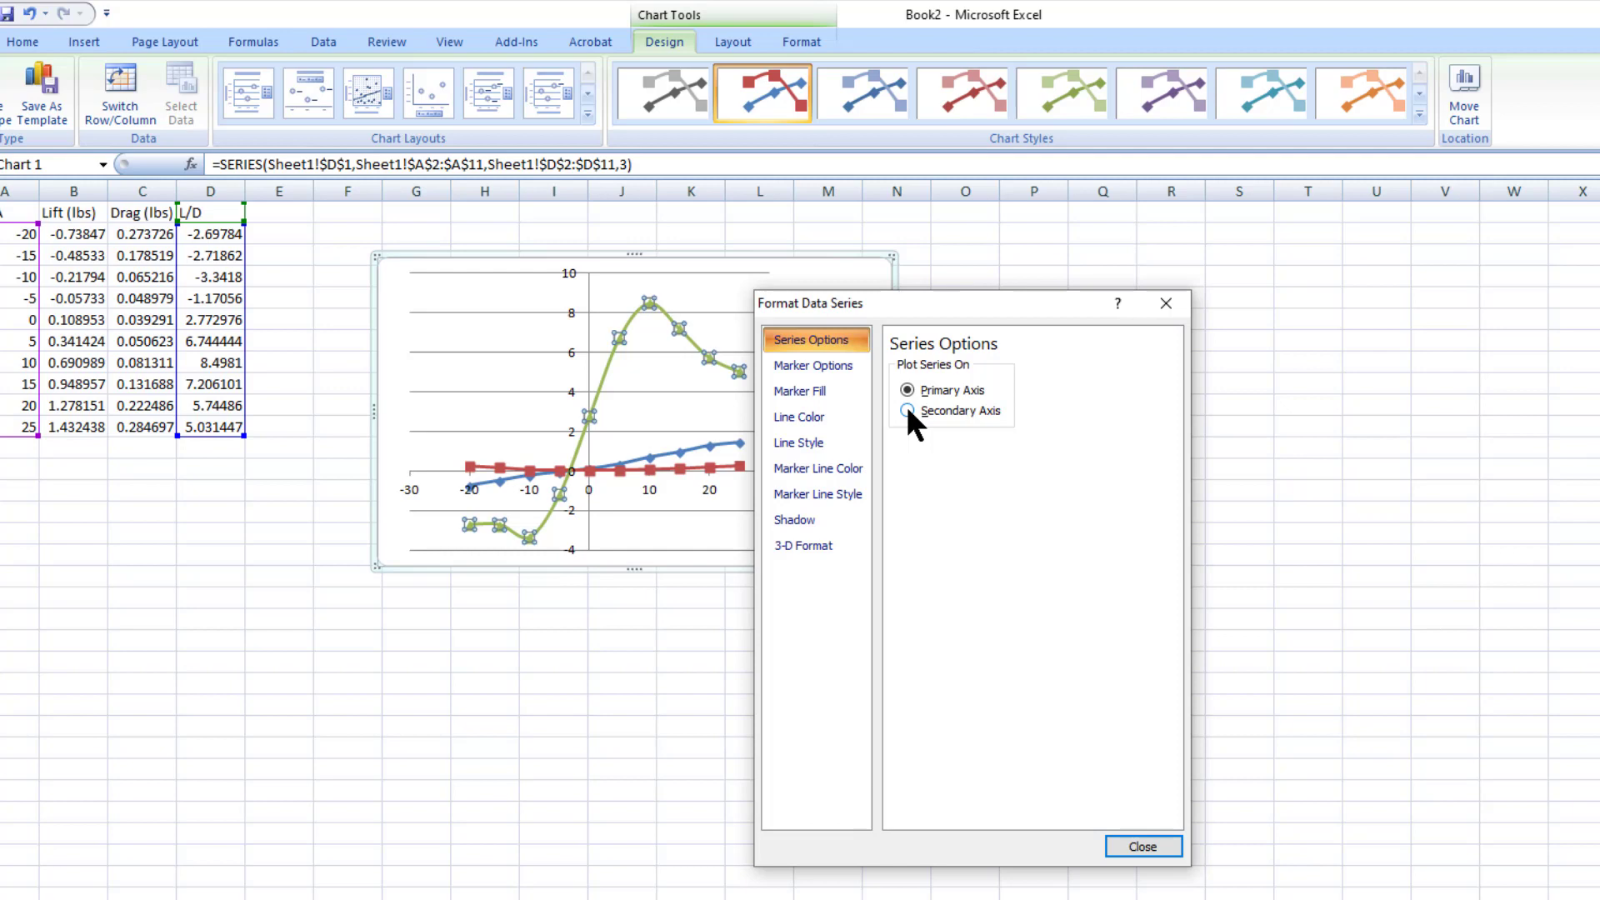
pyautogui.click(908, 410)
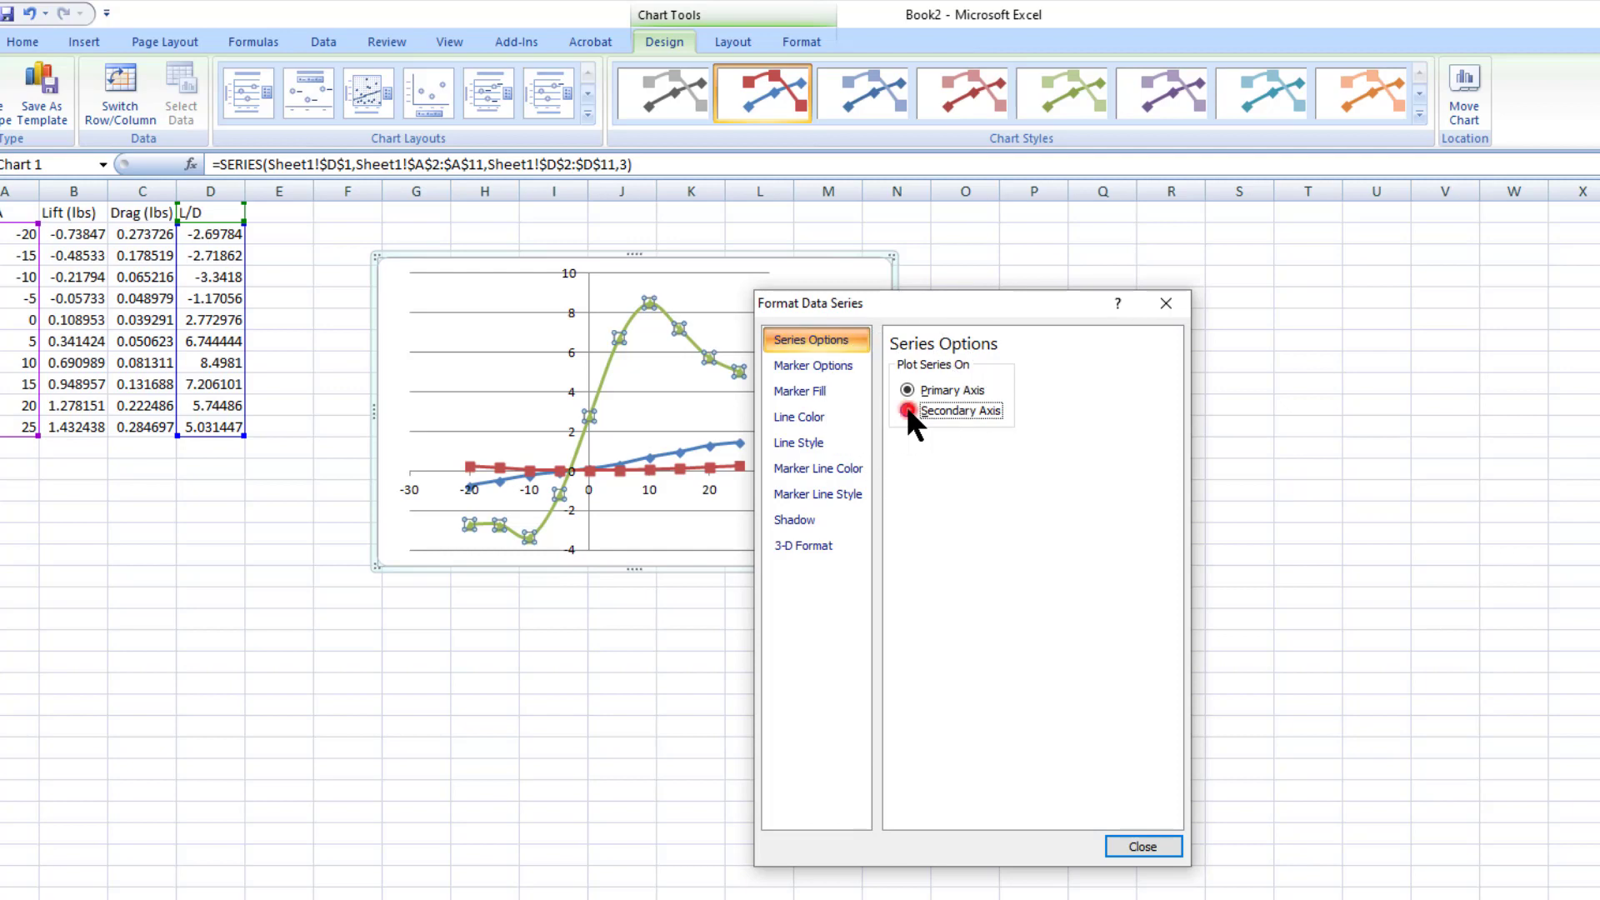
pyautogui.click(1149, 844)
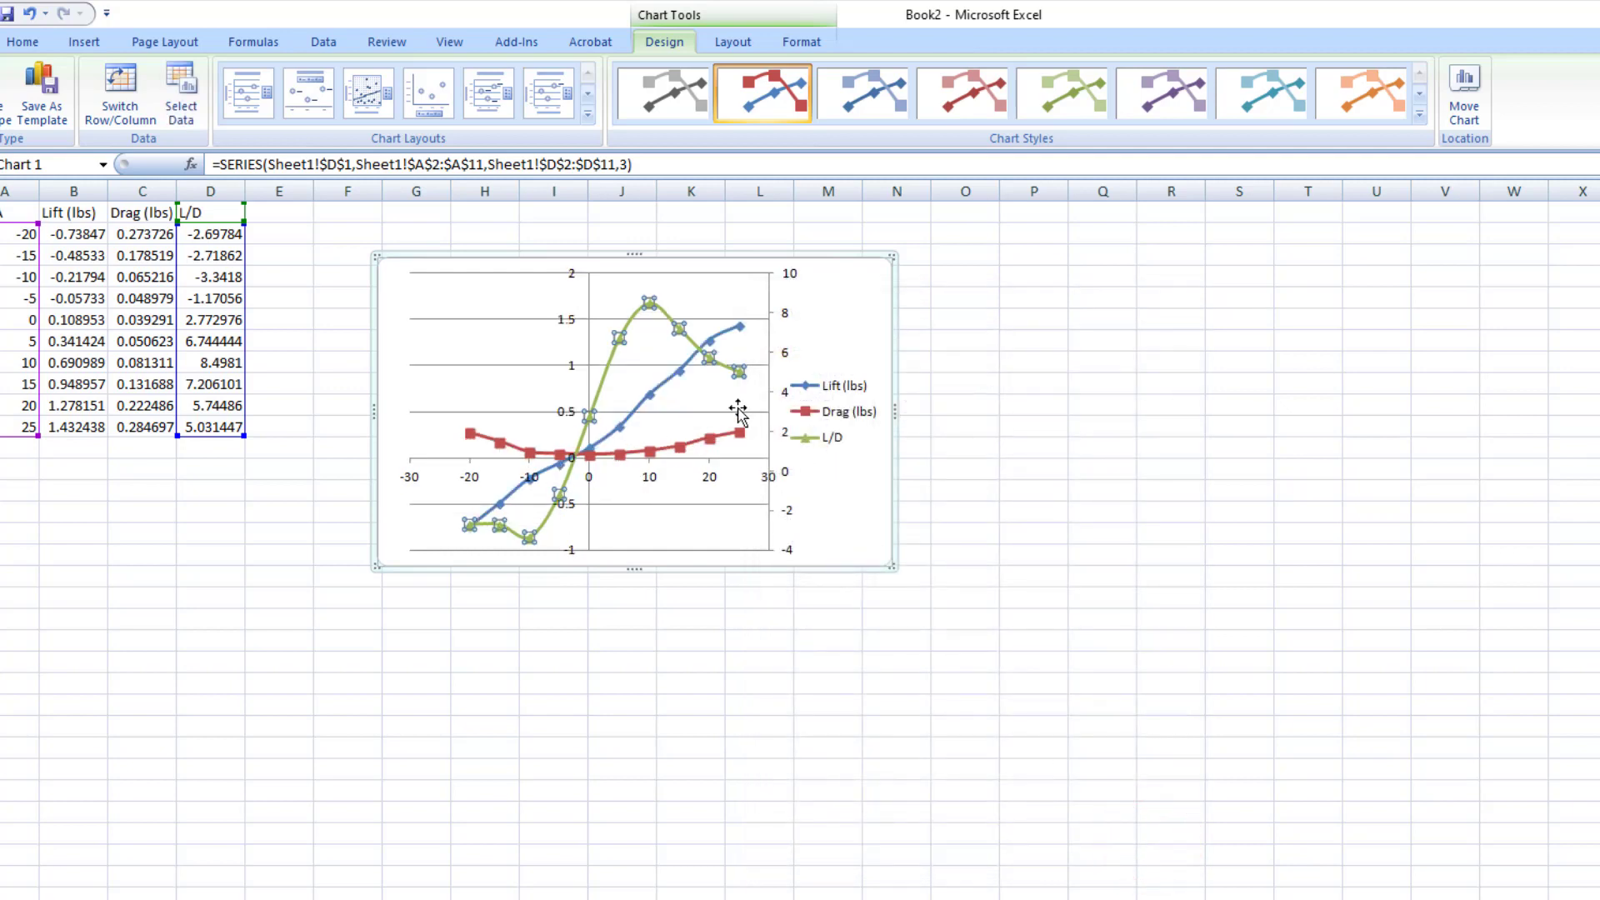
# Add a centered overlay title to the chart.
pyautogui.click(682, 521)
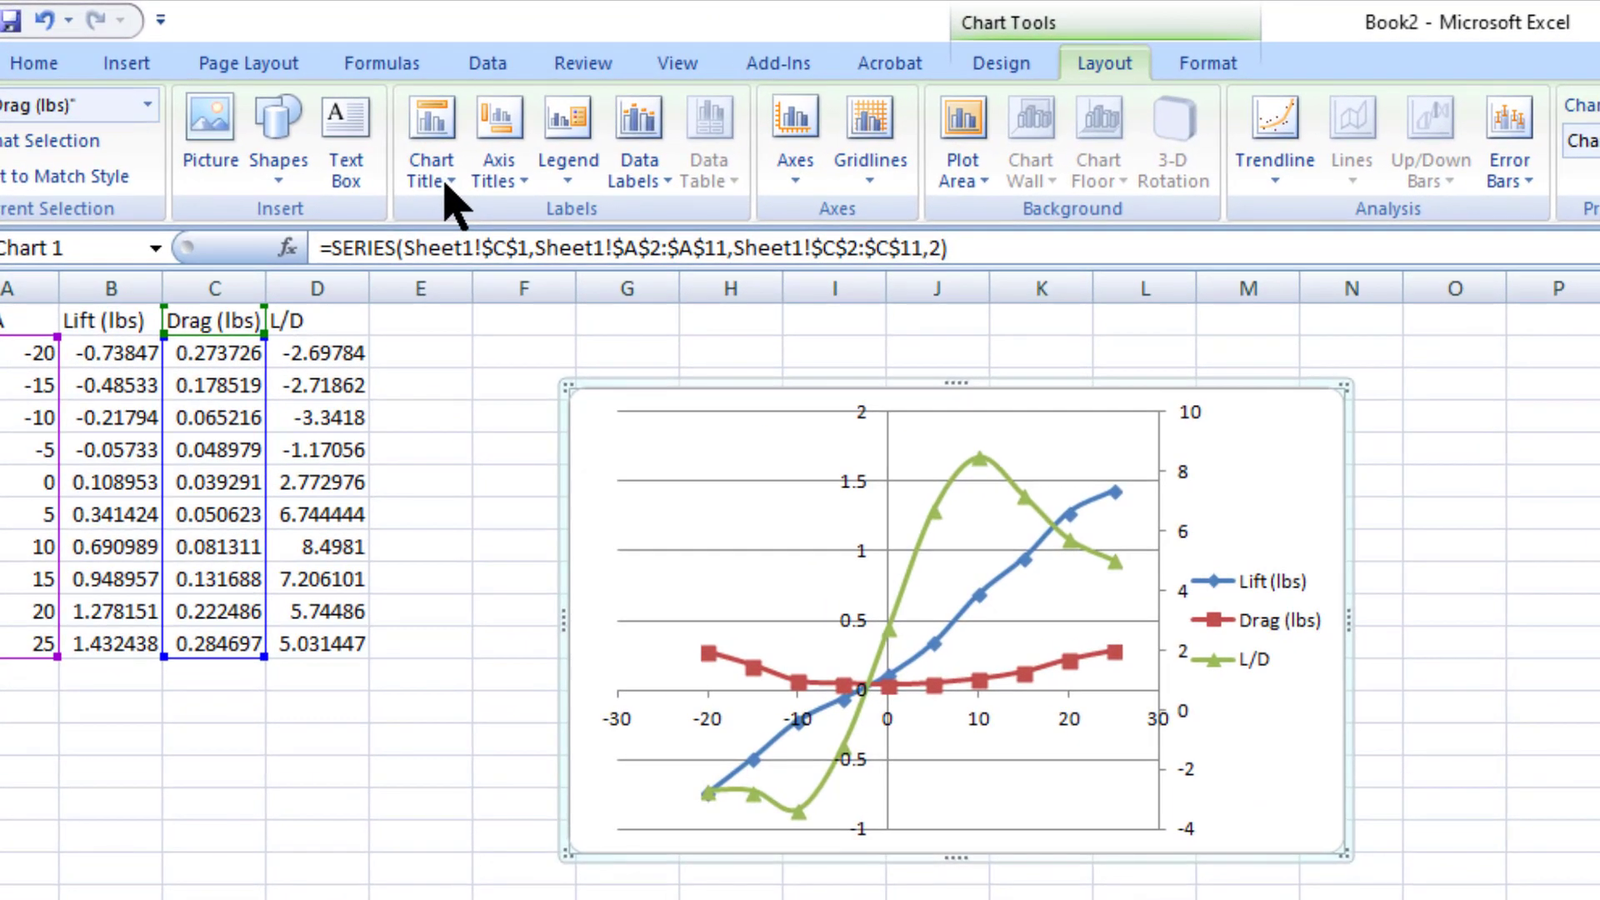
pyautogui.click(294, 119)
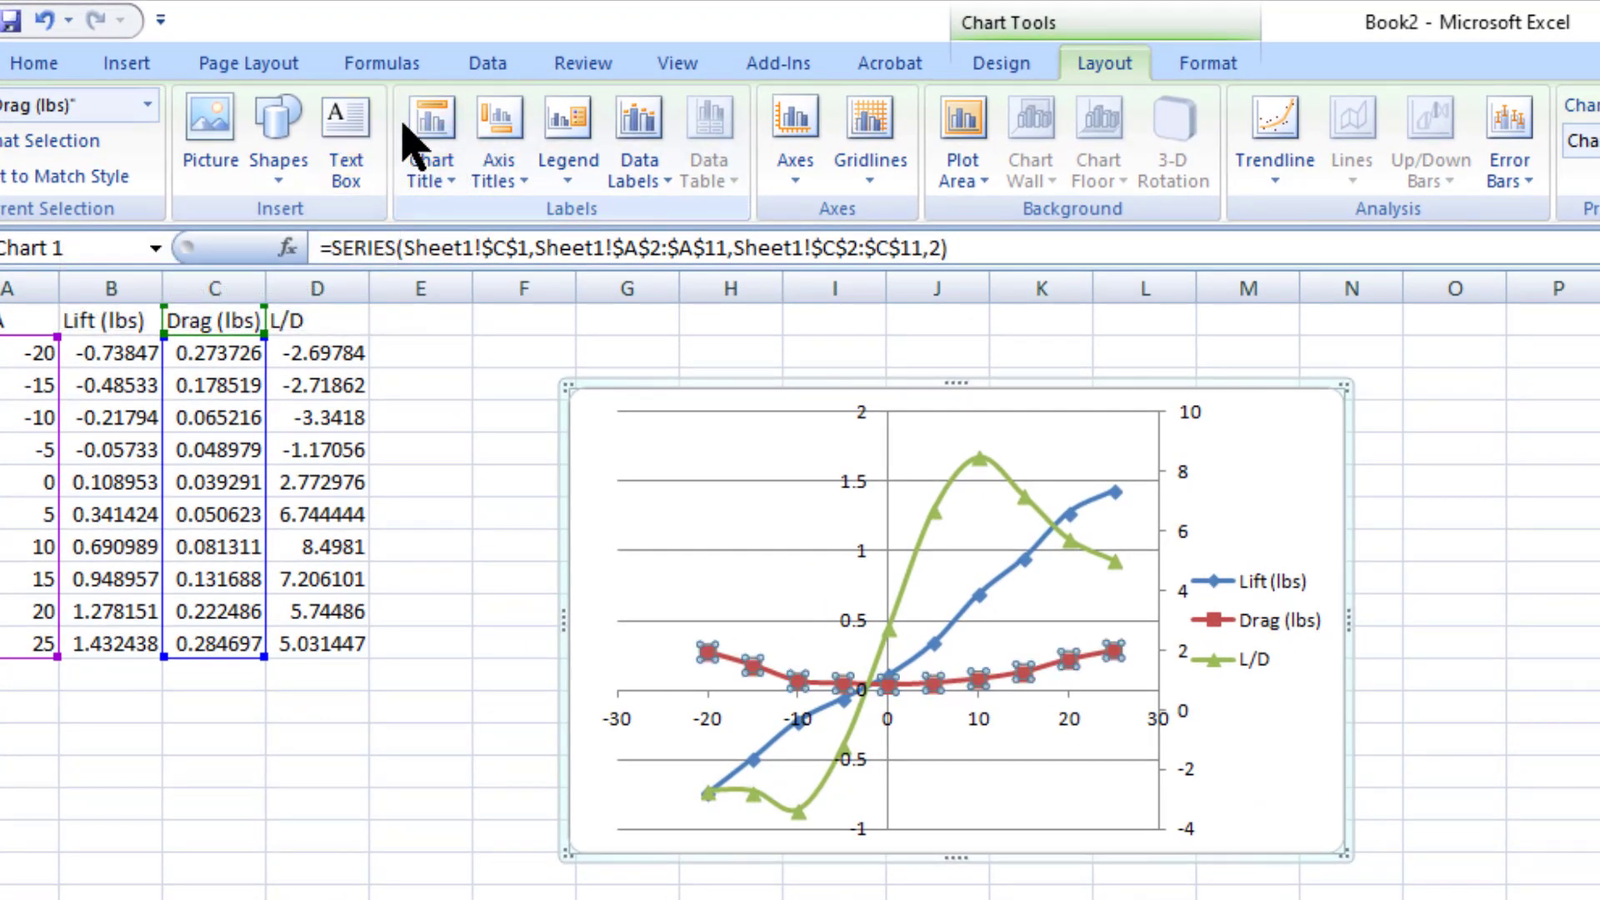
pyautogui.click(425, 125)
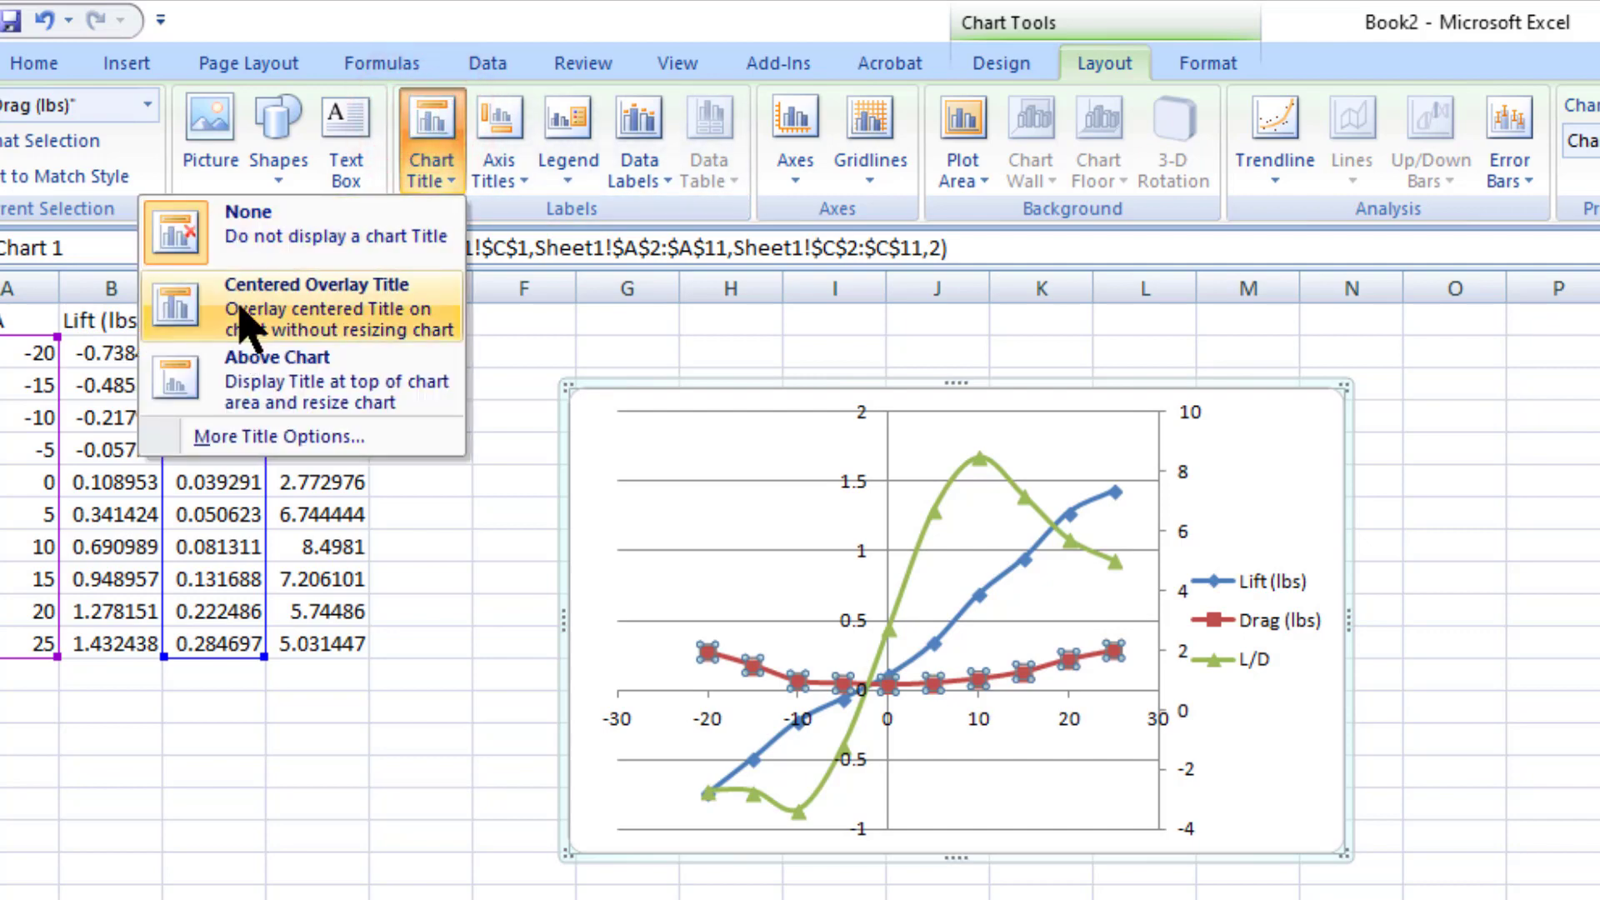
pyautogui.click(242, 317)
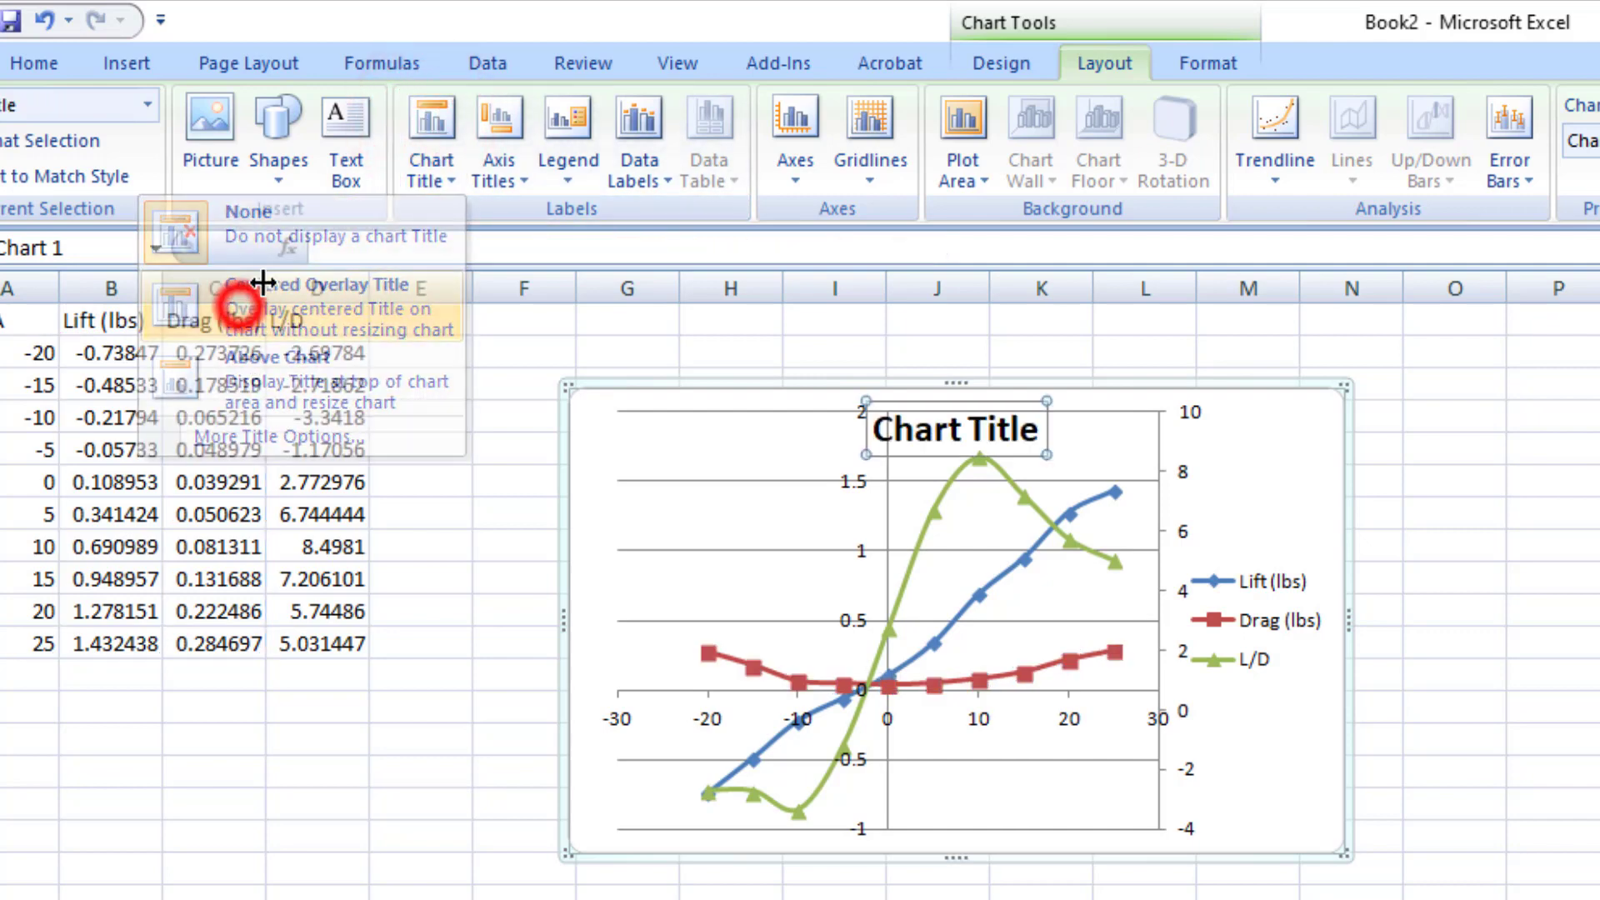
# Add a primary horizontal axis title below the axis and a rotated primary vertical axis title.
pyautogui.click(503, 158)
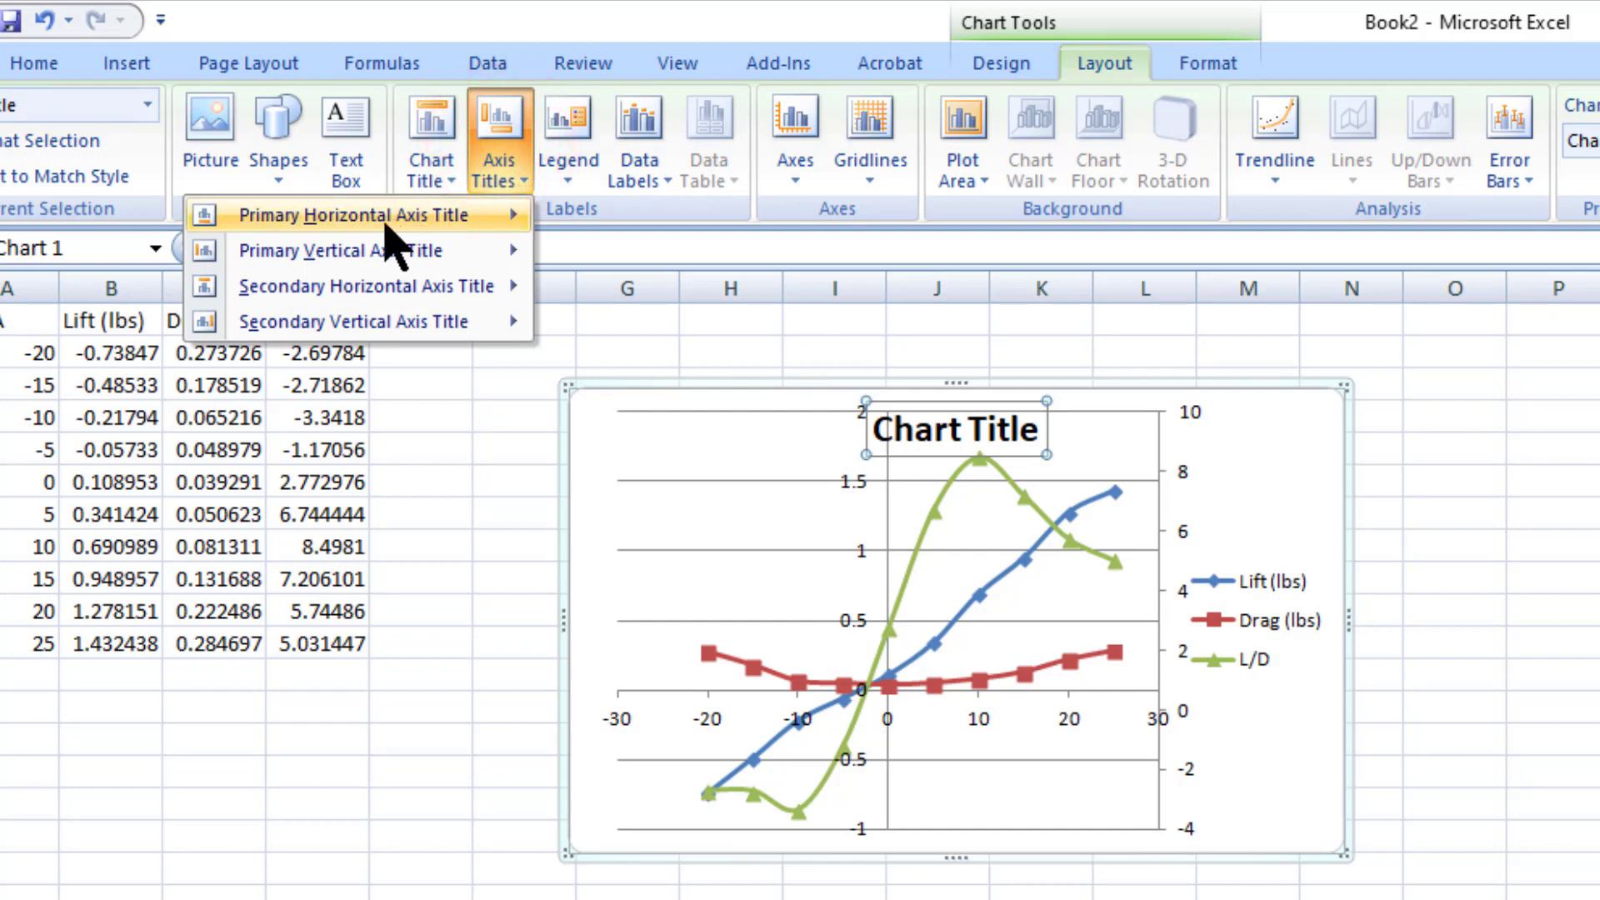
pyautogui.moveTo(388, 236)
pyautogui.click(571, 305)
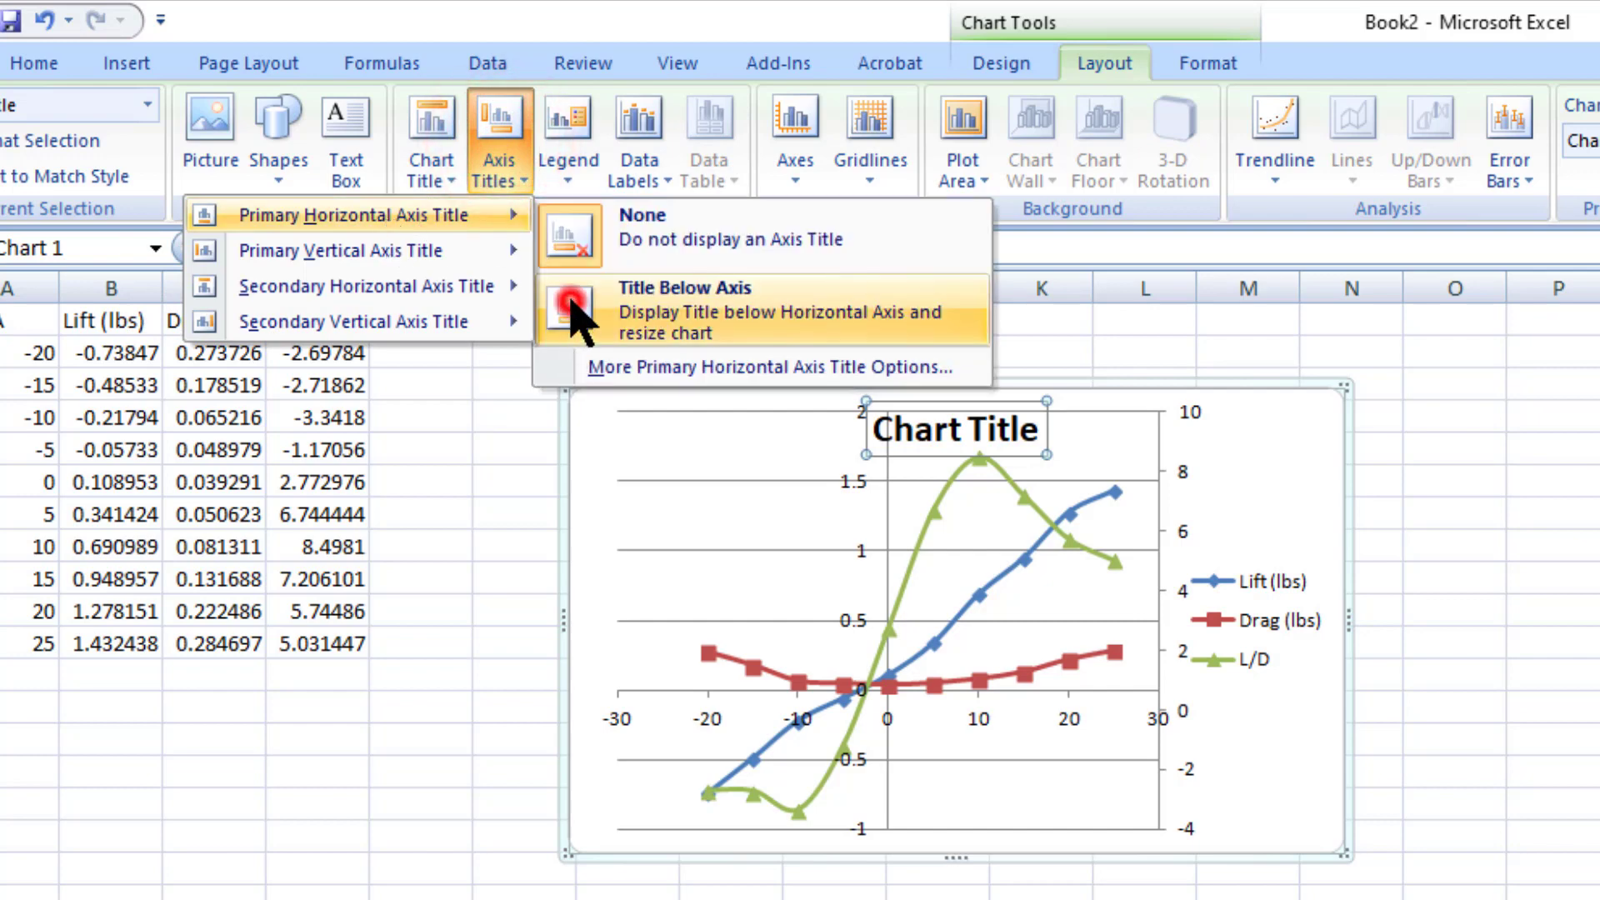
pyautogui.click(500, 113)
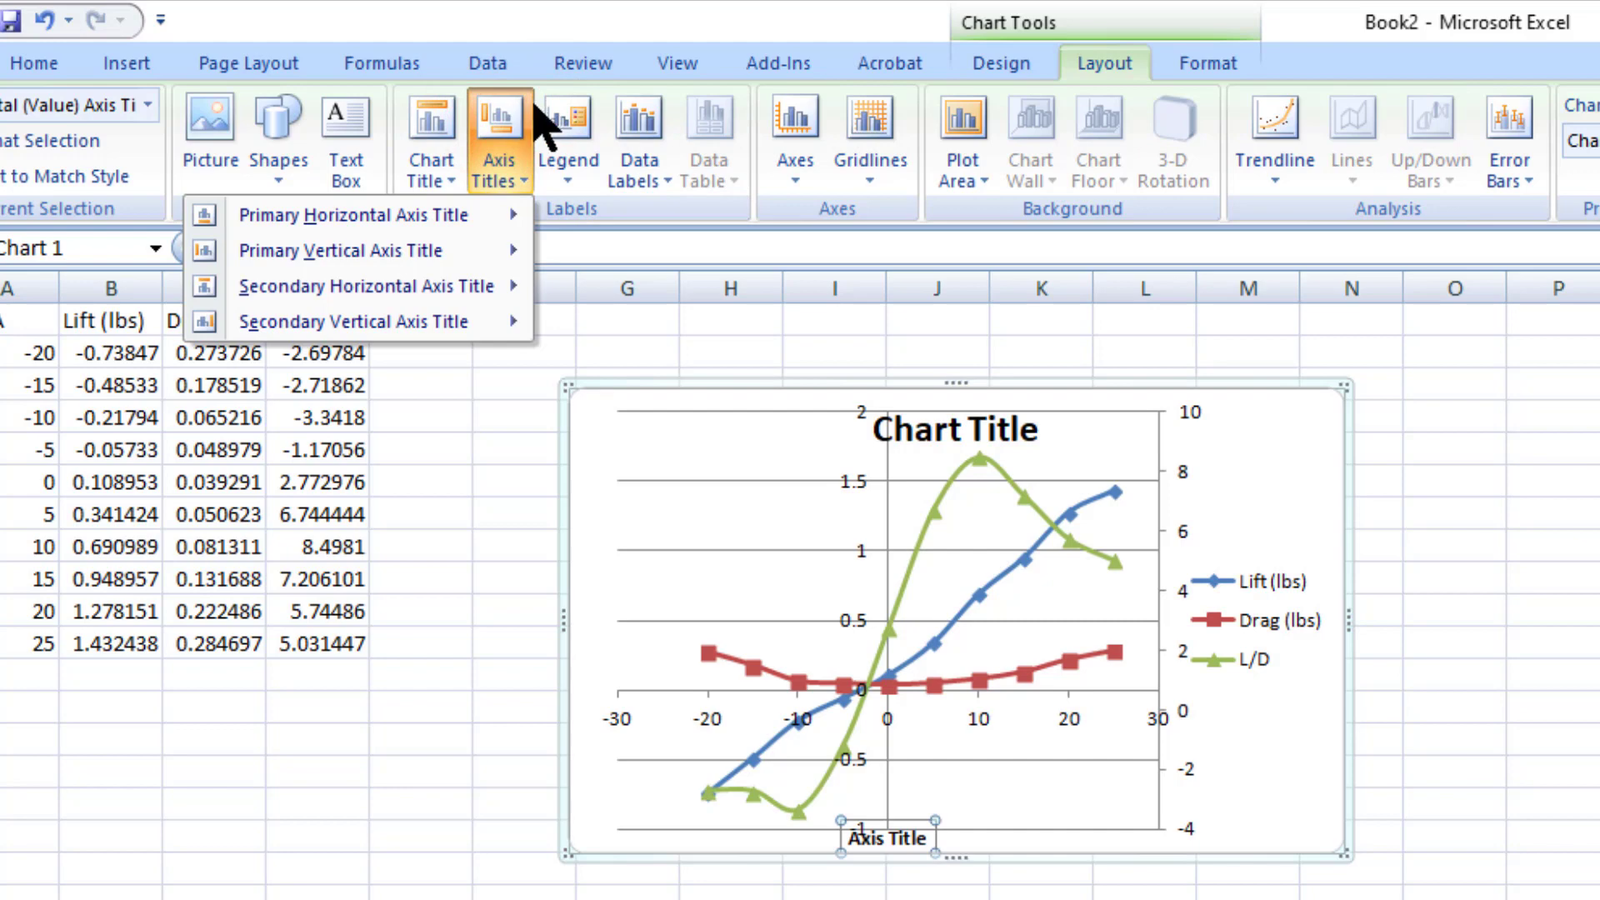
pyautogui.moveTo(408, 231)
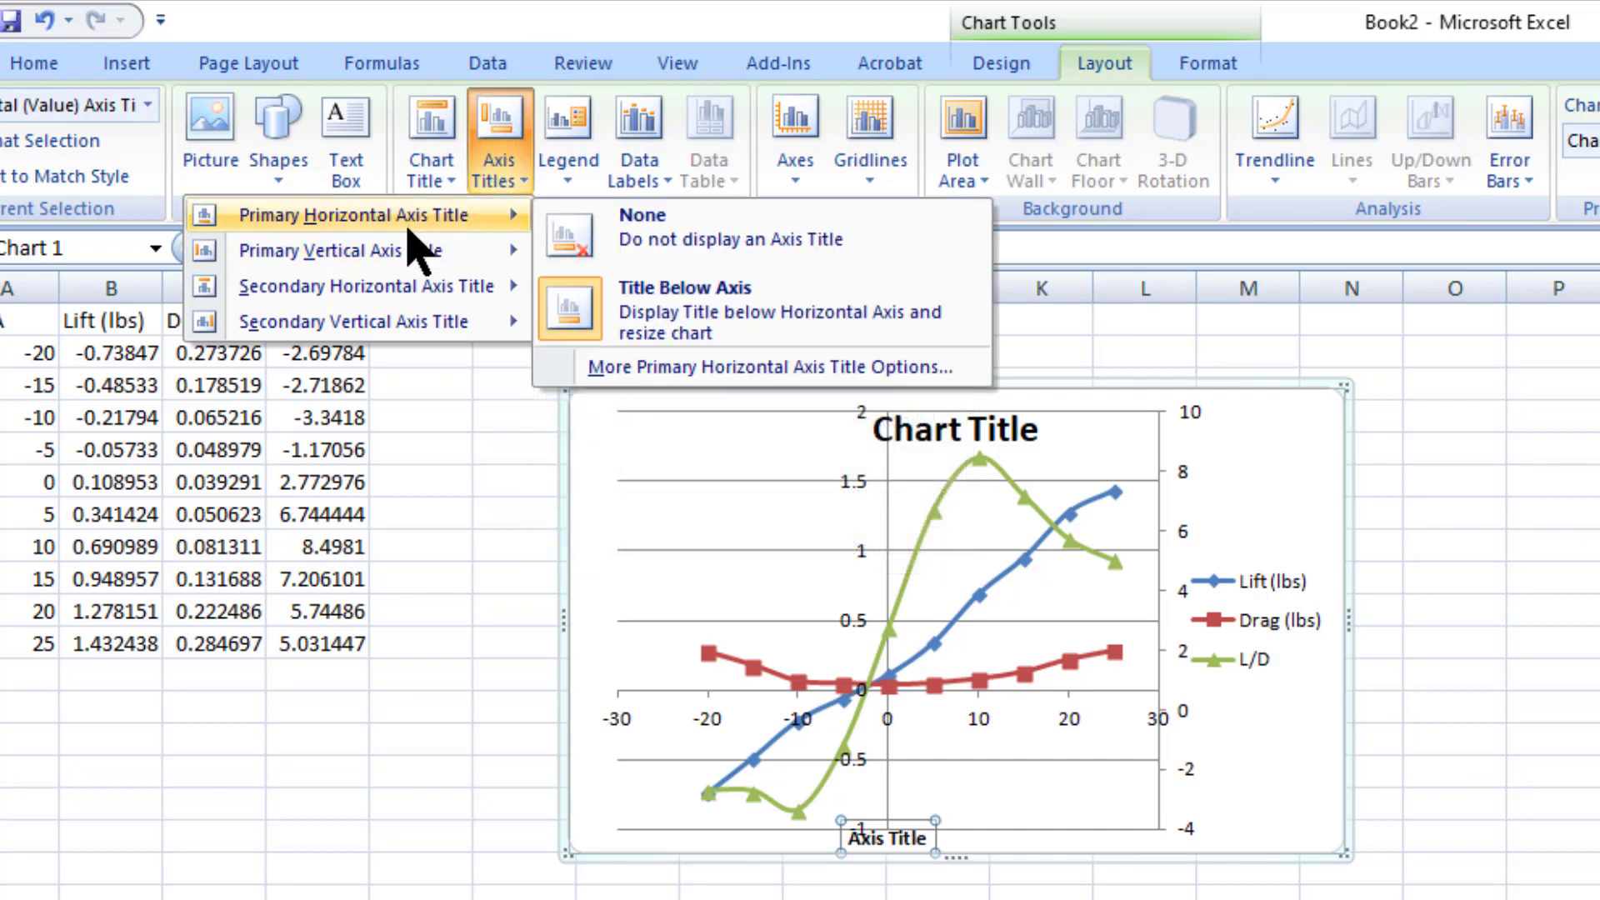
pyautogui.click(392, 251)
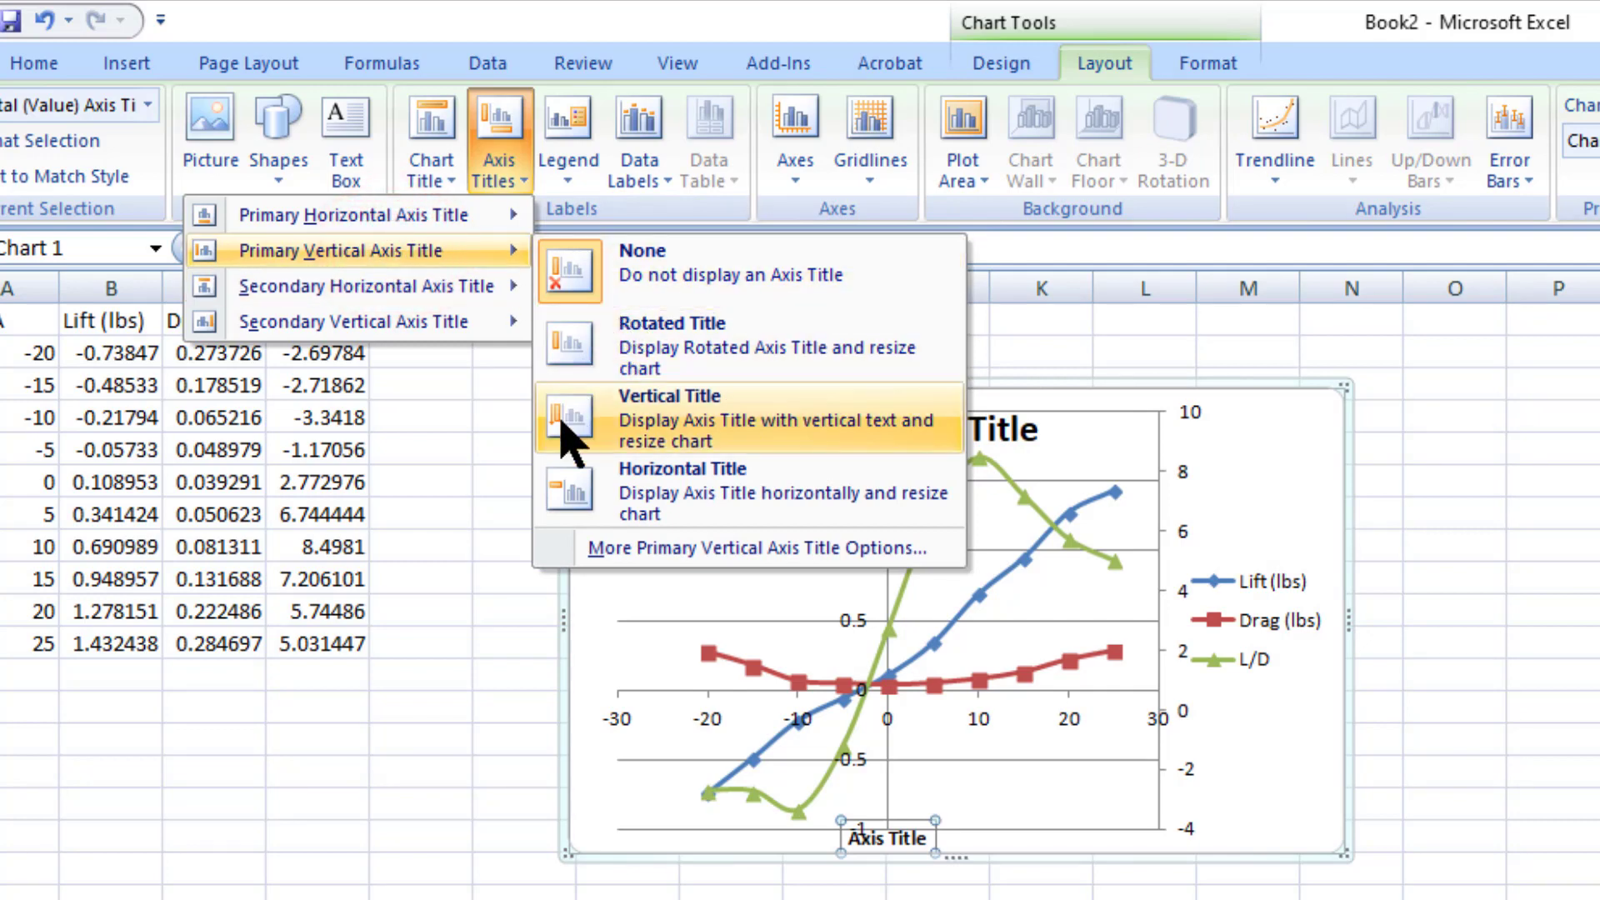
pyautogui.click(570, 346)
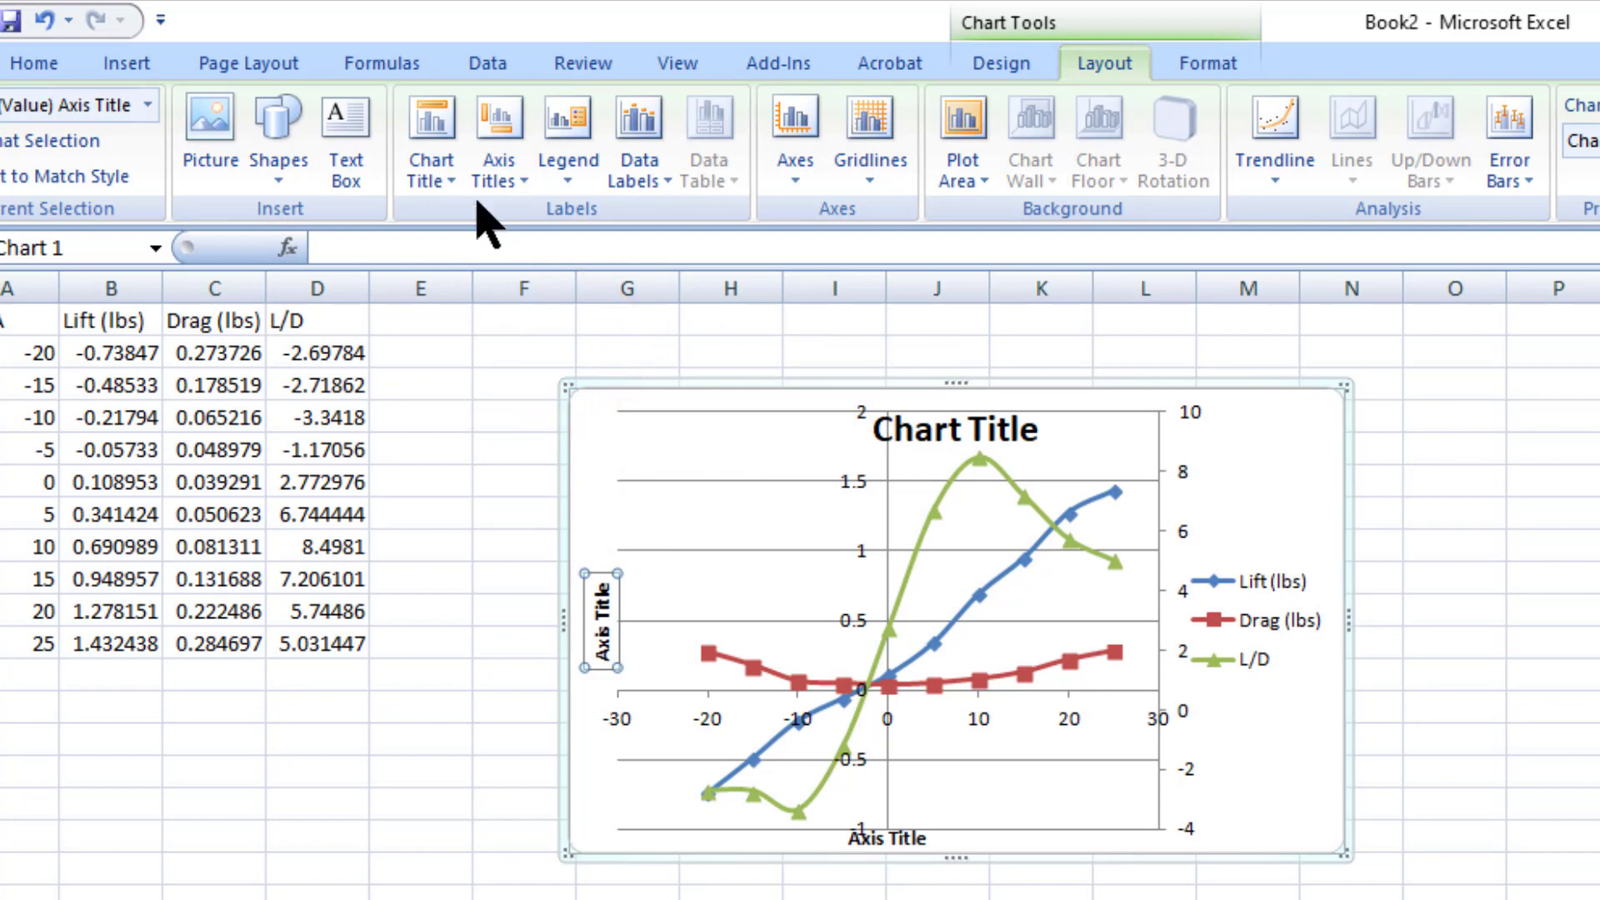
# Add a rotated secondary vertical axis title and widen the chart to about column P so the title clears the legend.
pyautogui.click(504, 170)
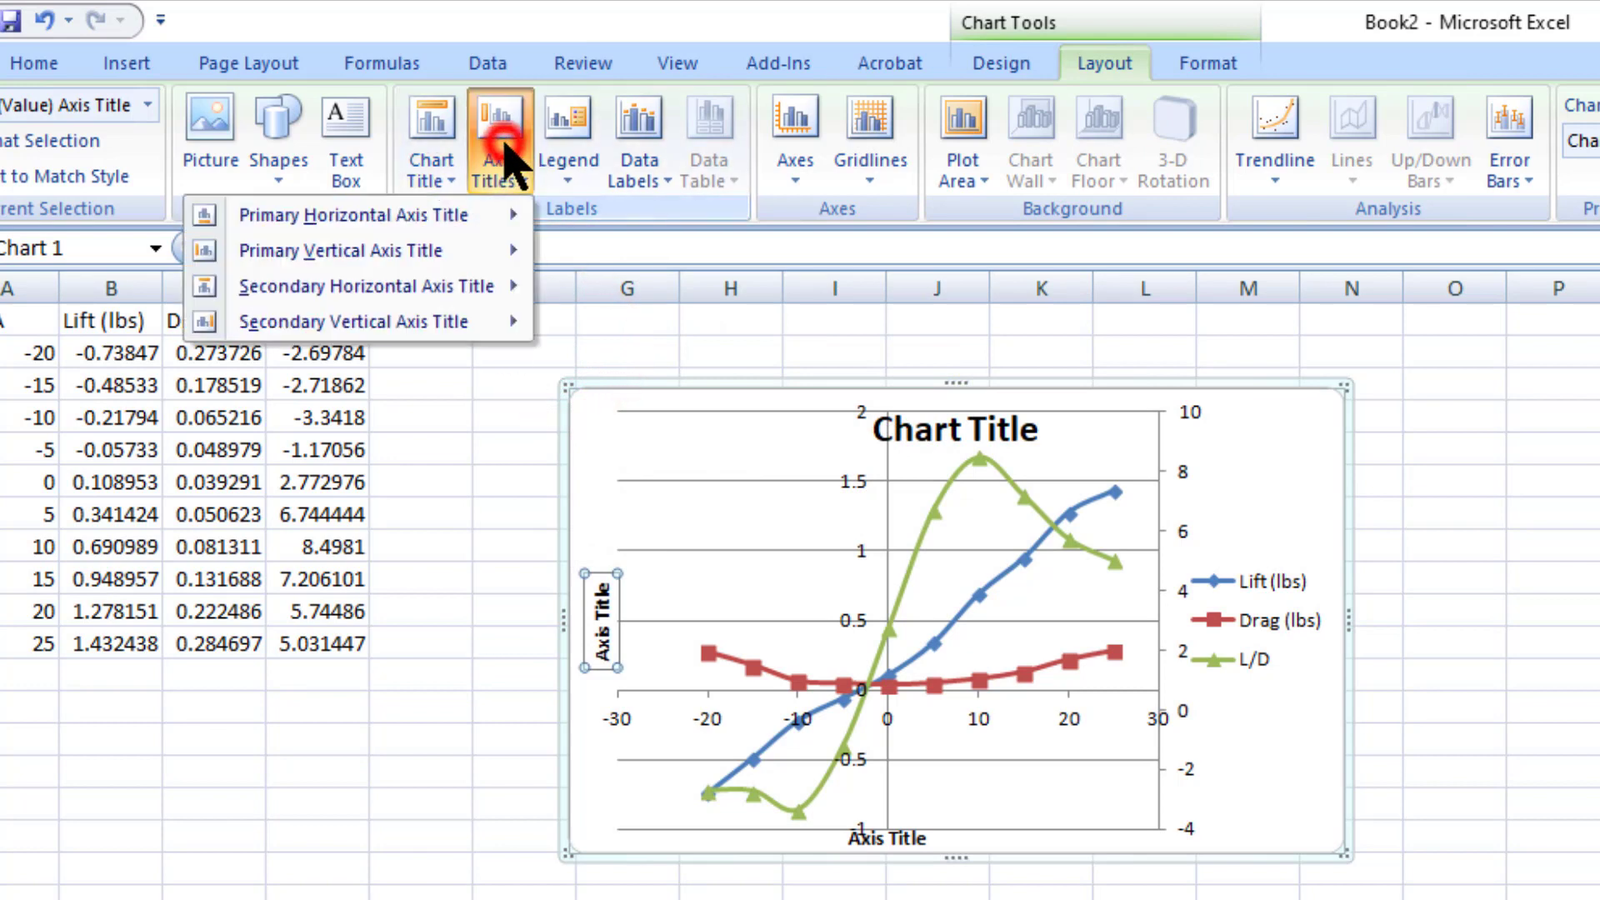
pyautogui.moveTo(215, 321)
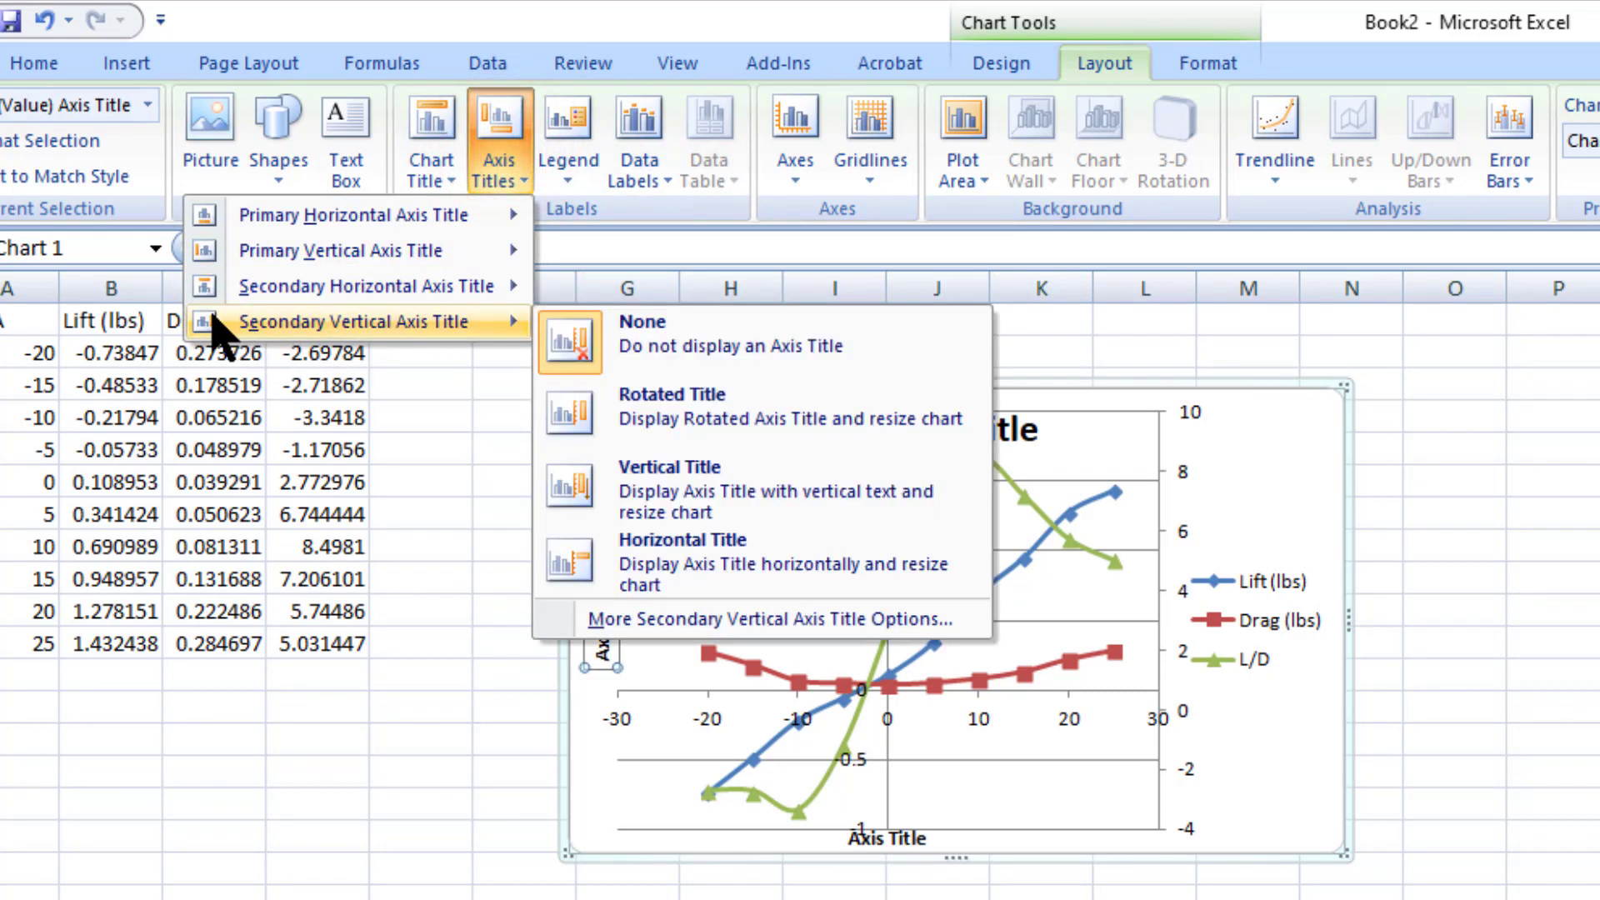
pyautogui.click(557, 417)
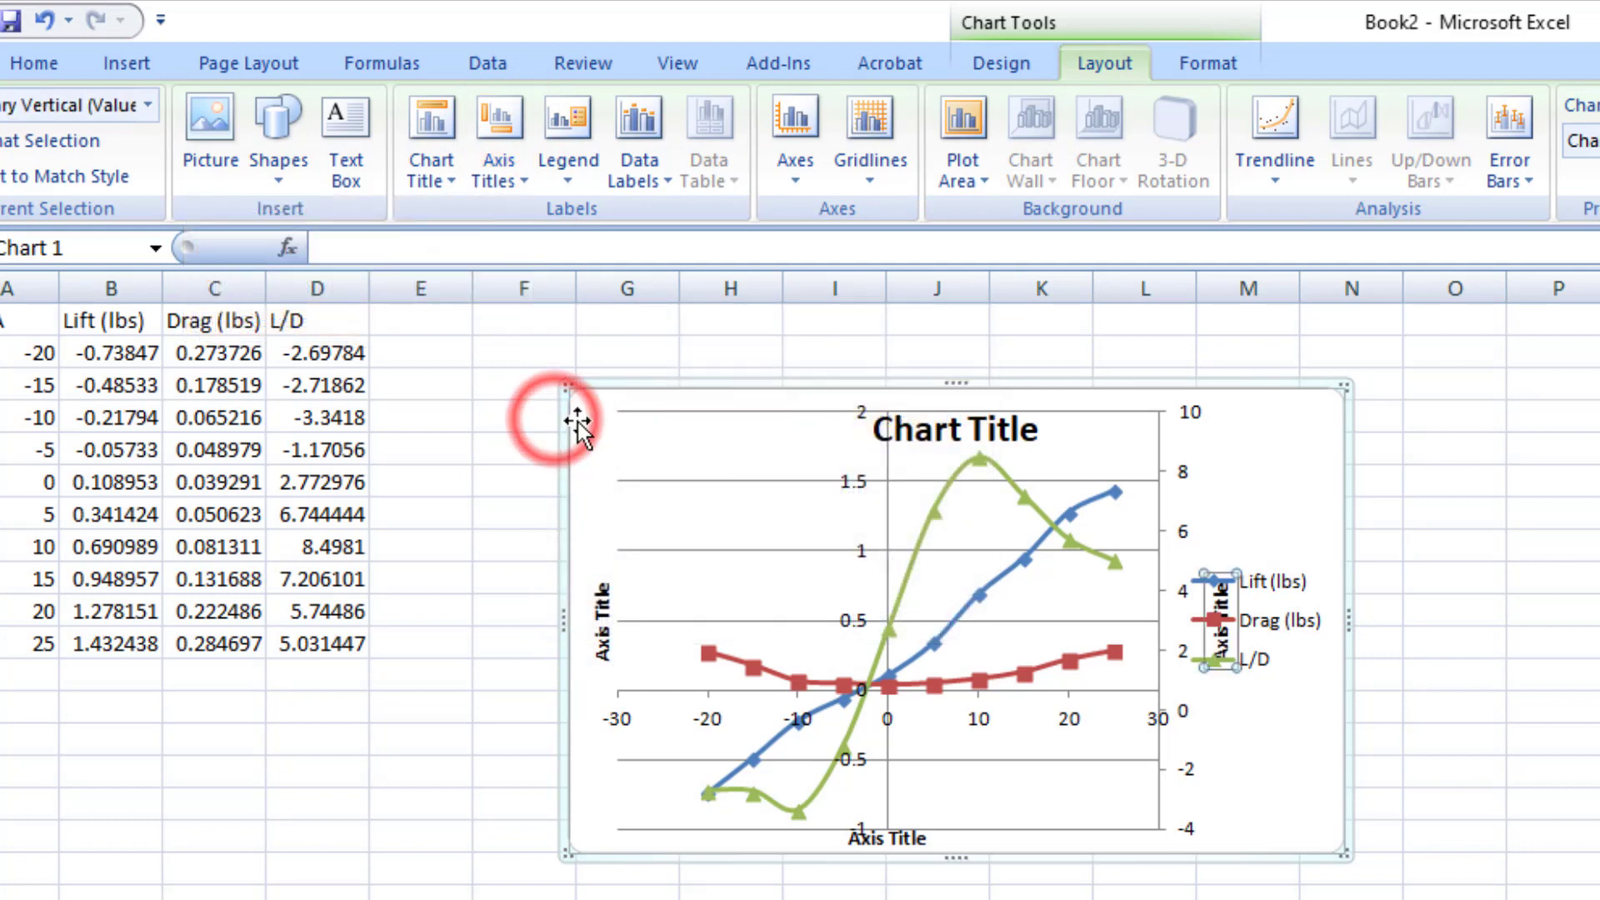
pyautogui.moveTo(1345, 617); pyautogui.dragTo(1589, 617)
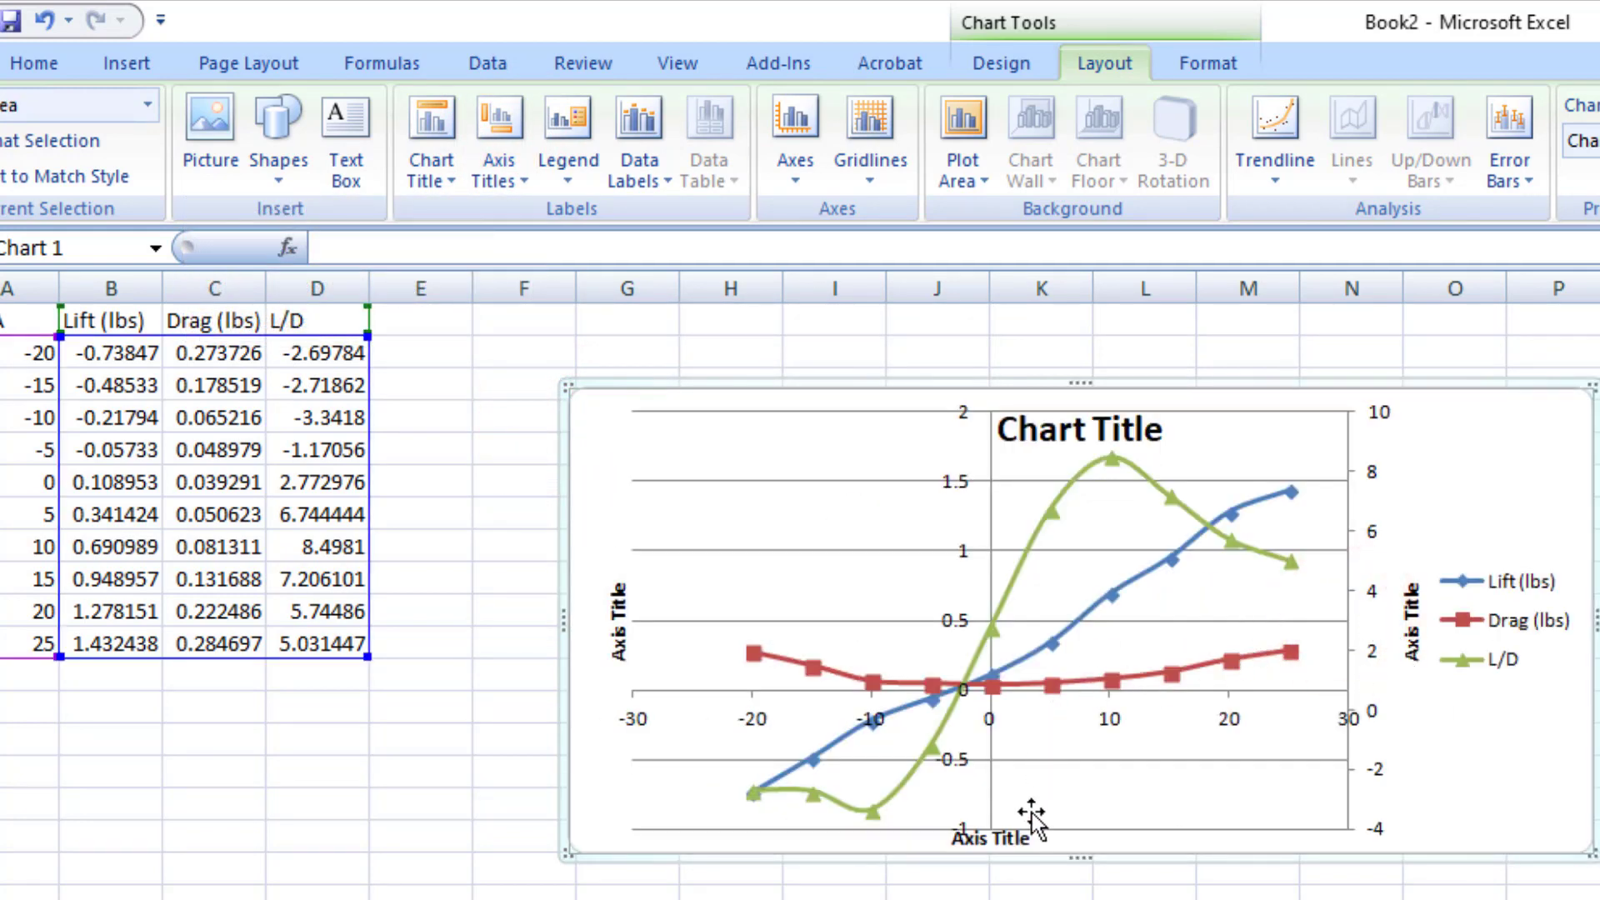
# Set the chart's horizontal axis title to "Angle of Attack (AOA)".
pyautogui.click(984, 838)
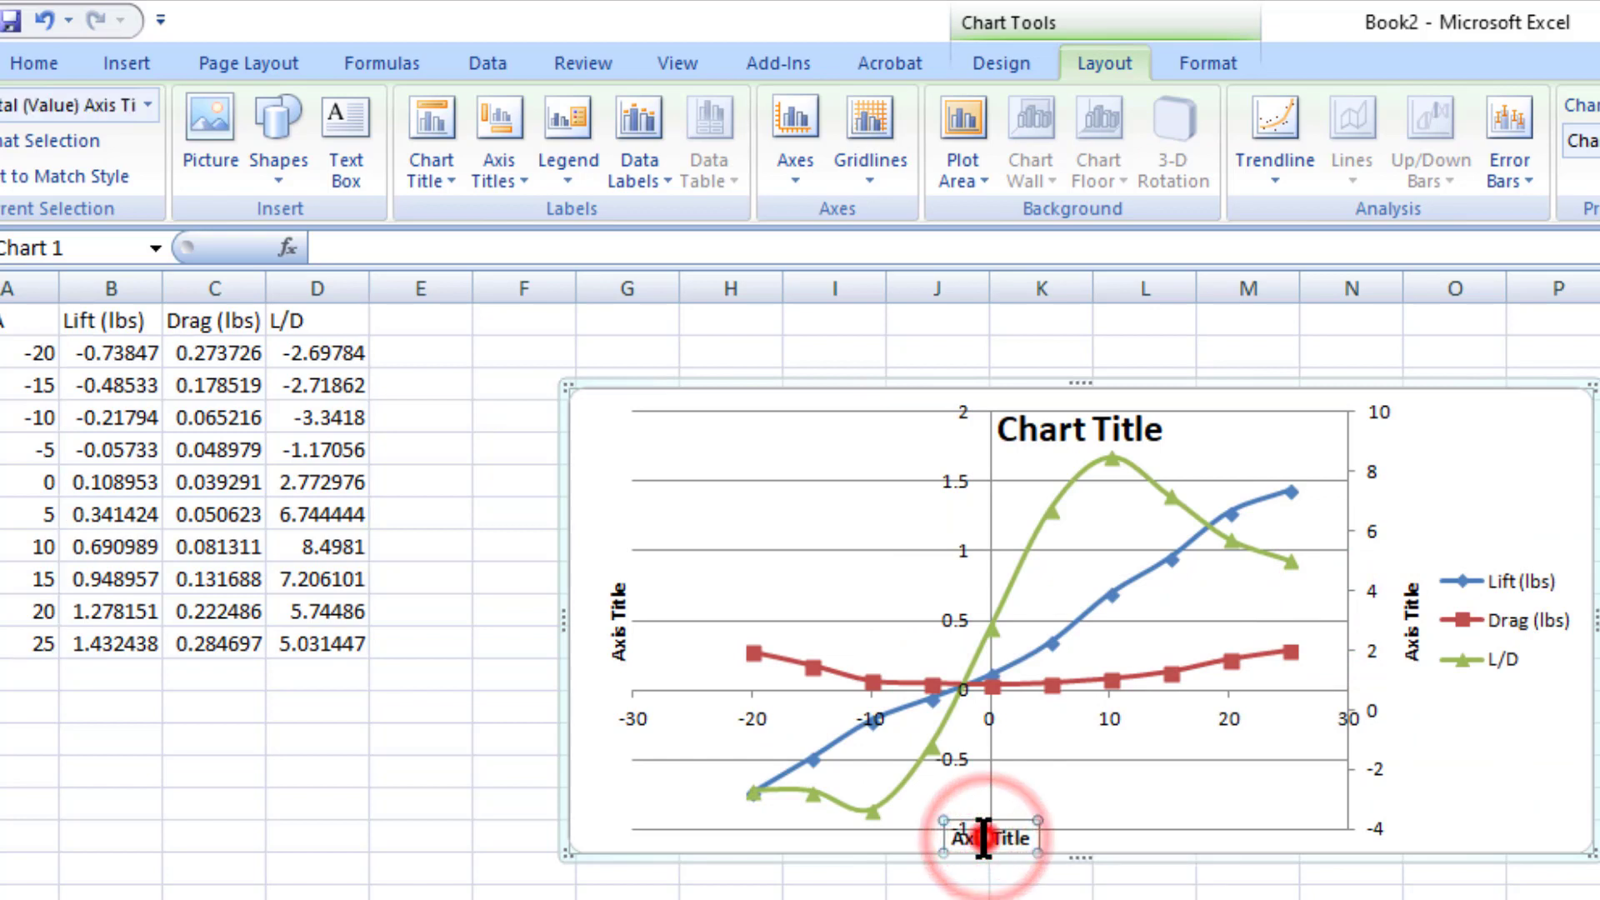
pyautogui.tripleClick(984, 838)
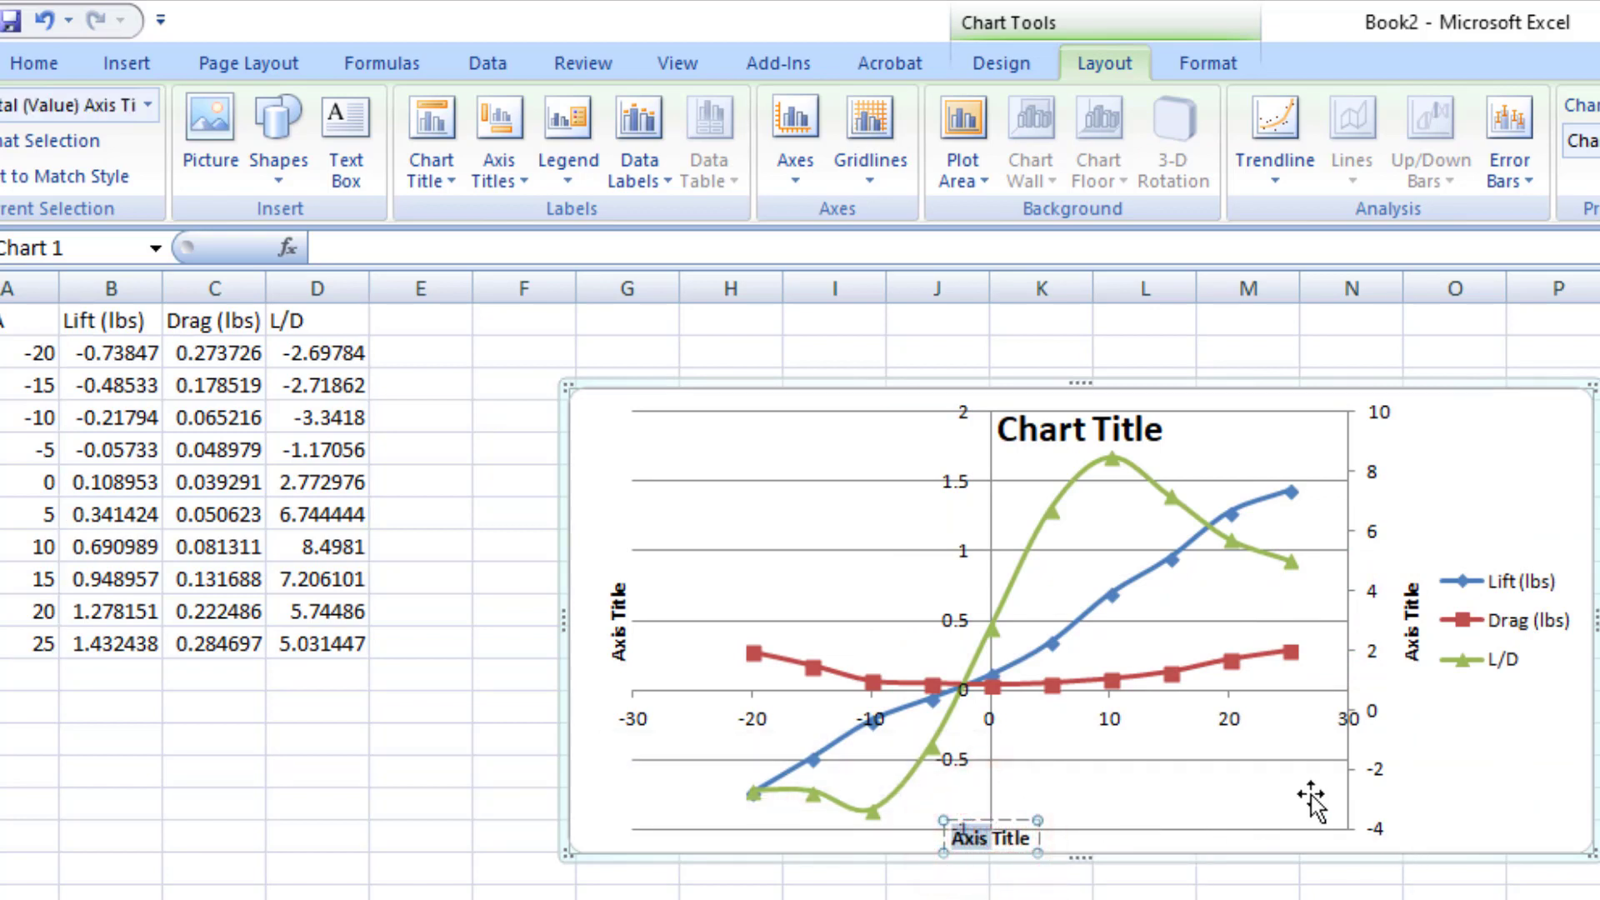
pyautogui.doubleClick(1009, 836)
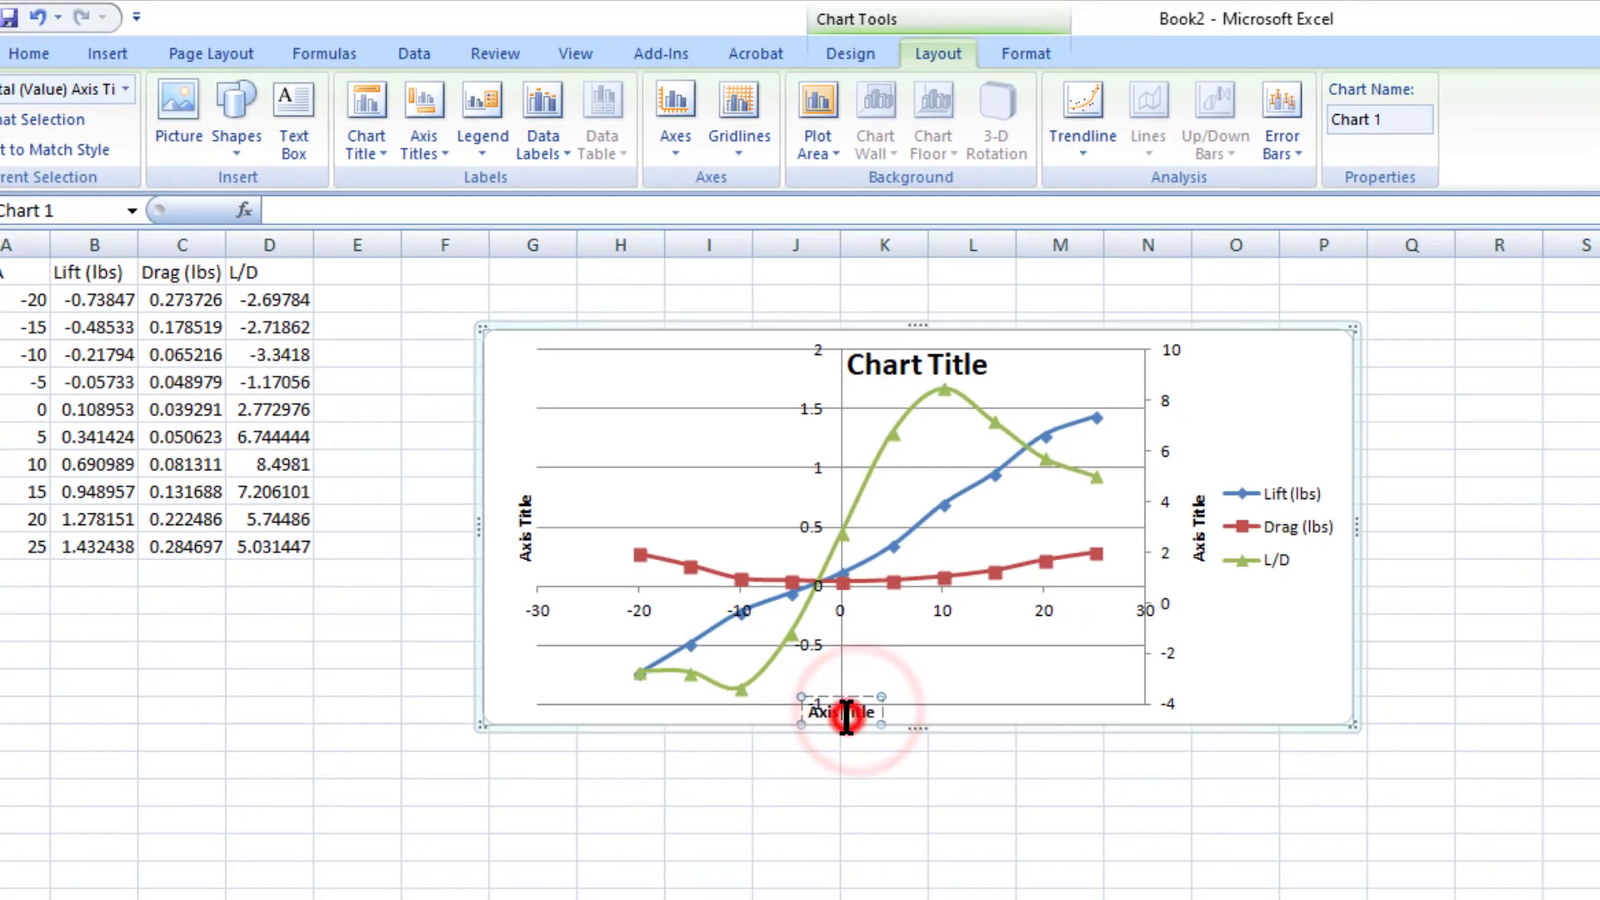
pyautogui.tripleClick(998, 840)
pyautogui.write('A')
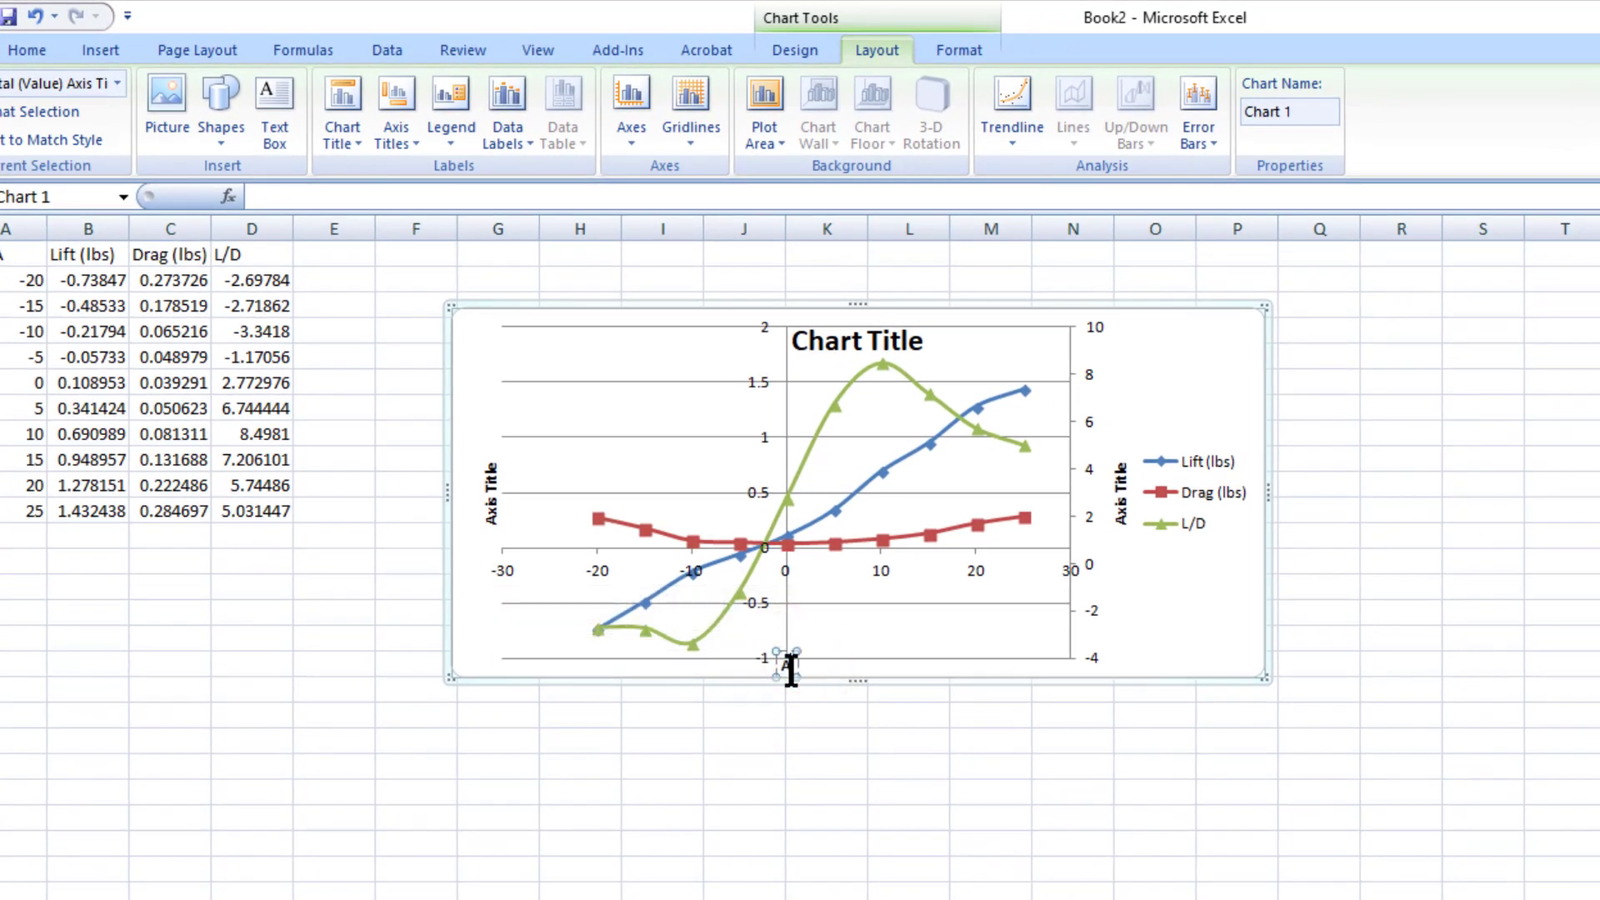
pyautogui.write('ngle of')
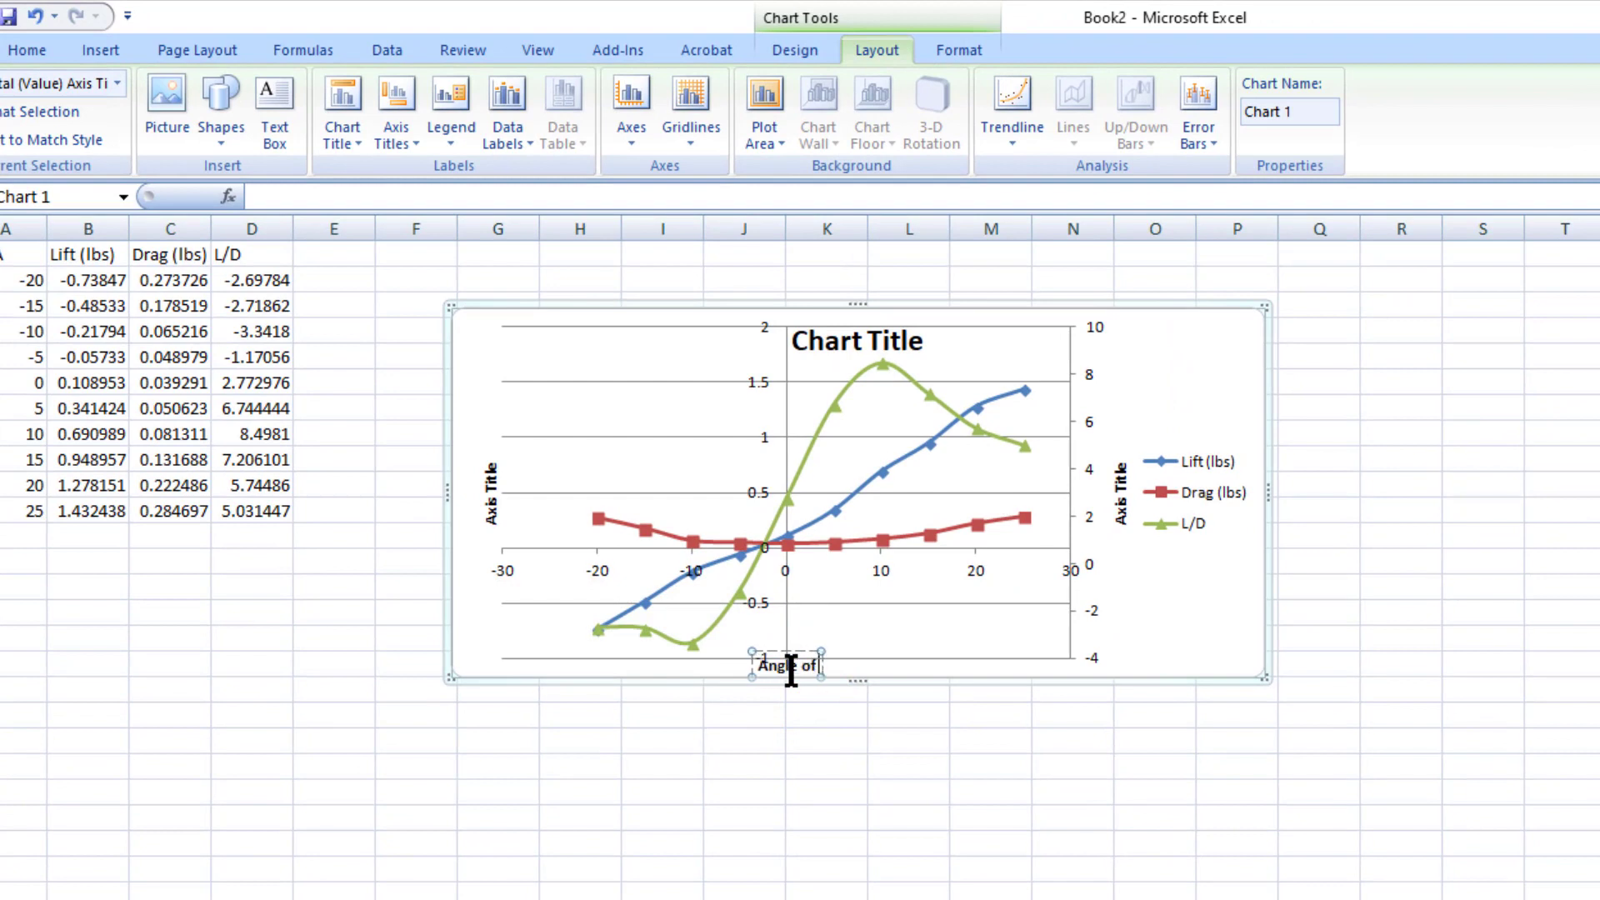
pyautogui.write(' Attack (A')
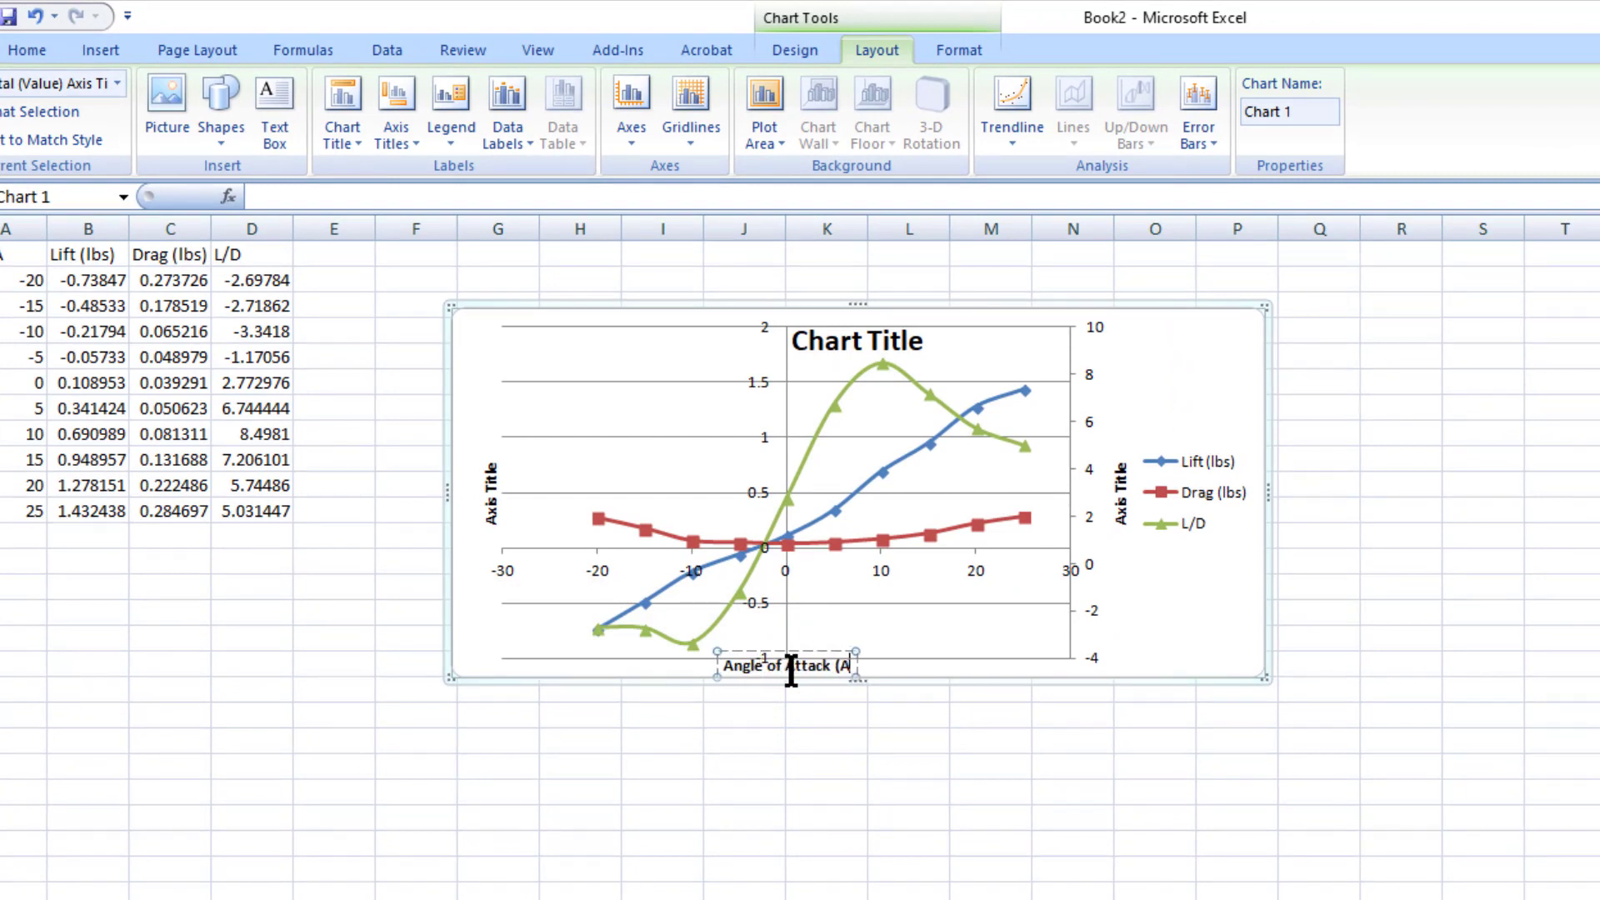
pyautogui.write(')')
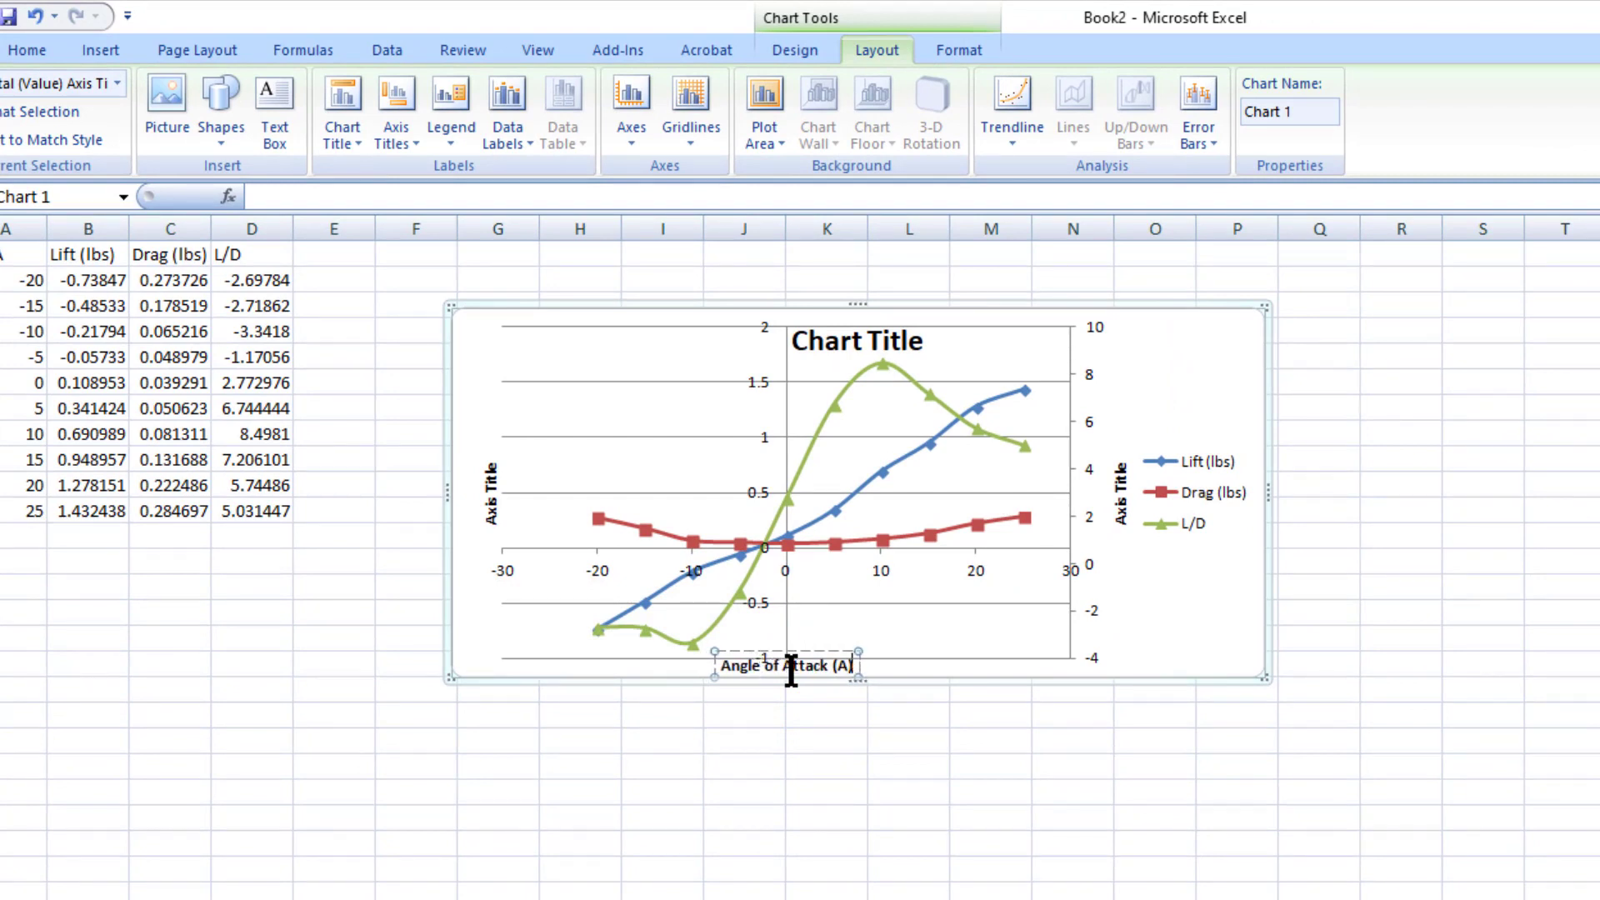
pyautogui.press('BackSpace')
pyautogui.write('O')
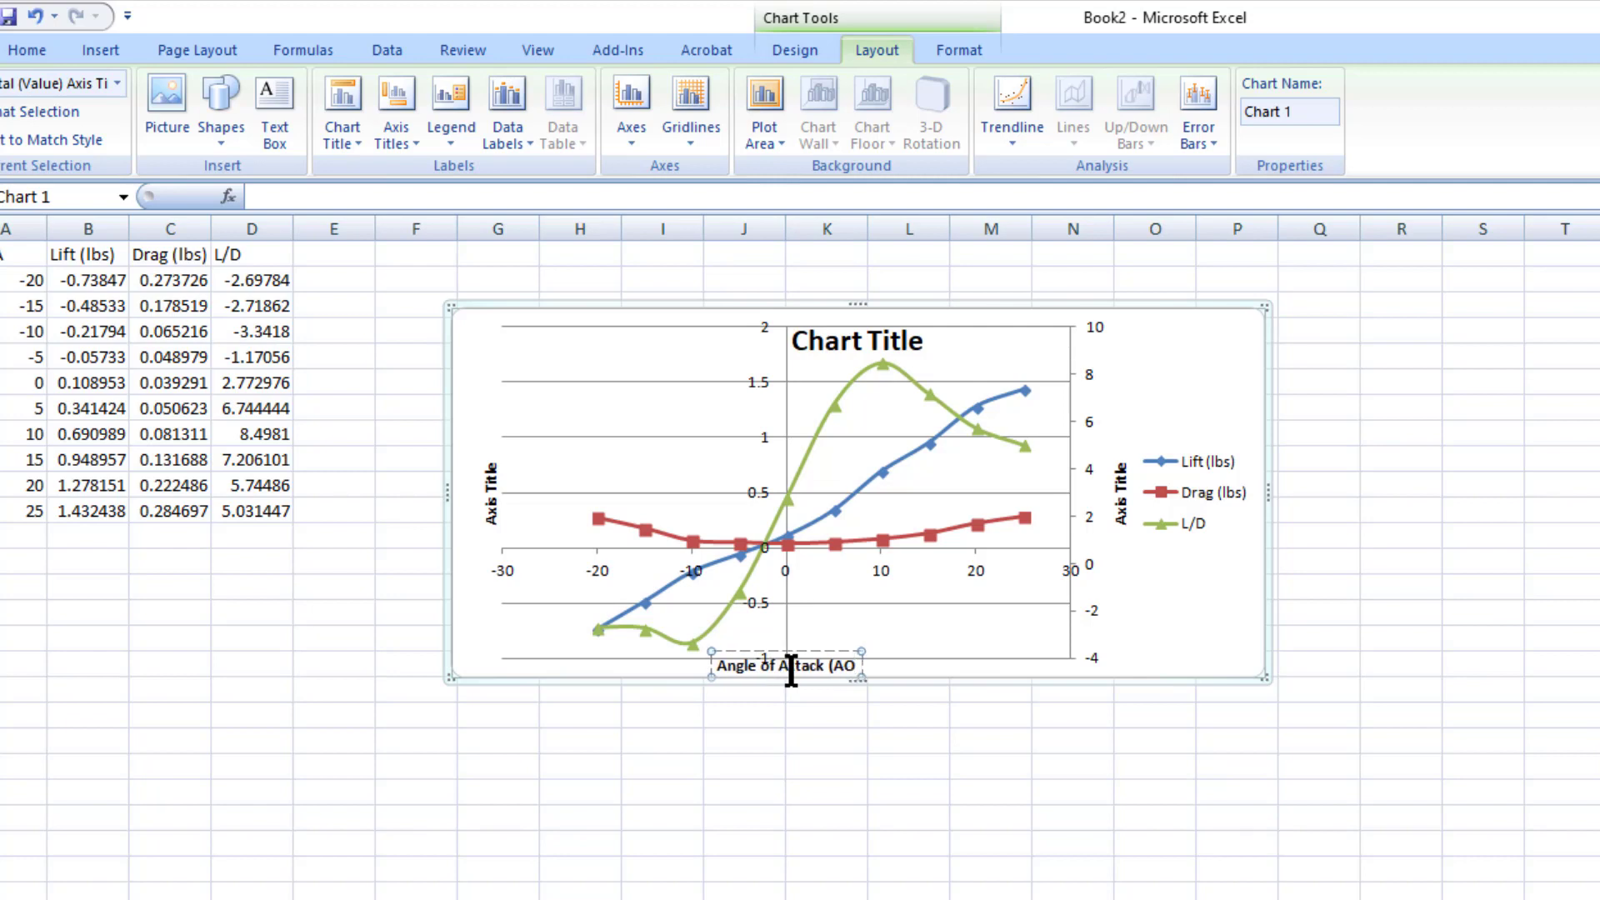
pyautogui.write('A)')
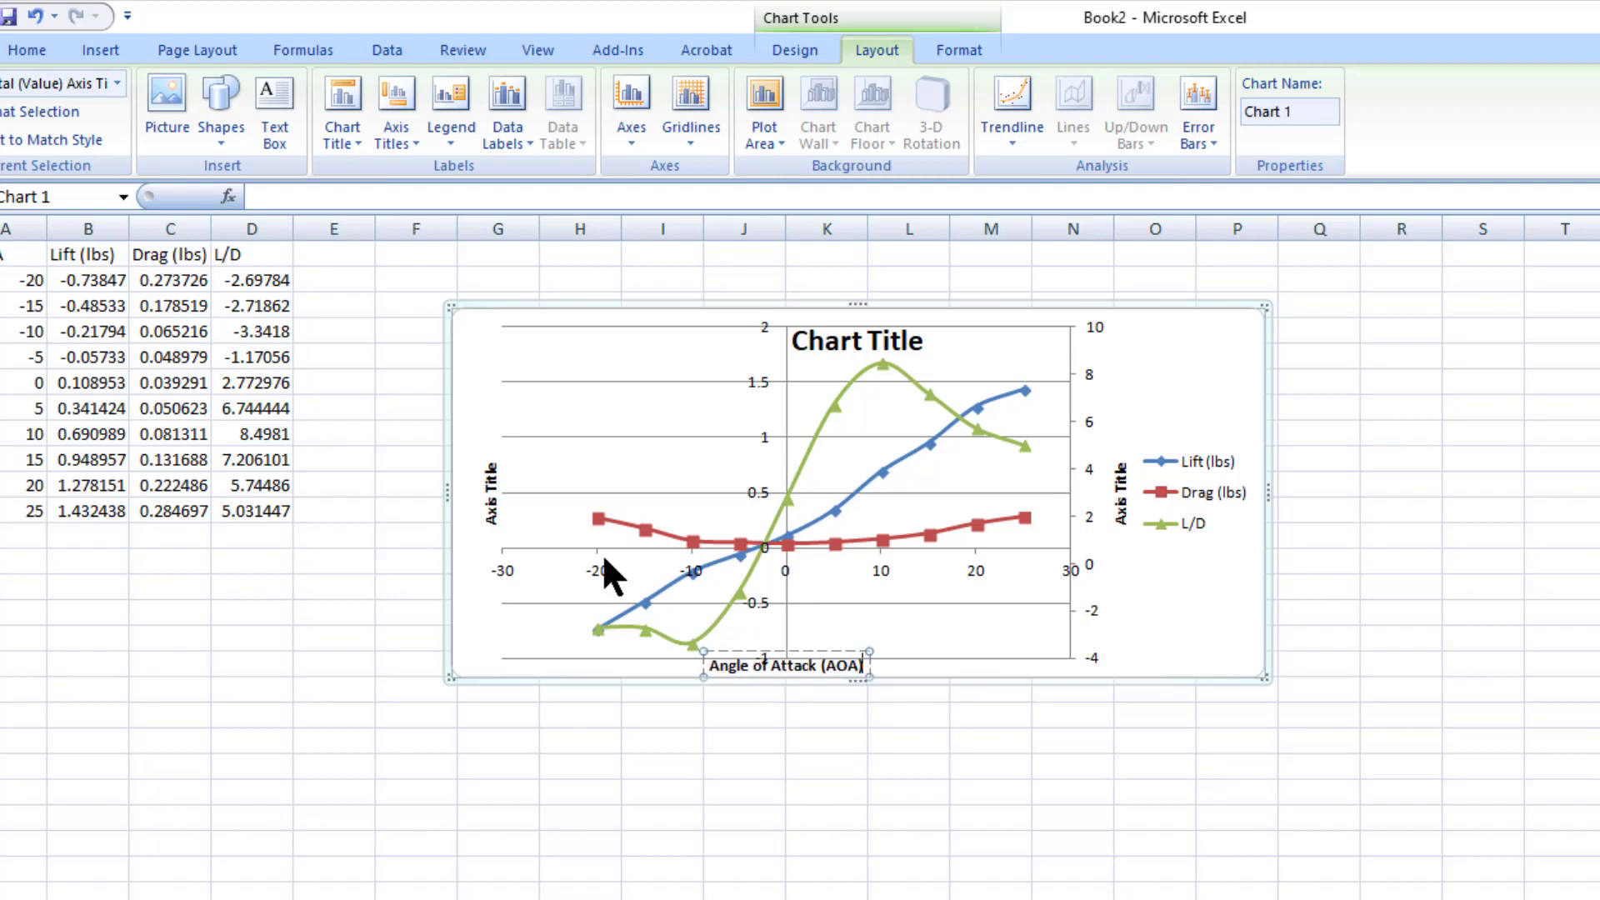
# Set the chart's primary vertical axis title to "Lift / Drag (lbs)".
pyautogui.tripleClick(492, 499)
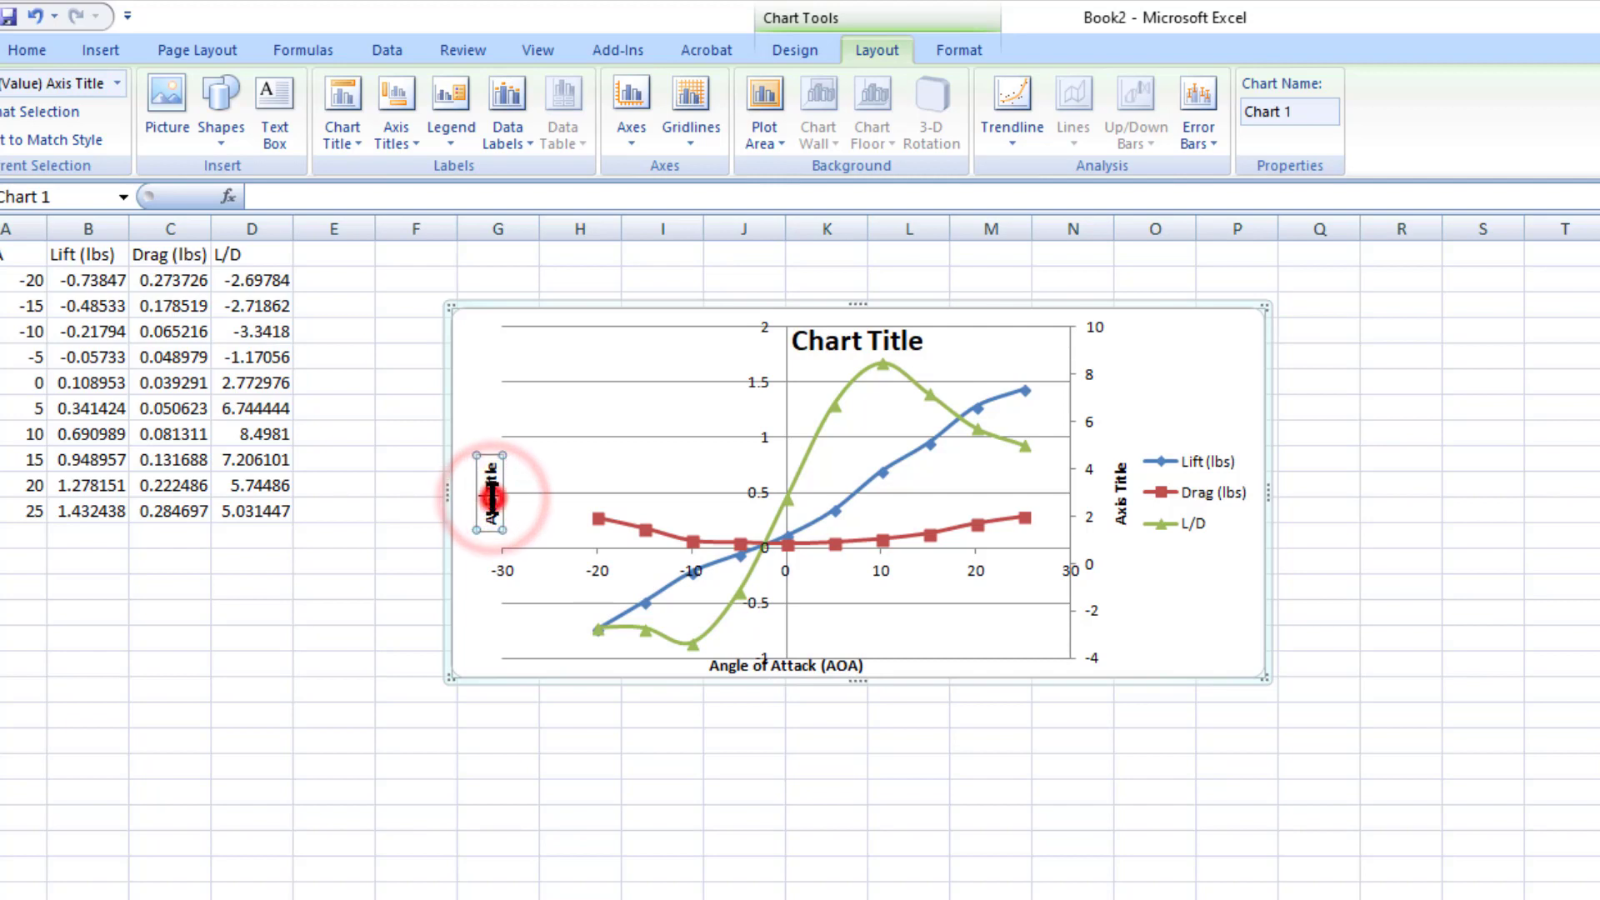
pyautogui.click(488, 502)
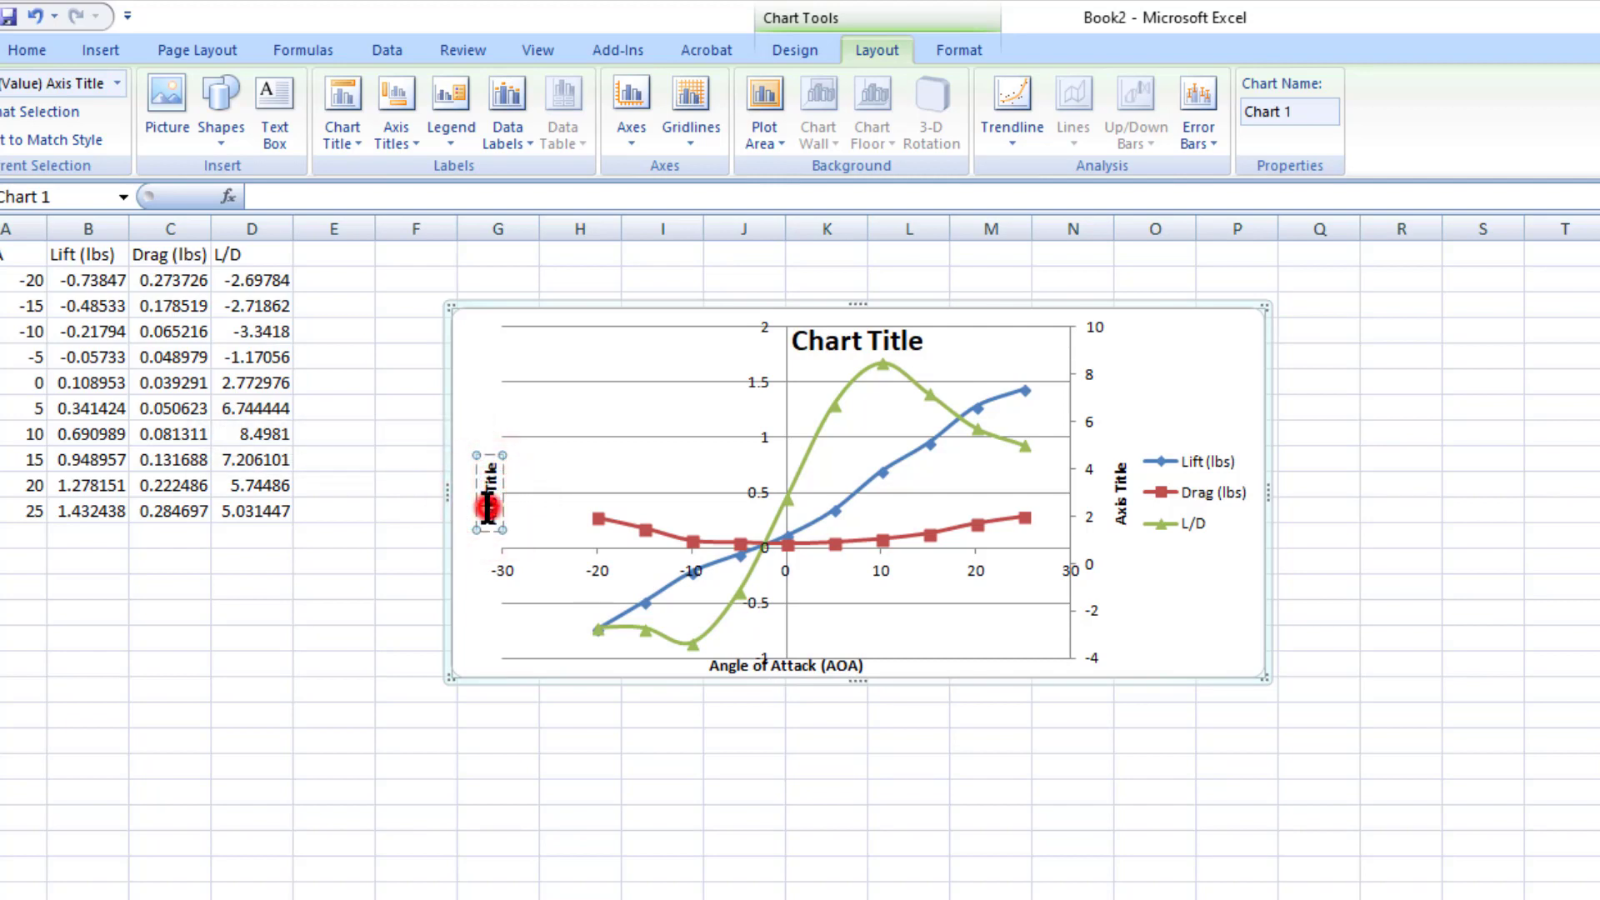
pyautogui.press('BackSpace')
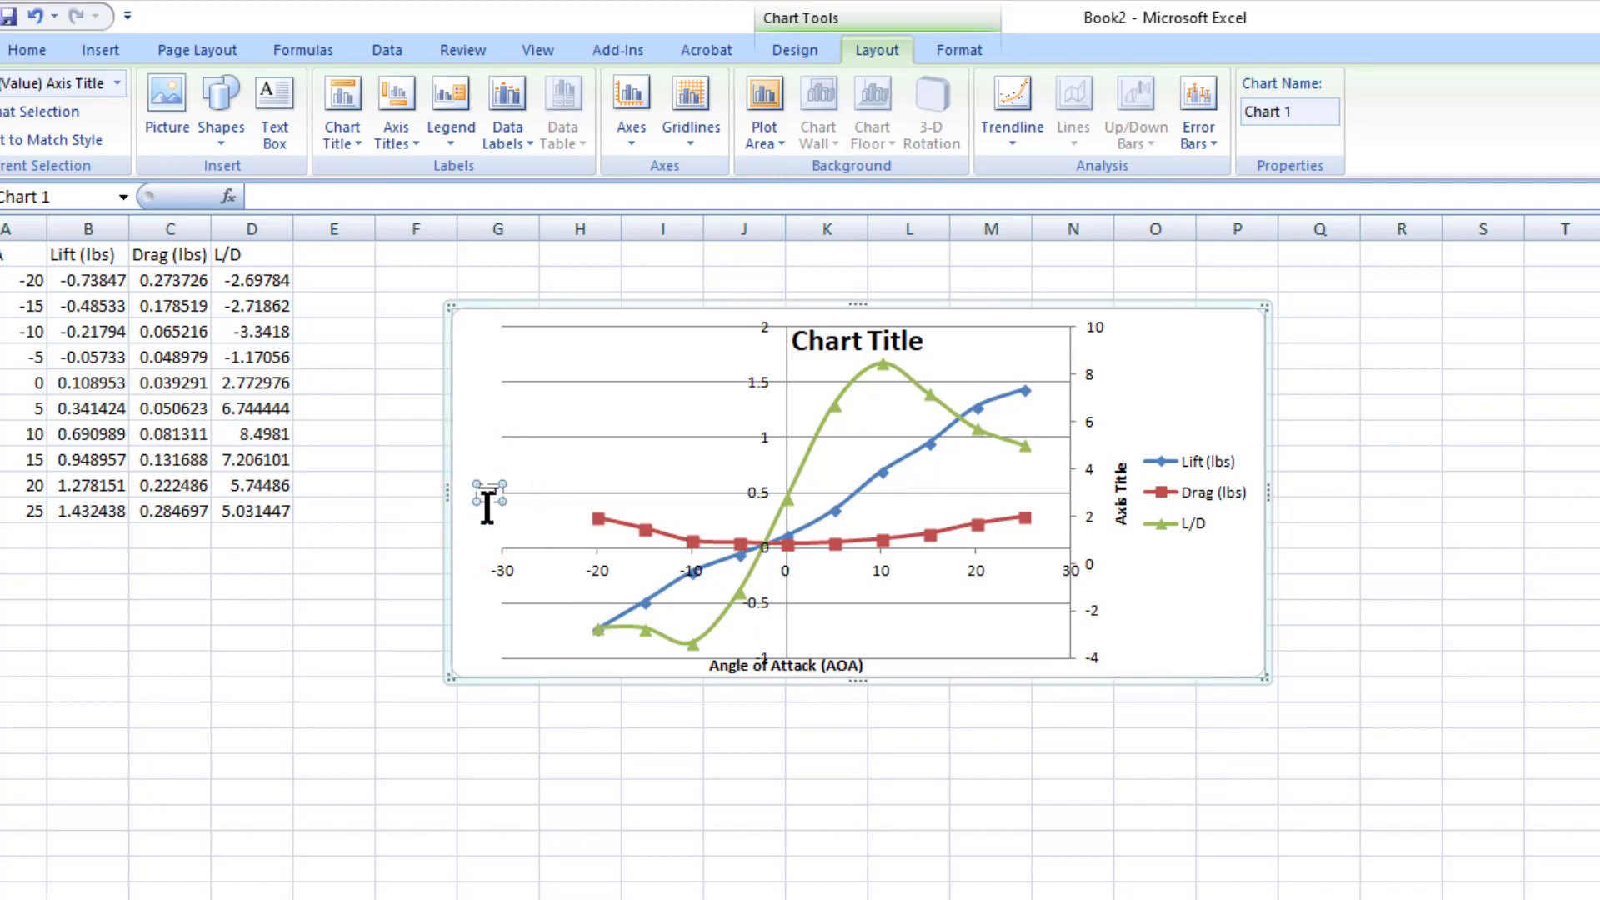
pyautogui.write('Lift/ Dr')
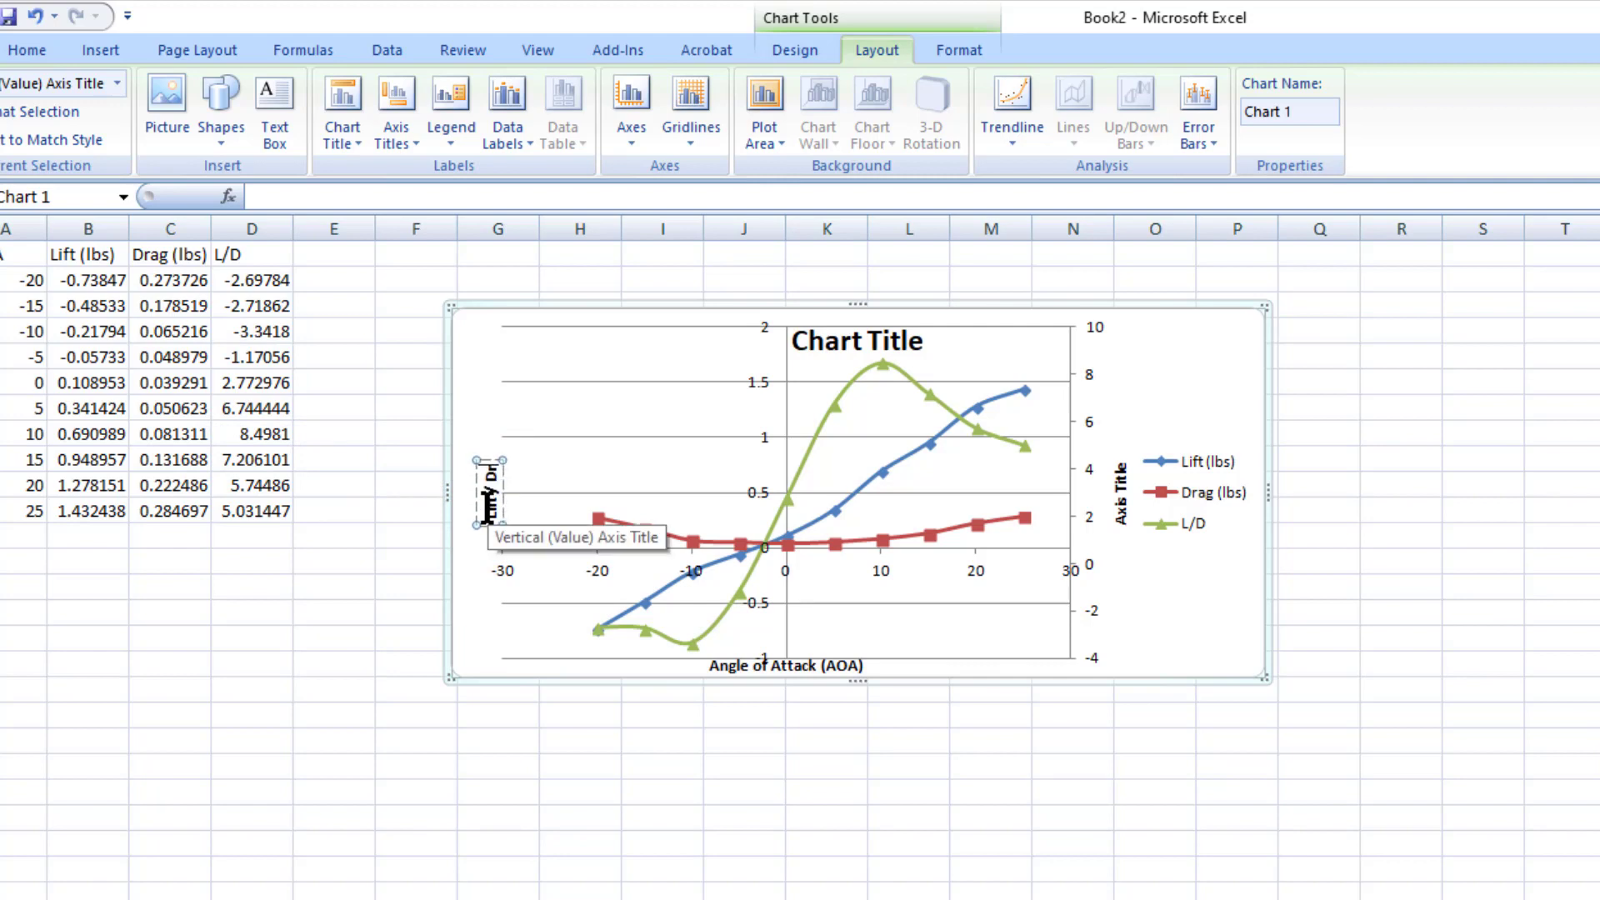
pyautogui.write('ag (lbs)')
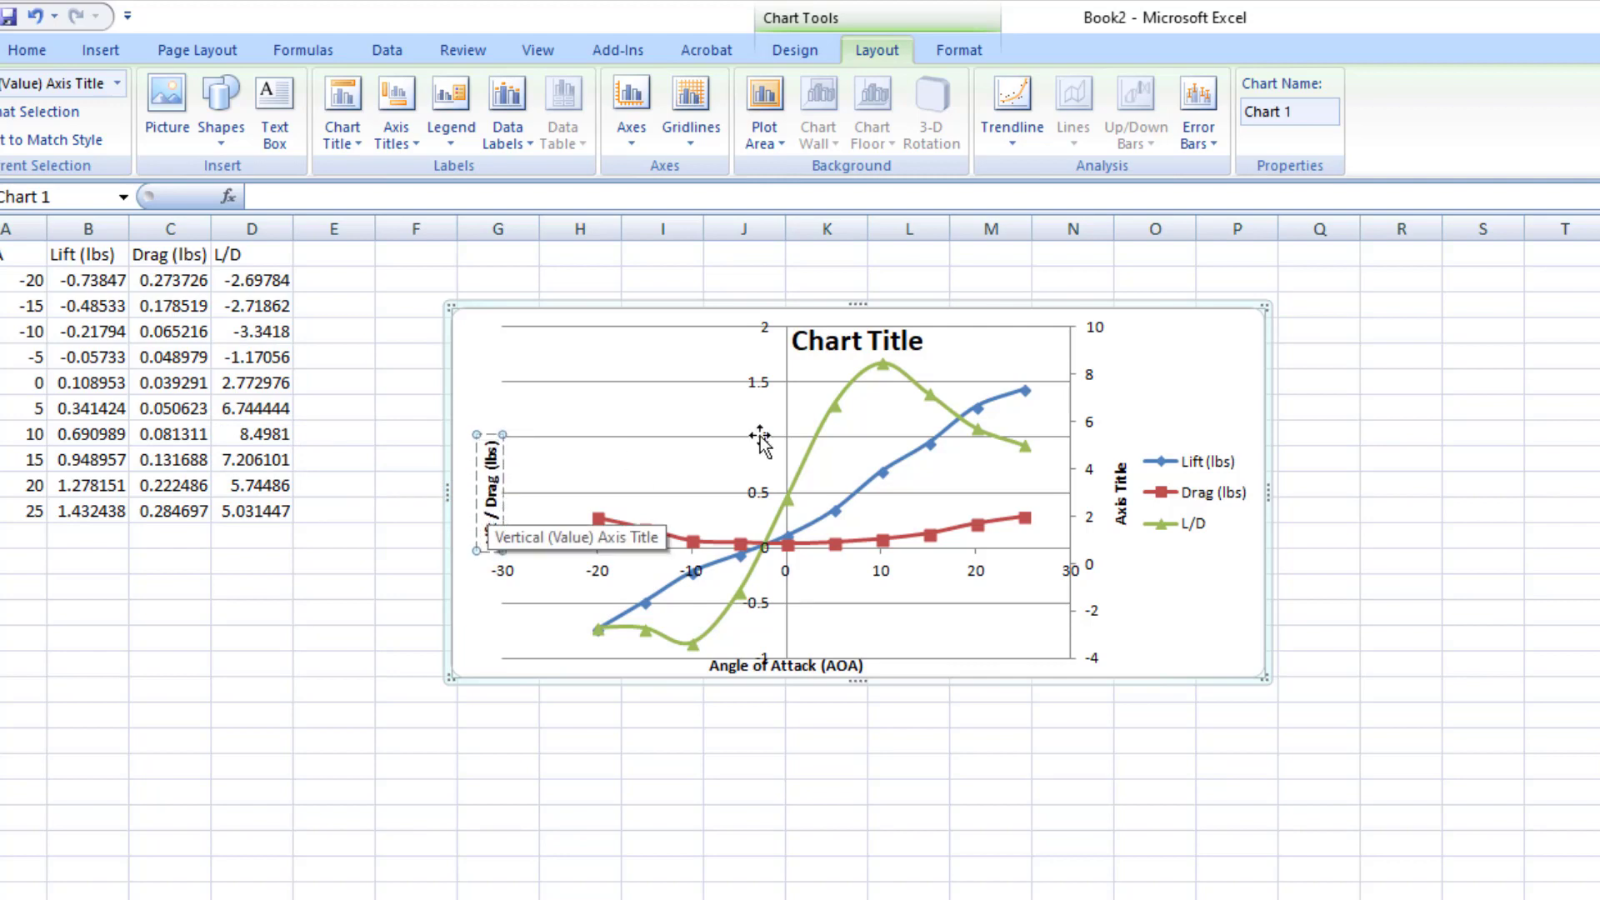
# Set the chart's secondary vertical axis title to "L/D".
pyautogui.click(1122, 500)
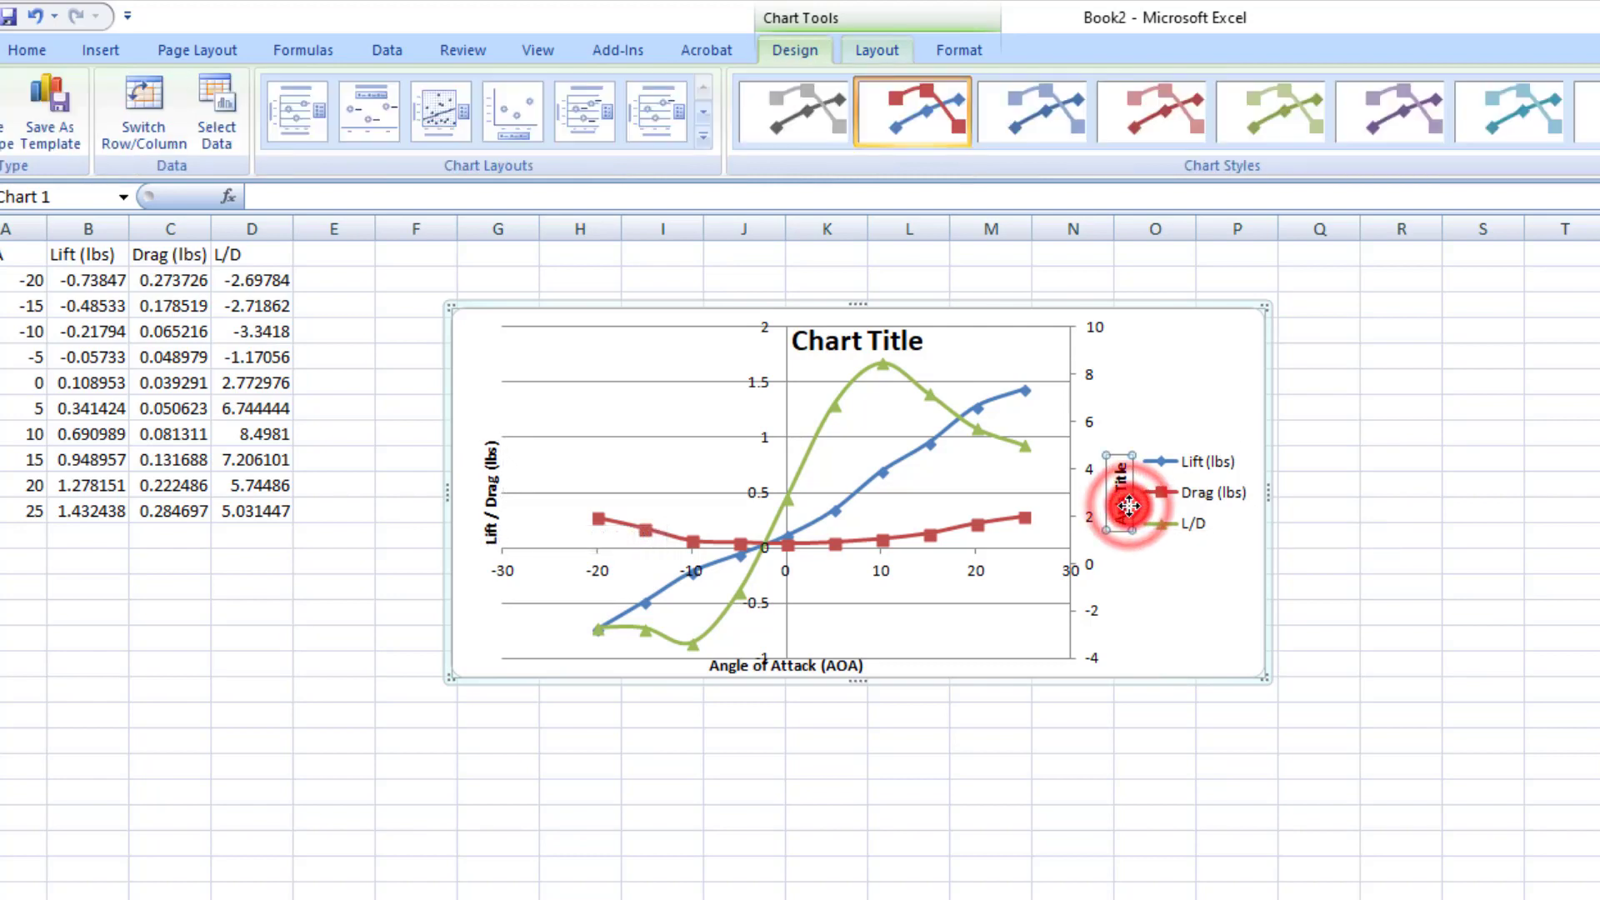
pyautogui.click(1123, 498)
pyautogui.tripleClick(1123, 500)
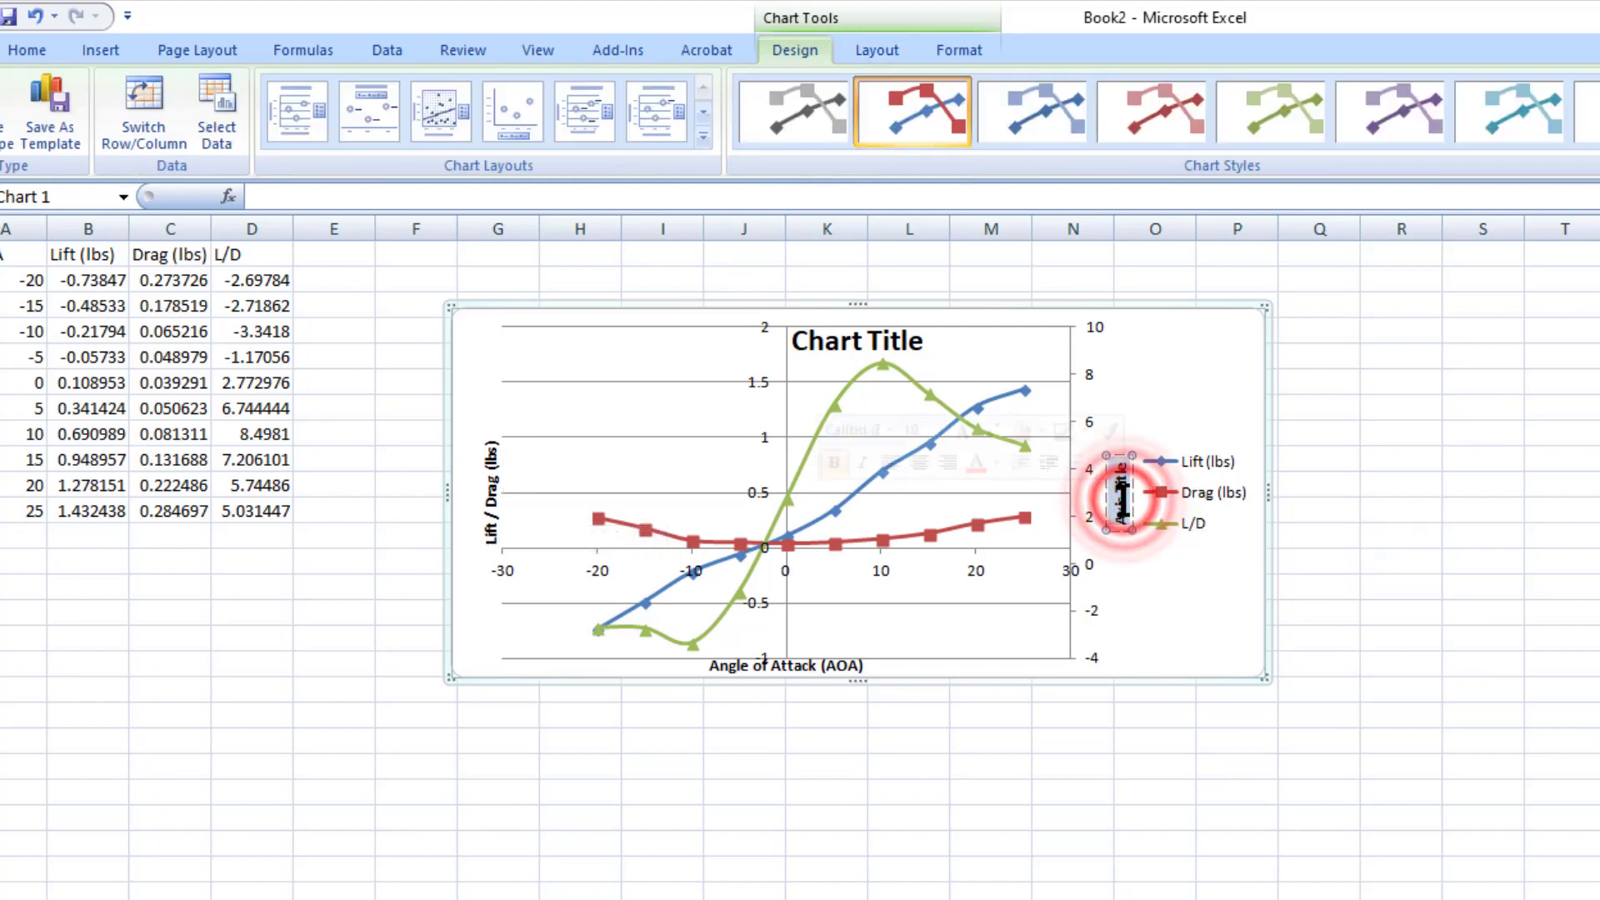
pyautogui.press('BackSpace')
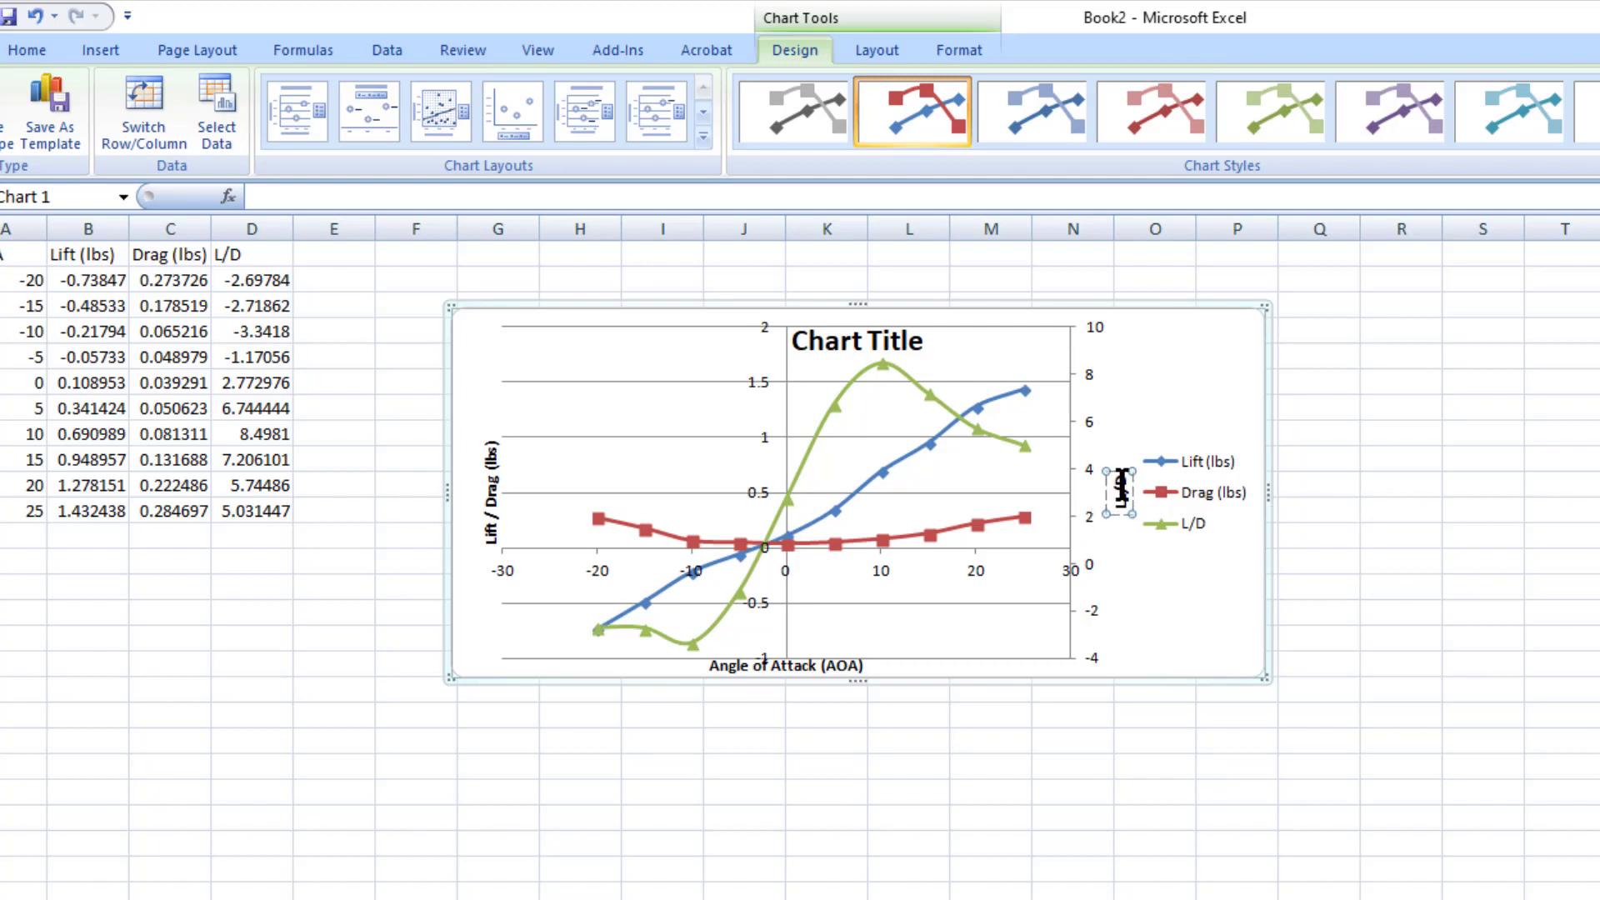
pyautogui.click(1122, 505)
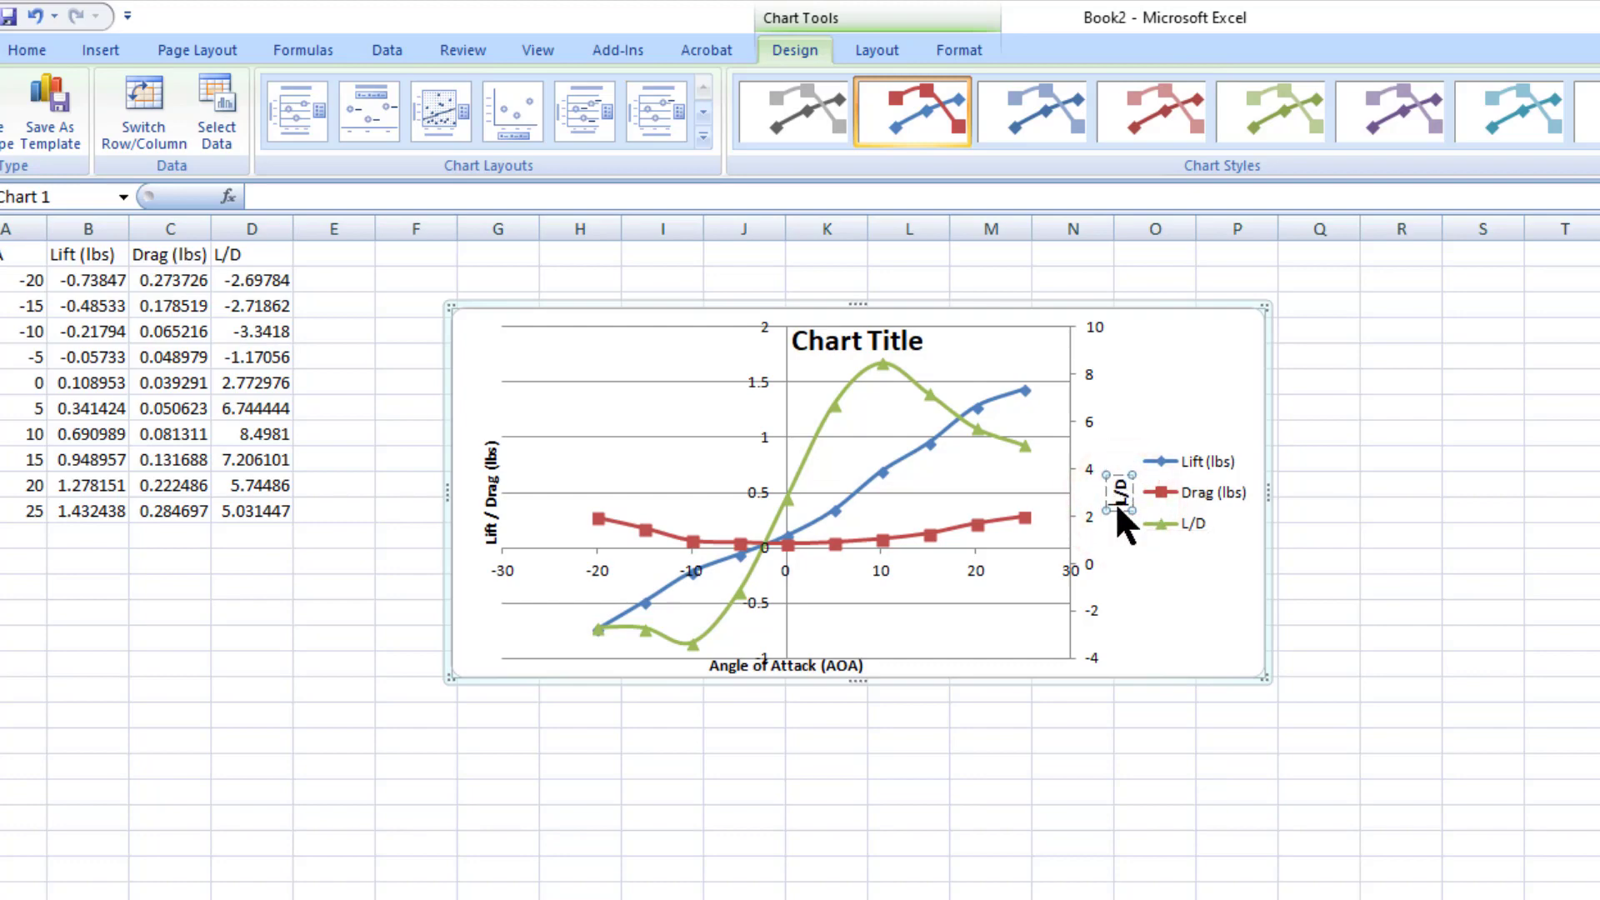
# Enlarge the chart in width and height, extending its lower-right corner to about the edge of column R, and deselect it.
pyautogui.click(1114, 589)
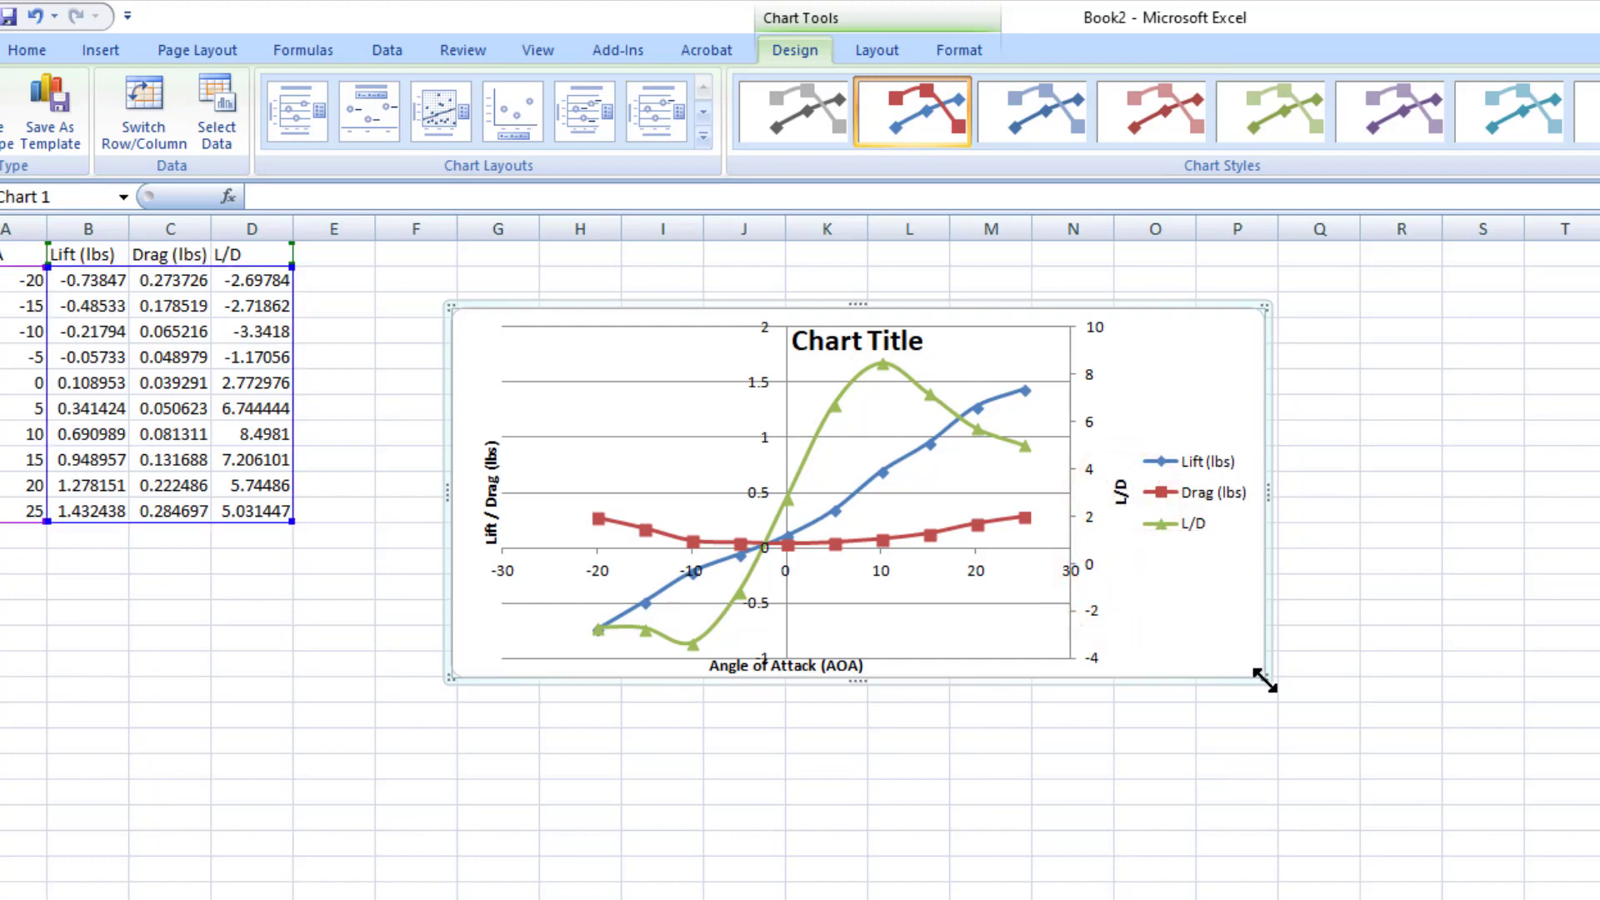
pyautogui.moveTo(1264, 678); pyautogui.dragTo(1446, 861)
pyautogui.press('Escape')
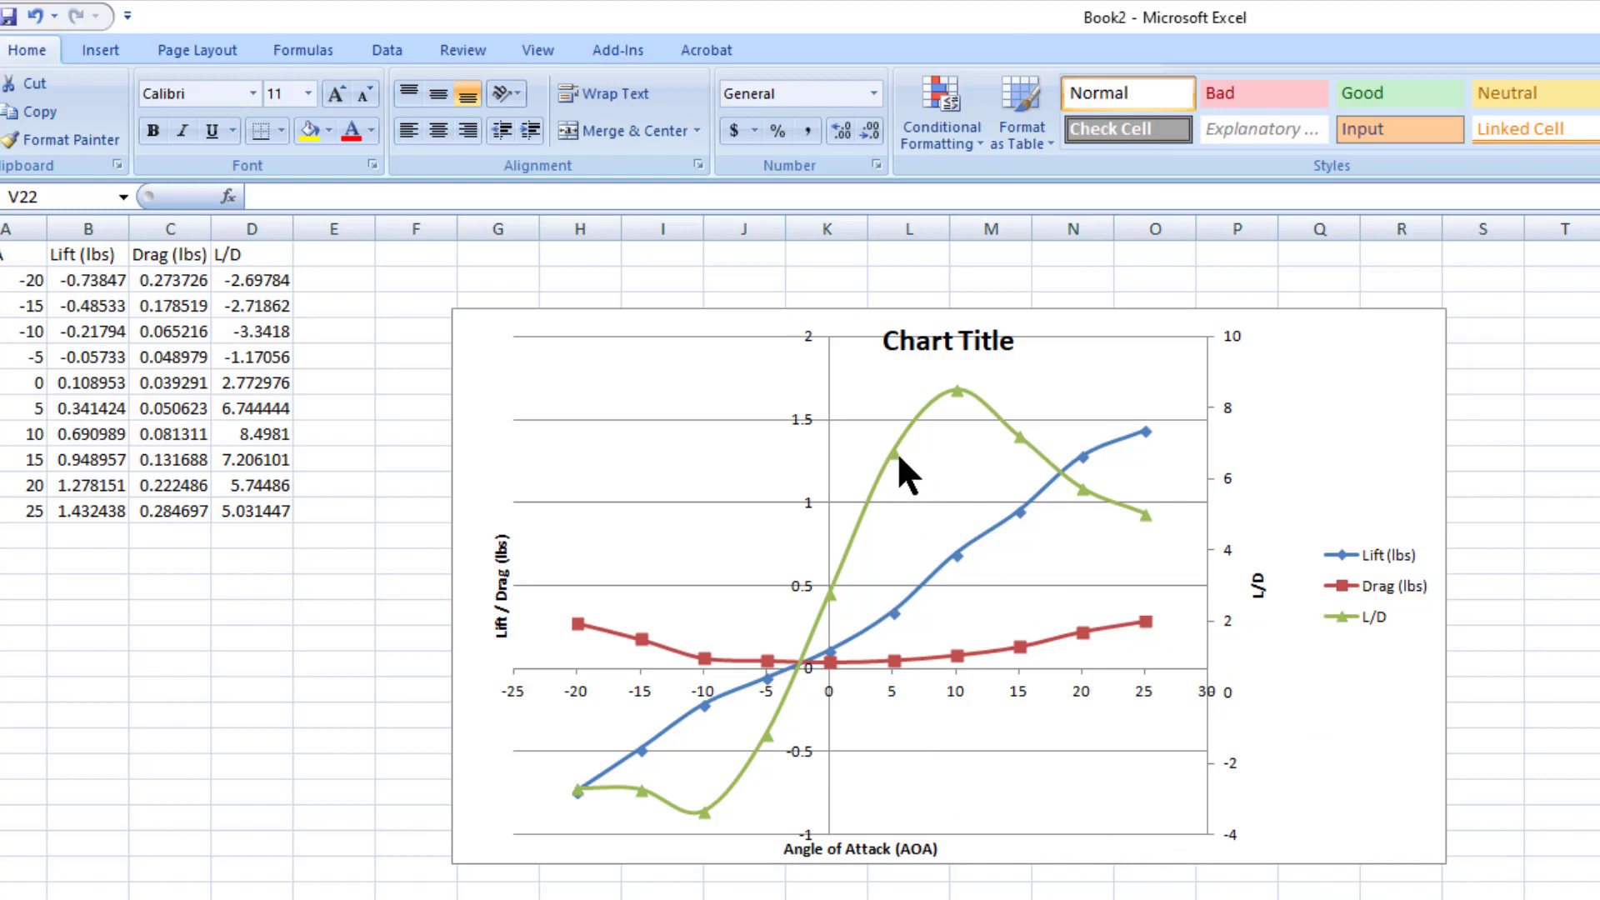
# Examine the L/D, lift and drag data points at 10 degrees angle of attack and the lift point at 25 degrees.
pyautogui.click(958, 390)
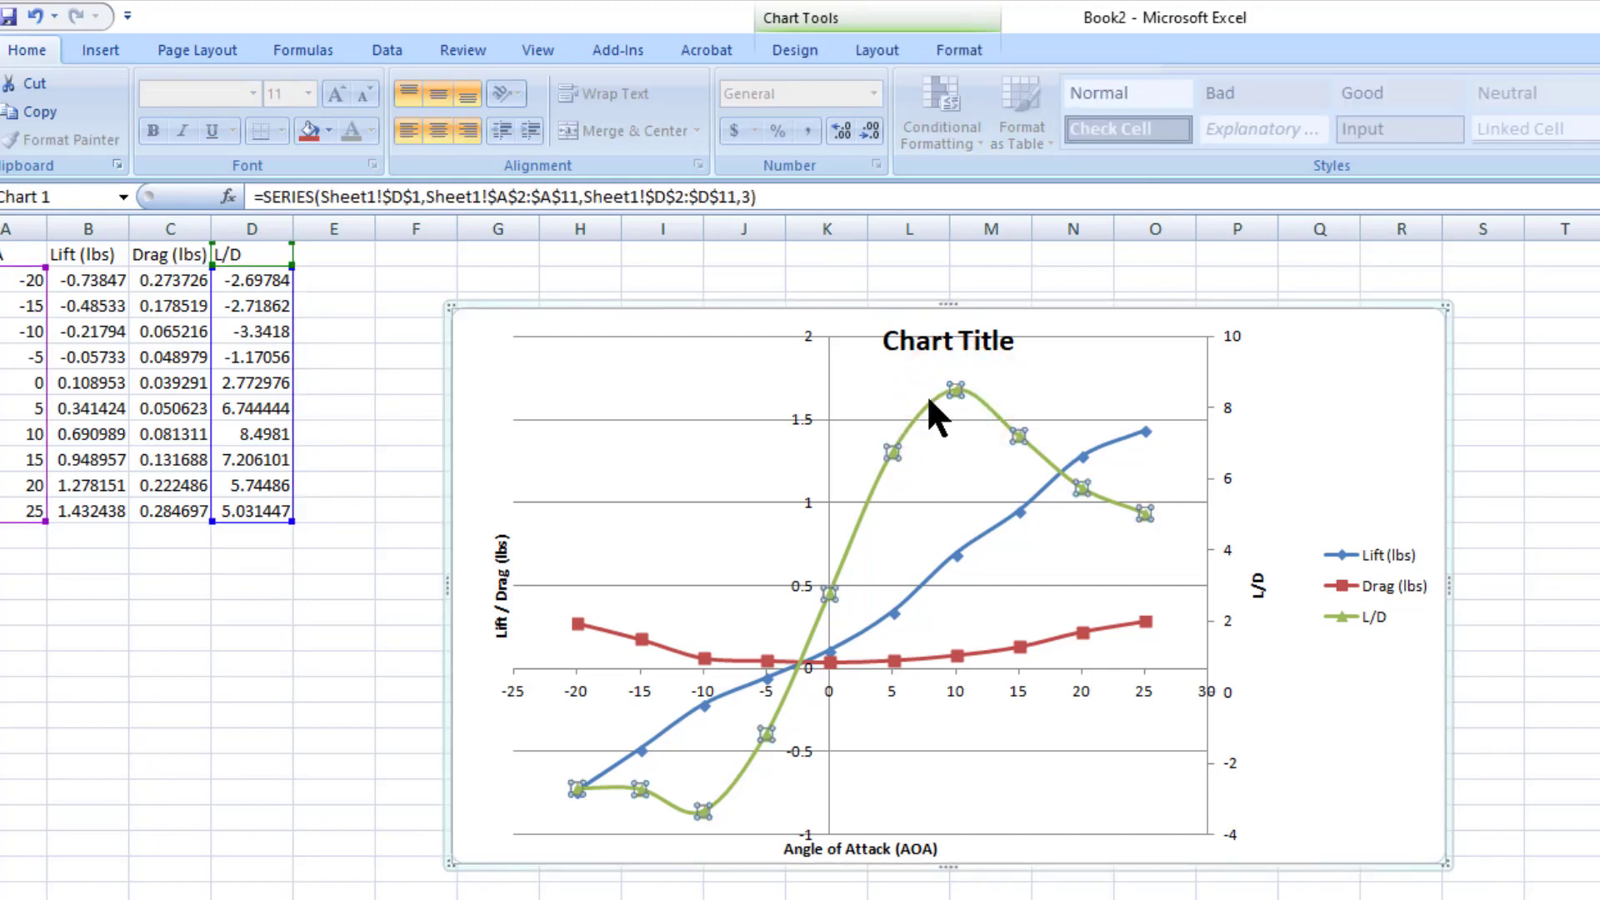
pyautogui.click(959, 390)
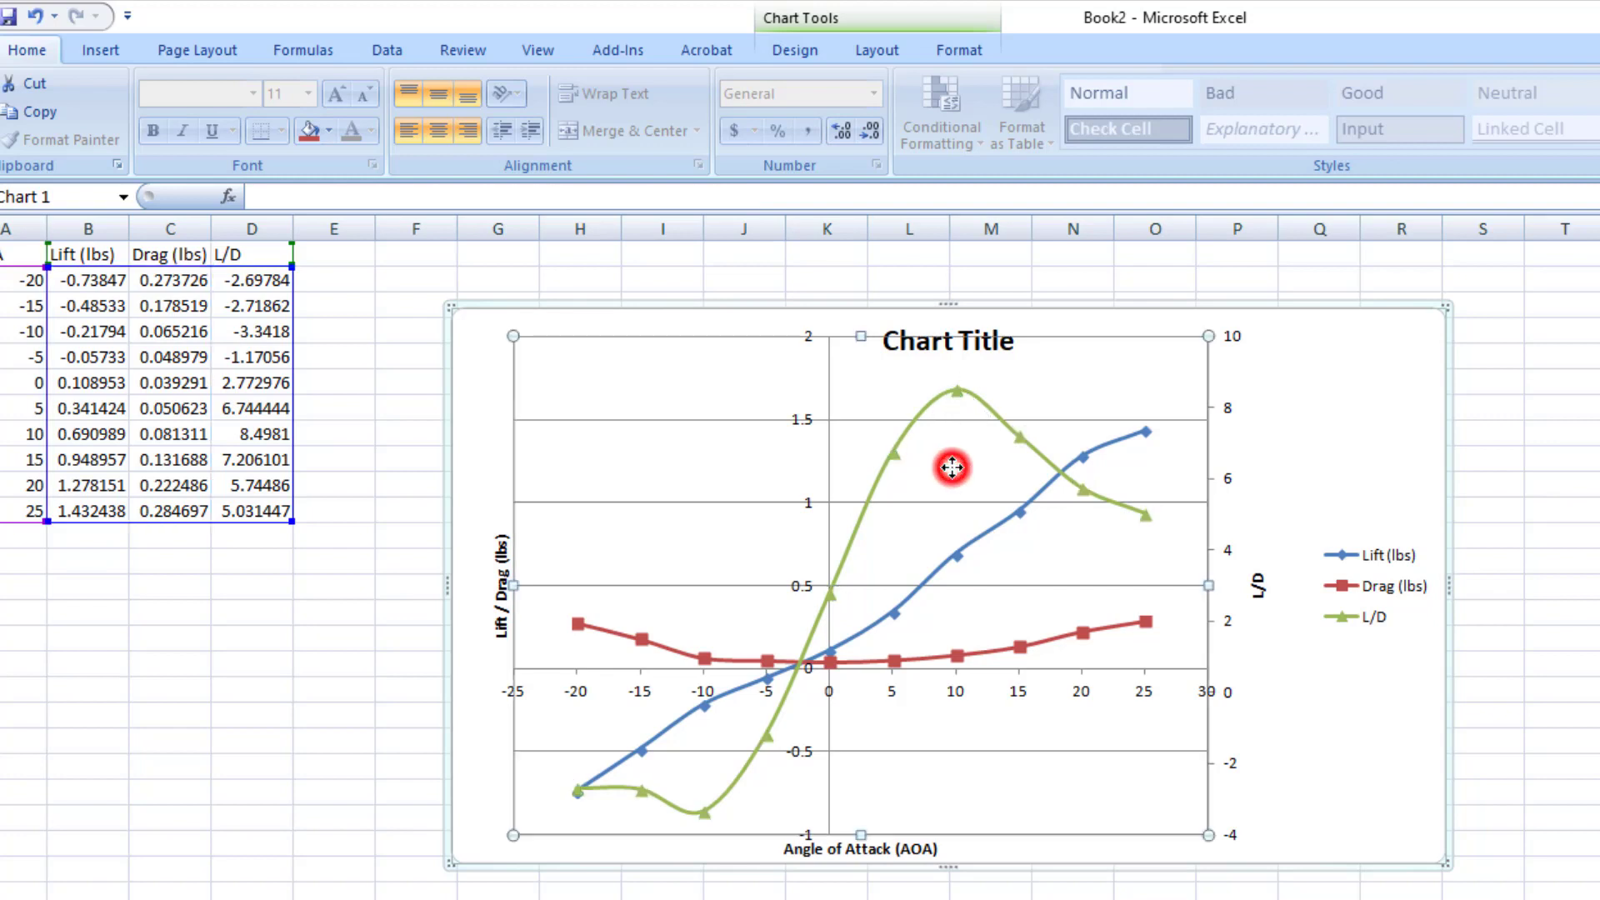
pyautogui.moveTo(955, 390)
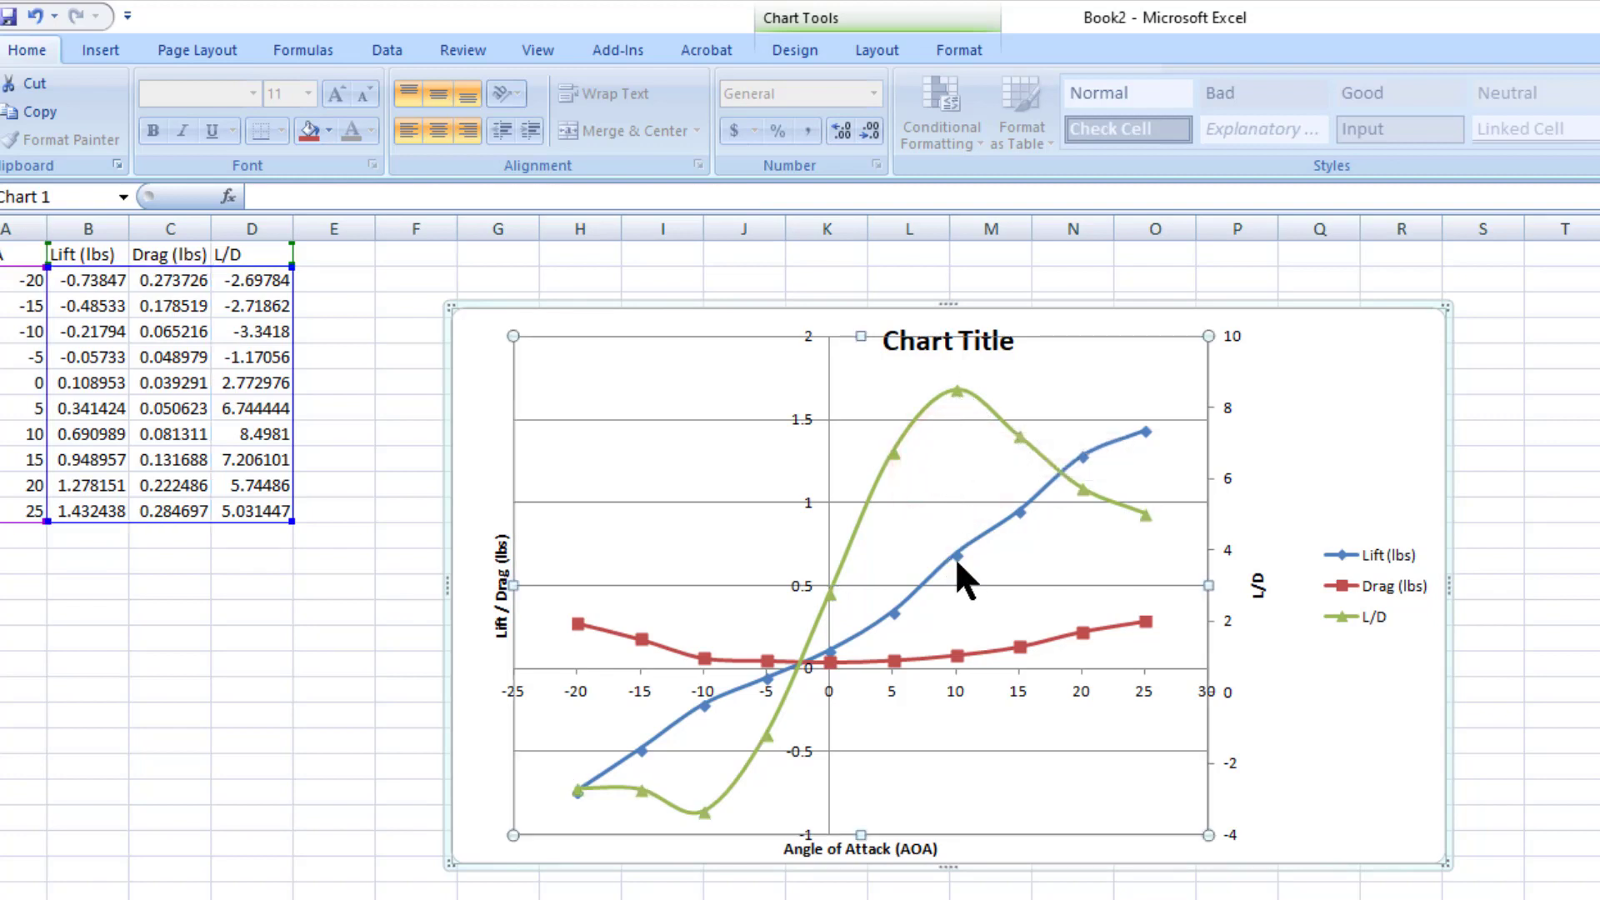
pyautogui.moveTo(956, 559)
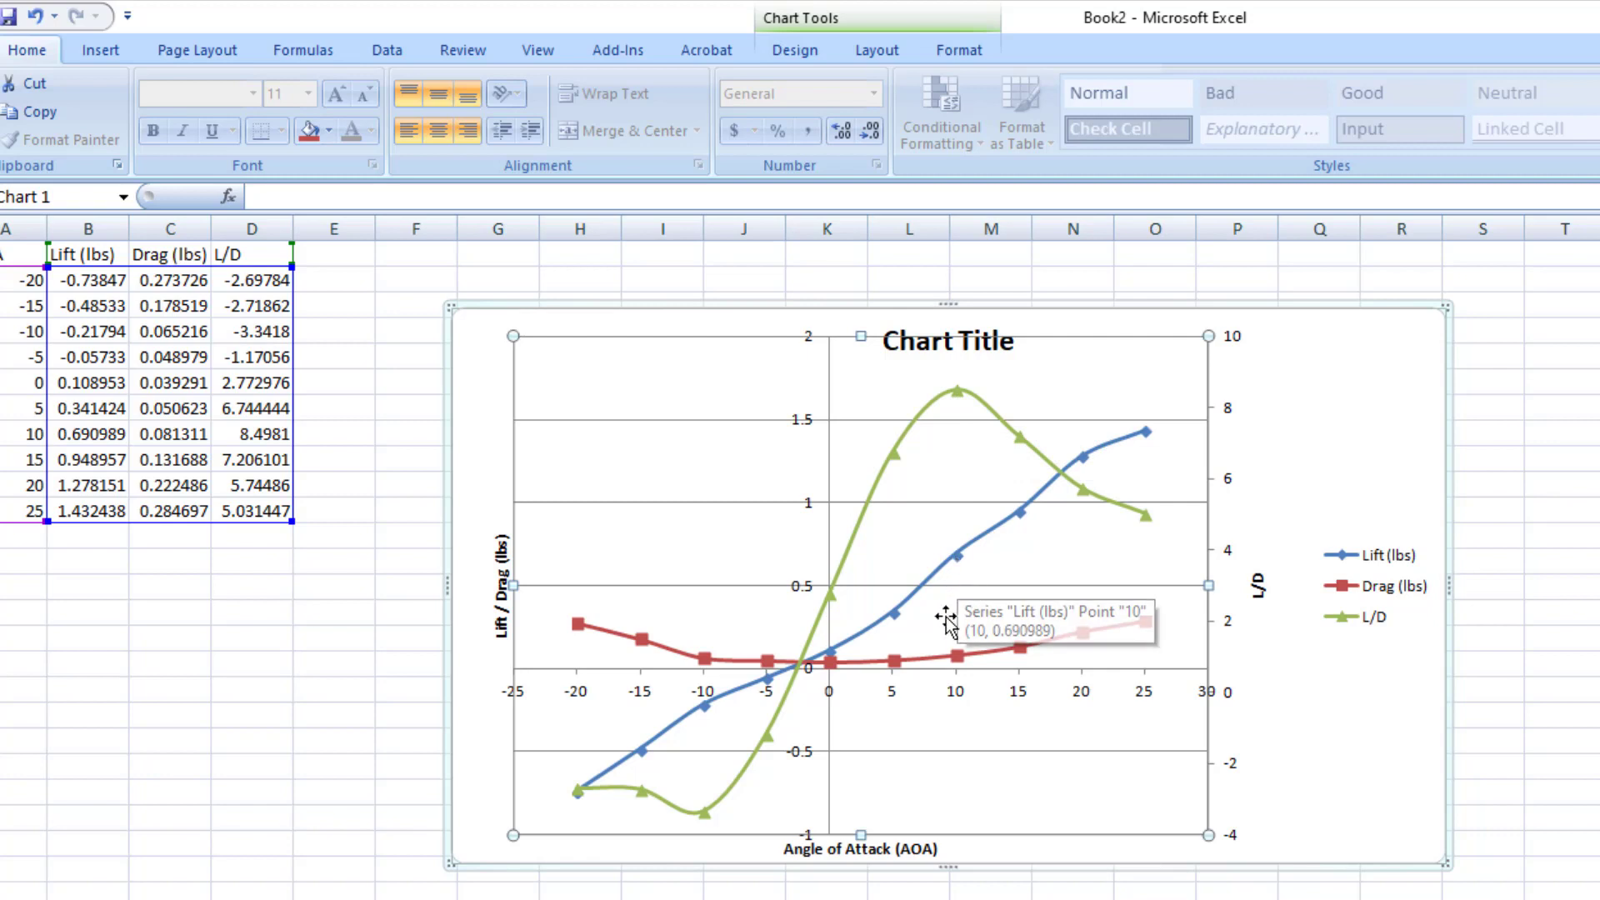
pyautogui.moveTo(958, 655)
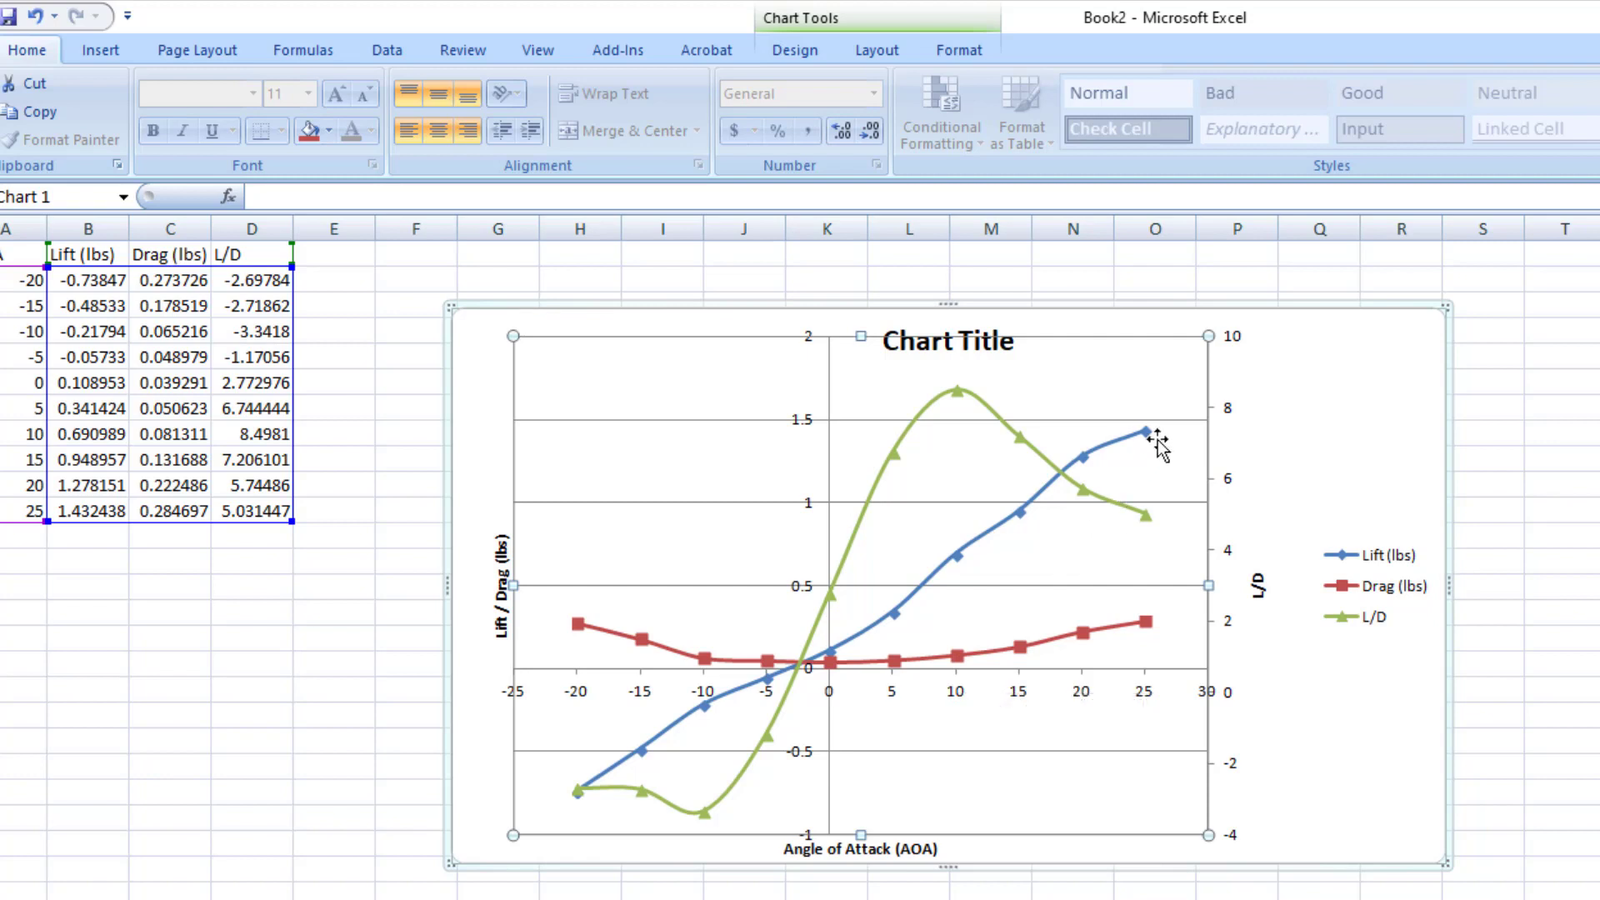
pyautogui.moveTo(1147, 433)
# Move the chart title into the empty upper-left of the plot and set it to "Lift / Drag vs. AOA" with "50 Mph" on a second line.
pyautogui.moveTo(958, 340); pyautogui.dragTo(704, 373)
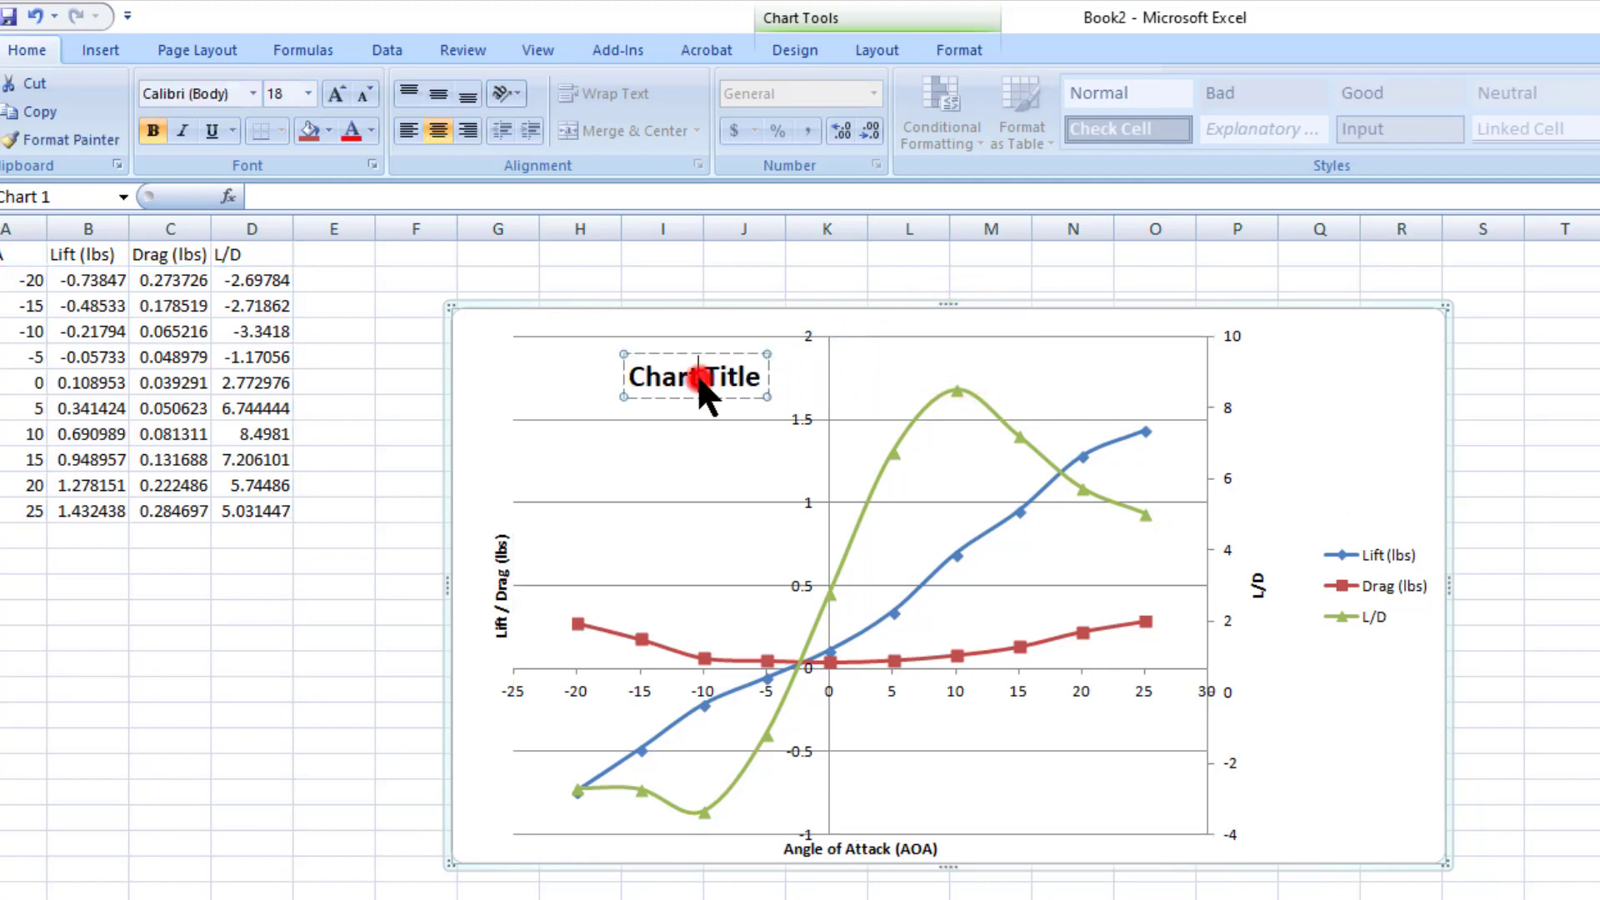
pyautogui.tripleClick(698, 372)
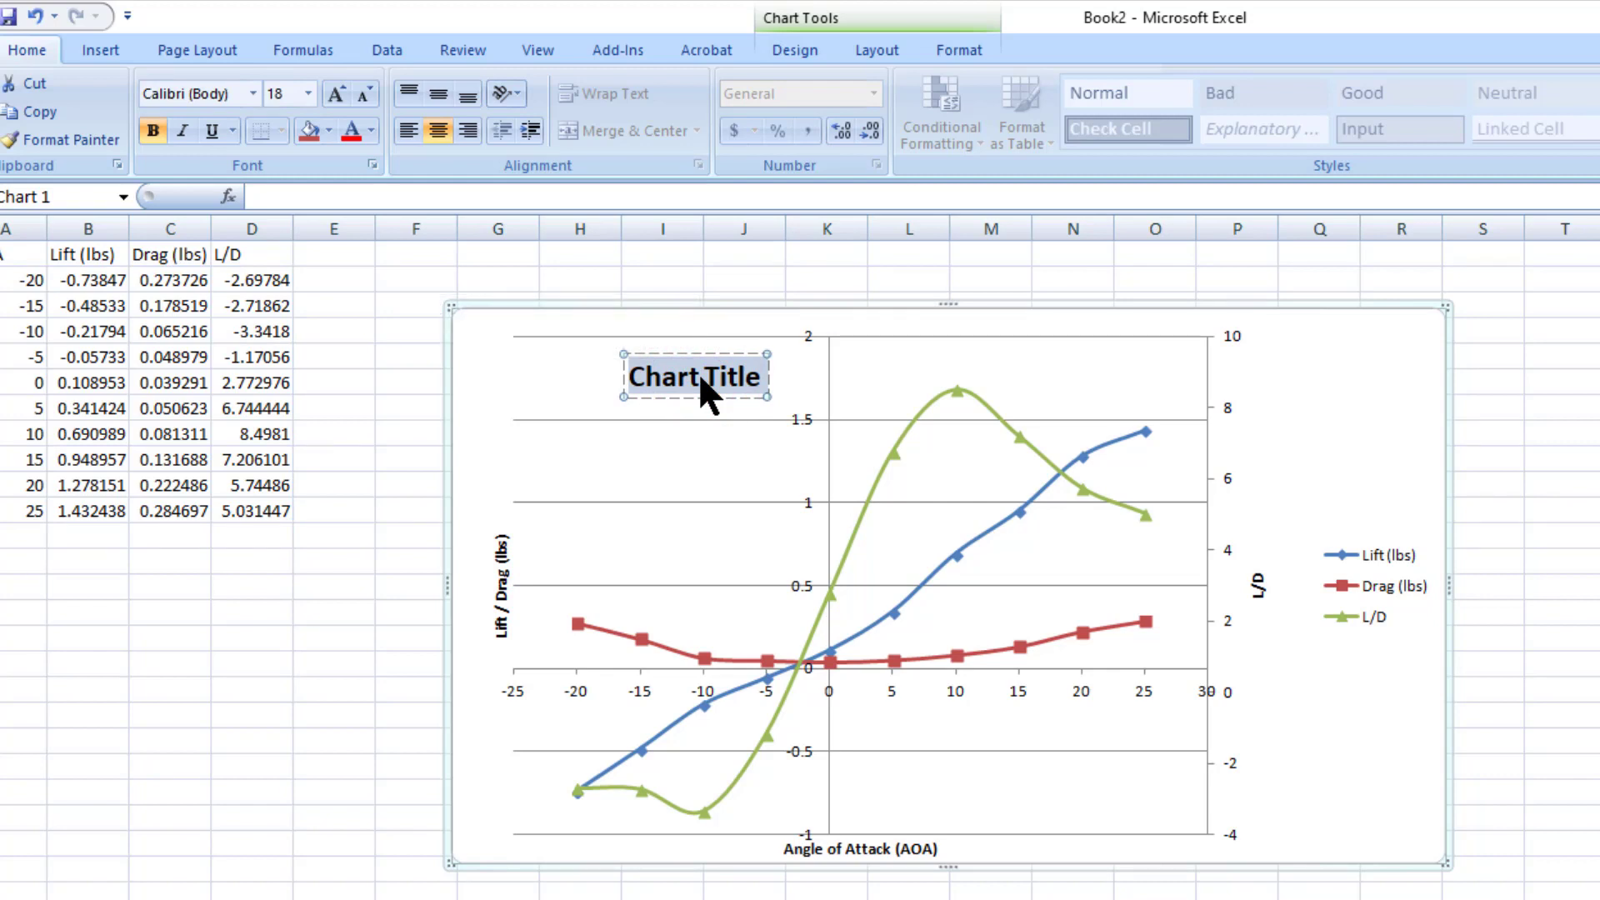
pyautogui.write('Li')
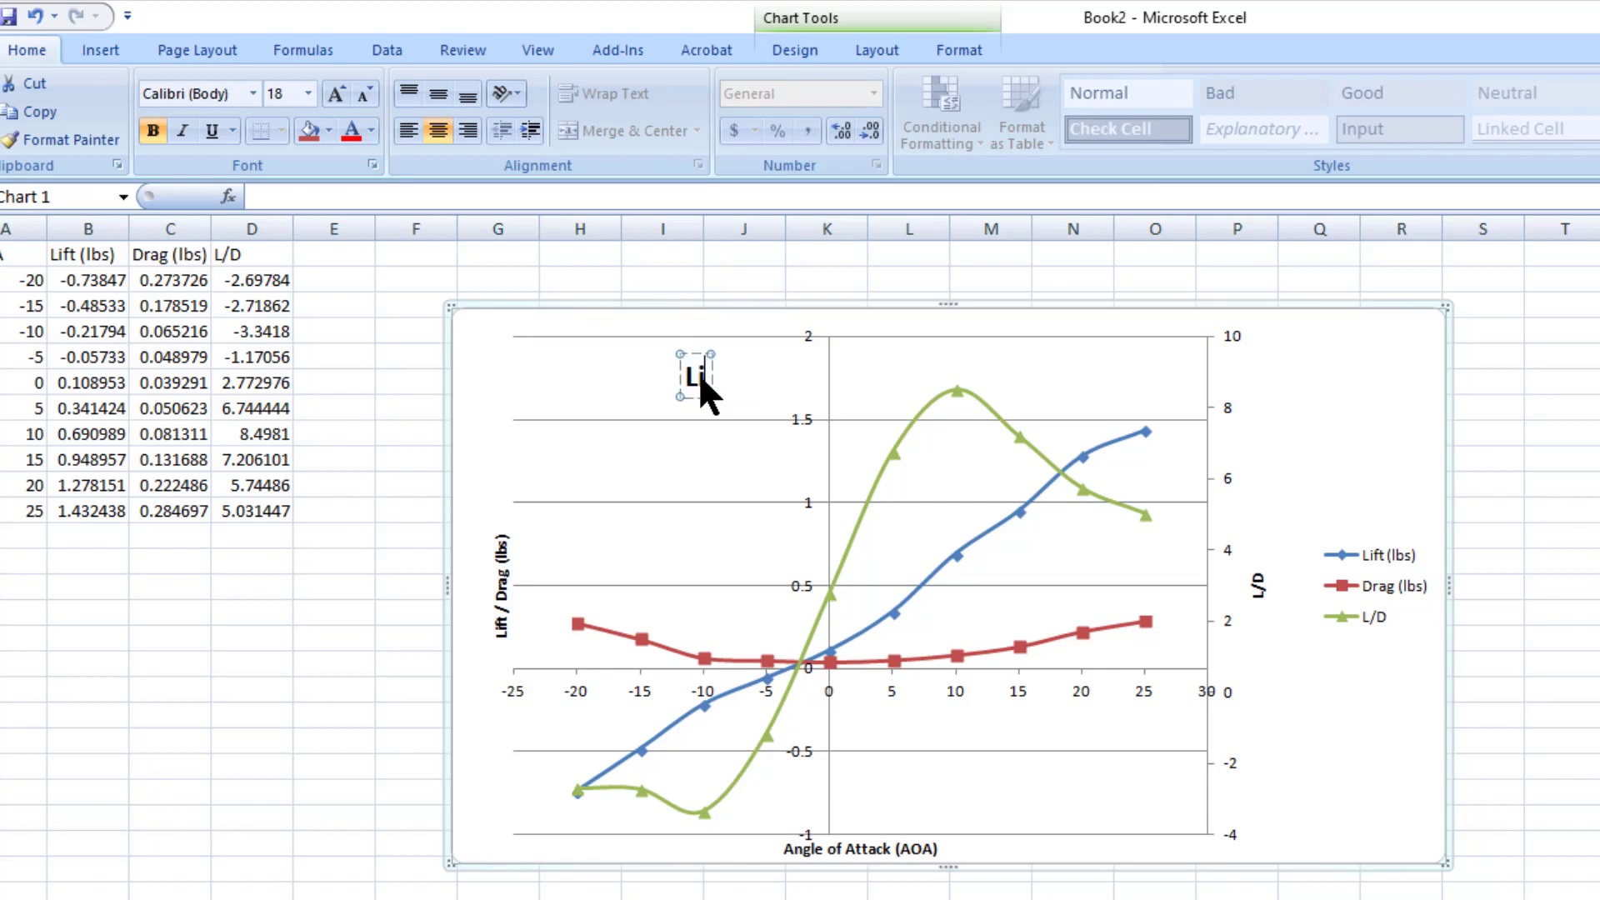
pyautogui.write('ft / Drag')
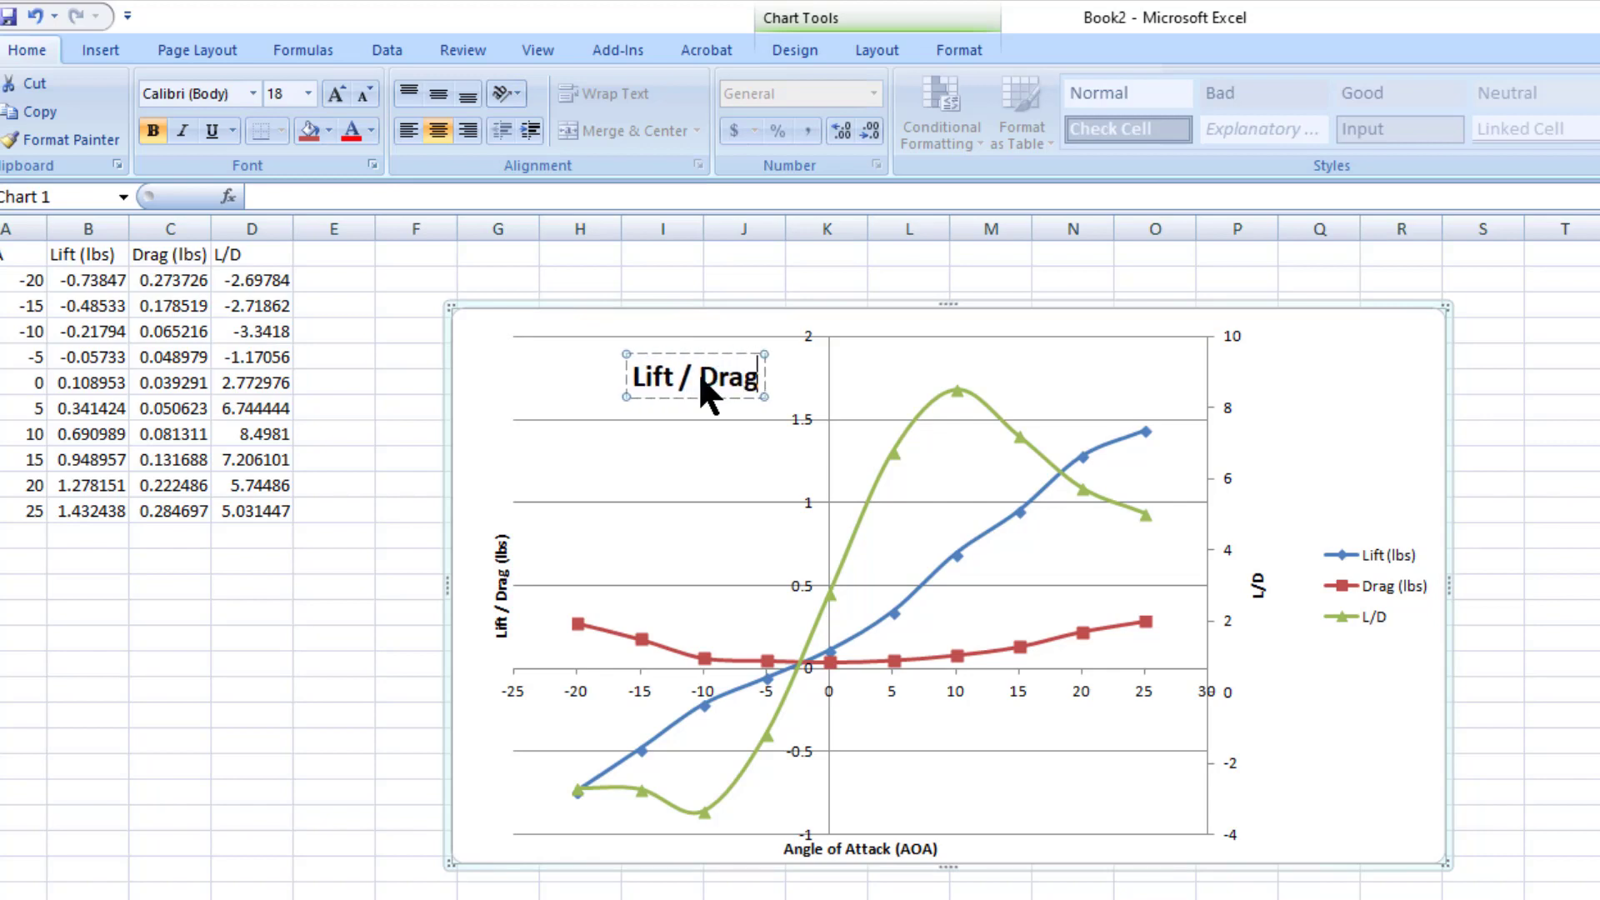
pyautogui.write(' vs. AOA')
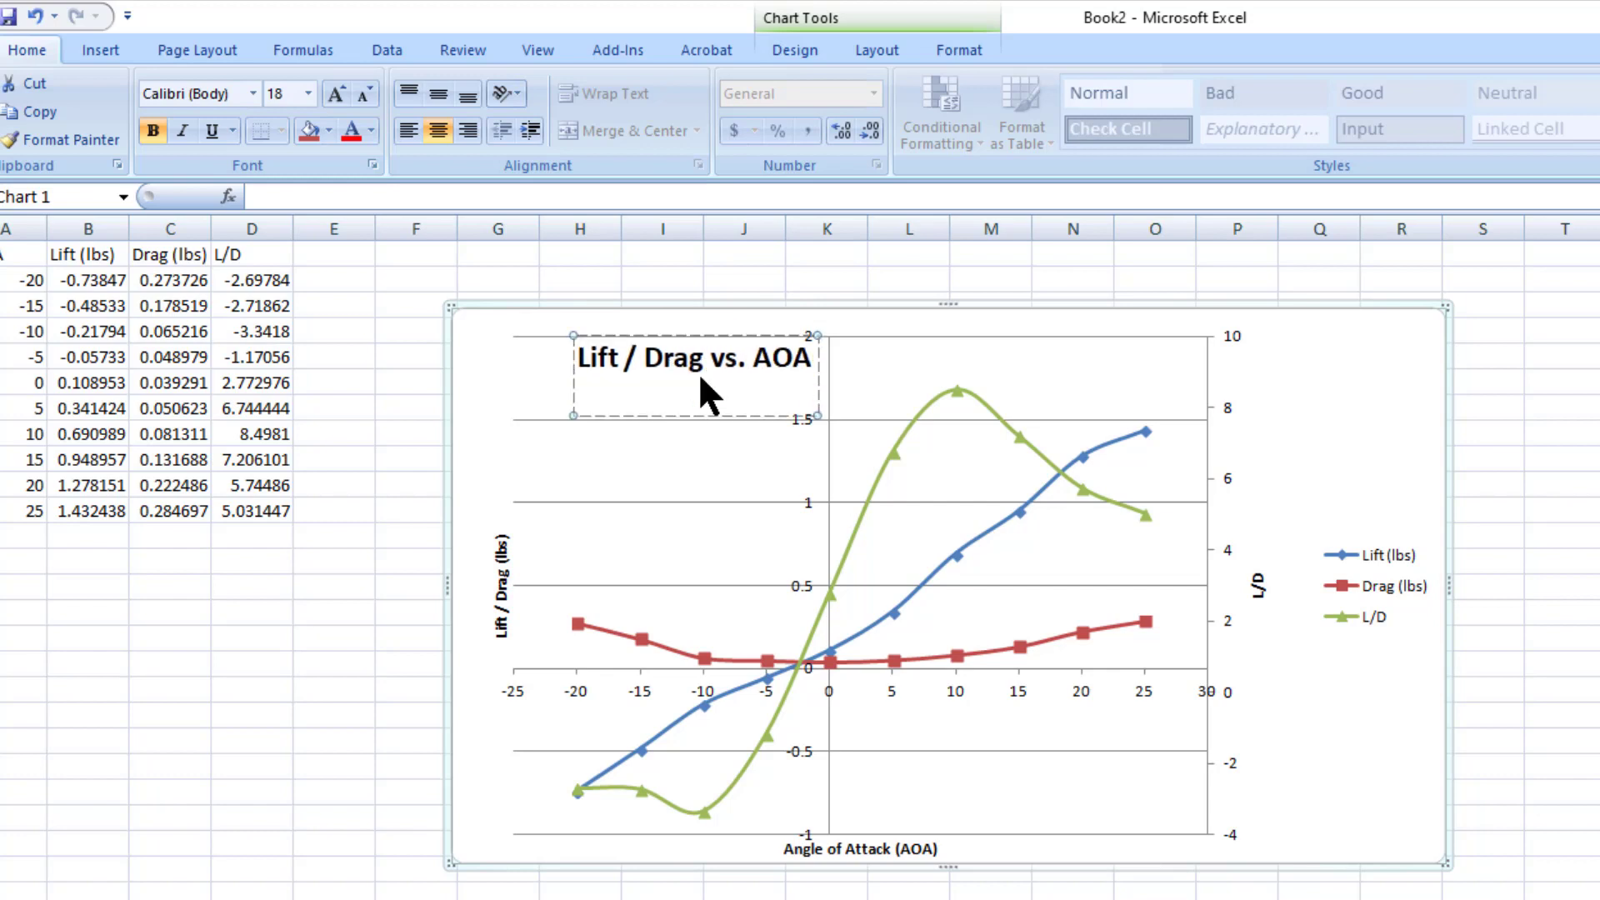
pyautogui.write('50 Mph')
pyautogui.click(724, 502)
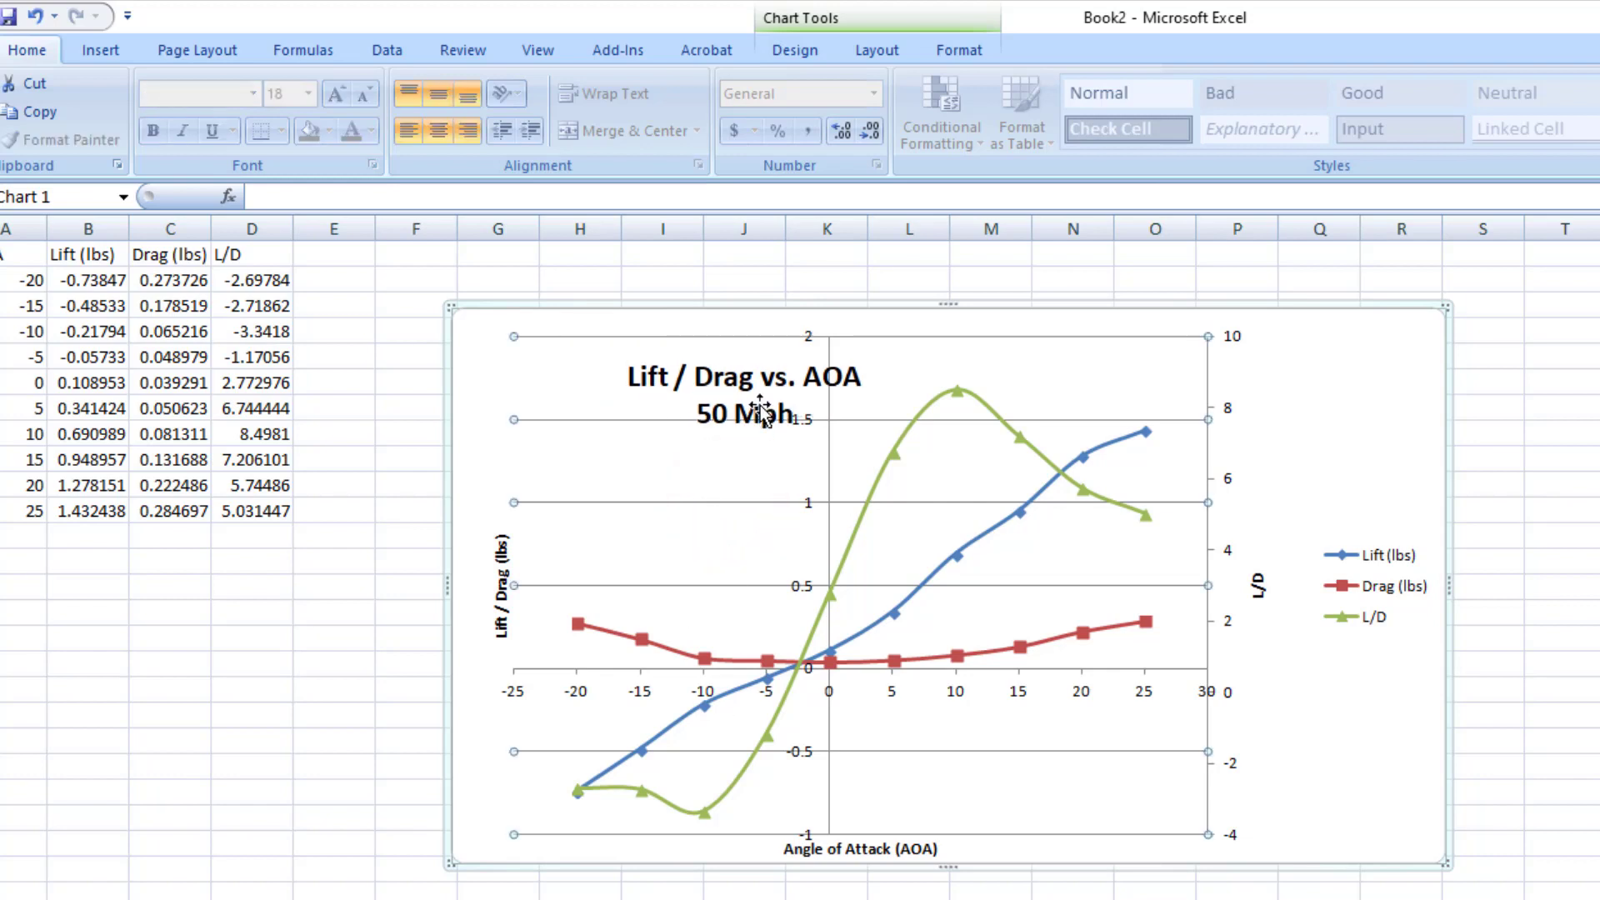
# Shift the two-line chart title left so it clears the vertical axis labels, and deselect the chart.
pyautogui.moveTo(758, 401); pyautogui.dragTo(676, 390)
pyautogui.click(674, 456)
pyautogui.click(1518, 829)
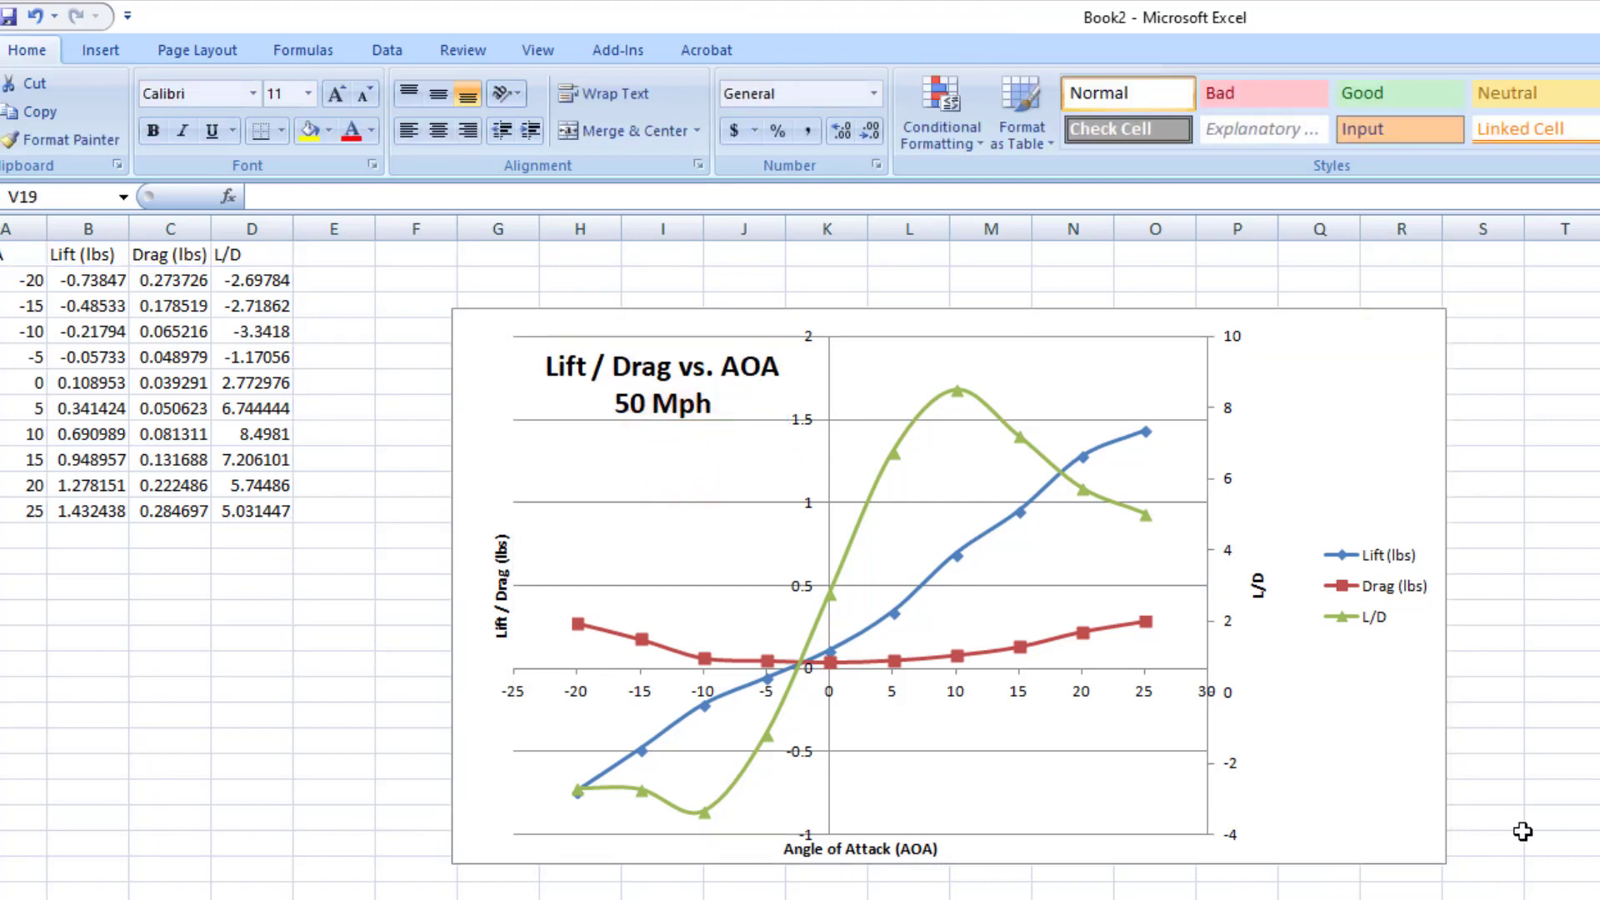